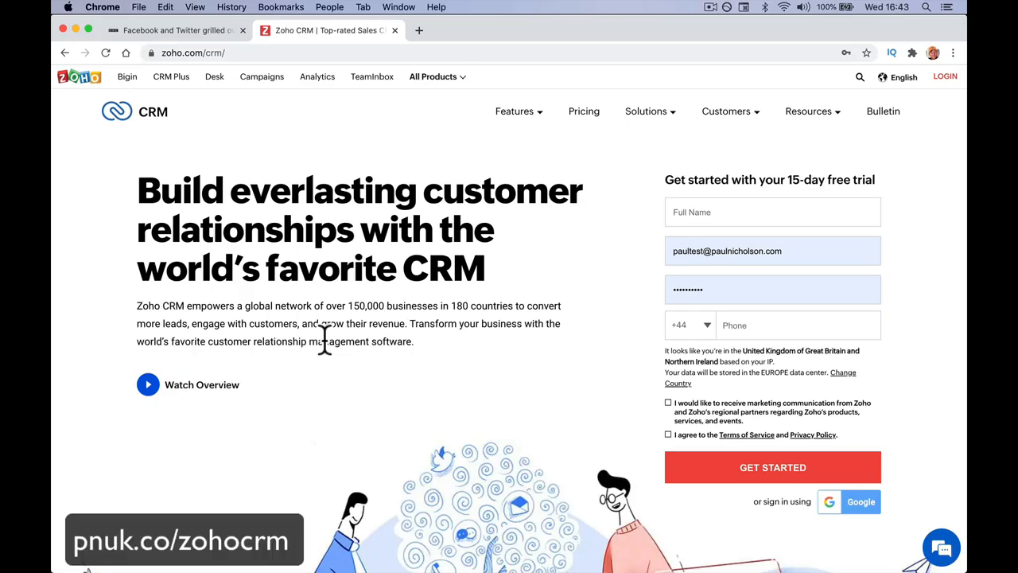
Step: Look over the Zoho CRM home page, then open the pricing page and its complete feature comparison
scroll(323, 340, "down", 15)
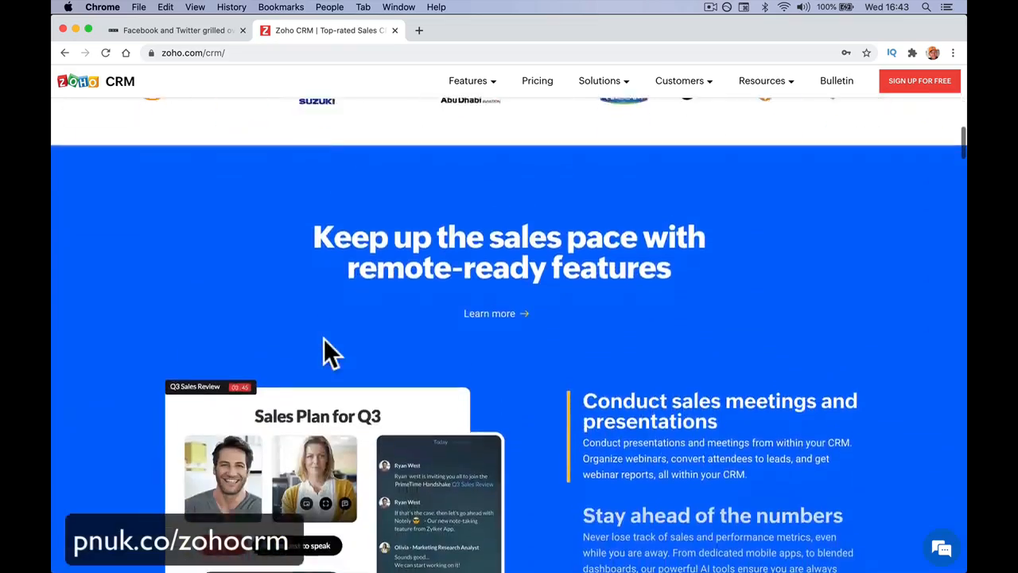
scroll(324, 338, "down", 4)
scroll(324, 338, "up", 10)
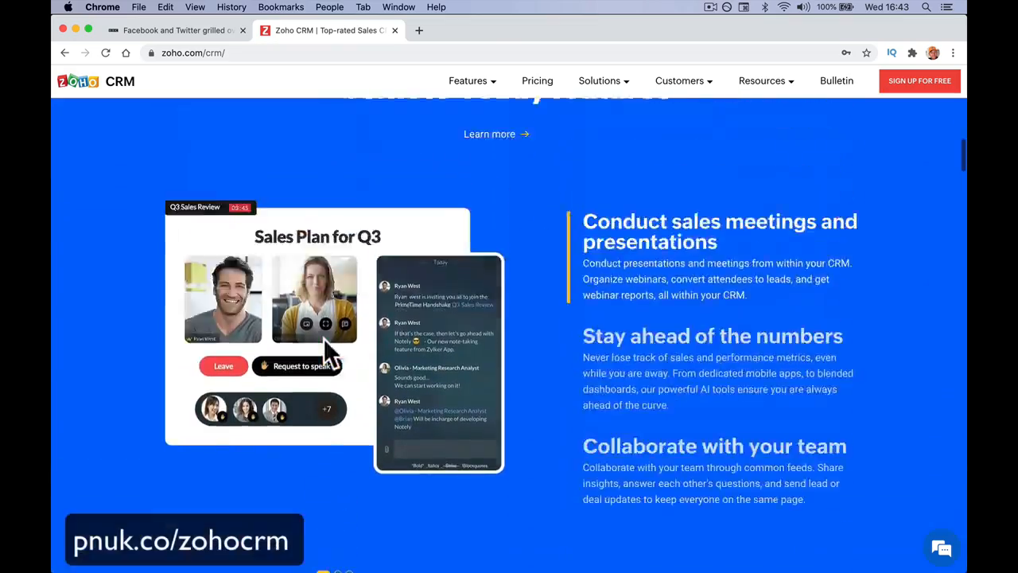
scroll(324, 338, "up", 5)
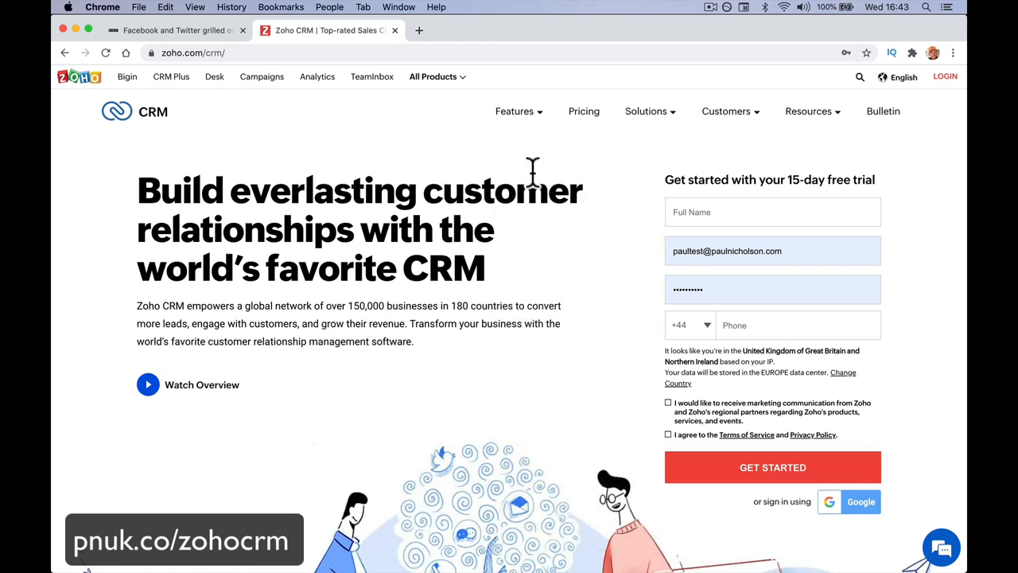
left_click(585, 127)
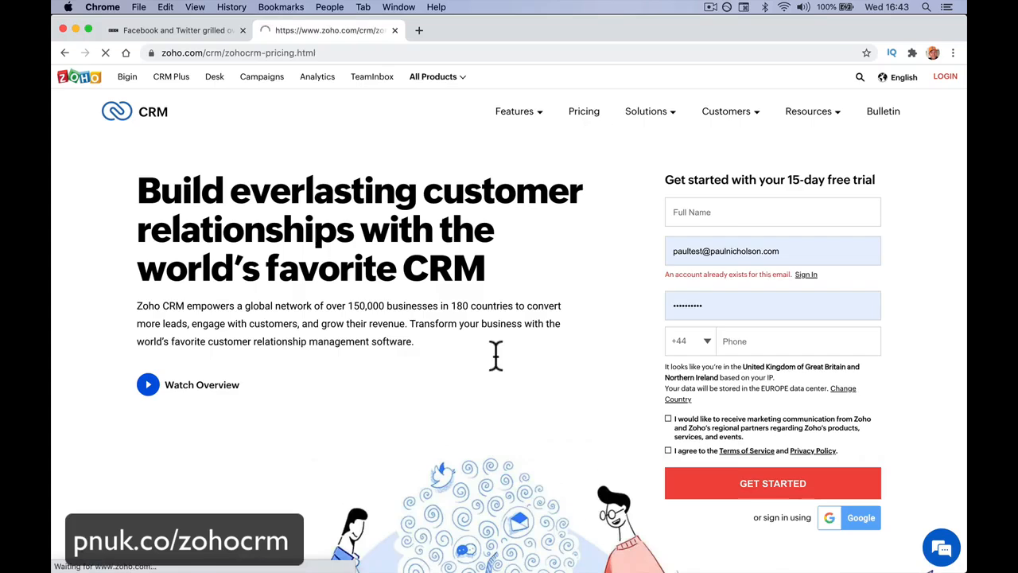
scroll(495, 354, "down", 10)
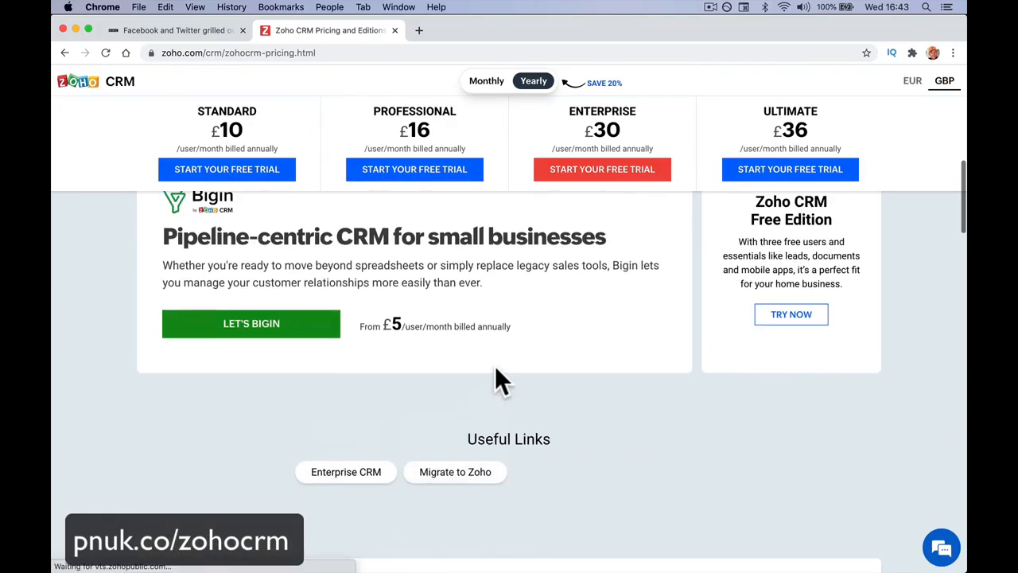
scroll(489, 367, "up", 2)
left_click(317, 236)
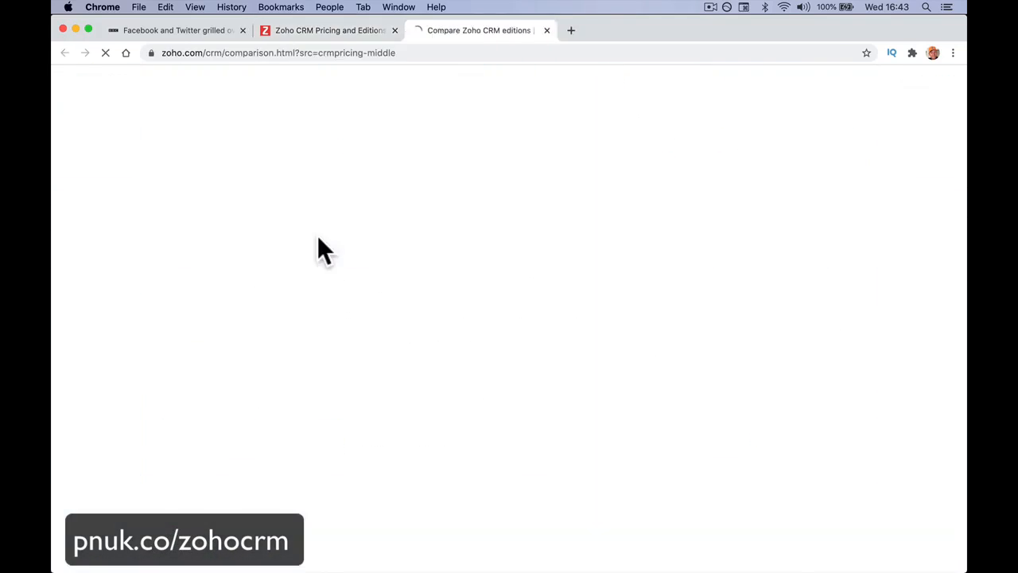
Step: Review the annual and monthly prices of the Free, Standard, Professional, Enterprise and Ultimate editions
scroll(318, 238, "down", 4)
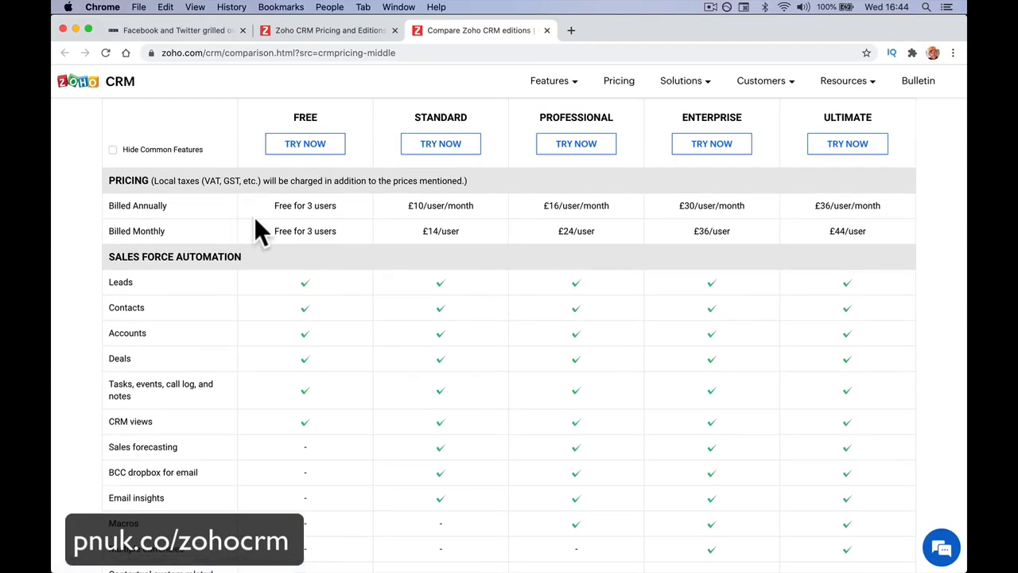
scroll(254, 226, "up", 2)
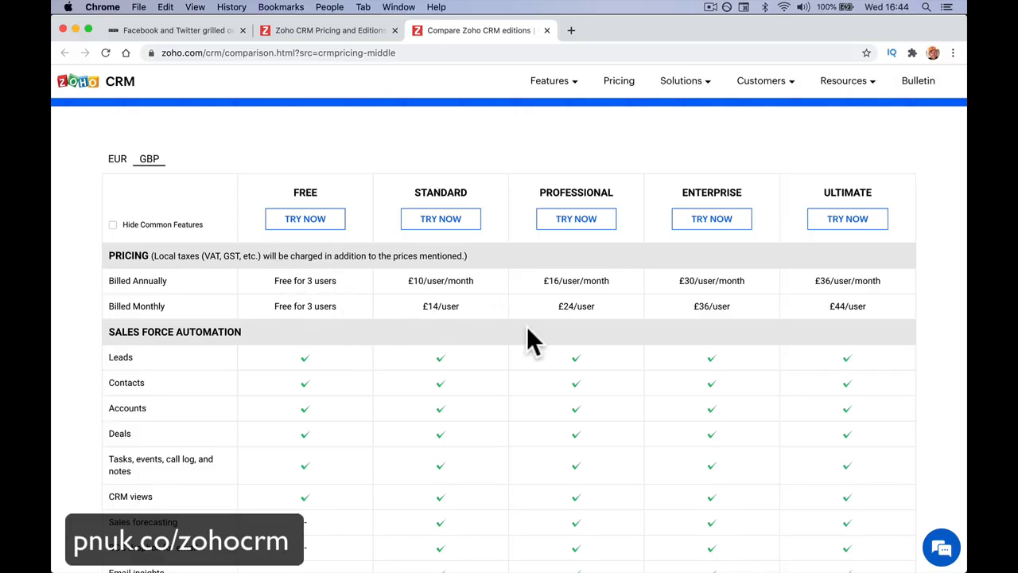
scroll(527, 326, "down", 5)
scroll(527, 326, "up", 6)
scroll(654, 379, "down", 1)
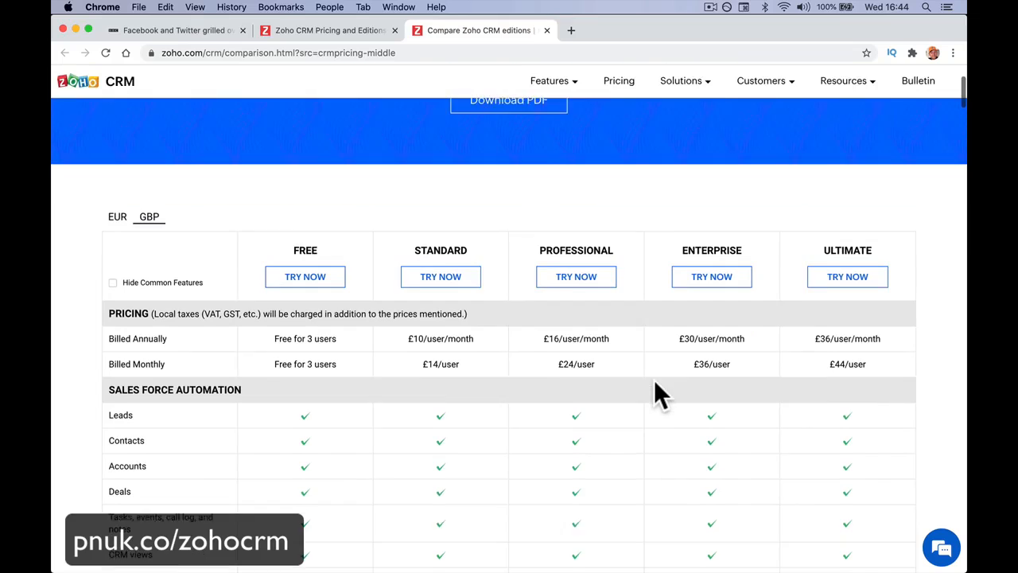
scroll(654, 379, "down", 1)
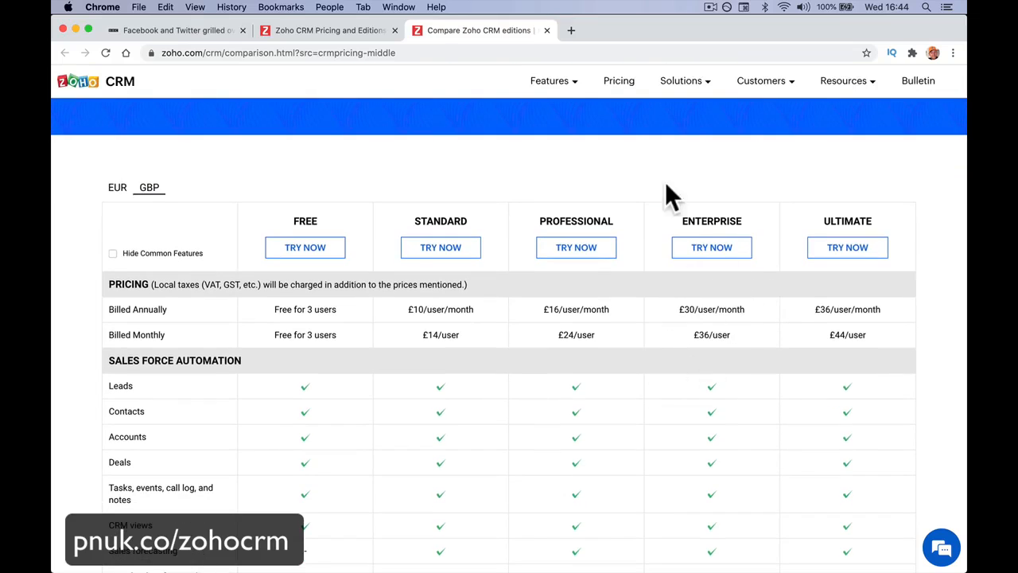
Step: Open z1trial.com in a new browser tab and look through its Zoho One free trial information
left_click(570, 32)
type("z1trila.")
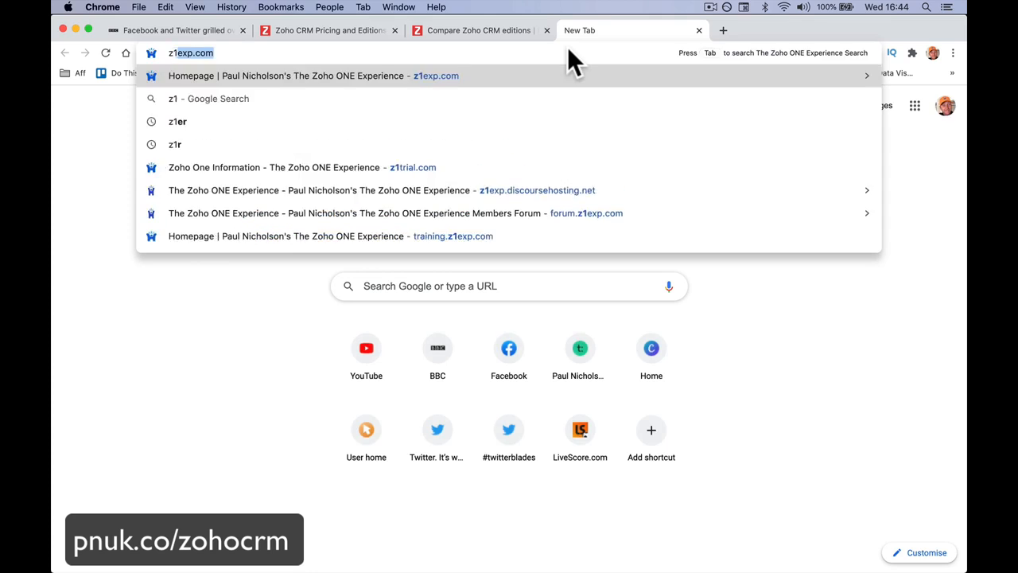
key("BackSpace")
key("BackSpace")
key("BackSpace")
type("al.com")
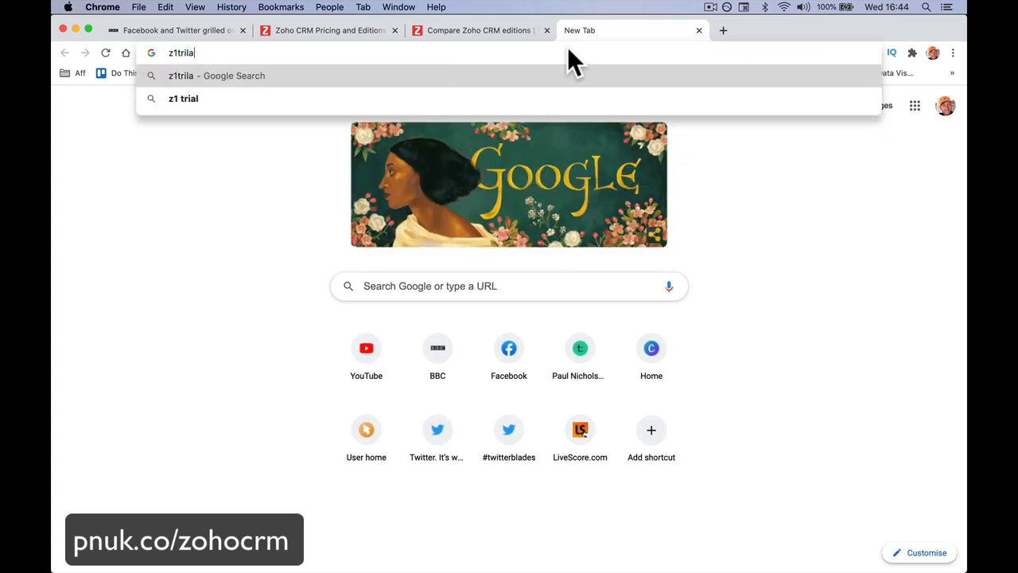
key("Return")
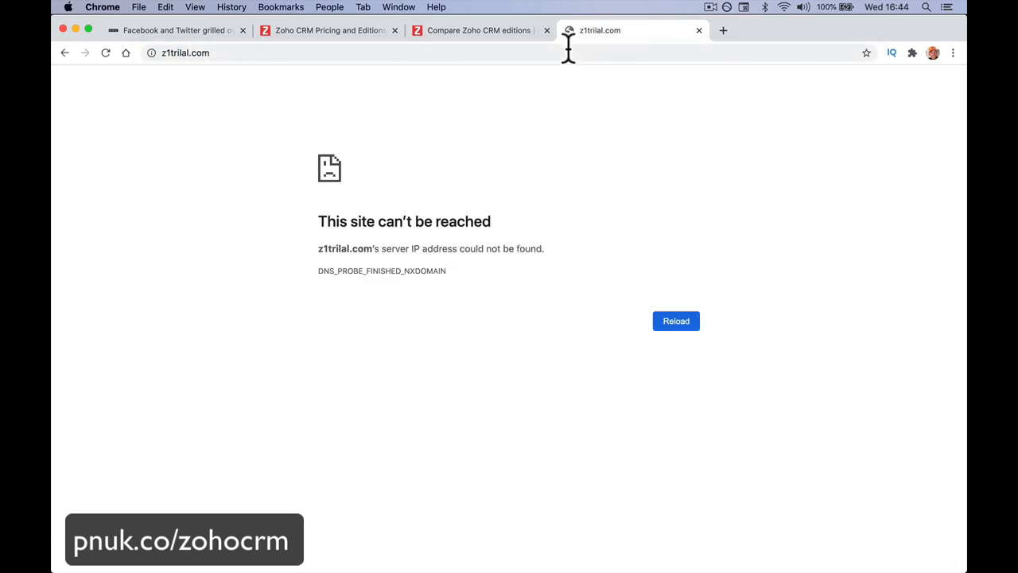
left_click(179, 53)
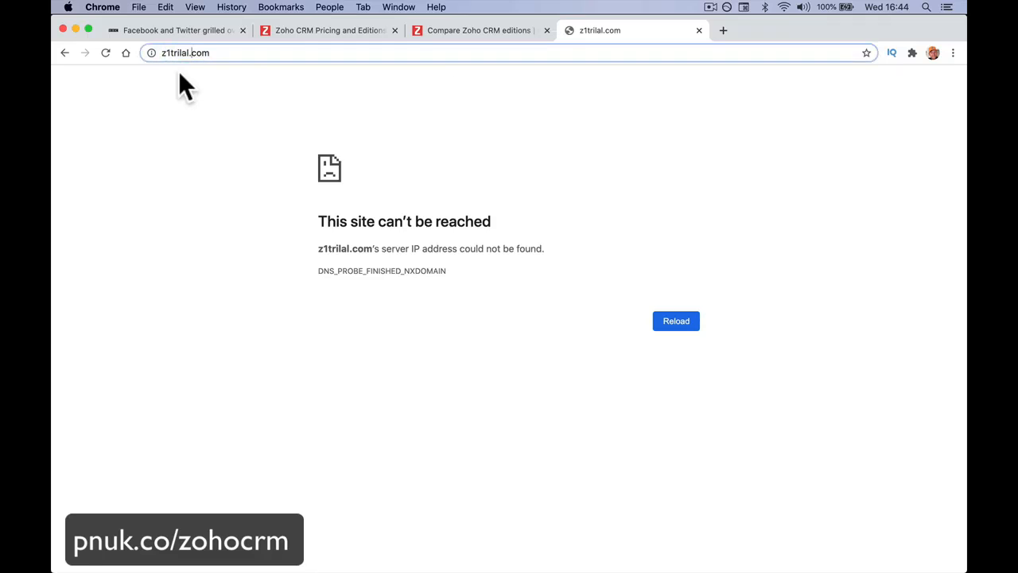
key("Return")
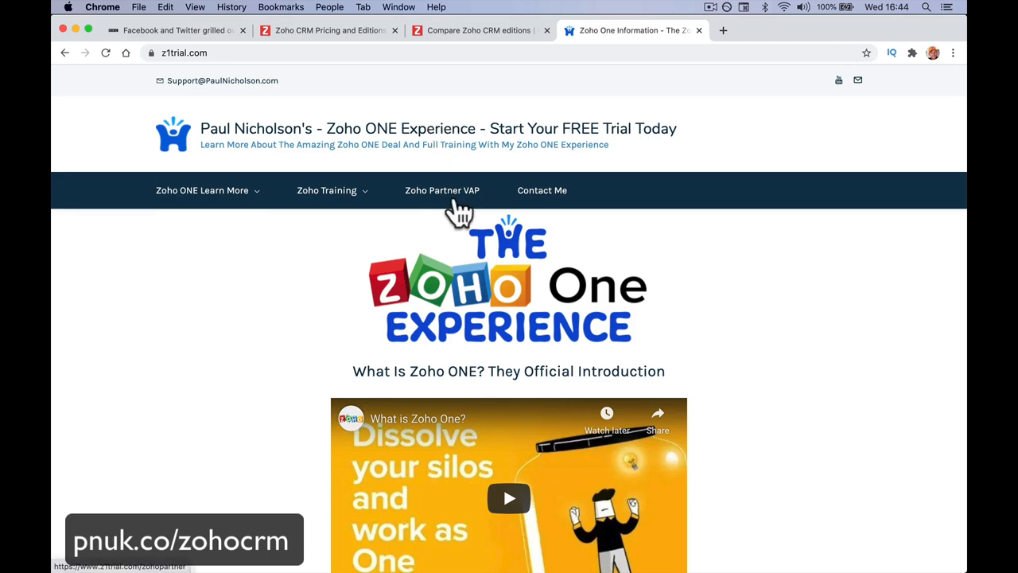
scroll(487, 300, "down", 10)
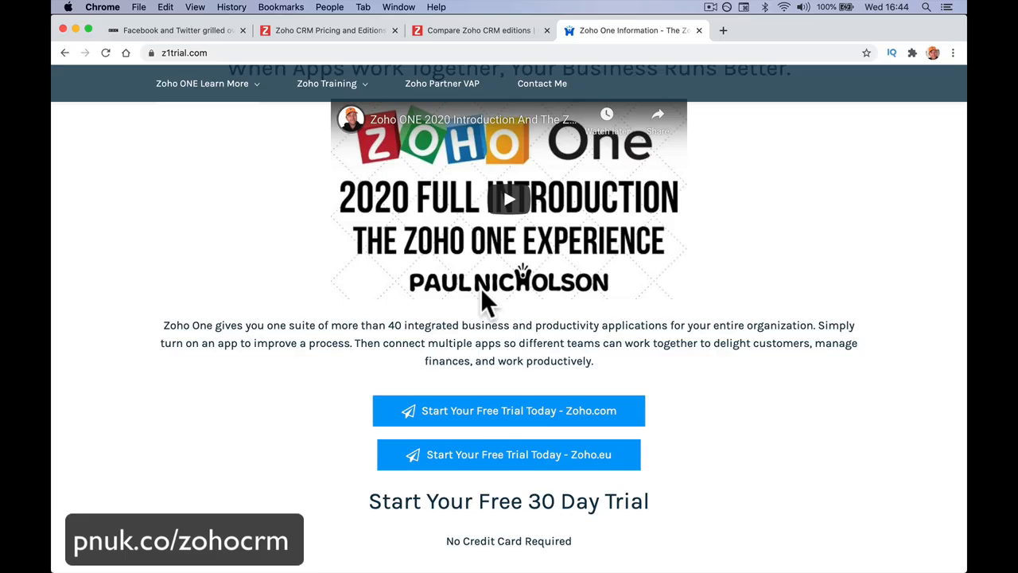
Step: Return to the Zoho CRM edition comparison and examine its feature sections, from Sales Force Automation through Marketing Automation, for every edition
left_click(481, 30)
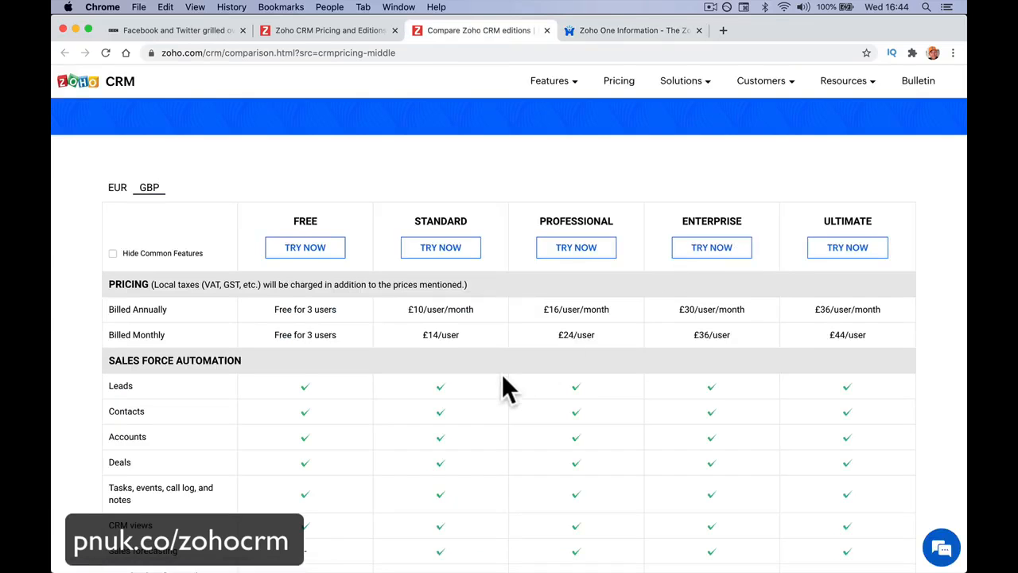
scroll(508, 388, "down", 1)
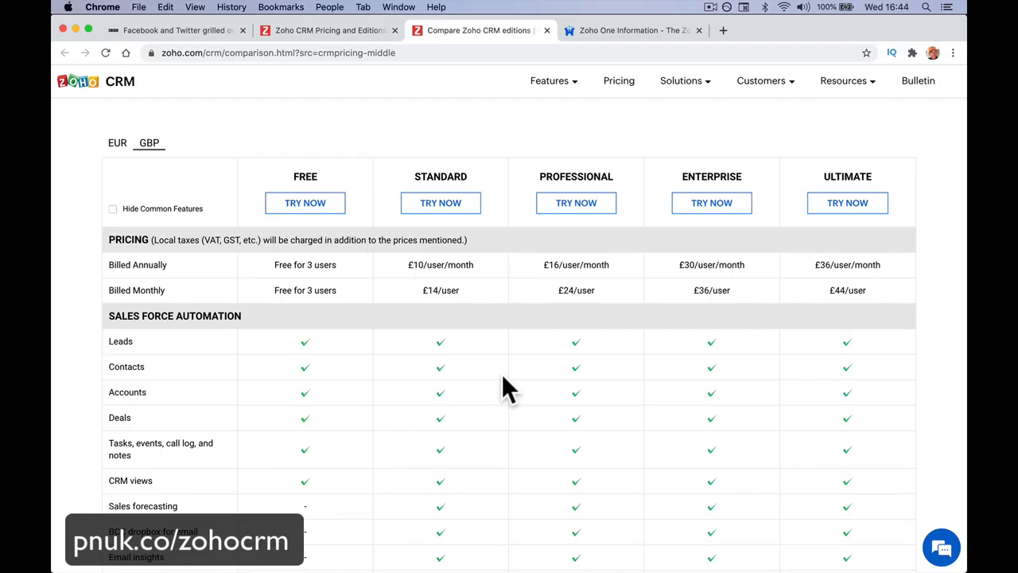
scroll(502, 384, "down", 2)
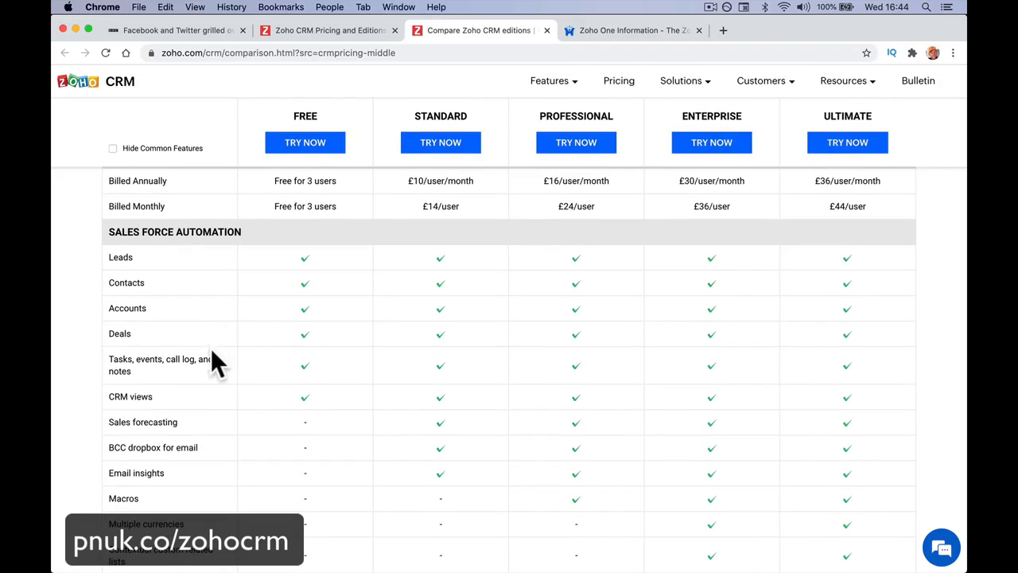
scroll(210, 382, "down", 2)
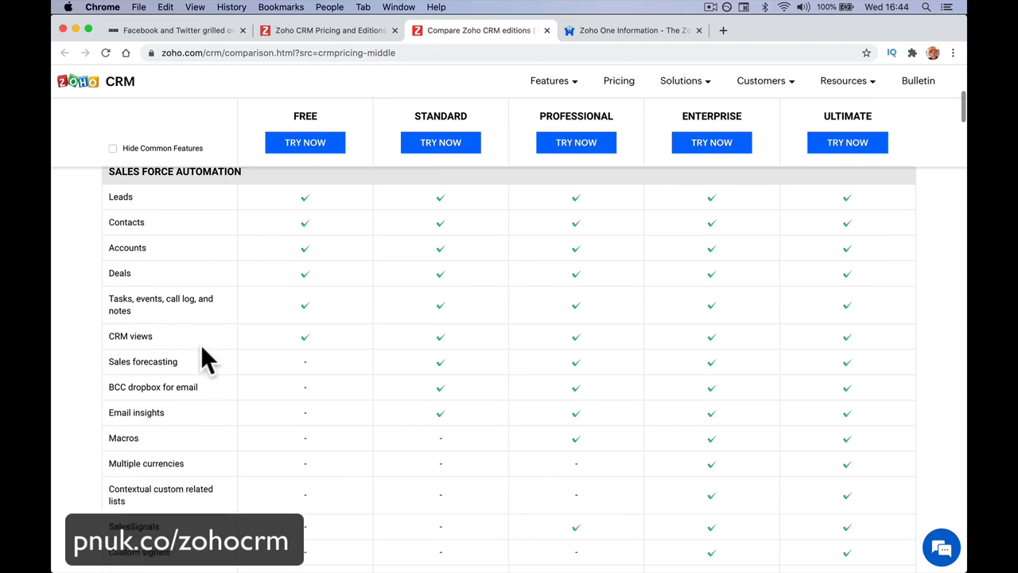
scroll(201, 349, "down", 5)
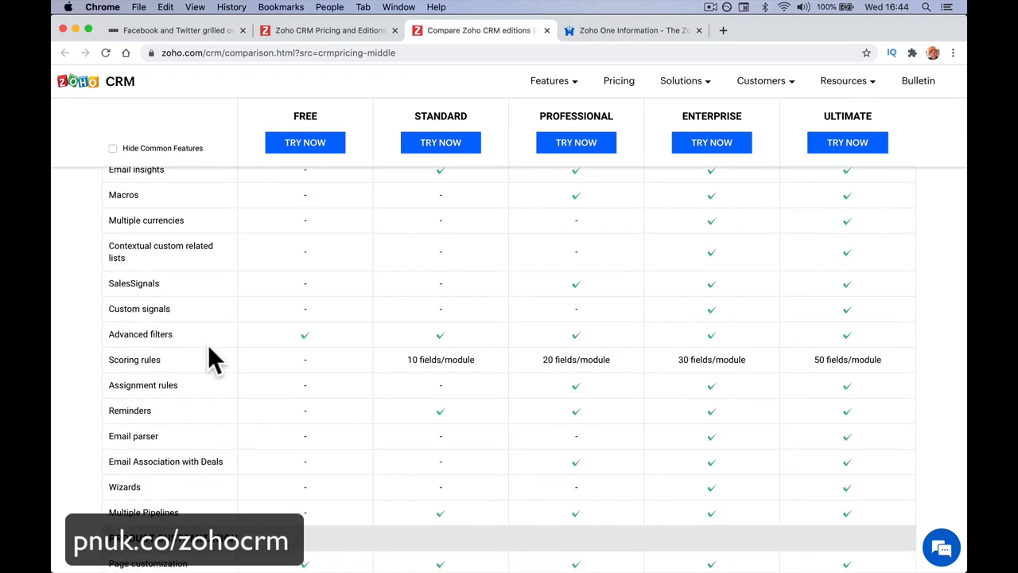
scroll(304, 342, "down", 3)
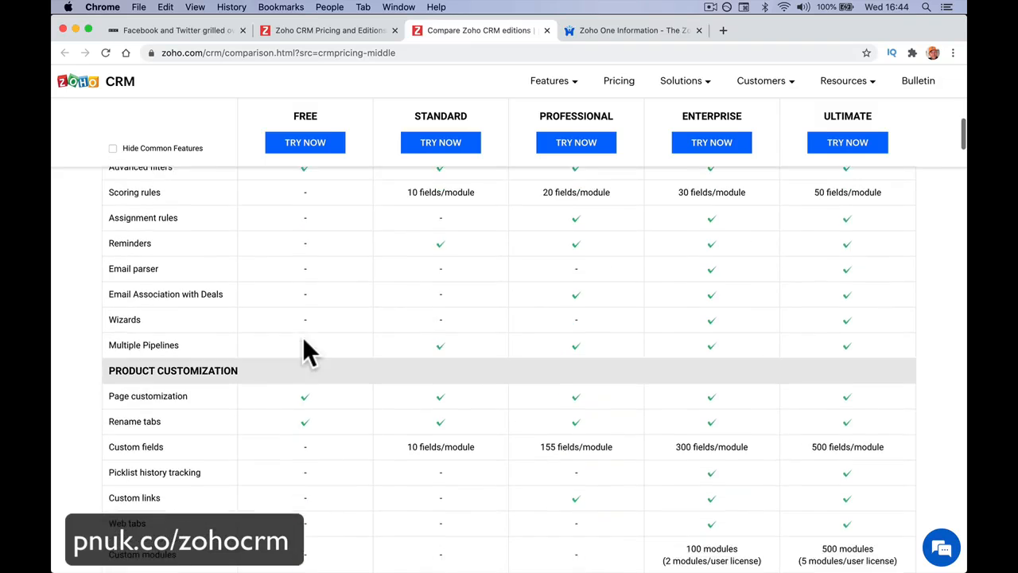
scroll(303, 342, "down", 2)
scroll(304, 343, "down", 2)
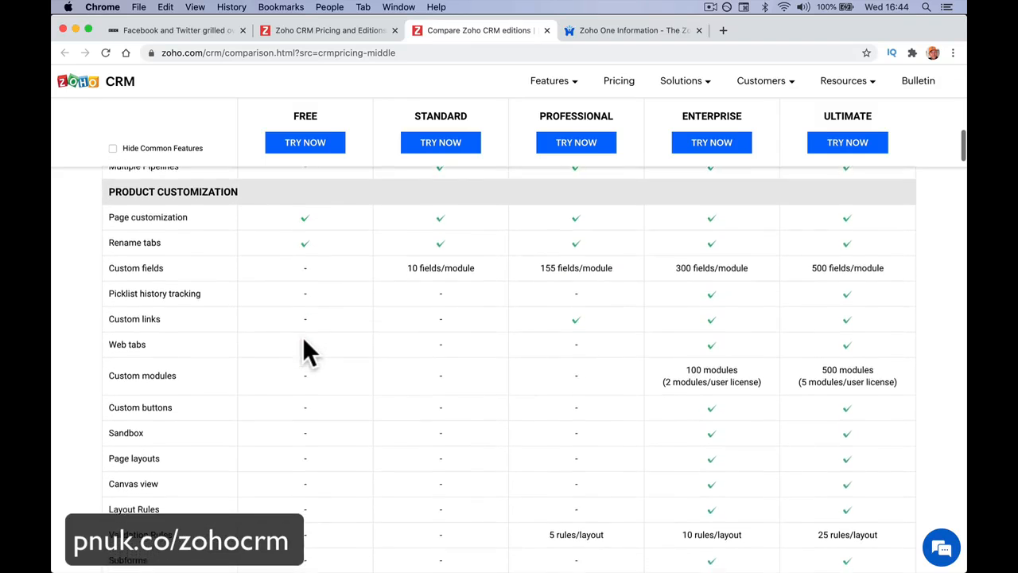
scroll(303, 338, "down", 6)
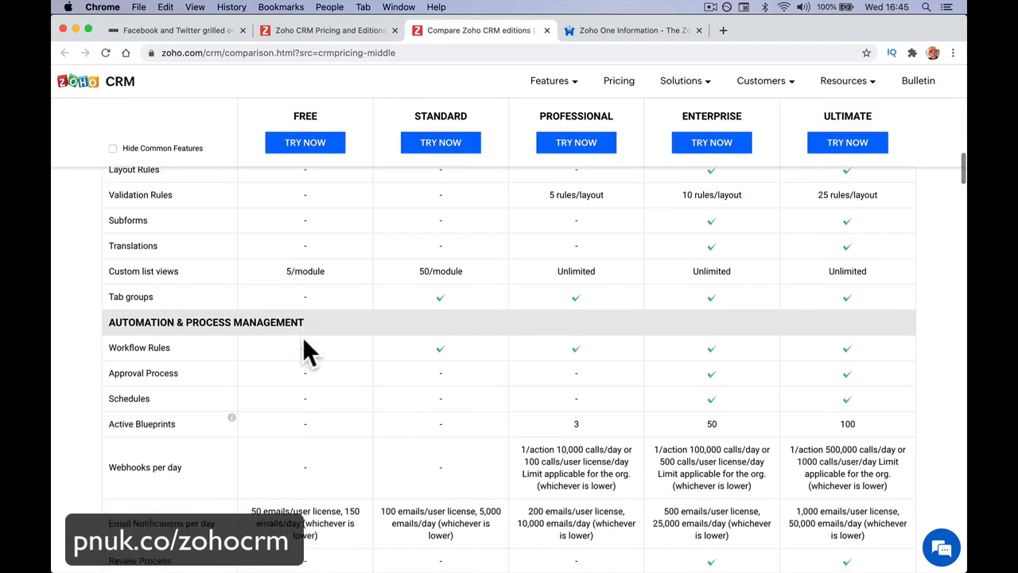
scroll(303, 338, "down", 4)
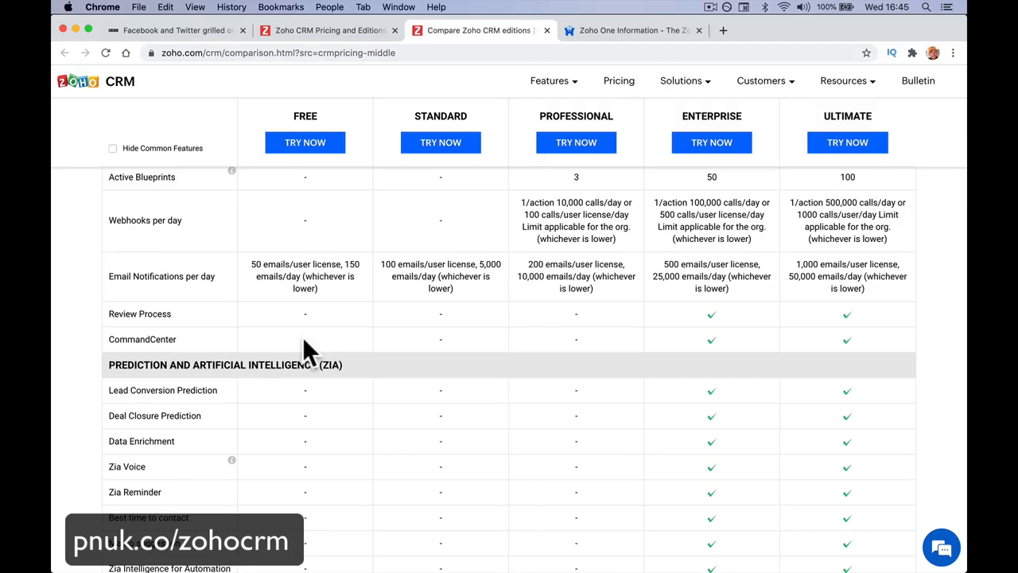
scroll(302, 336, "down", 1)
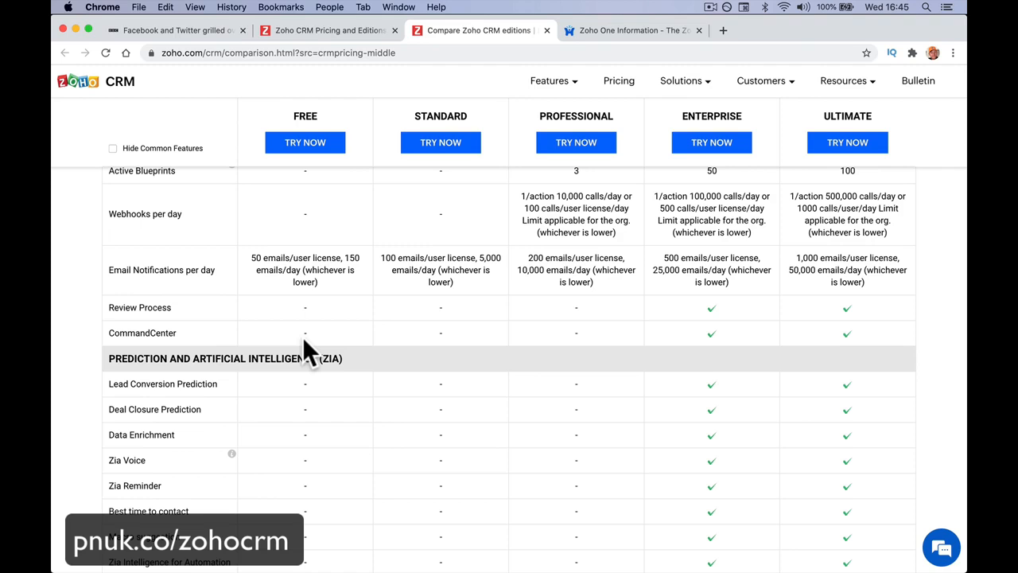
scroll(302, 336, "down", 8)
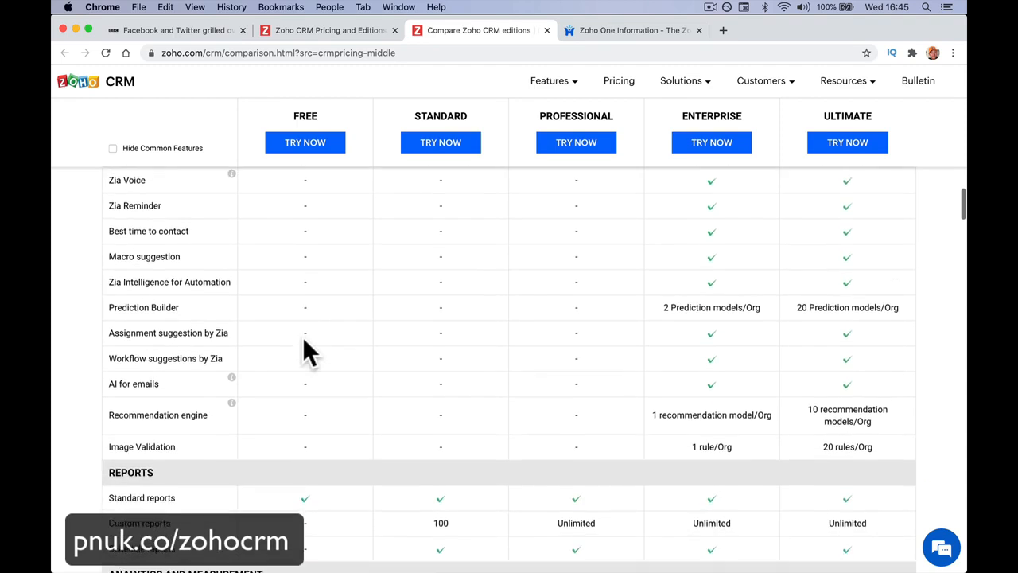
scroll(302, 336, "down", 2)
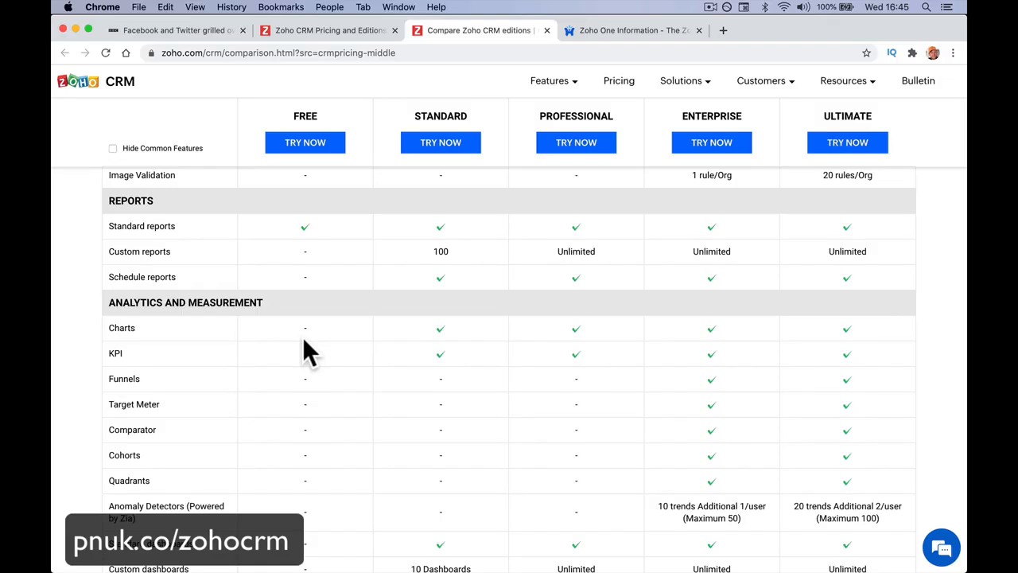
scroll(302, 352, "down", 7)
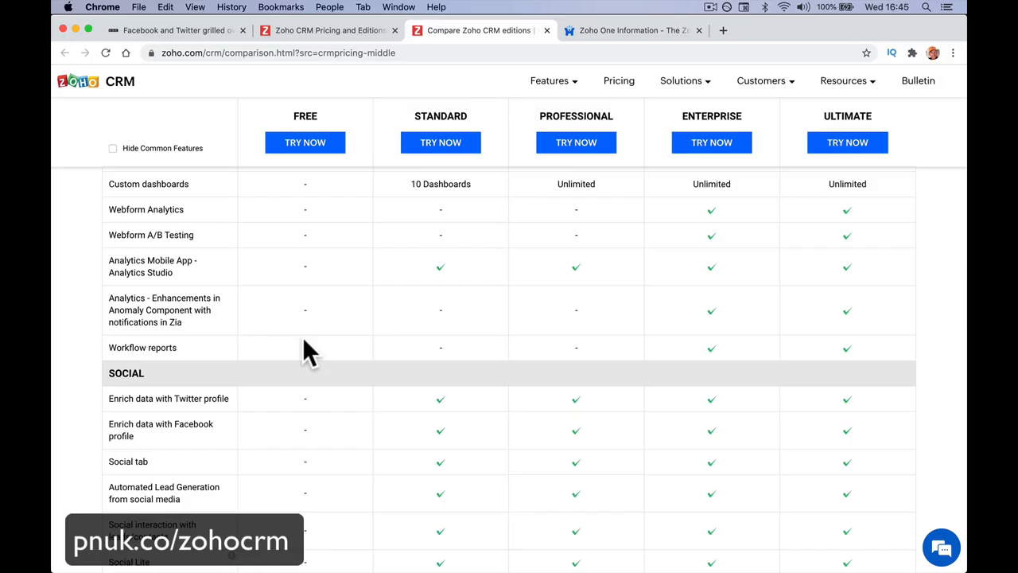
scroll(308, 352, "down", 5)
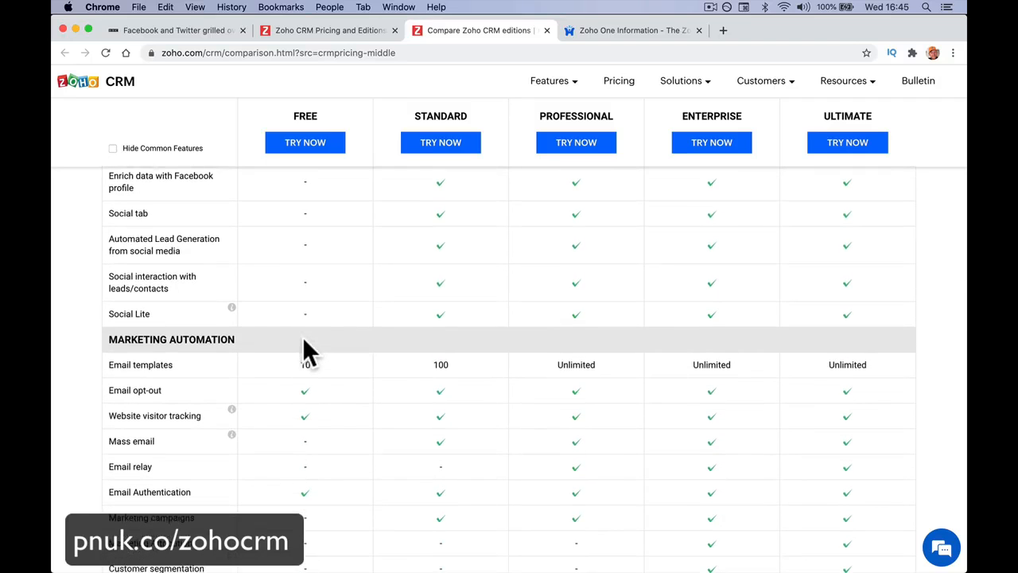
scroll(487, 305, "down", 2)
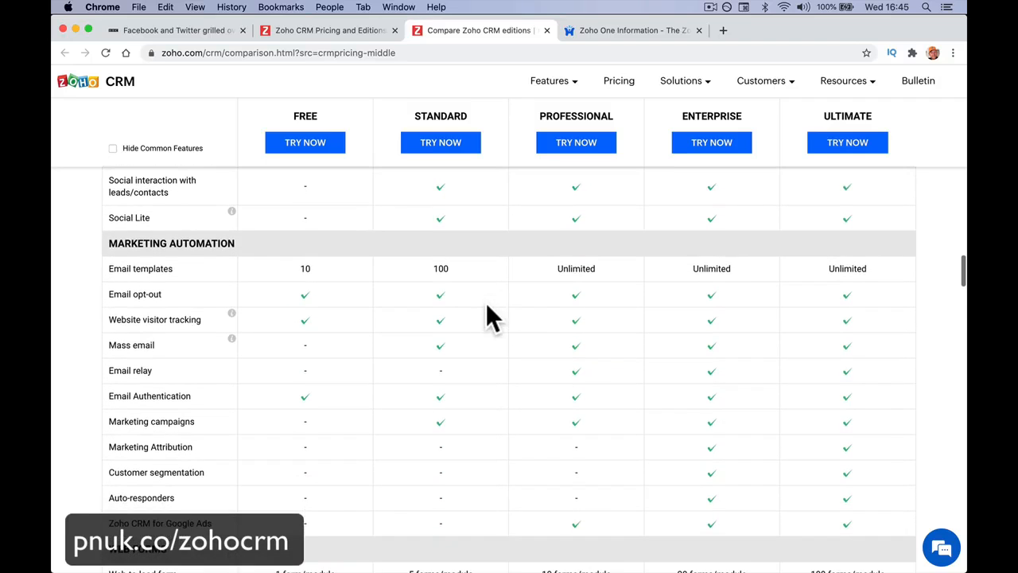
scroll(486, 302, "down", 5)
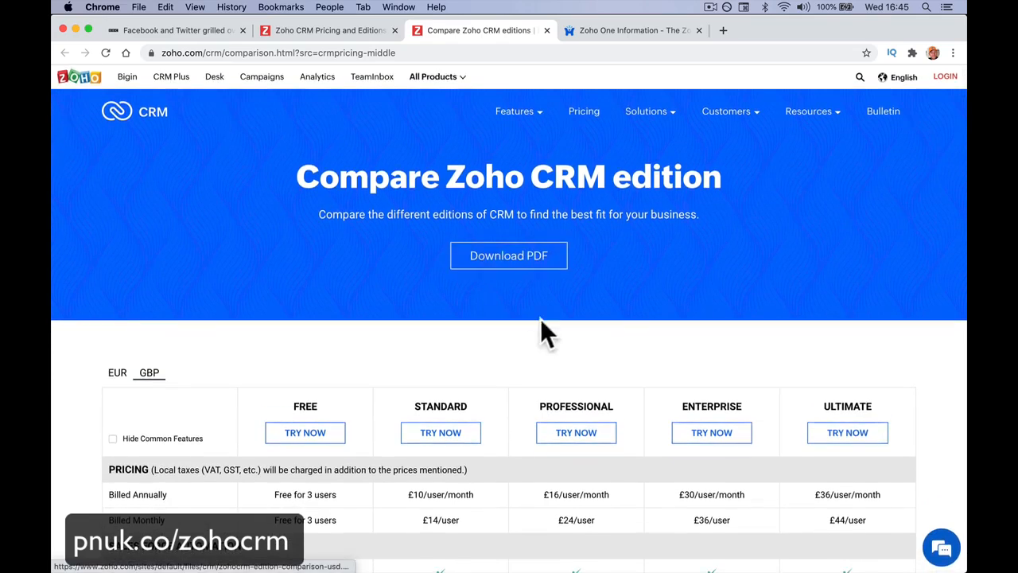
scroll(525, 349, "down", 2)
scroll(525, 348, "up", 2)
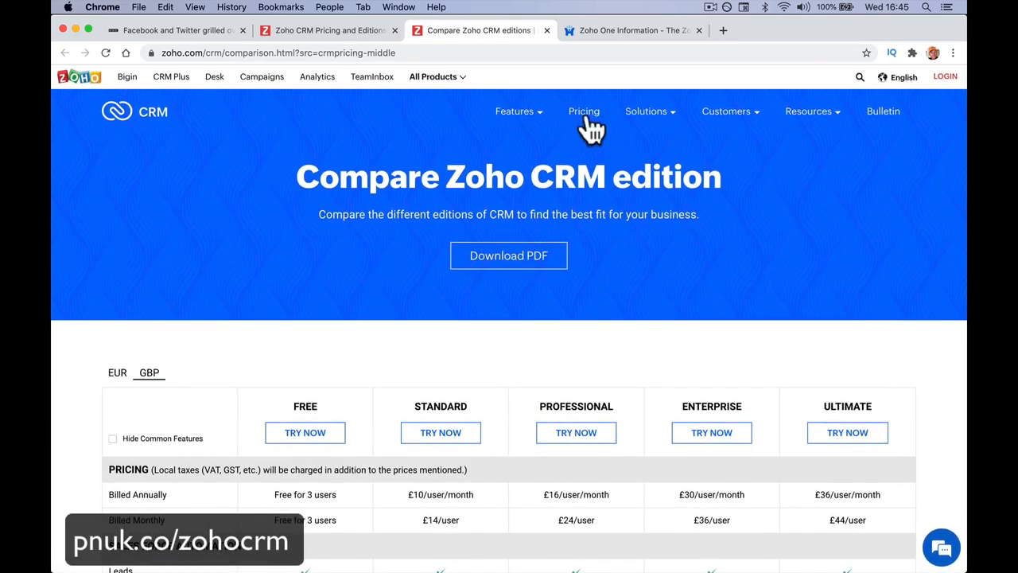
Step: Go back to the Zoho CRM pricing page and open the complete feature comparison from there
left_click(585, 119)
scroll(346, 367, "down", 6)
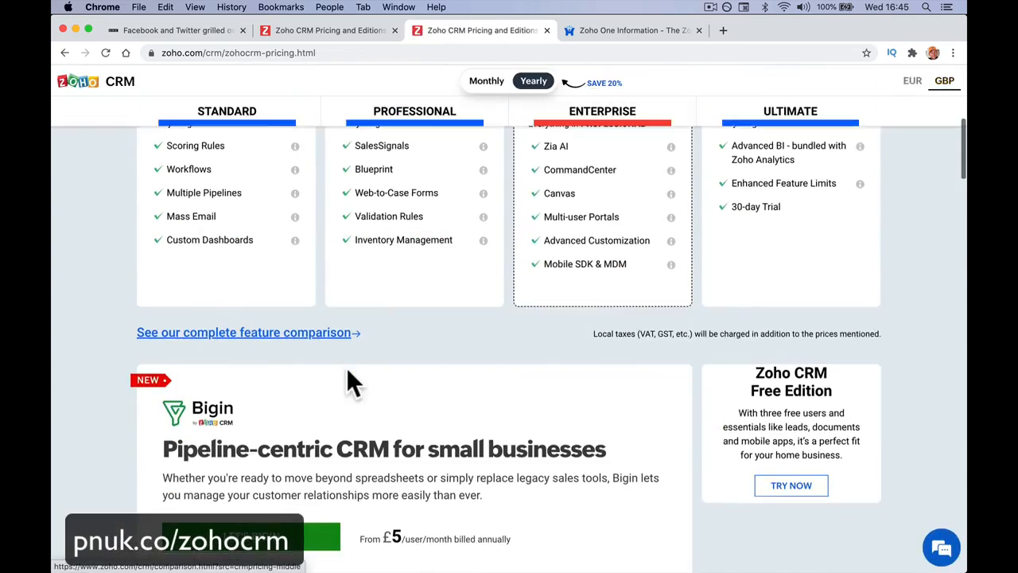
left_click(280, 296)
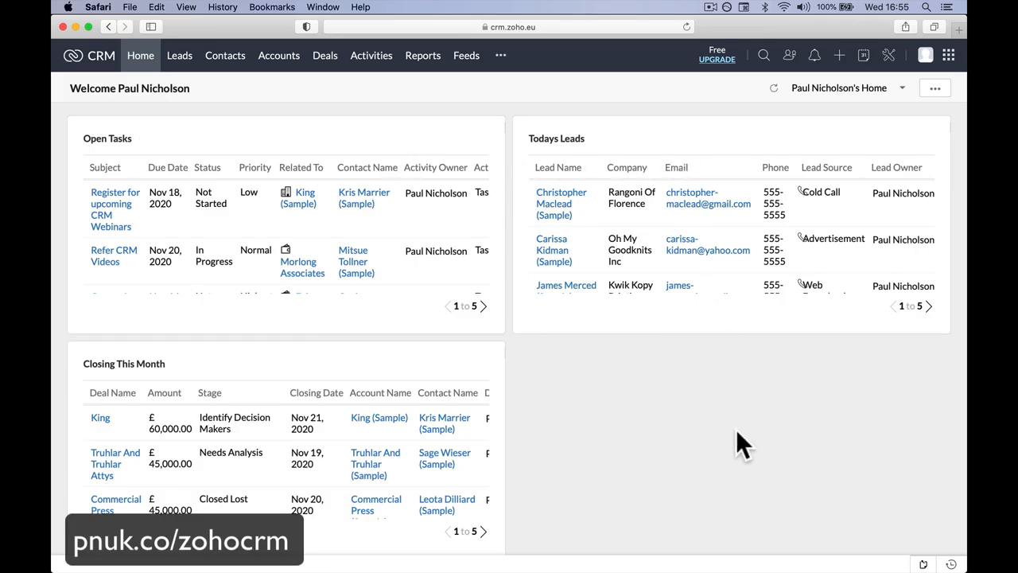
Step: Look over the open tasks, today's leads and deals closing this month on the home dashboard and open the Leads list
scroll(736, 429, "down", 1)
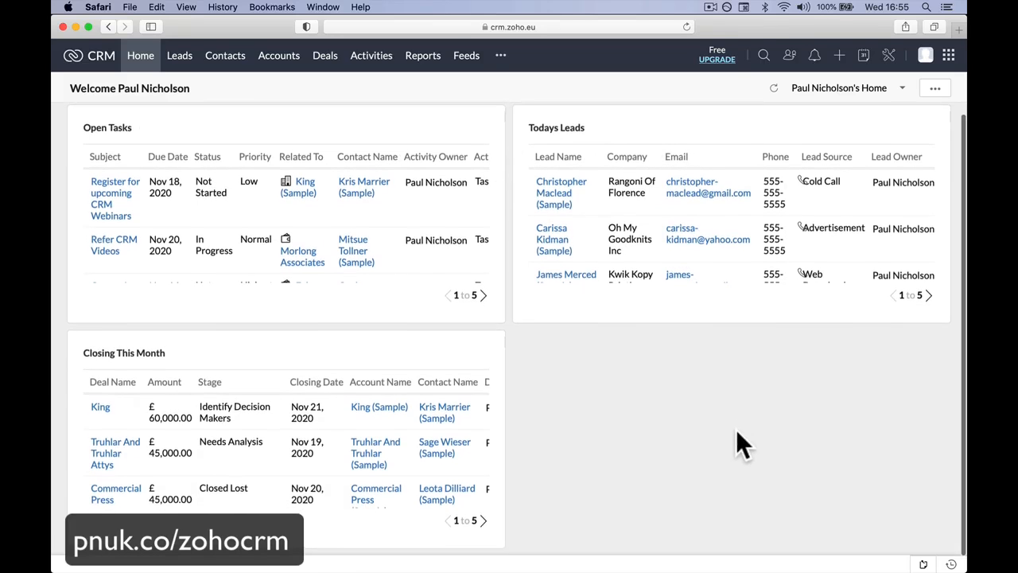
scroll(736, 428, "up", 1)
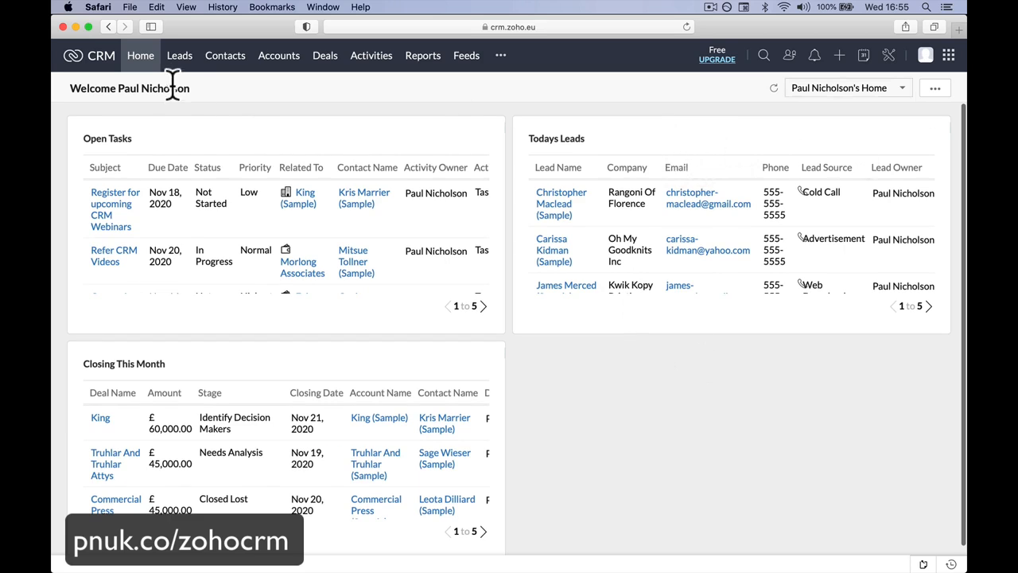
left_click(177, 52)
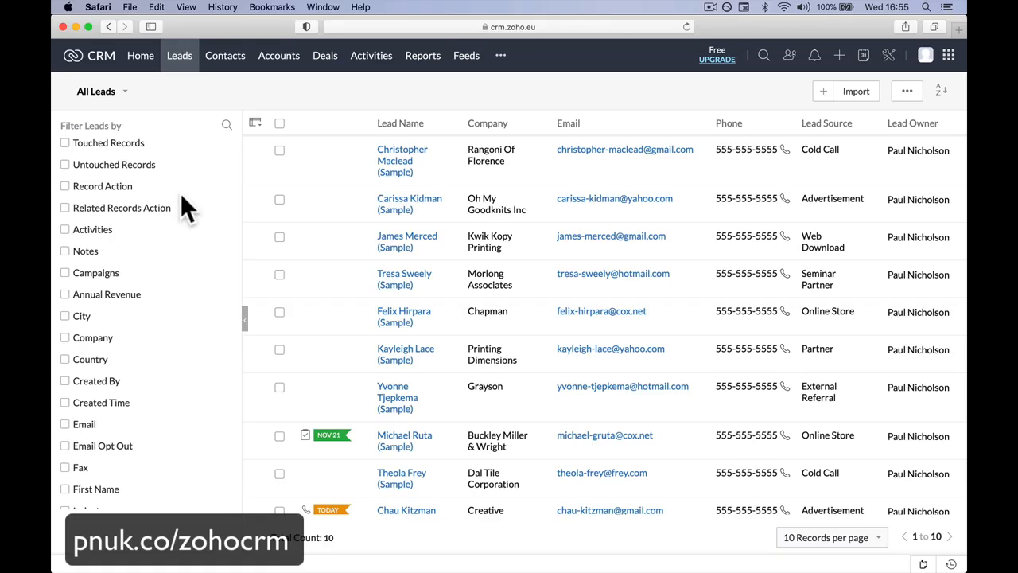
Step: Quit the Mail and WhatsApp applications running in the background
mouse_move(200, 553)
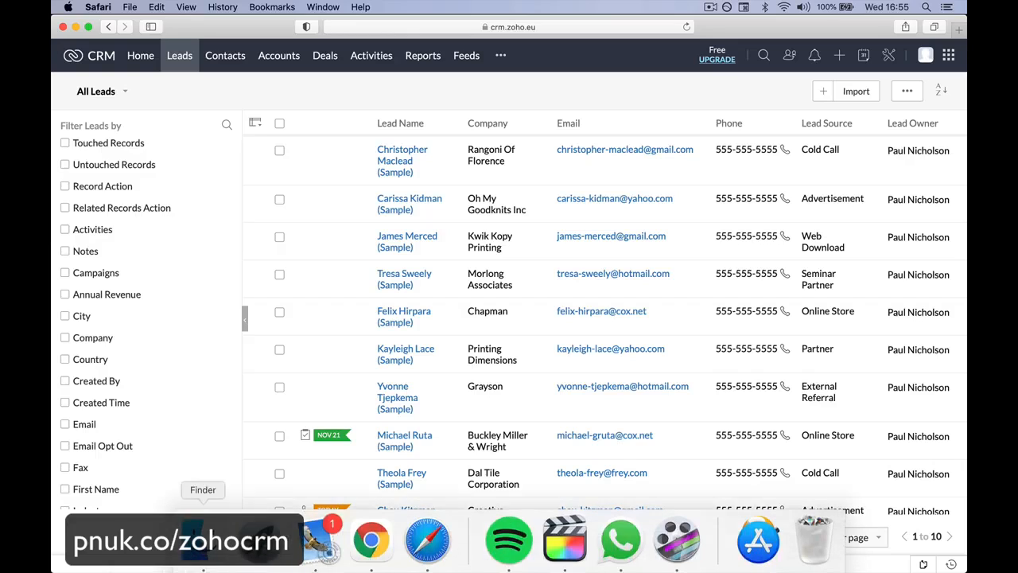
right_click(323, 535)
left_click(329, 484)
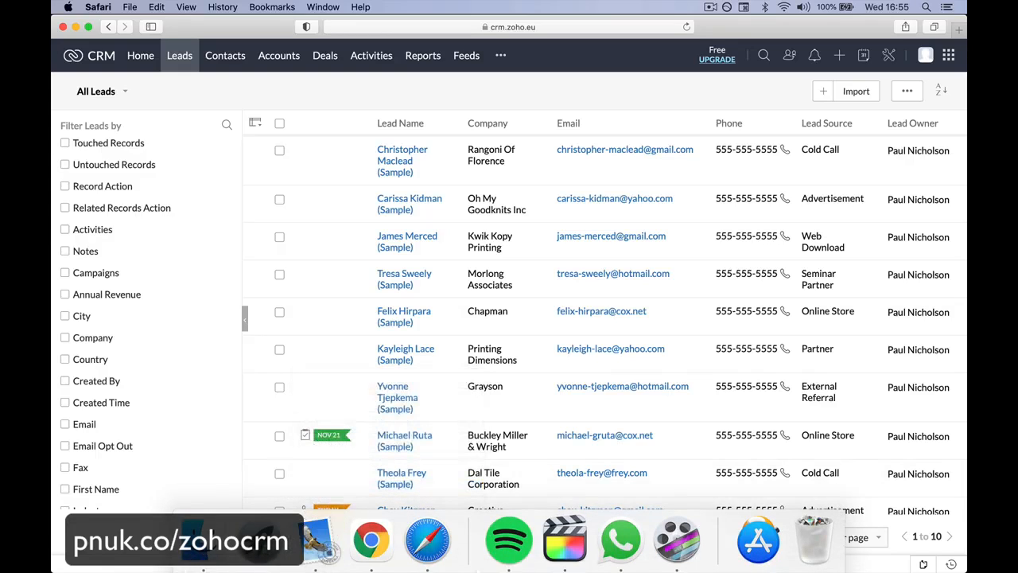
right_click(619, 531)
left_click(626, 486)
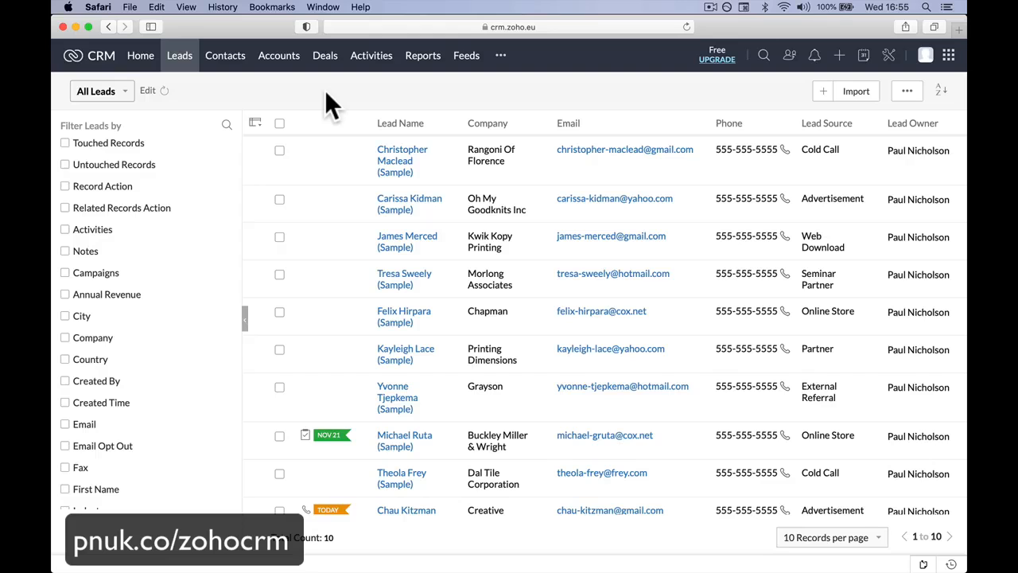
Step: Compare the Contacts list with the Accounts list, examining how individual people relate to their companies
left_click(229, 57)
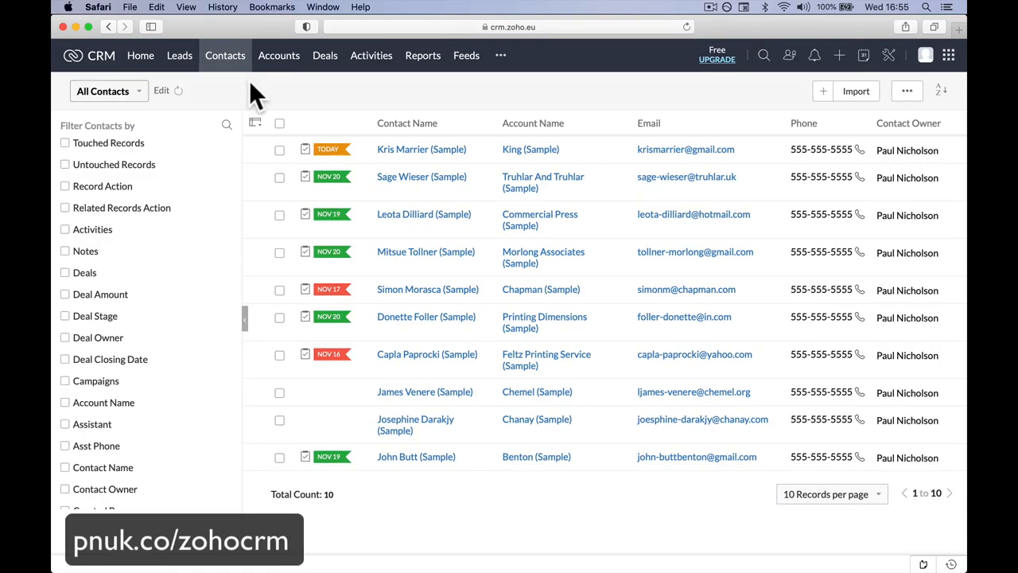
left_click(277, 74)
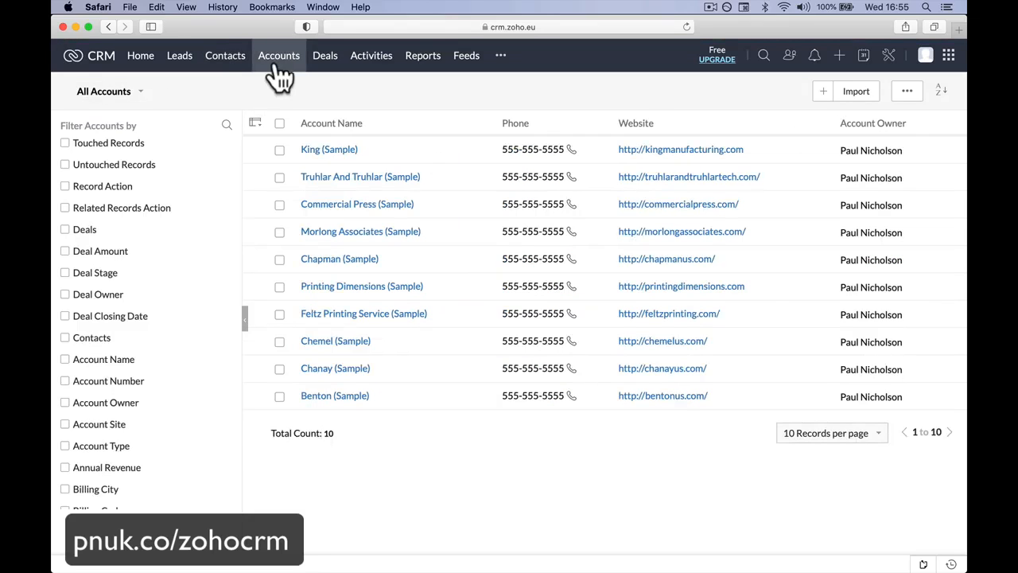
left_click(223, 62)
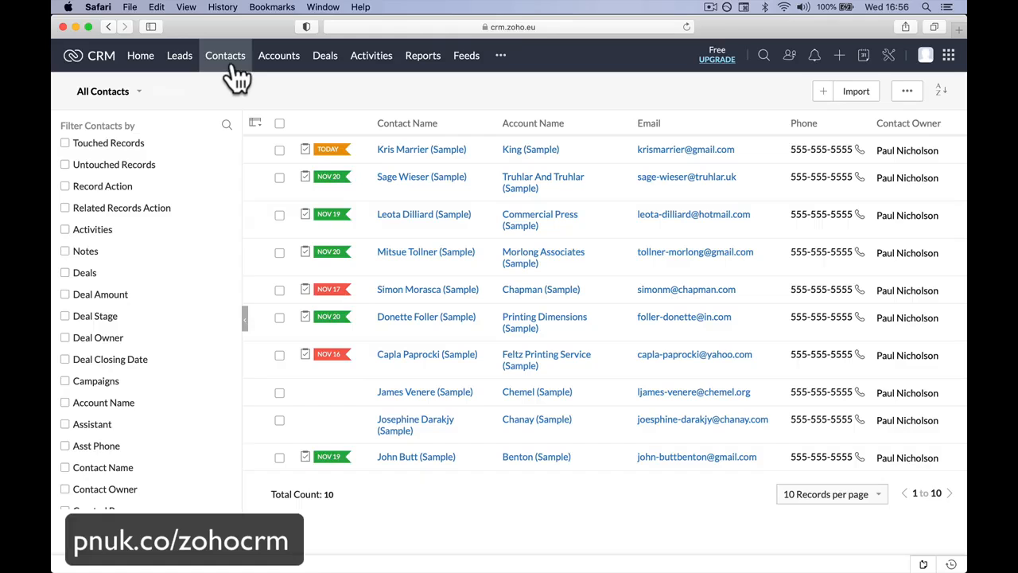
left_click(265, 64)
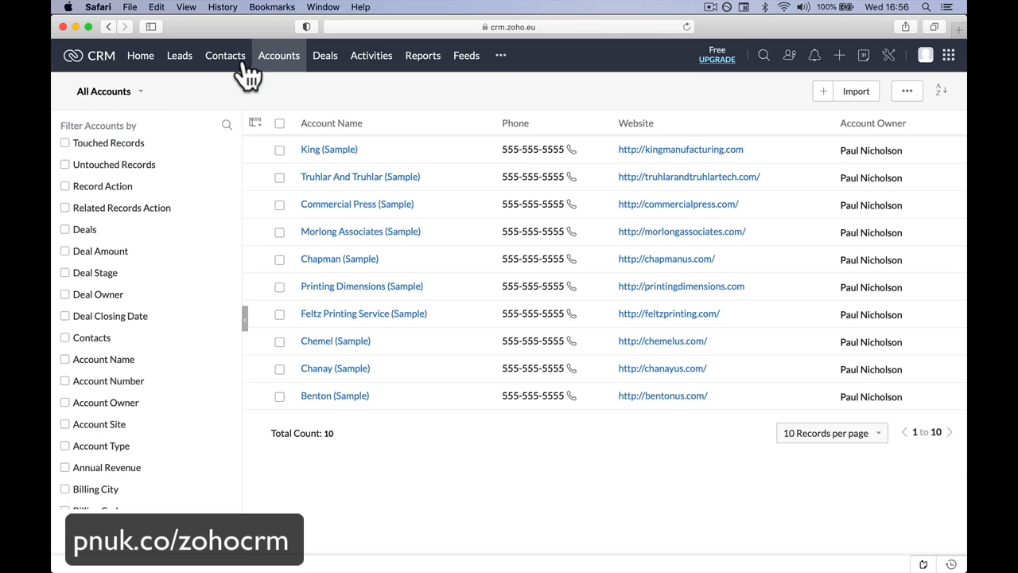
left_click(238, 62)
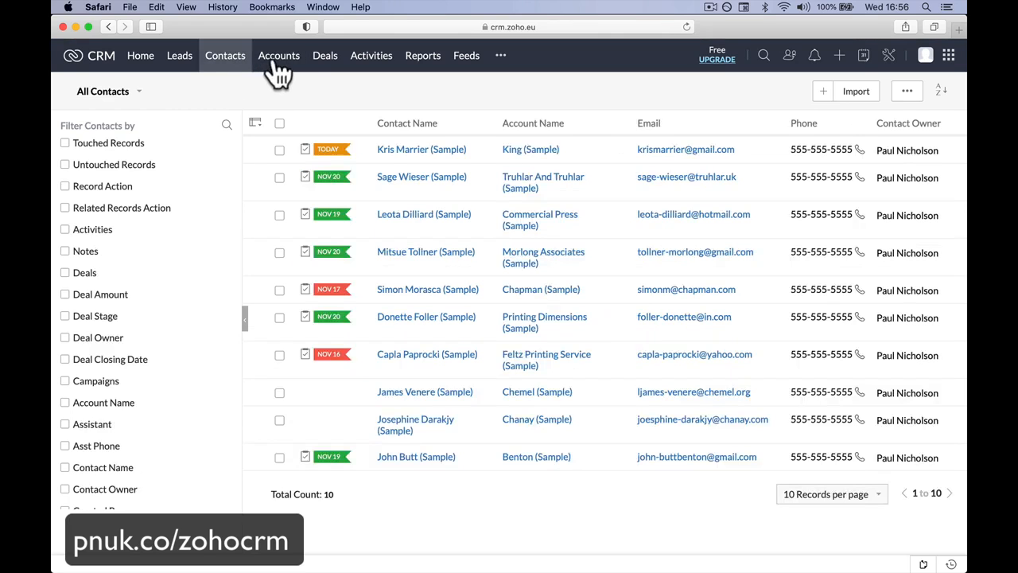
left_click(277, 67)
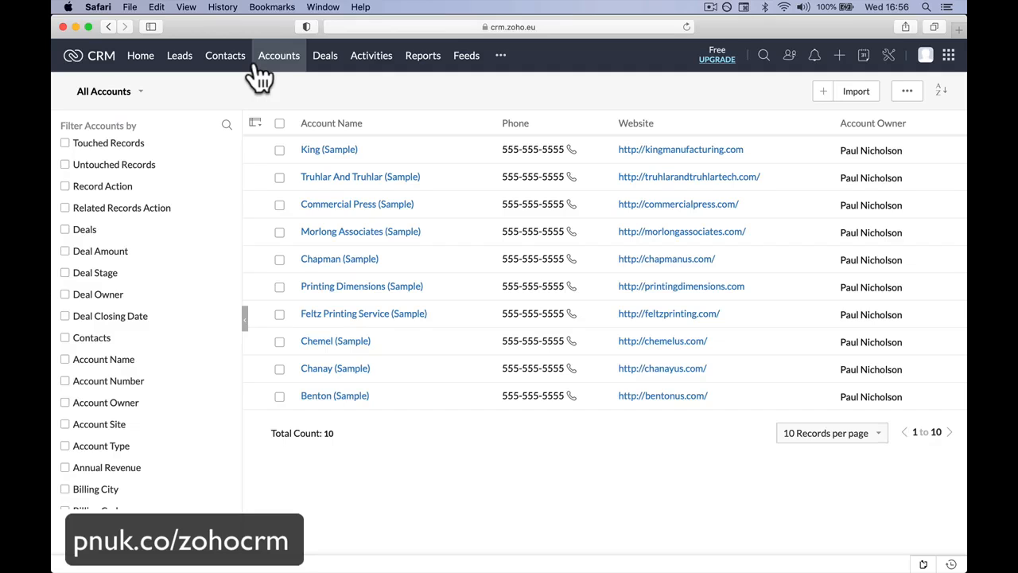
left_click(237, 64)
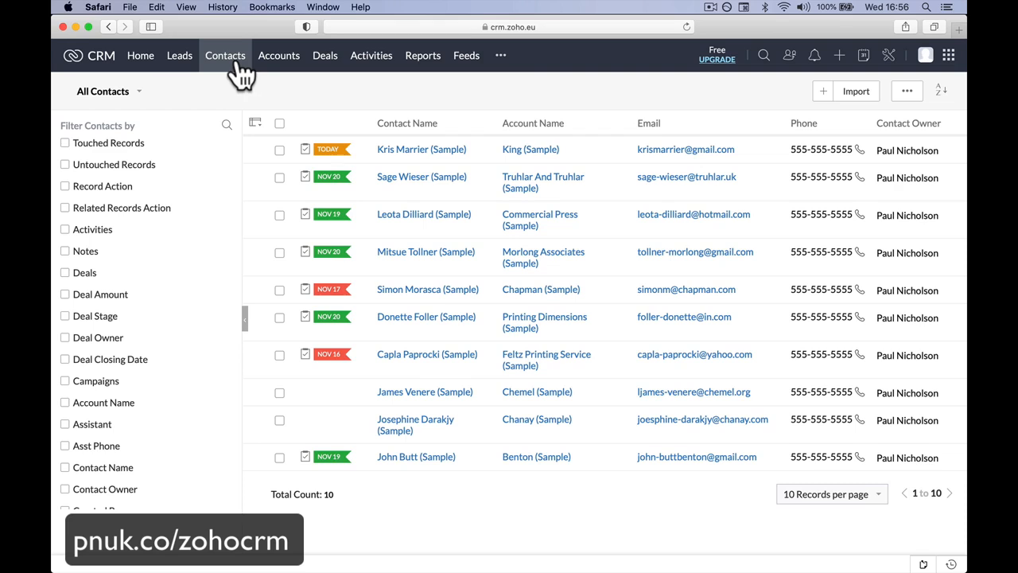
left_click(270, 67)
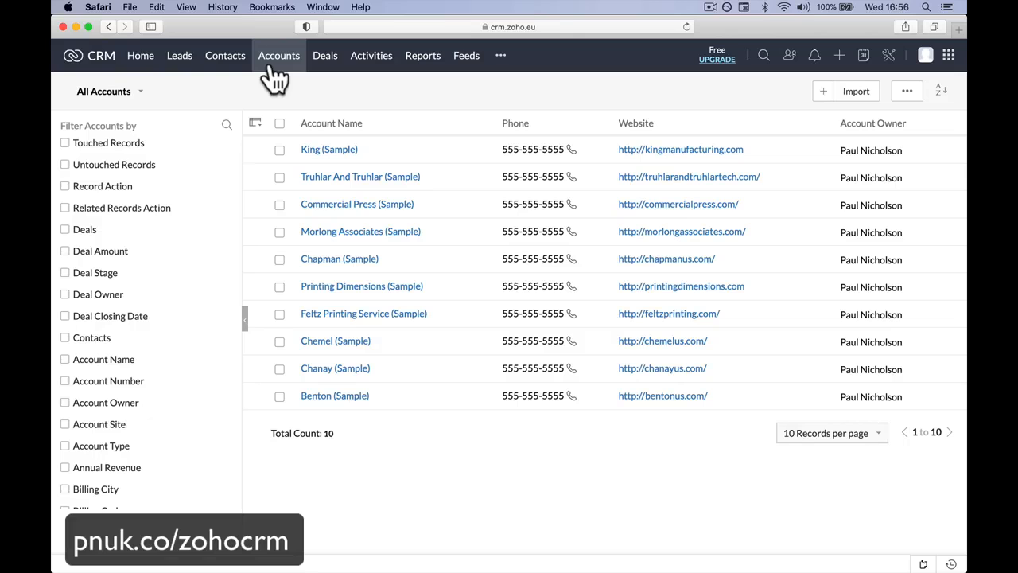
left_click(228, 78)
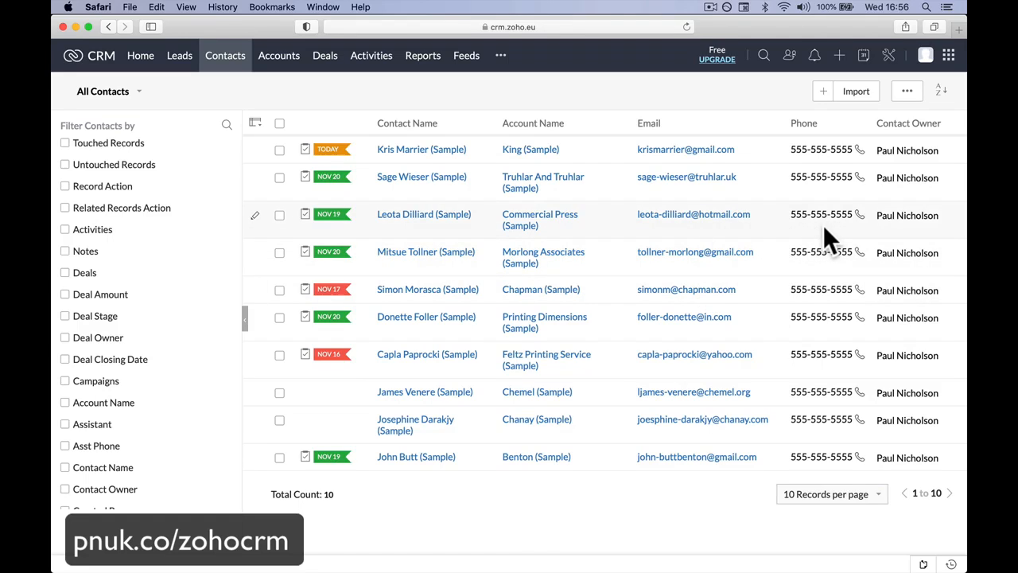
left_click(278, 57)
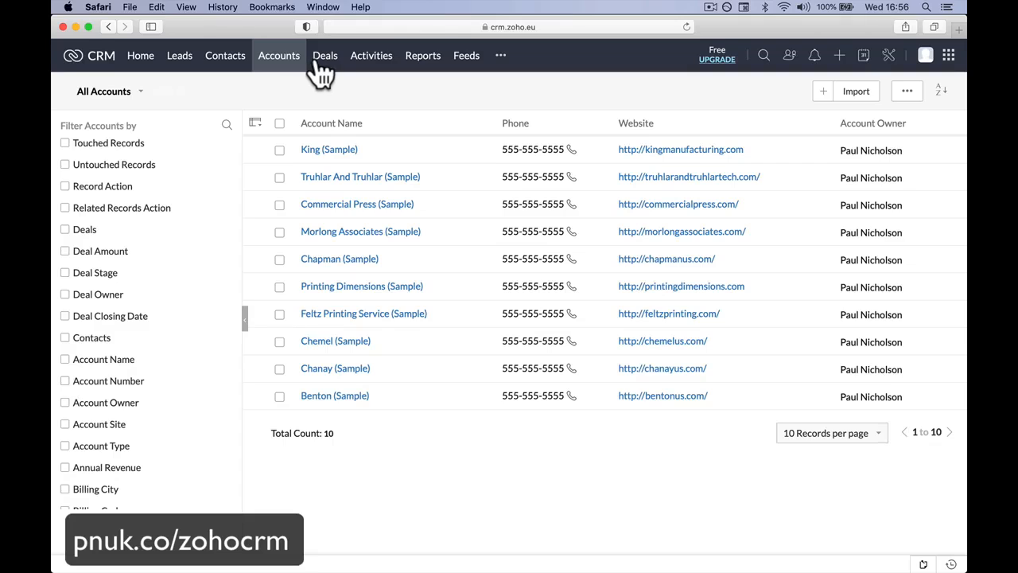
Step: Open the Deals stage view and examine the pipeline stages from Qualification through Closed Won and Closed Lost
left_click(318, 63)
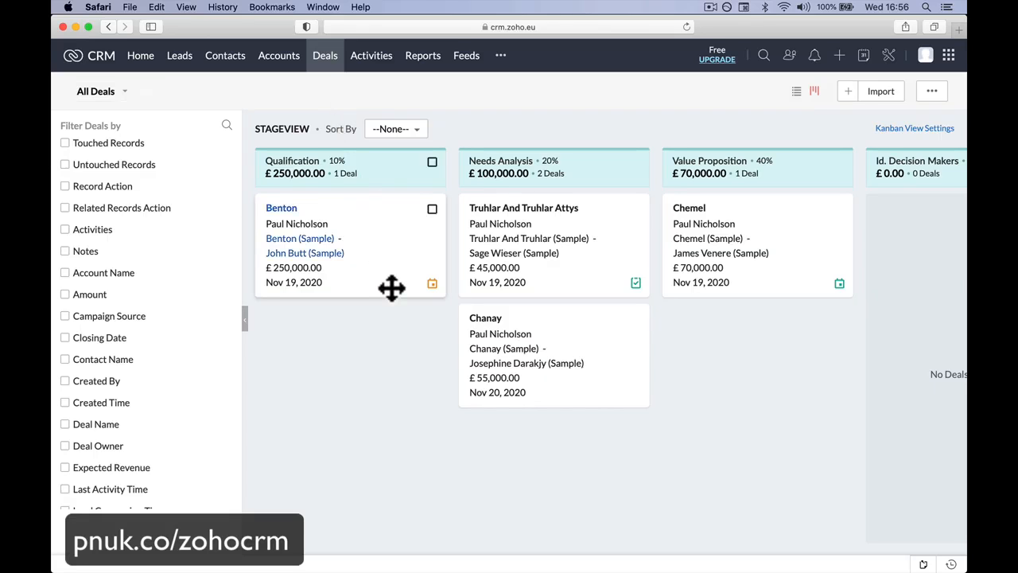
scroll(391, 286, "right", 10)
scroll(391, 288, "right", 8)
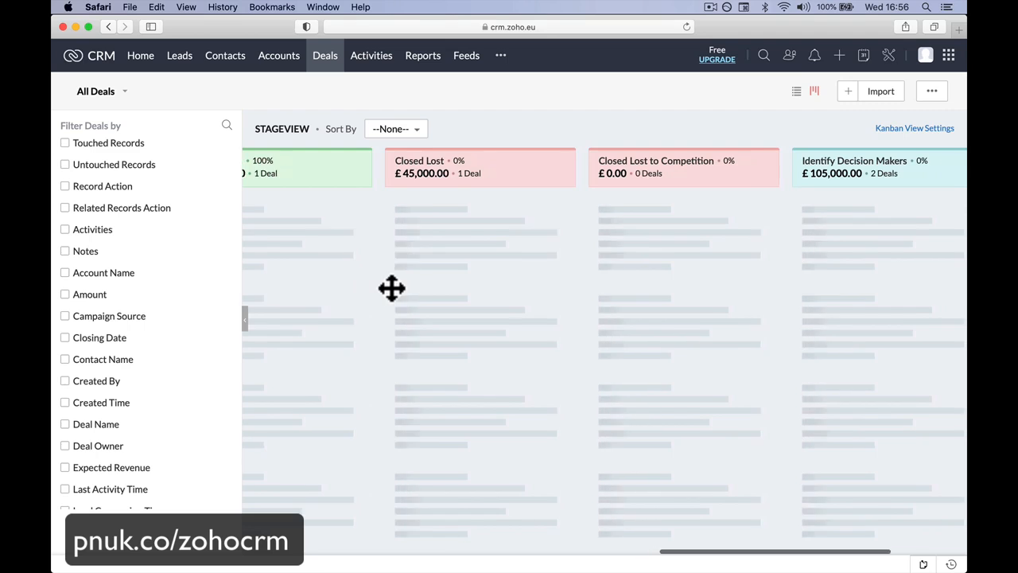
scroll(440, 271, "left", 15)
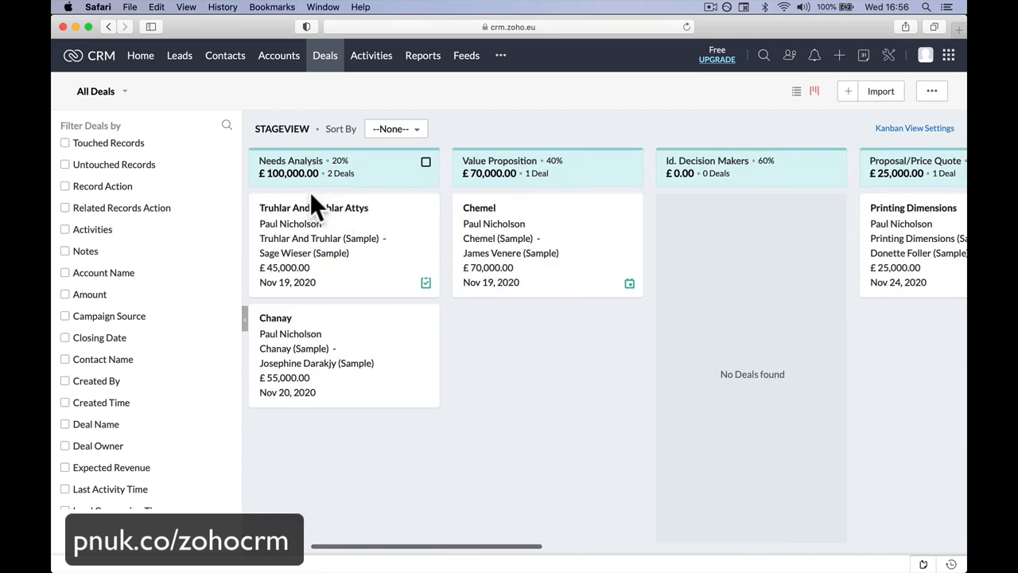
scroll(527, 281, "right", 10)
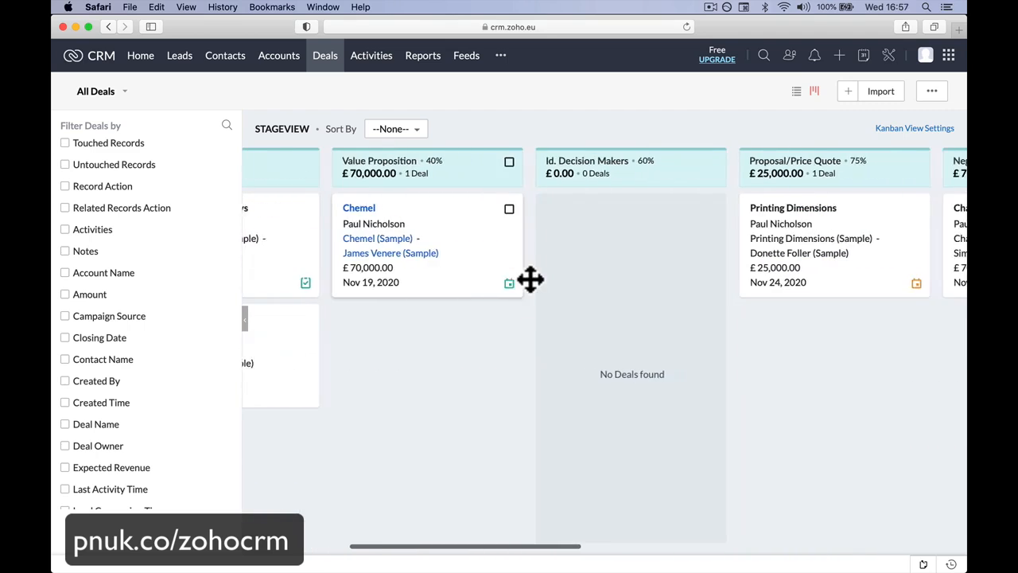
scroll(527, 276, "right", 8)
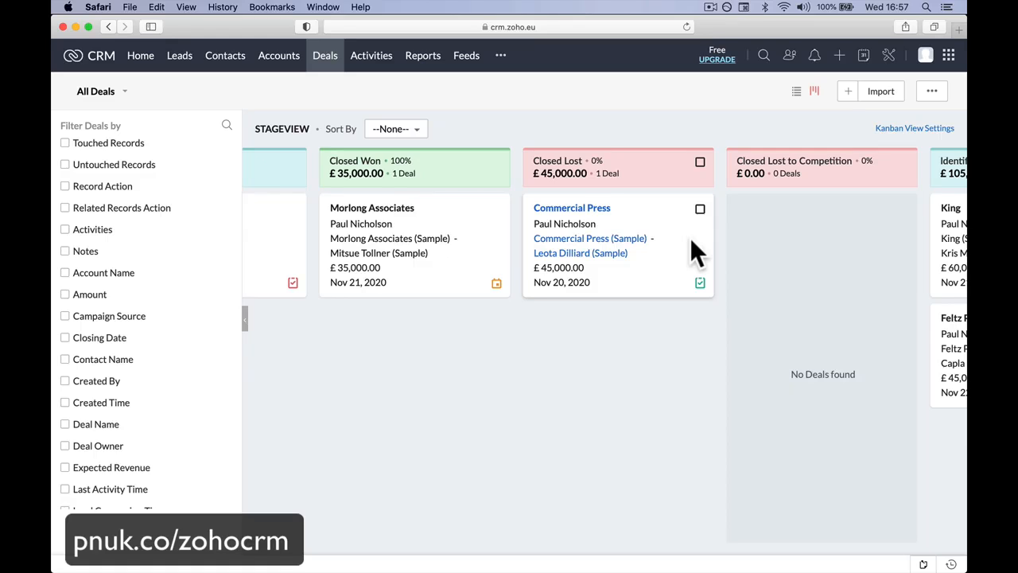
scroll(693, 204, "left", 3)
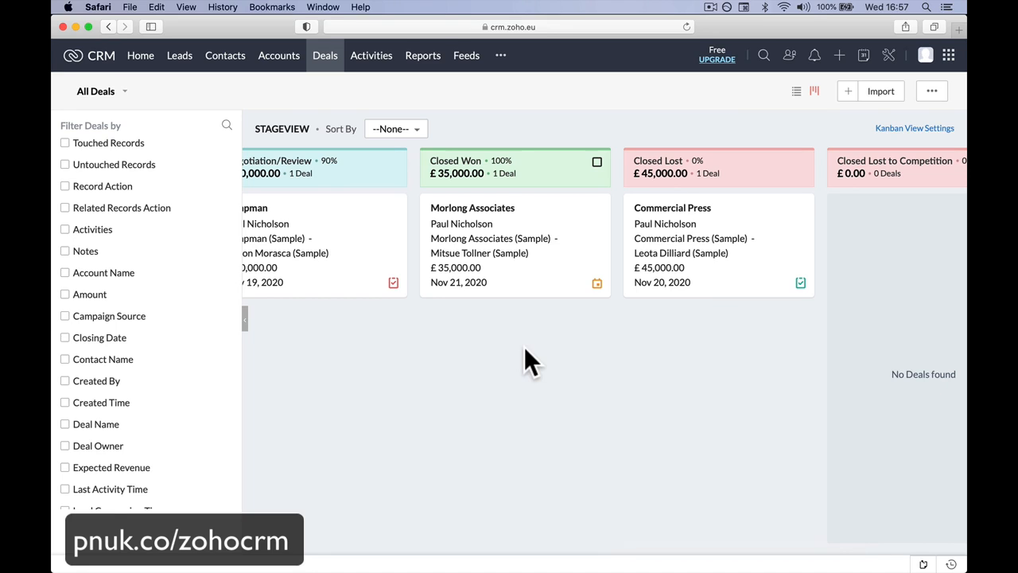
scroll(524, 359, "left", 10)
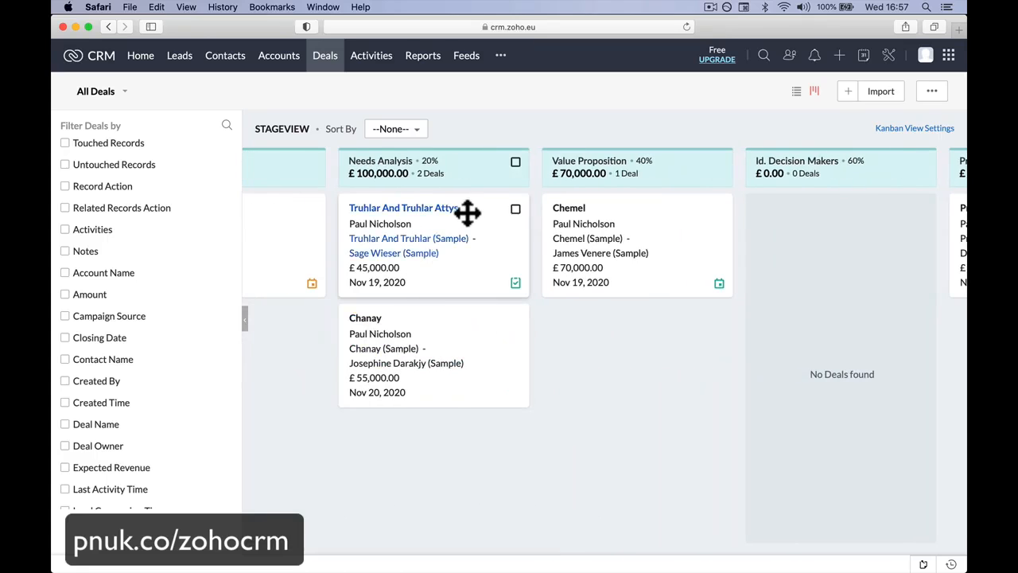
Step: Open the Truhlar And Truhlar Attys deal and review its overview, notes, stage history, activities, contact roles and emails
left_click(436, 211)
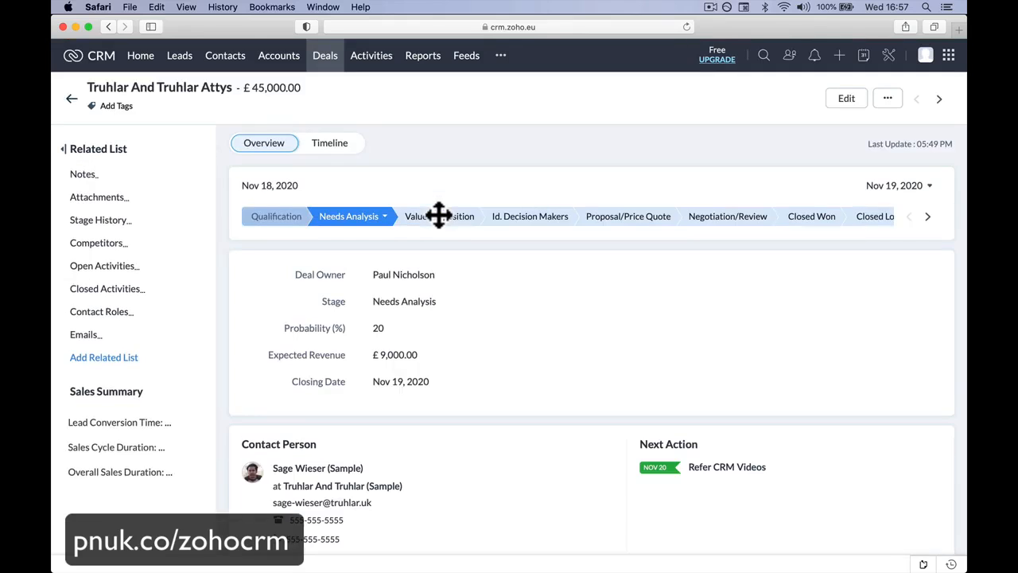
scroll(438, 215, "down", 10)
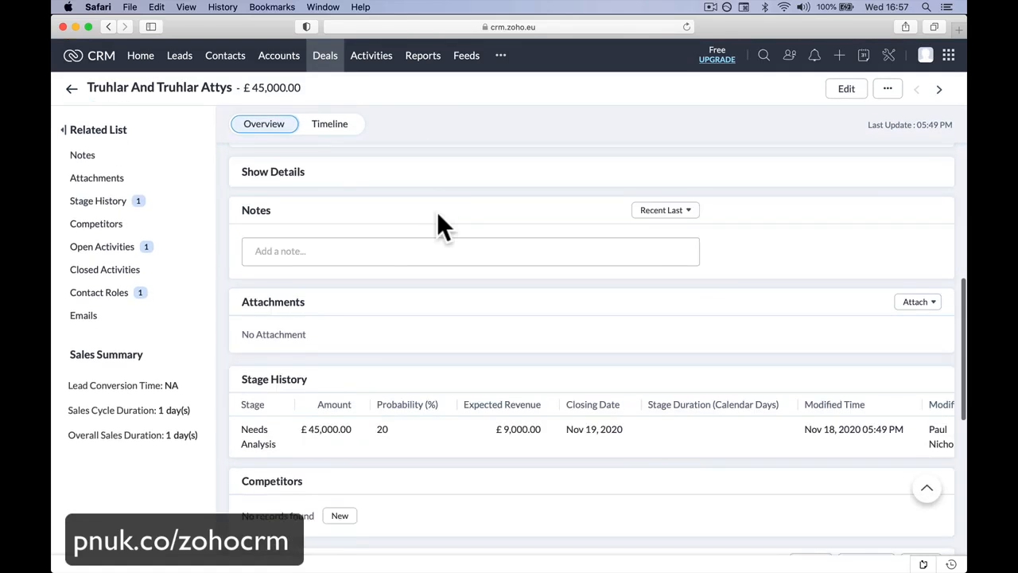
scroll(436, 211, "down", 5)
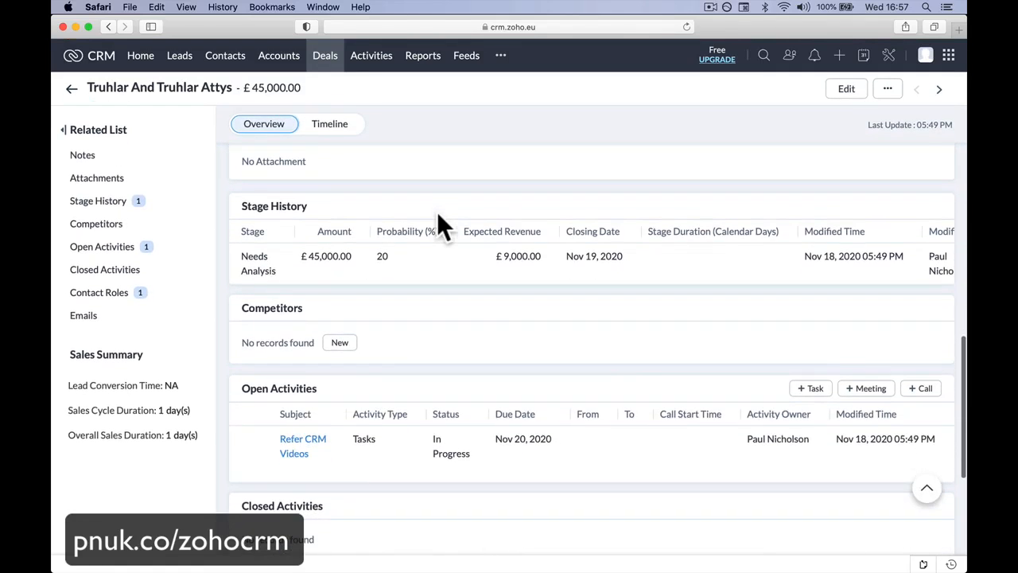
scroll(437, 212, "down", 5)
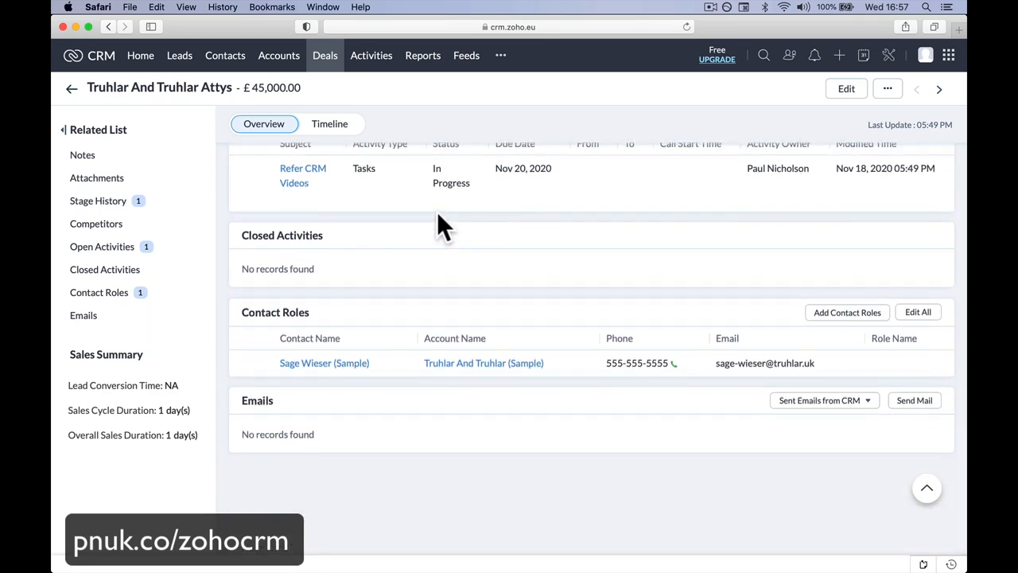
scroll(436, 211, "up", 10)
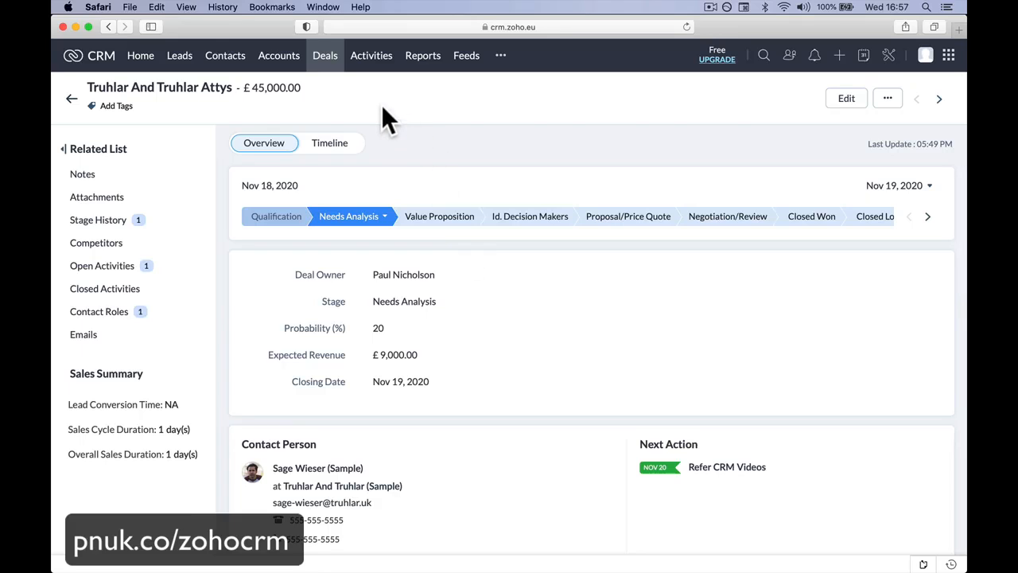
Step: Open the Activities board and look over the activities for customers, open deals, leads/contacts and others
left_click(371, 58)
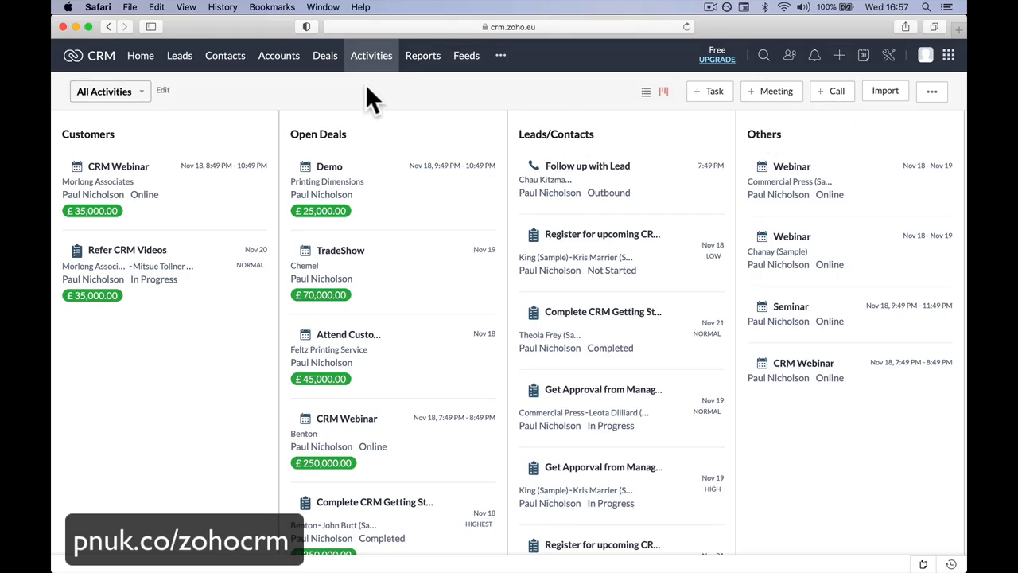
left_click(840, 57)
left_click(448, 81)
Step: View the Pipeline by Probability report and return to the list of all reports
left_click(420, 51)
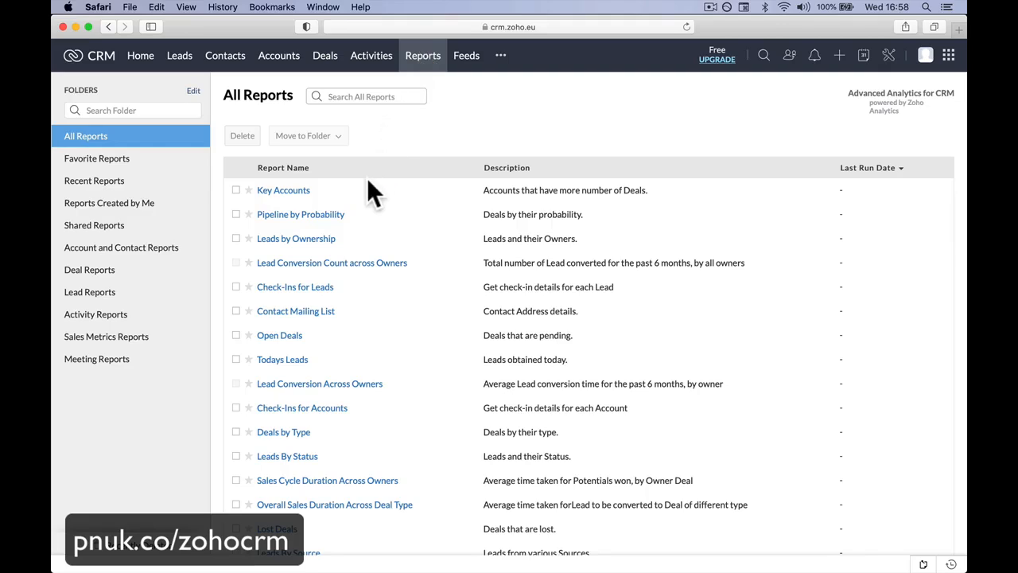
left_click(336, 215)
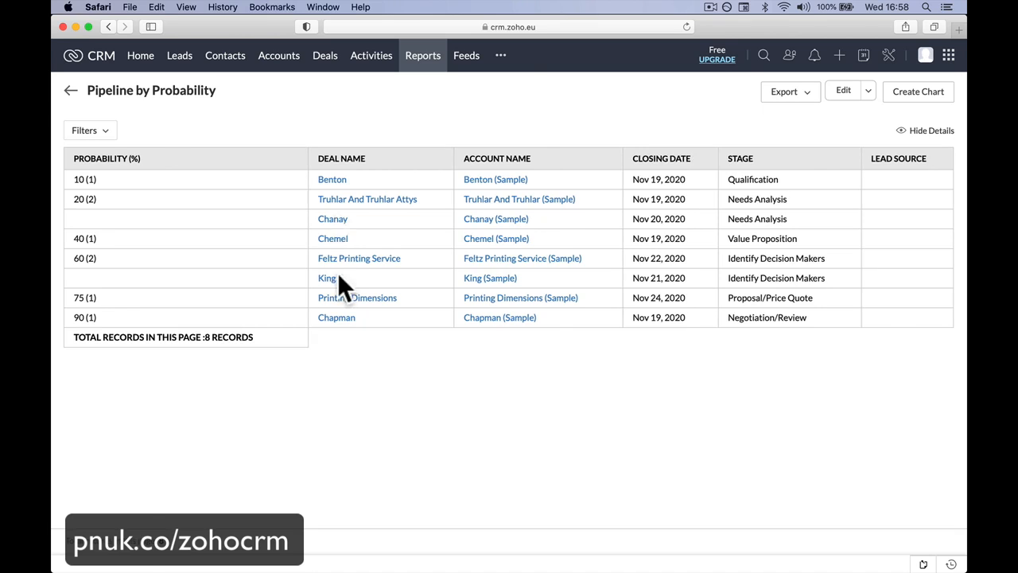
scroll(338, 276, "left", 5)
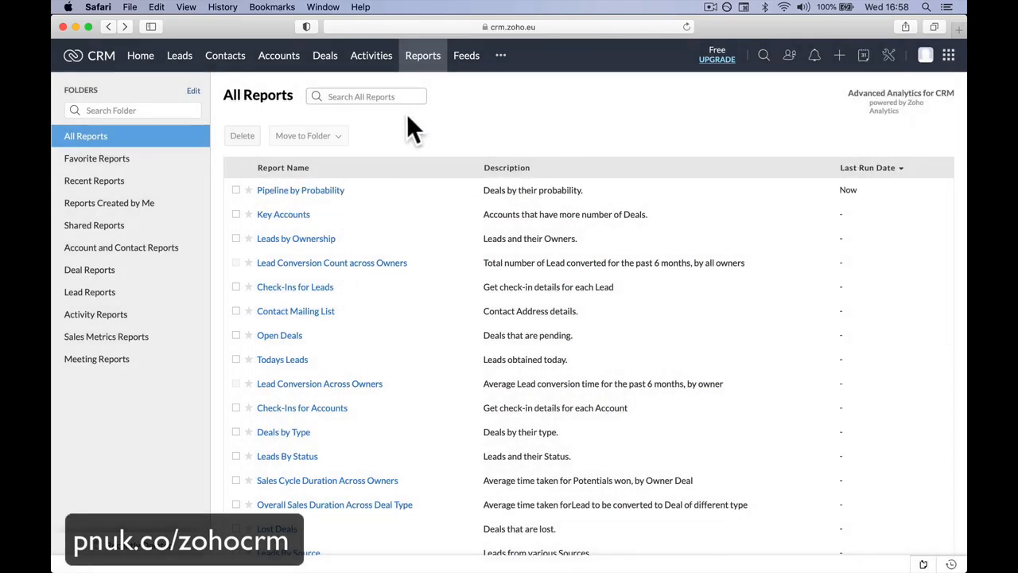
Step: Open Feeds and post a status to All Users asking whether anybody has worked at the customer's place being visited
left_click(463, 57)
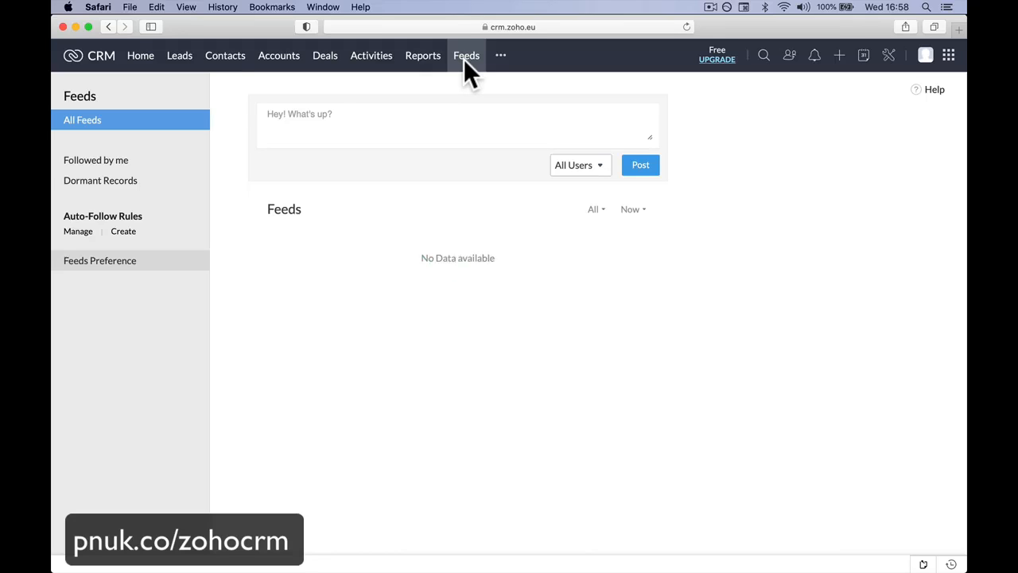
left_click(426, 114)
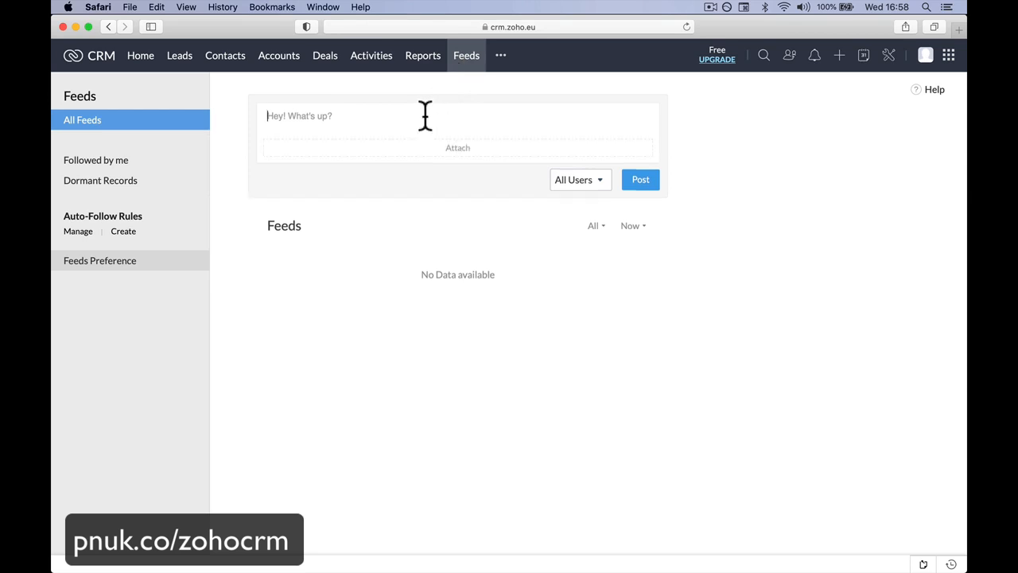
type("Hello ")
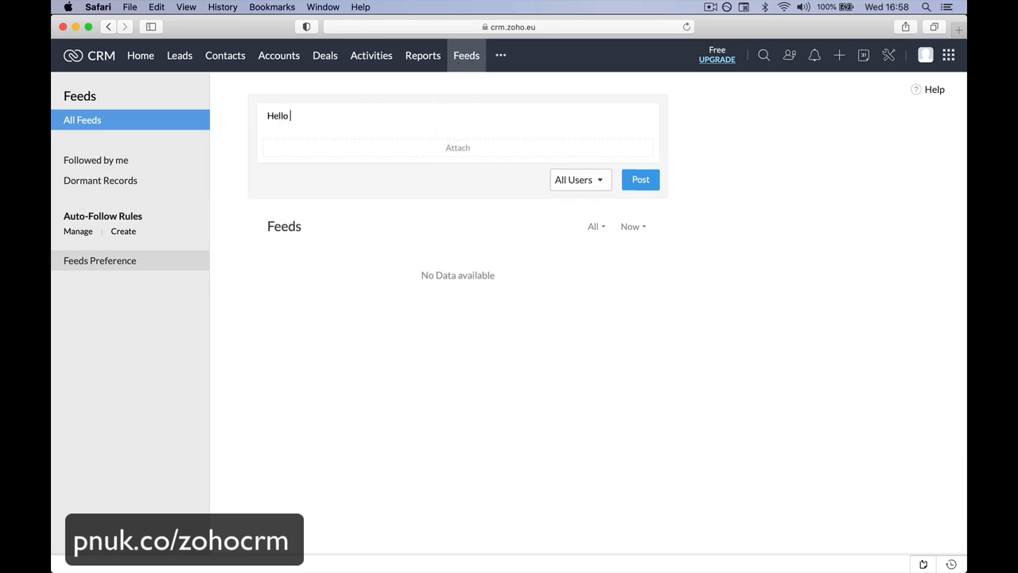
type("going to Mrs Smith's anyo")
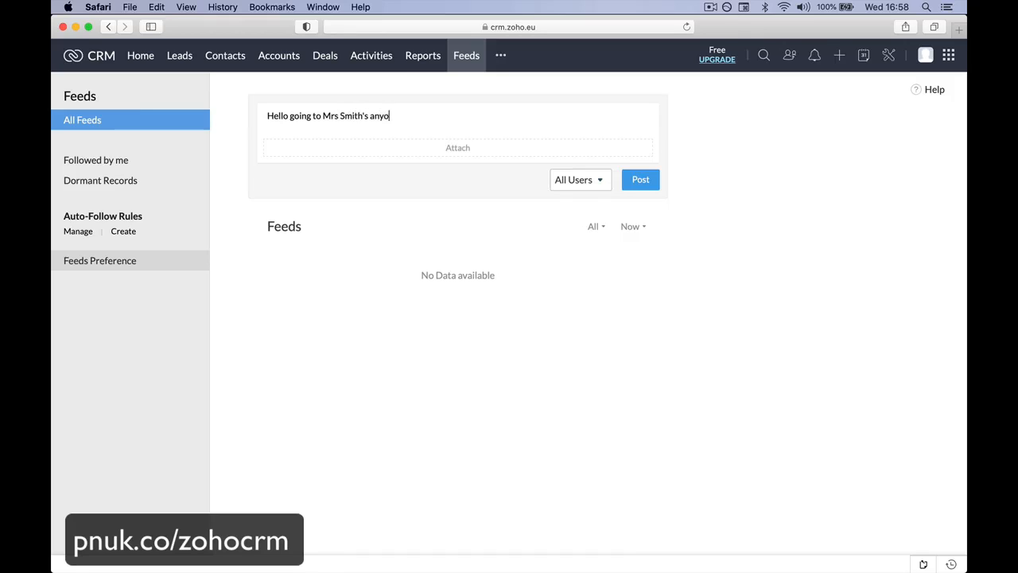
key("BackSpace")
type("body worked there.")
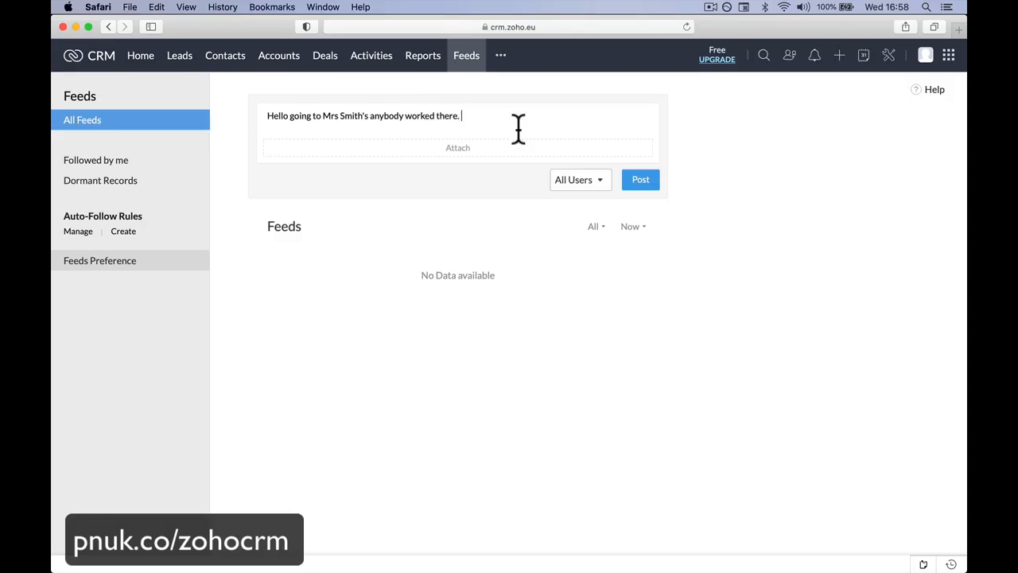
left_click(639, 182)
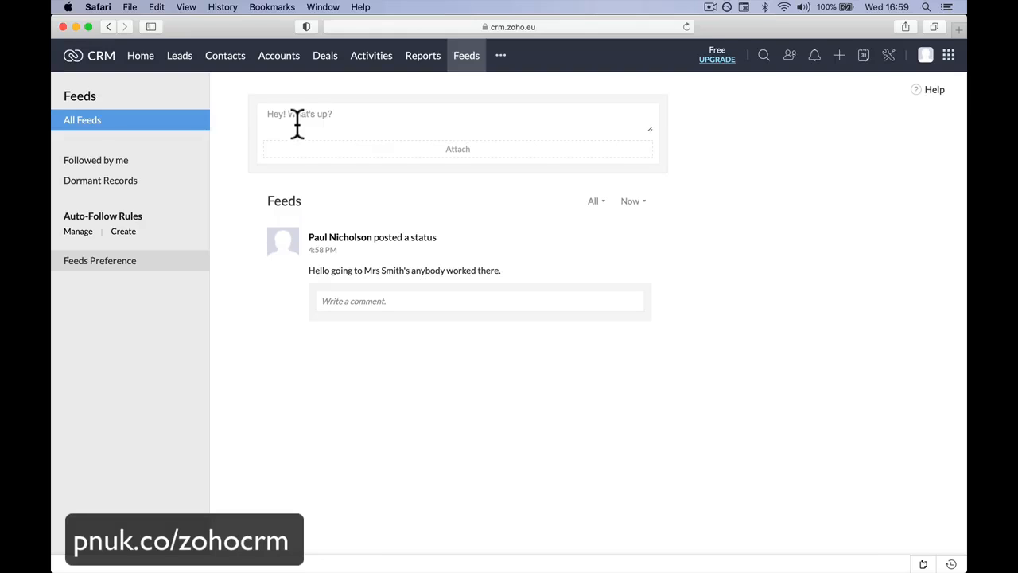
Step: View the Campaigns module's starting page and the Documents module's file library
left_click(502, 57)
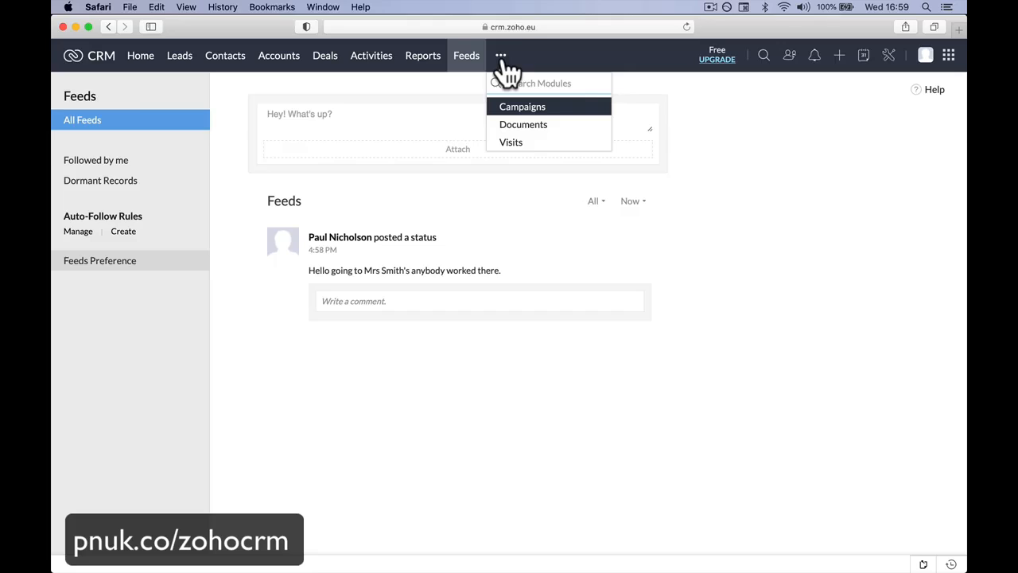
left_click(537, 111)
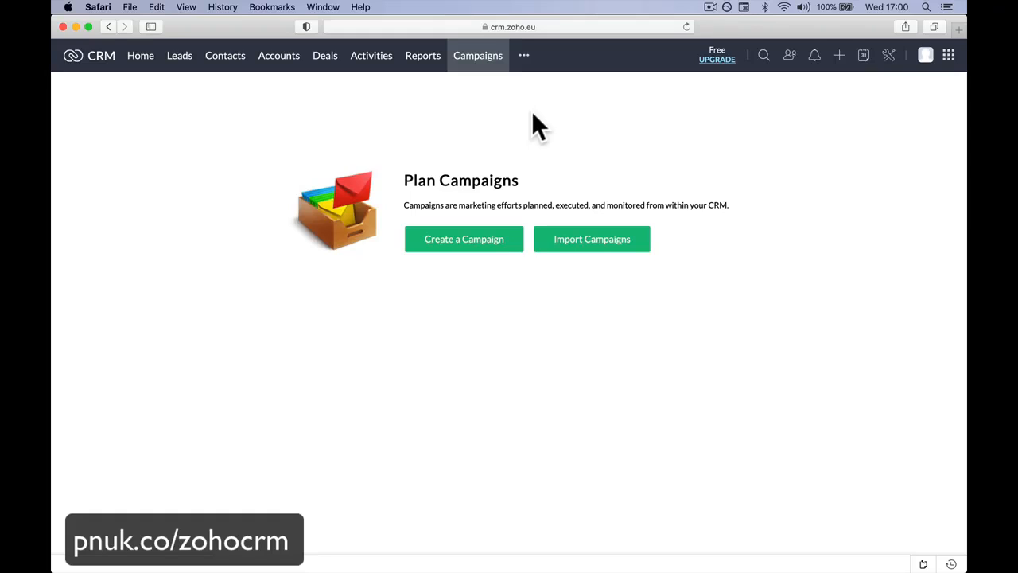
left_click(524, 55)
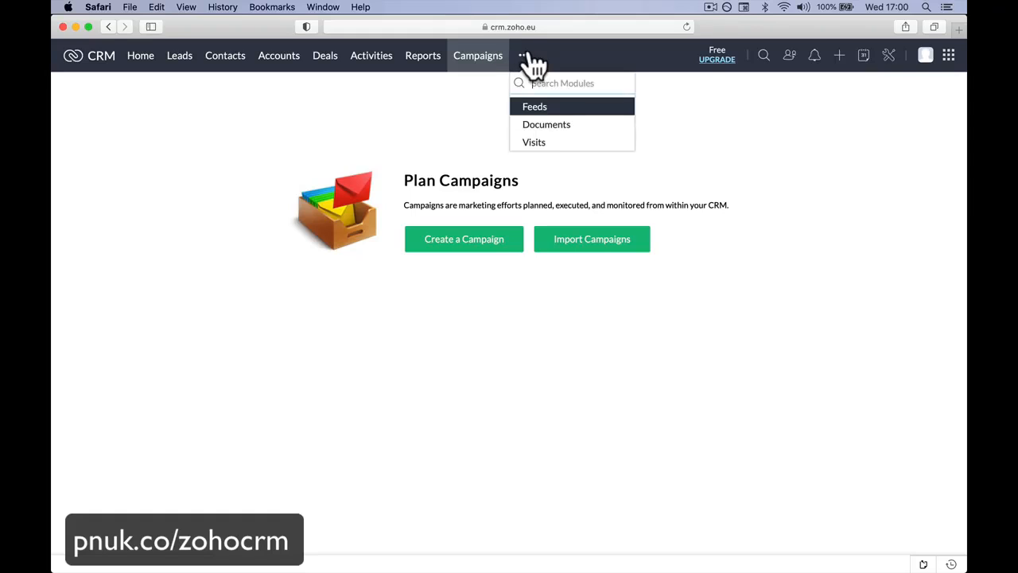
left_click(539, 124)
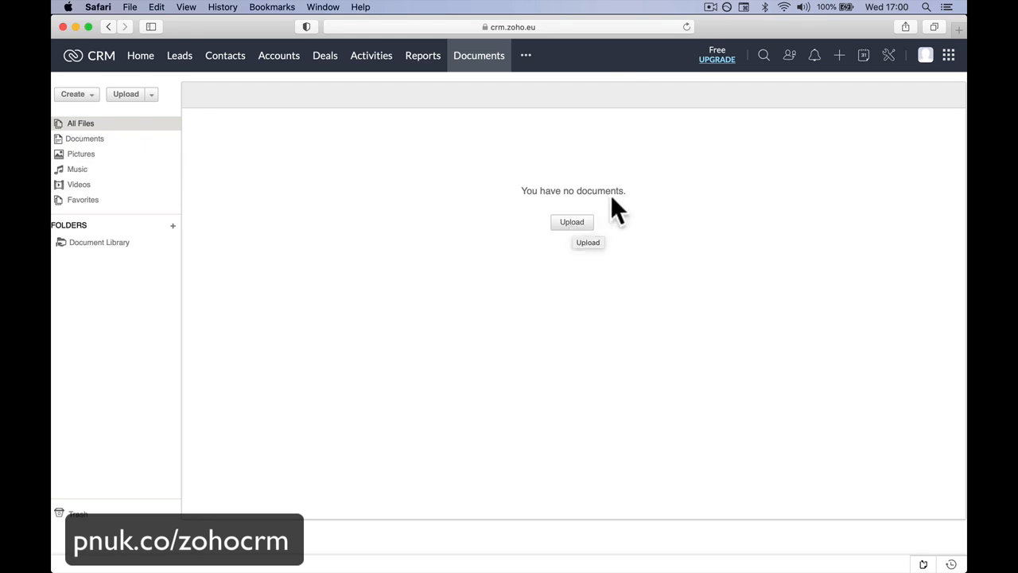
Step: Open the Visits module and go through all the Visitor Tracking introduction slides
left_click(525, 57)
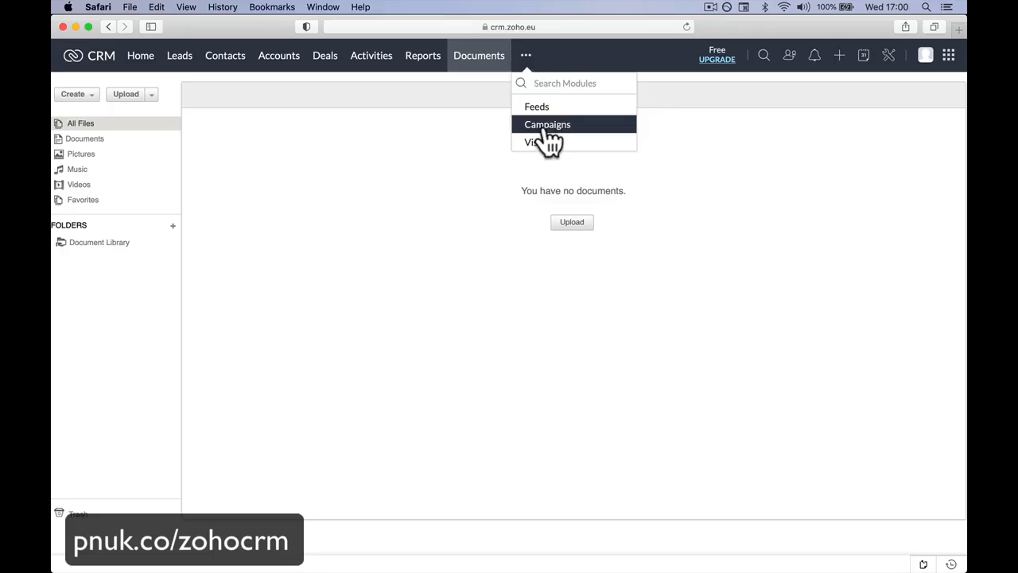
left_click(546, 125)
left_click(523, 57)
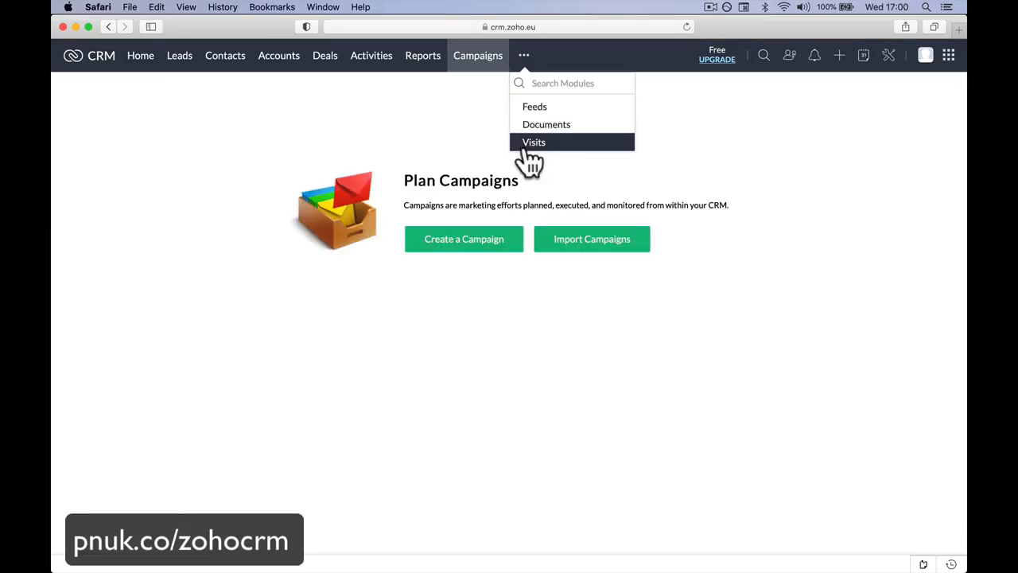
left_click(531, 142)
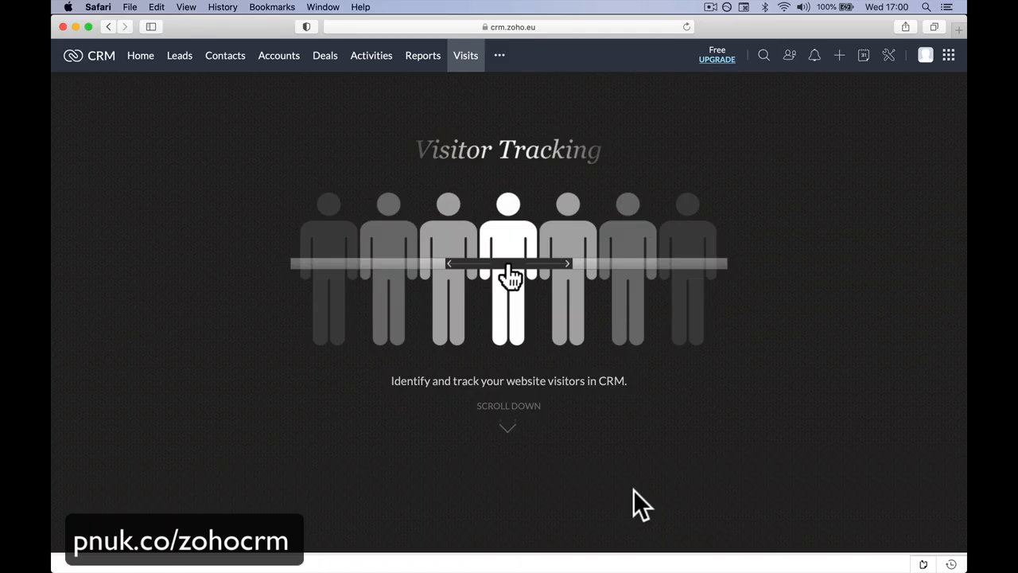
left_click(509, 409)
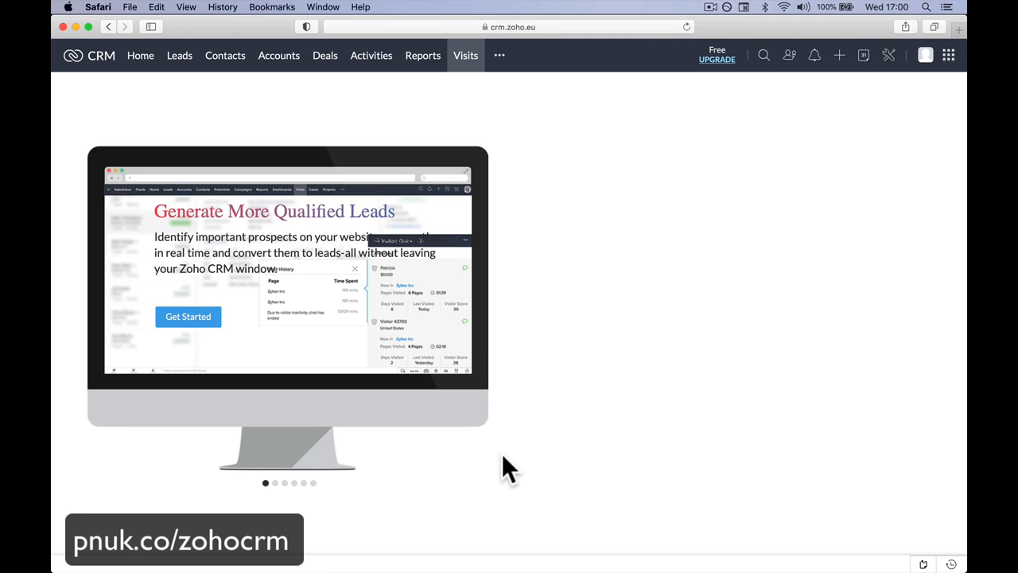
left_click(276, 484)
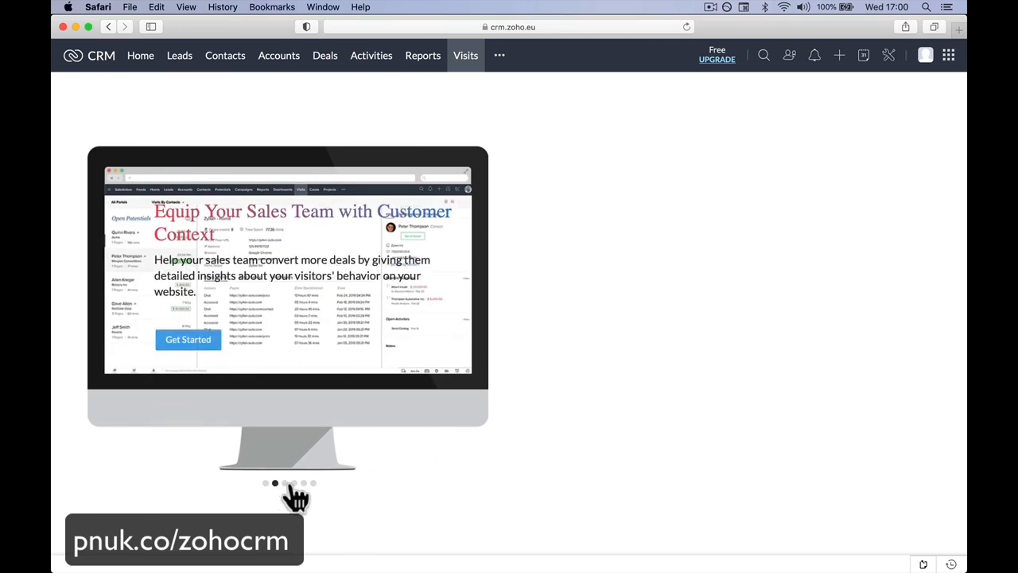
left_click(285, 484)
left_click(294, 484)
left_click(304, 483)
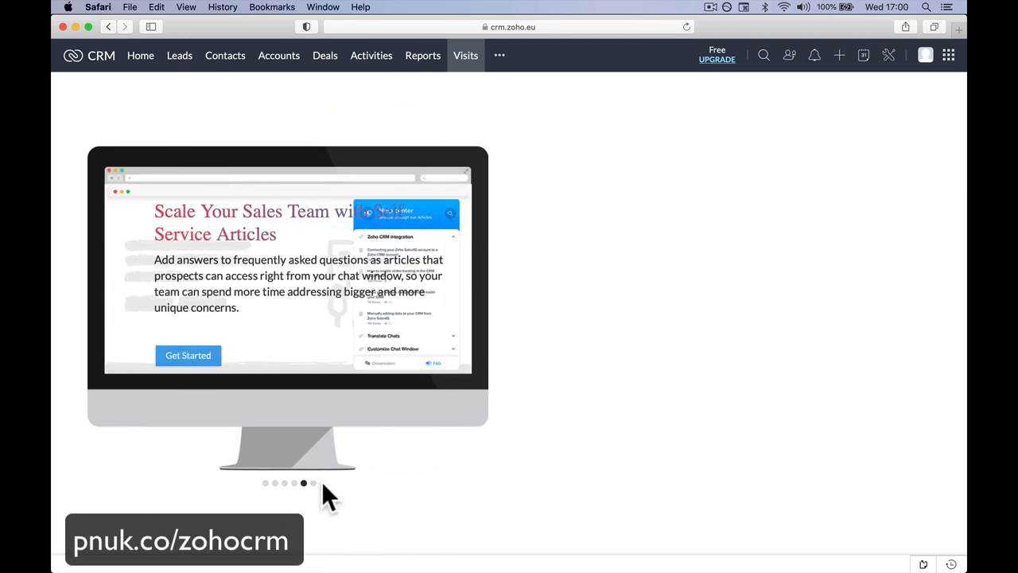
left_click(313, 483)
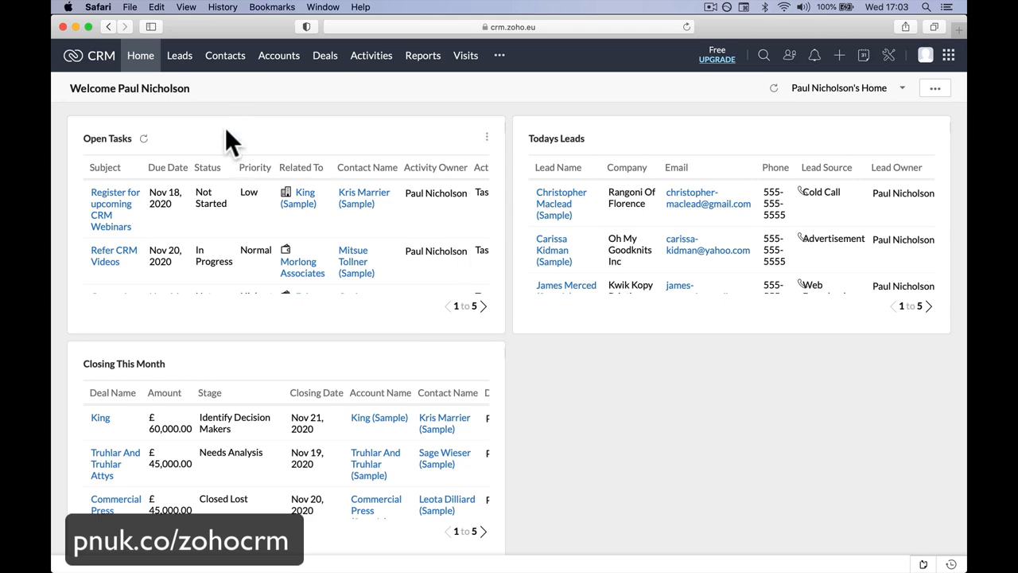
Step: Open the Leads module and start a new blank lead record
left_click(179, 57)
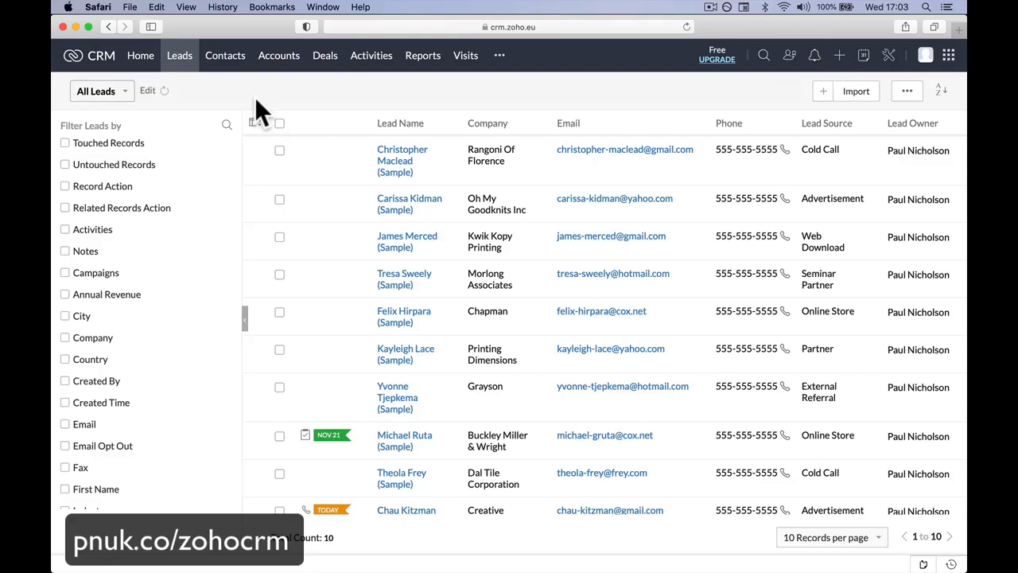
left_click(824, 94)
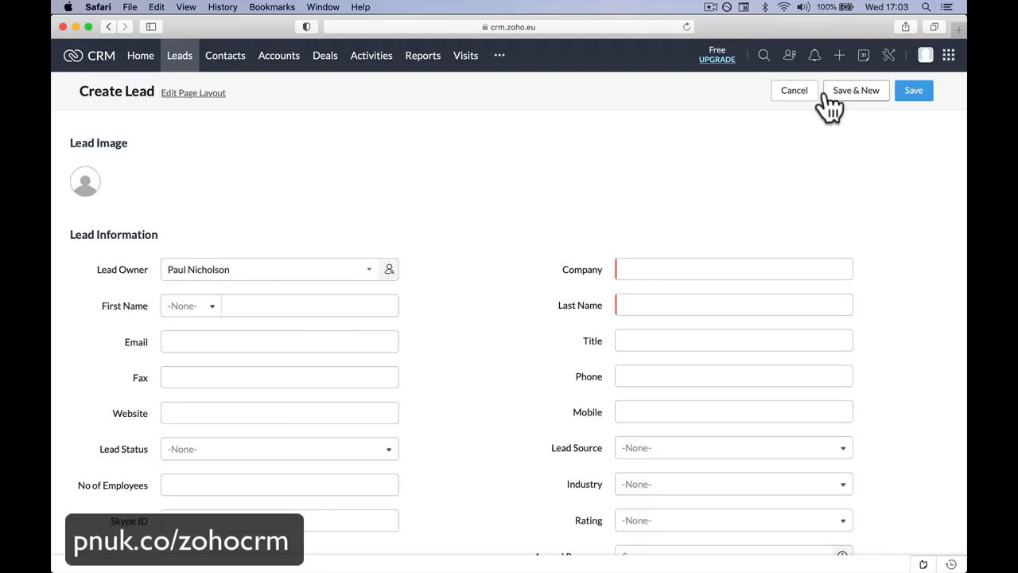
scroll(618, 170, "left", 10)
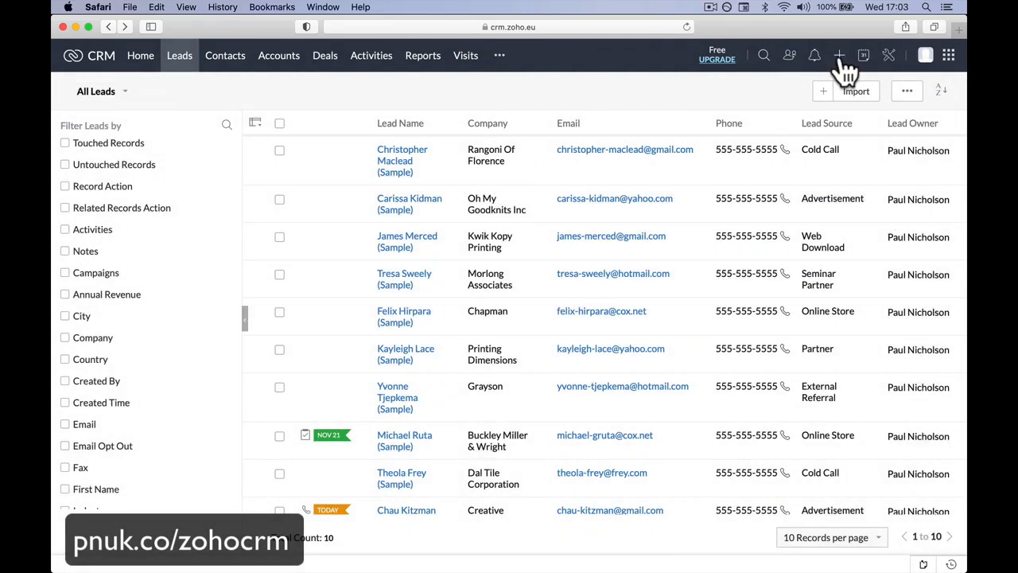
mouse_move(842, 63)
left_click(862, 82)
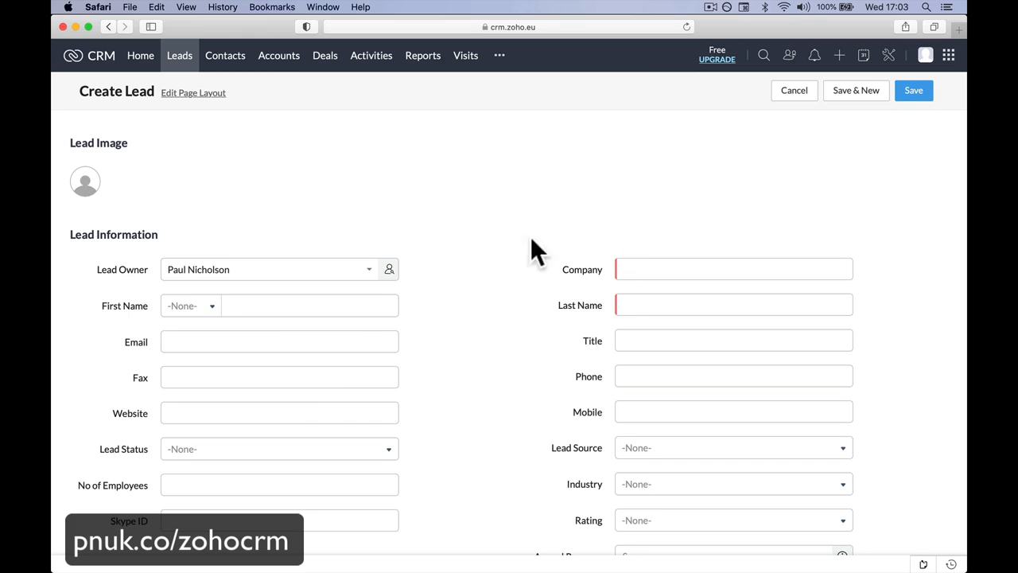
Step: Set the new lead's company to Golden Cod Chip Shop
scroll(385, 257, "down", 3)
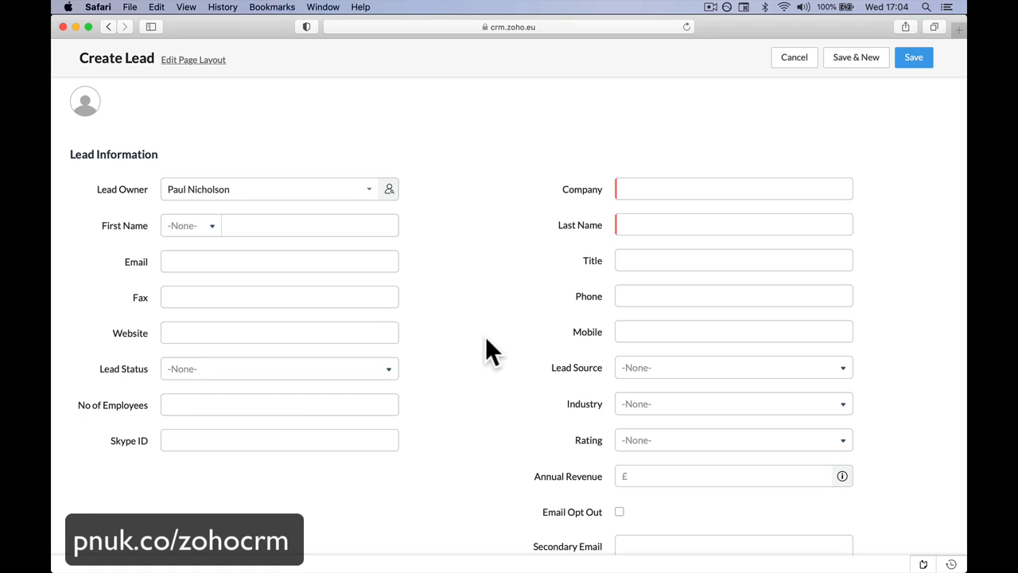
left_click(661, 193)
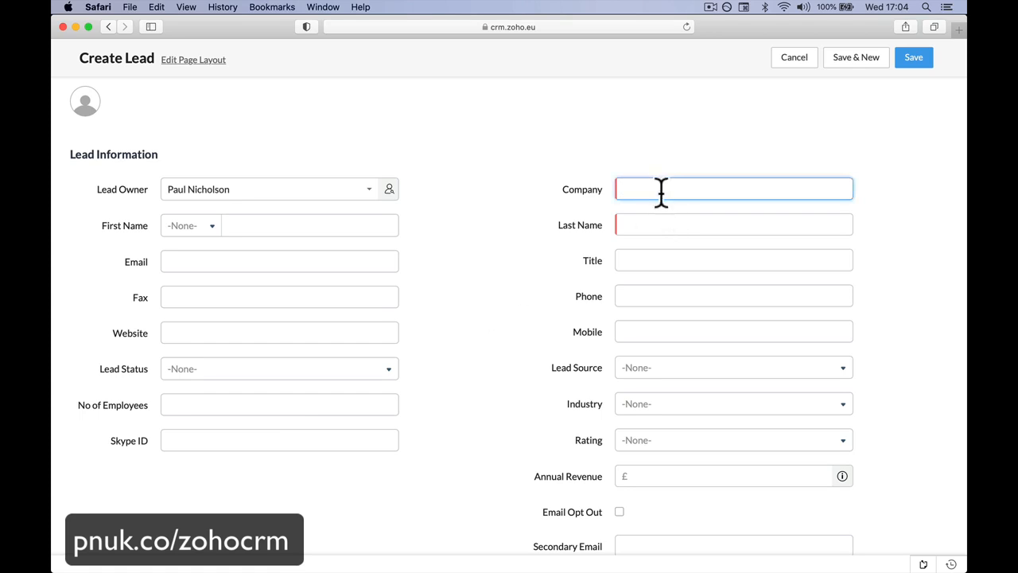
type("lden Cod Chip Shop")
key("Tab")
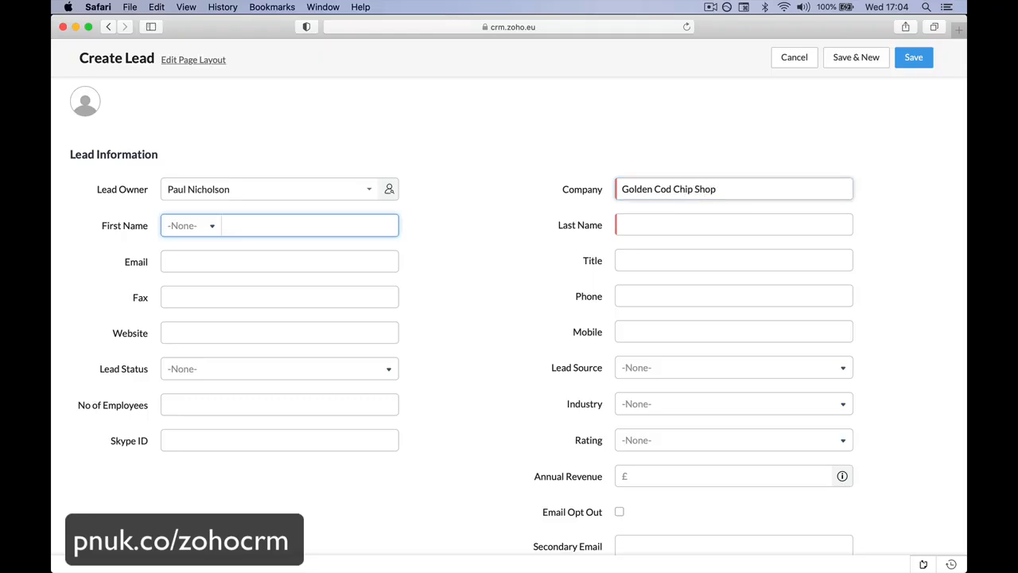
Step: Set the new lead's last name to Chip Shop Owner
left_click(705, 225)
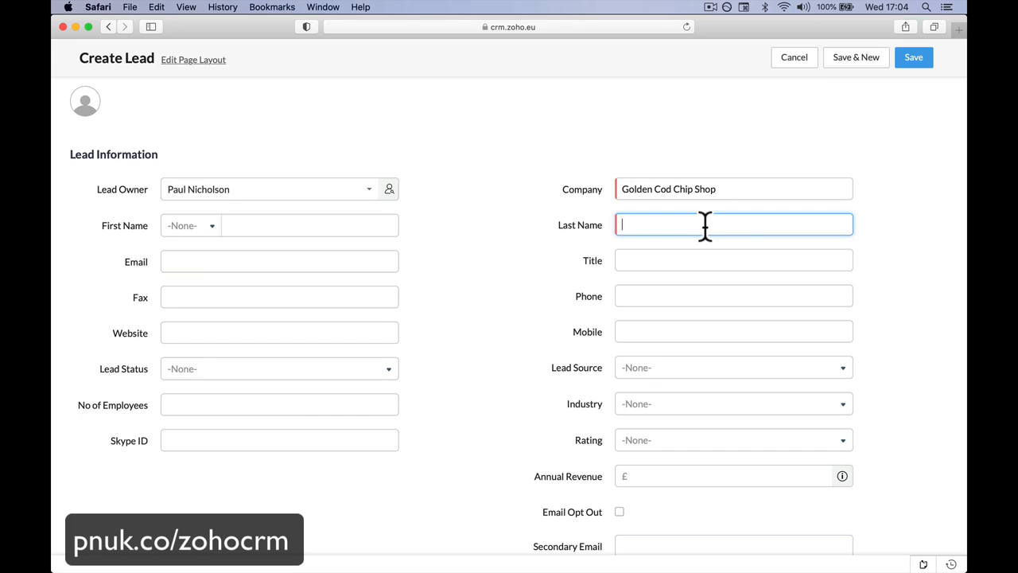
type("CHh")
key("BackSpace")
key("BackSpace")
key("BackSpace")
key("BackSpace")
type("Chip Shop Owne")
Step: Look over the new lead's remaining information fields, including Email, Title and Phone
left_click(325, 264)
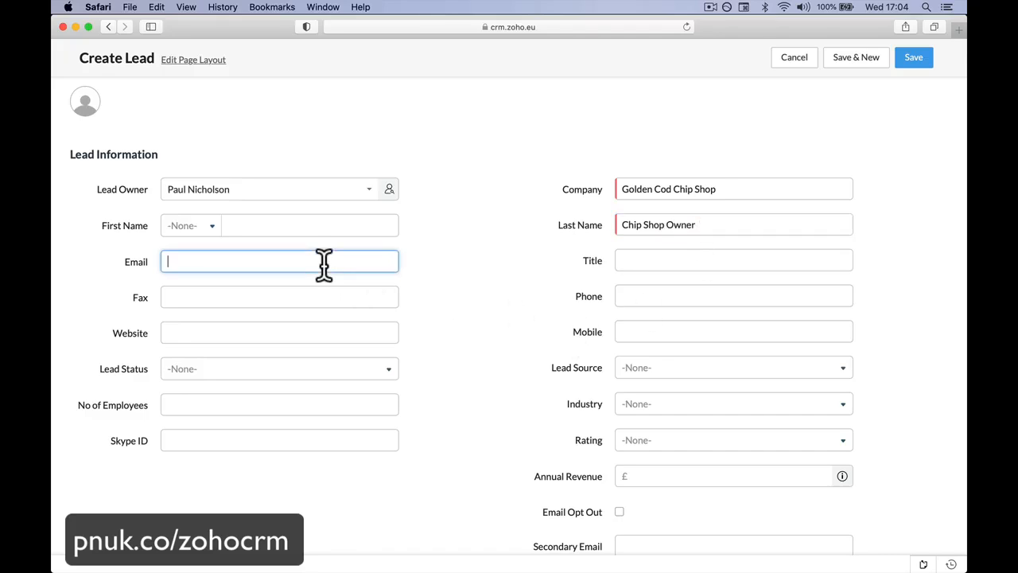
left_click(655, 268)
left_click(660, 285)
scroll(660, 285, "down", 2)
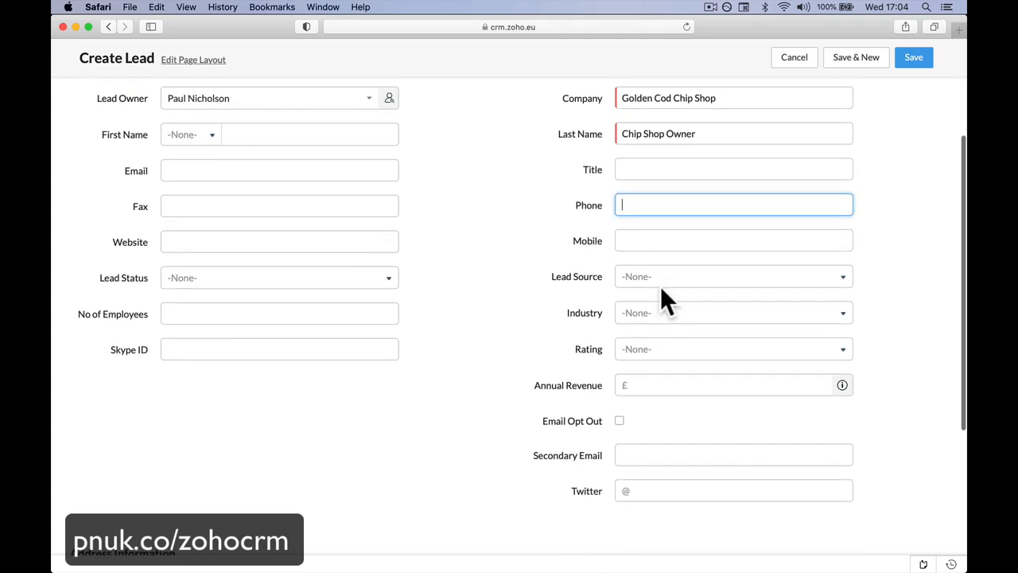
scroll(661, 289, "down", 2)
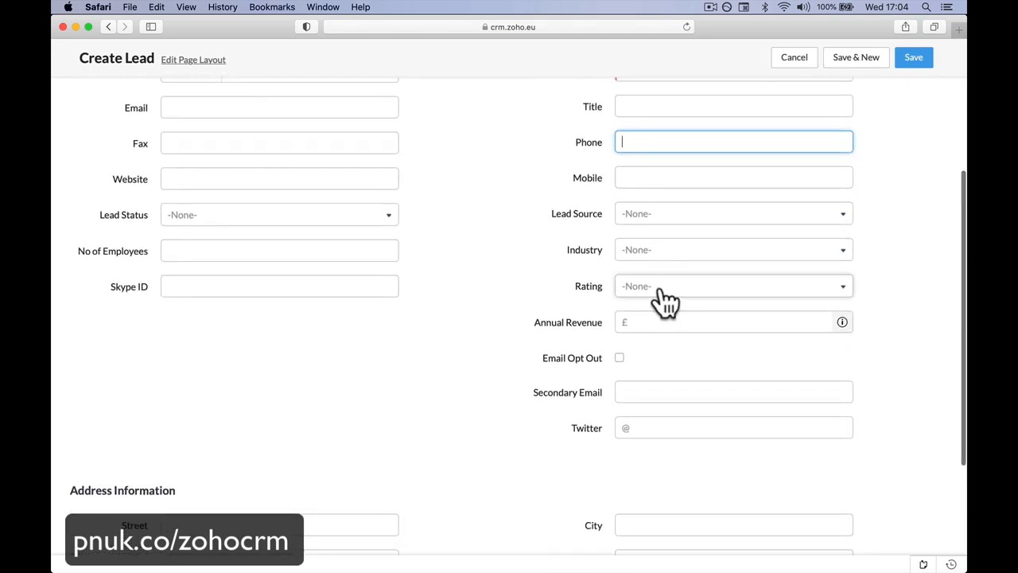
Step: Browse the lead source options and set the new lead's source to Employee Referral
left_click(673, 214)
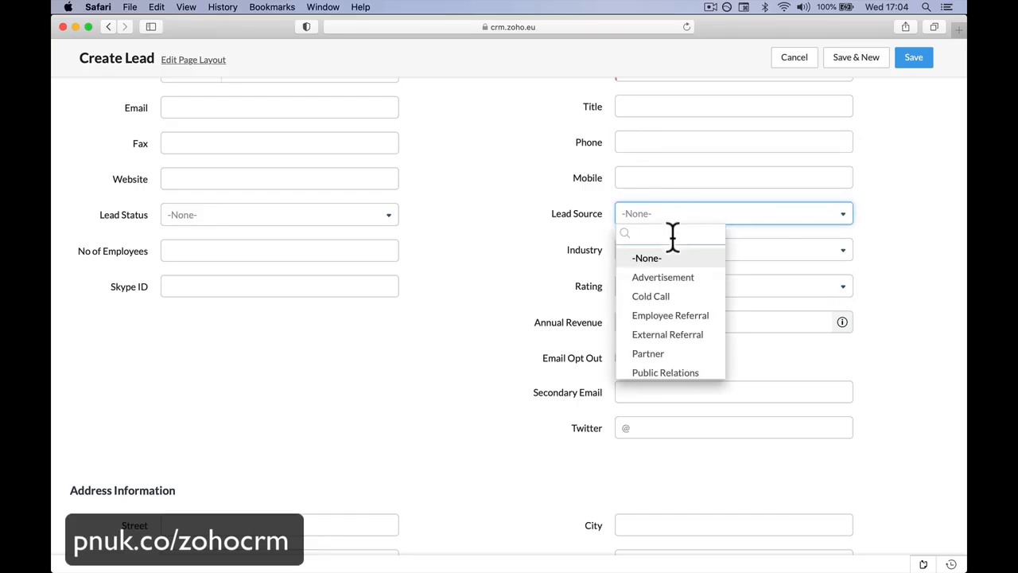
scroll(666, 296, "down", 3)
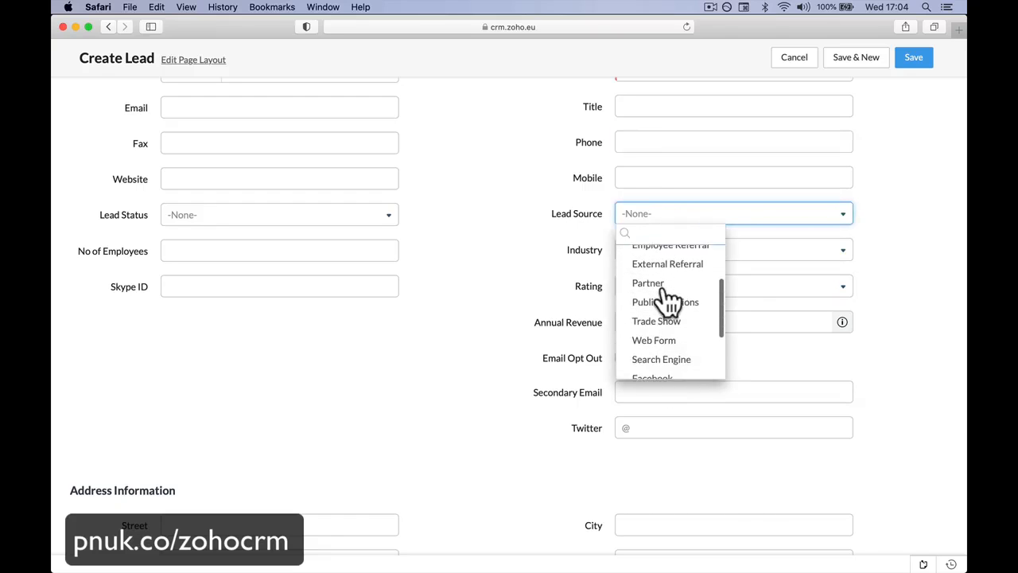
scroll(644, 301, "up", 1)
left_click(494, 309)
left_click(666, 215)
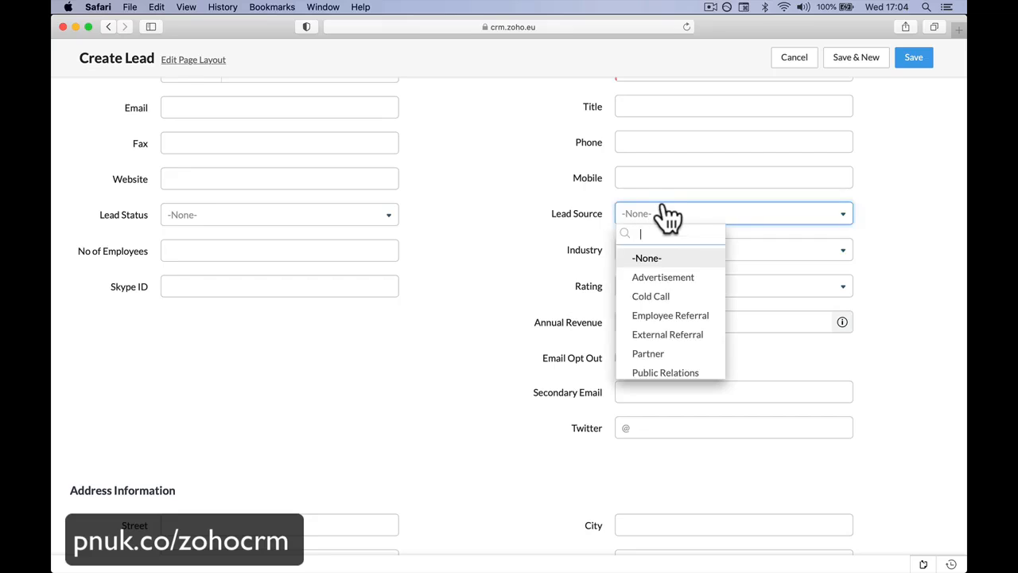
scroll(677, 327, "down", 3)
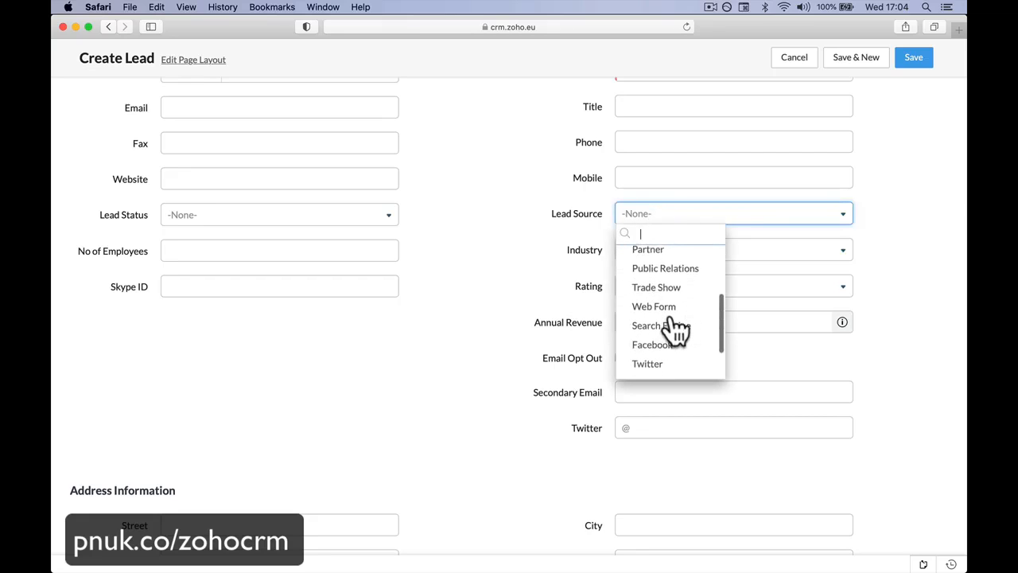
scroll(674, 326, "down", 3)
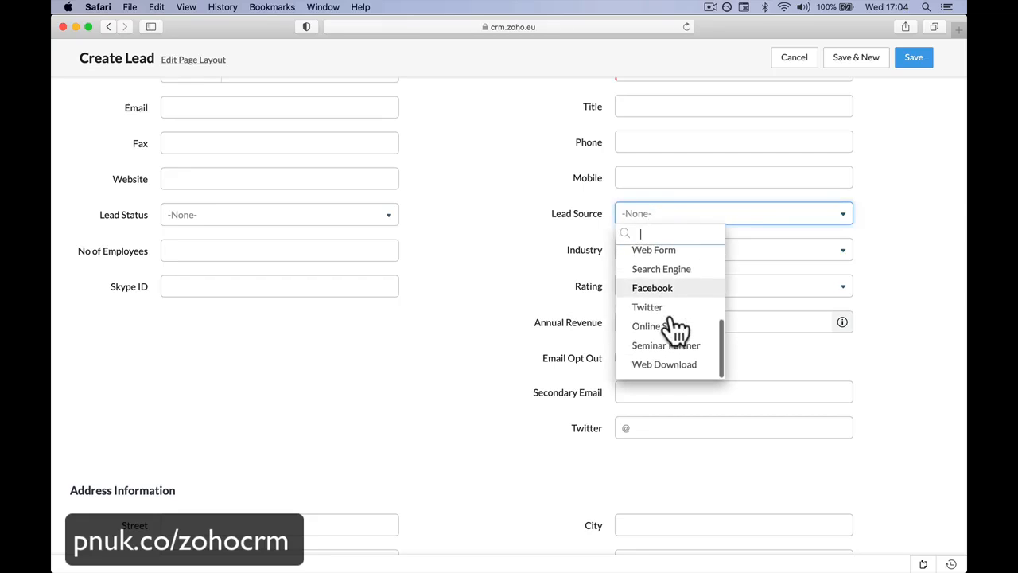
scroll(674, 327, "up", 3)
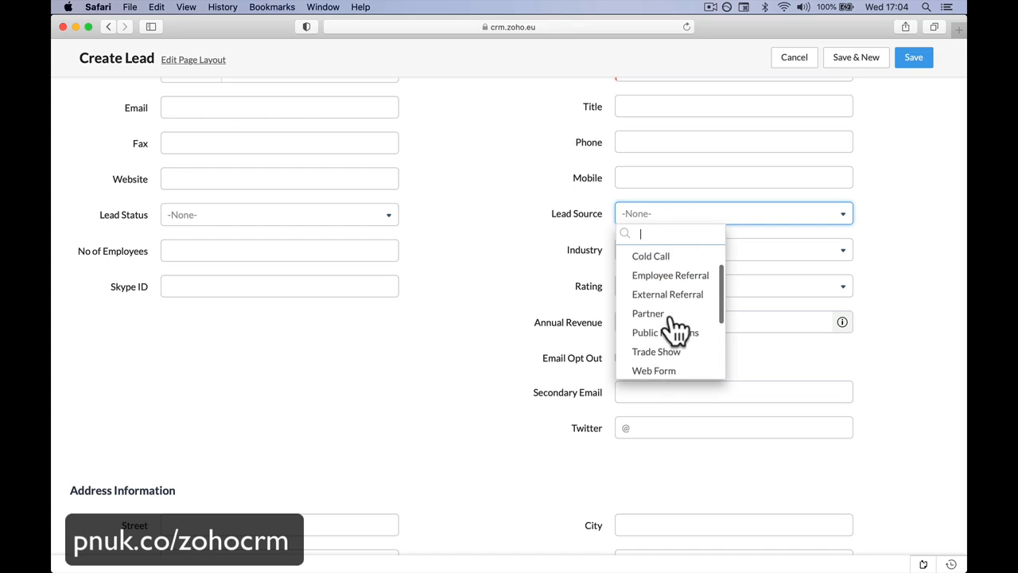
scroll(675, 326, "up", 1)
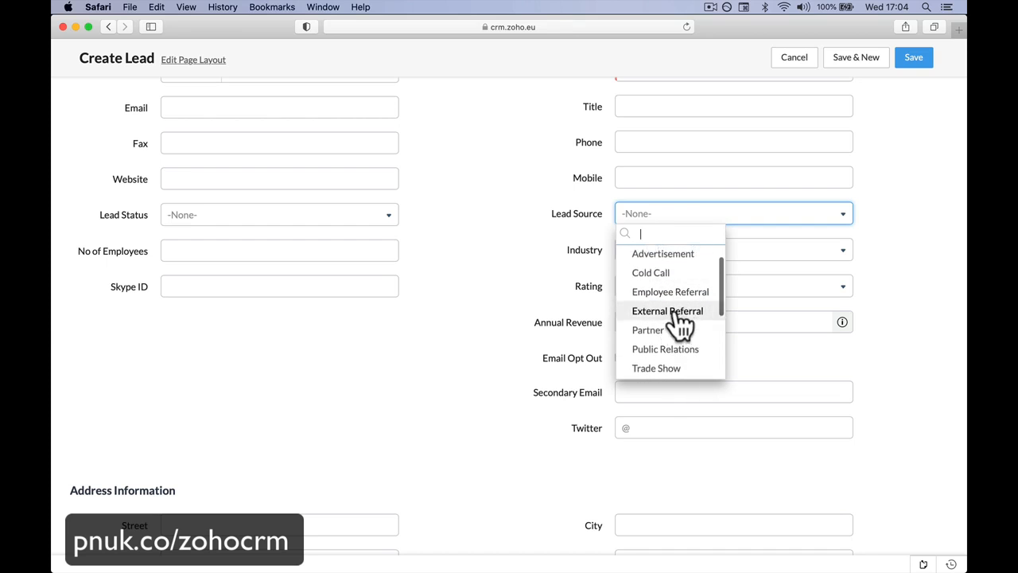
left_click(672, 311)
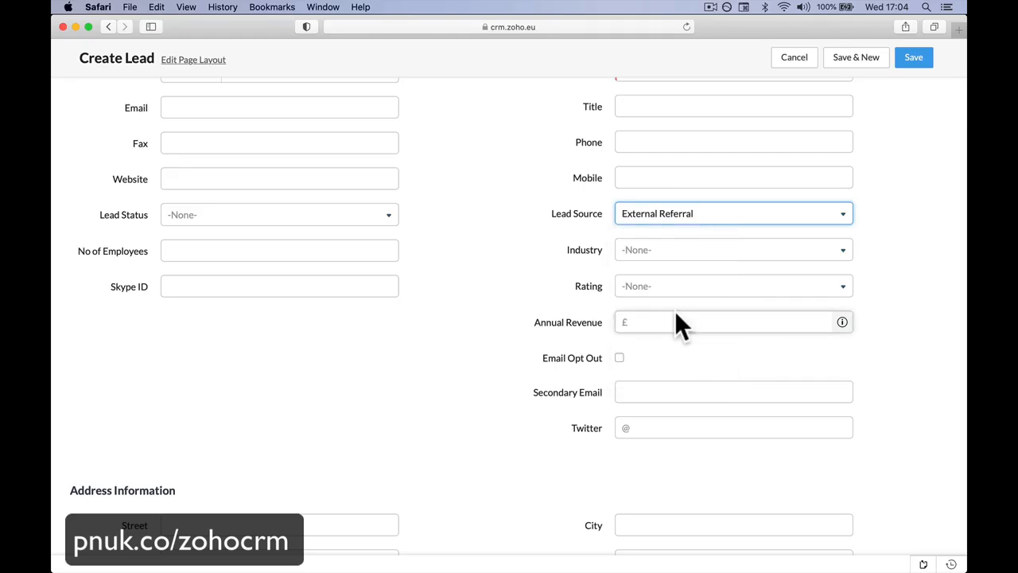
left_click(674, 227)
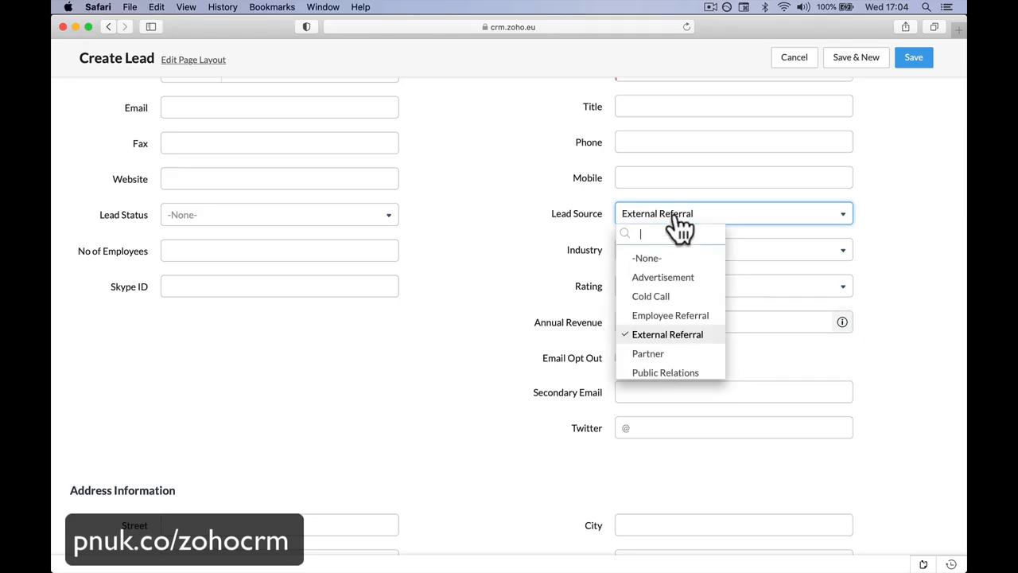
left_click(675, 315)
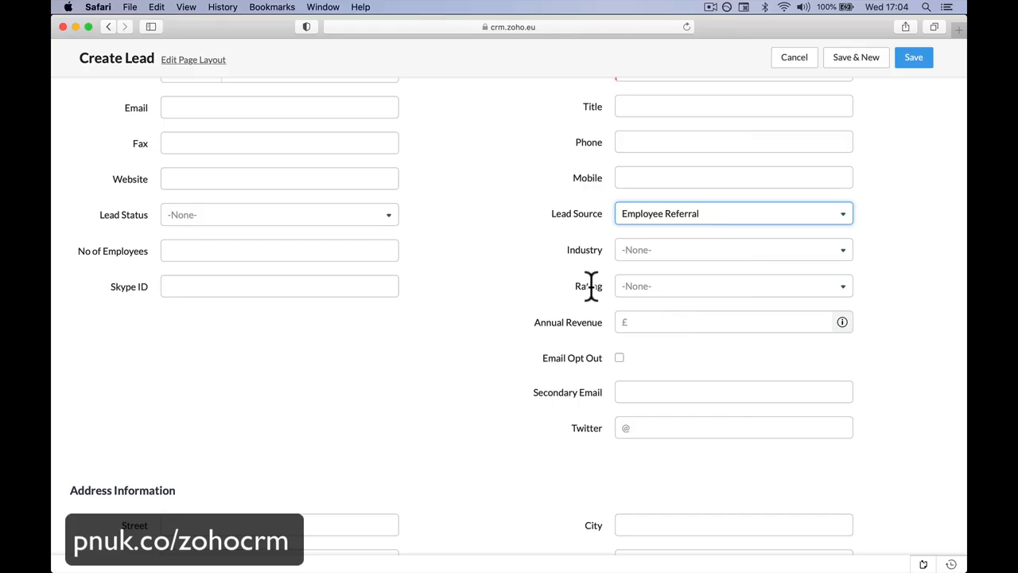
Step: Enter "Needs a new Fire Alarm urgent." as the new lead's description and save the lead
scroll(592, 285, "down", 2)
scroll(593, 285, "down", 4)
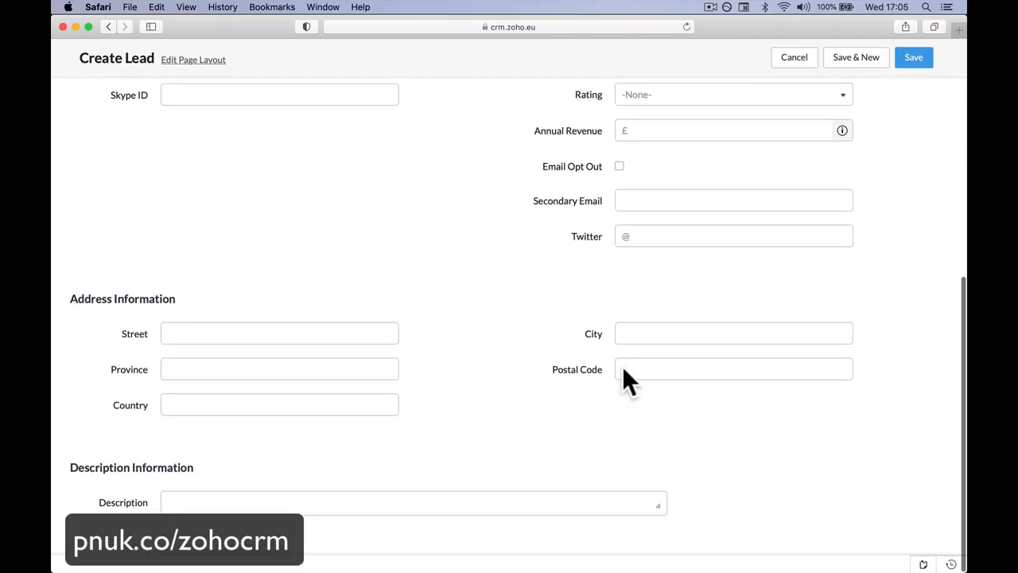
scroll(496, 310, "up", 13)
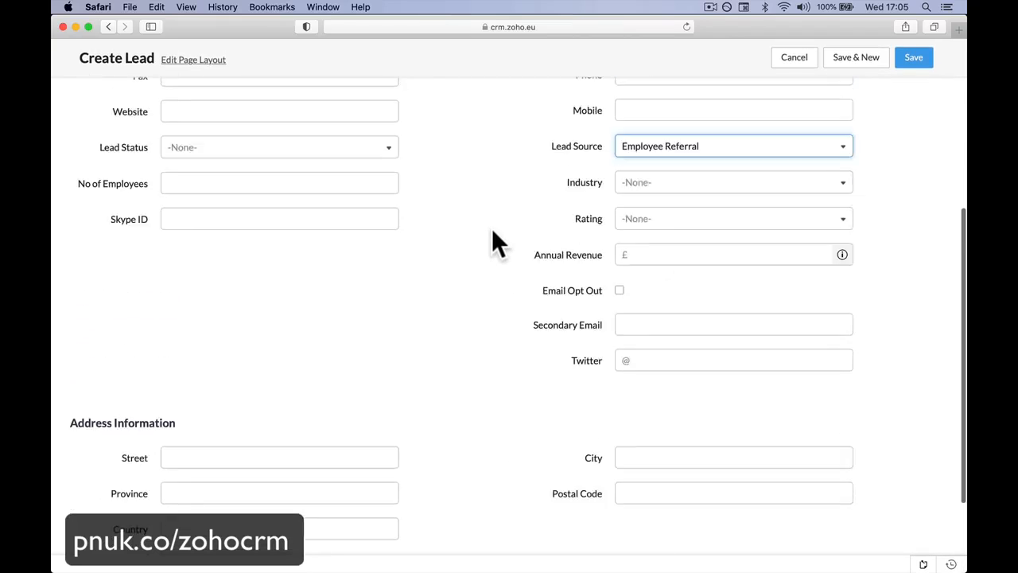
scroll(493, 238, "down", 13)
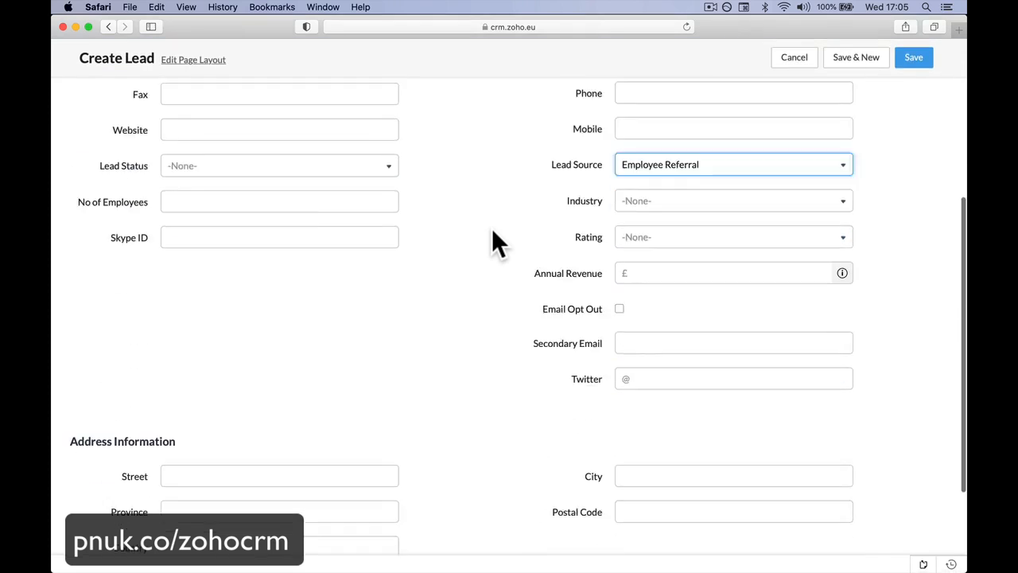
left_click(310, 503)
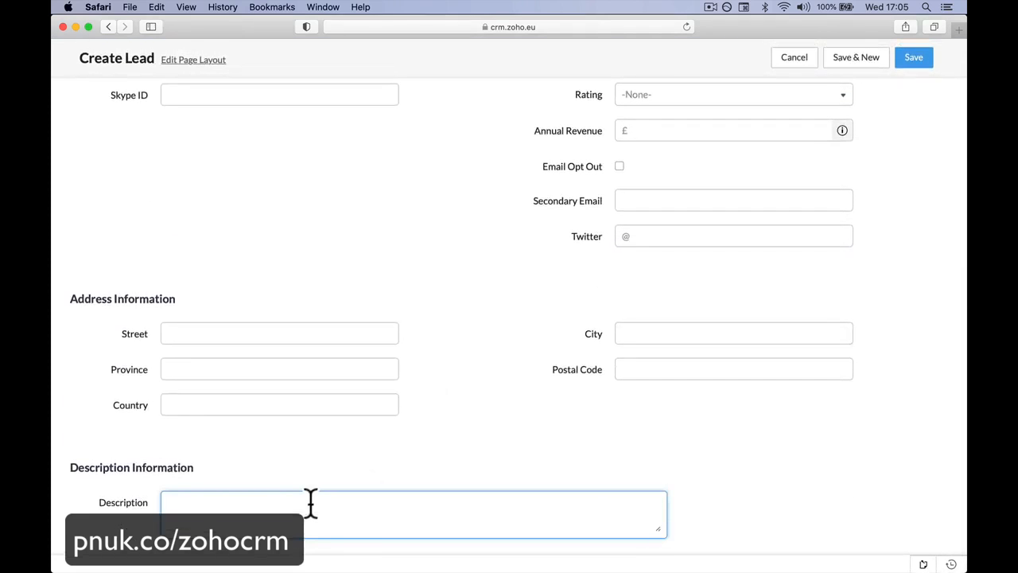
type("Needs a new Fire Alarm ")
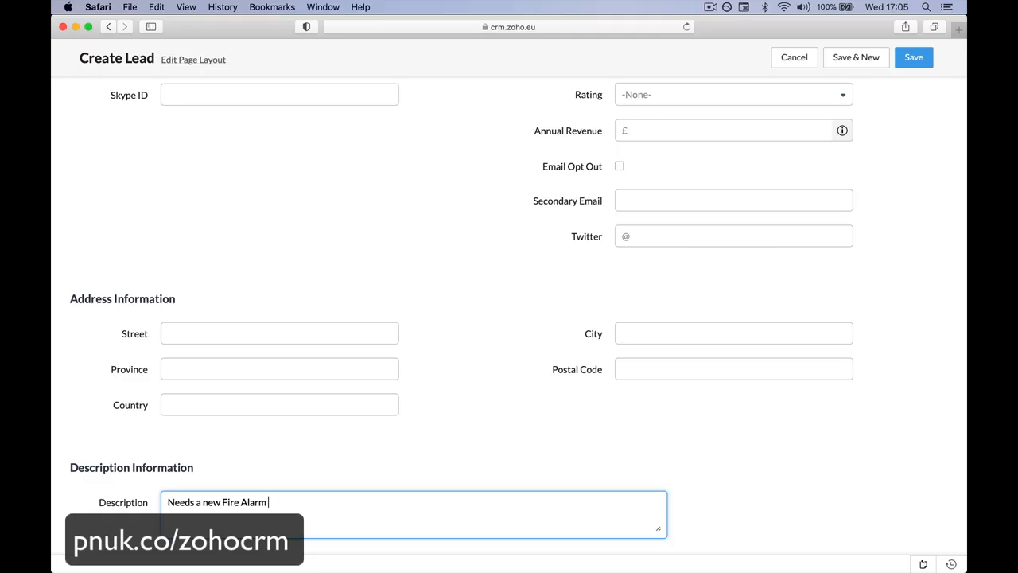
type("urgent.")
left_click(915, 57)
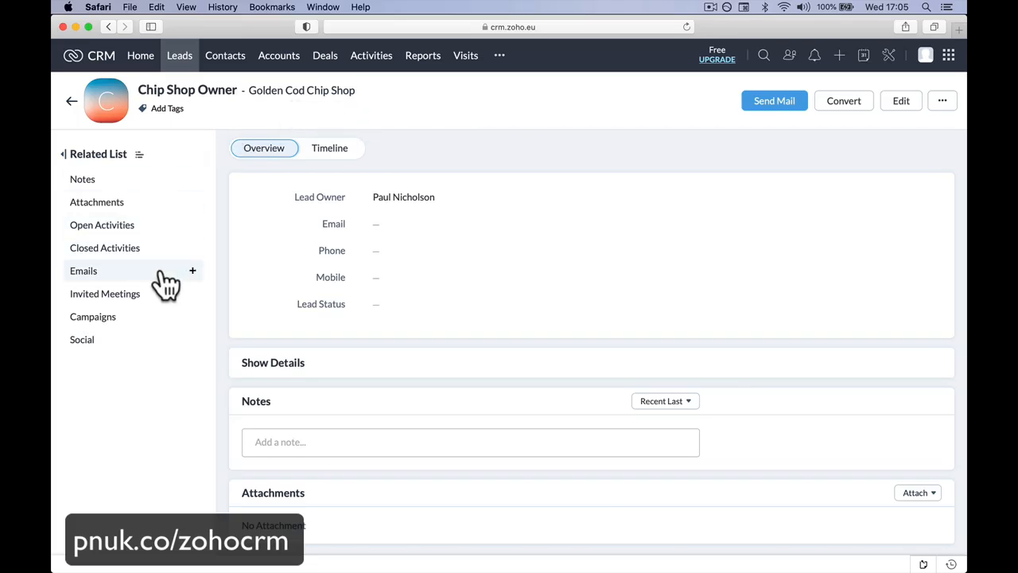
Step: Return to the full leads list and check its second page for the new Chip Shop Owner lead
left_click(184, 64)
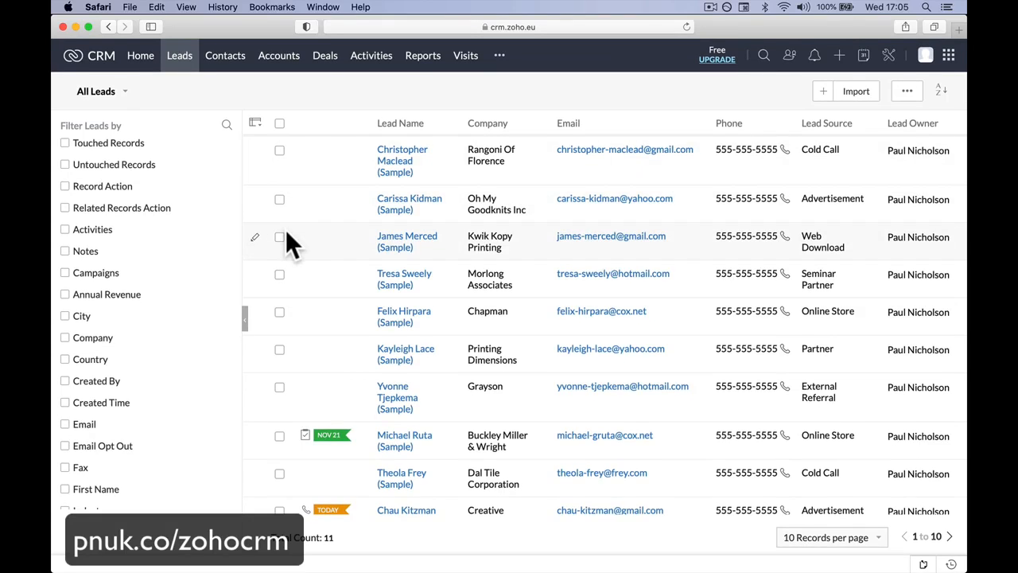
scroll(288, 239, "down", 2)
scroll(525, 275, "down", 2)
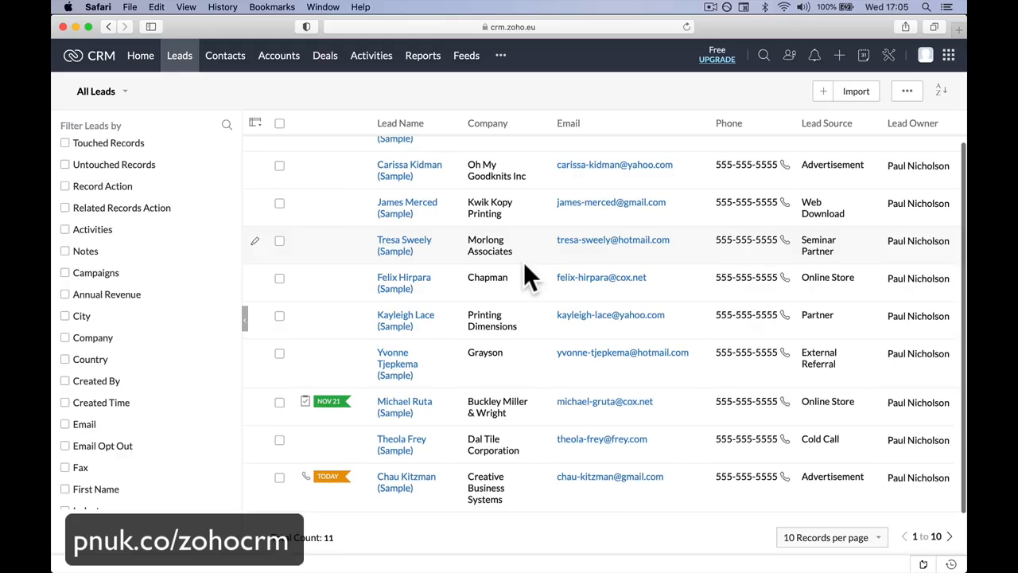
left_click(949, 537)
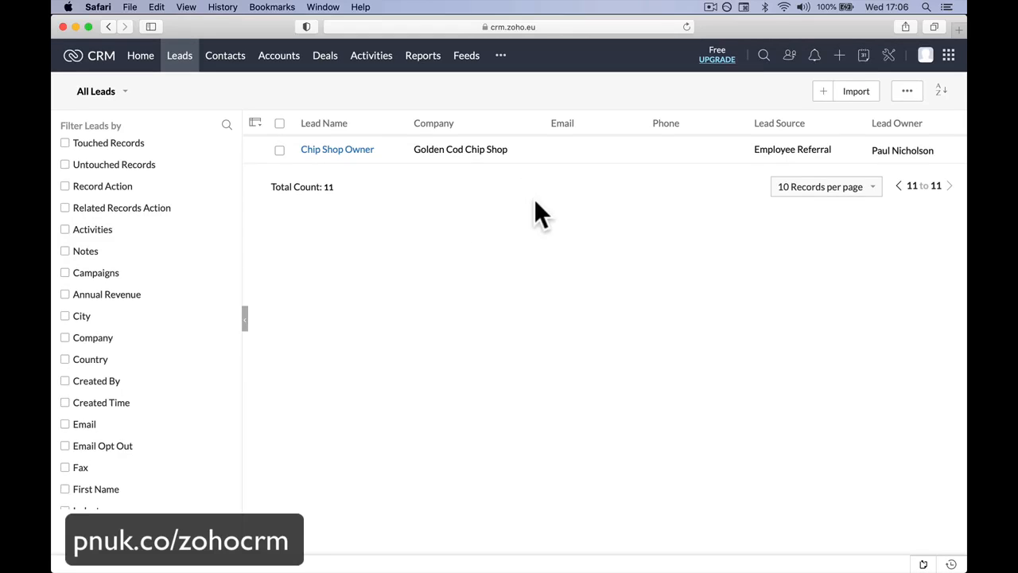
left_click(898, 186)
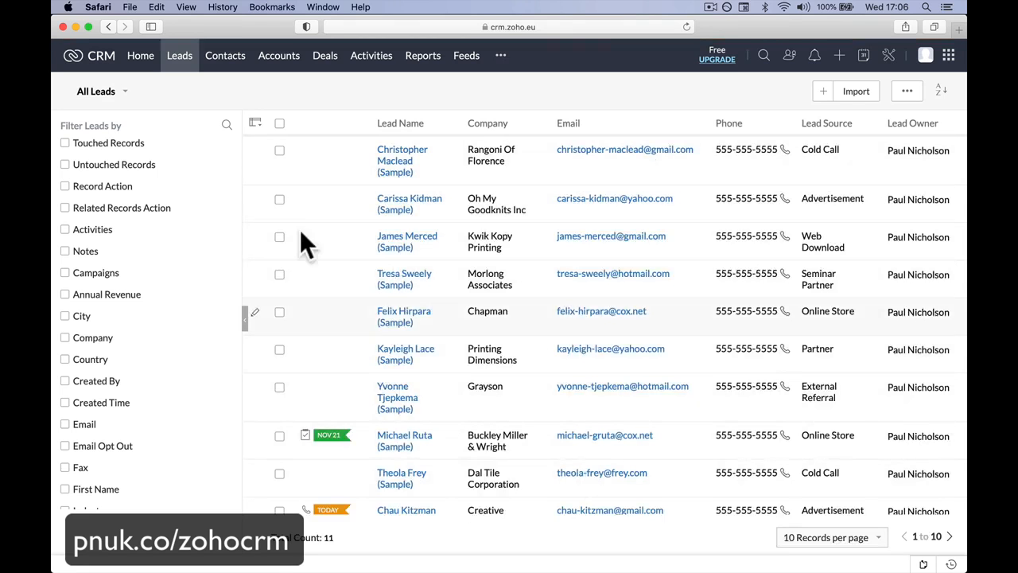
Step: Add Created Time as the first column of the leads list and save the column selection
left_click(256, 125)
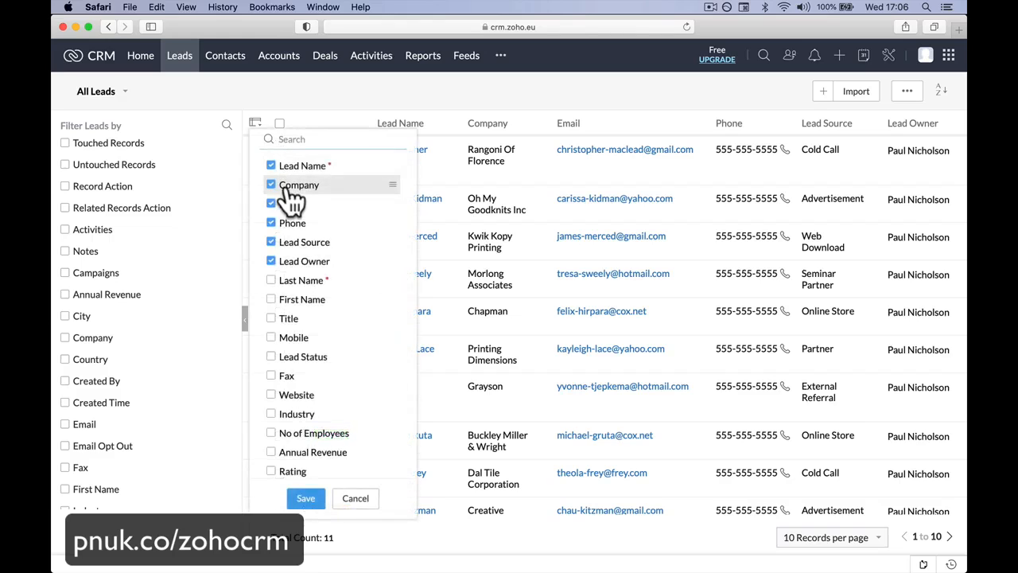
scroll(303, 327, "down", 5)
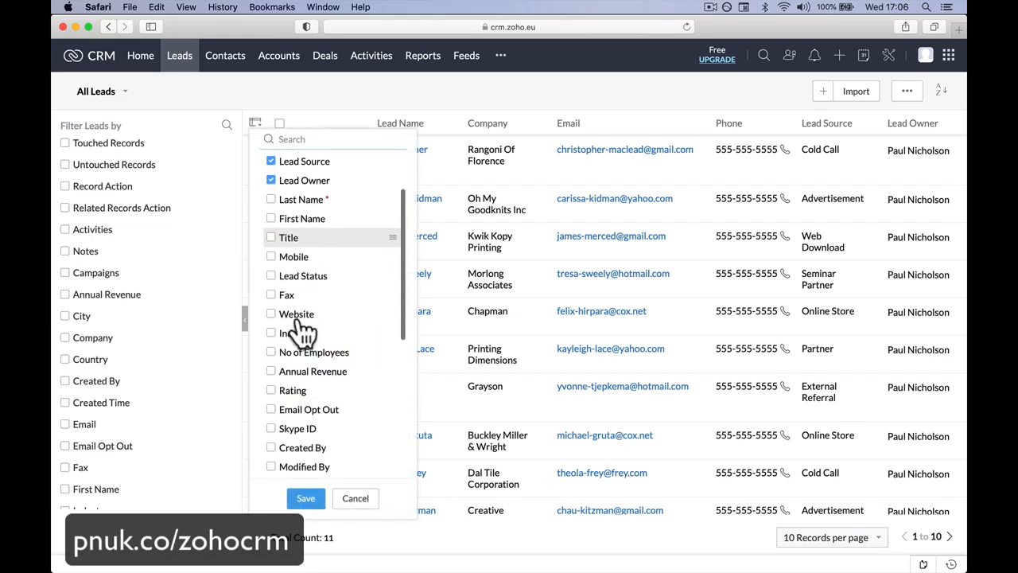
scroll(299, 318, "down", 3)
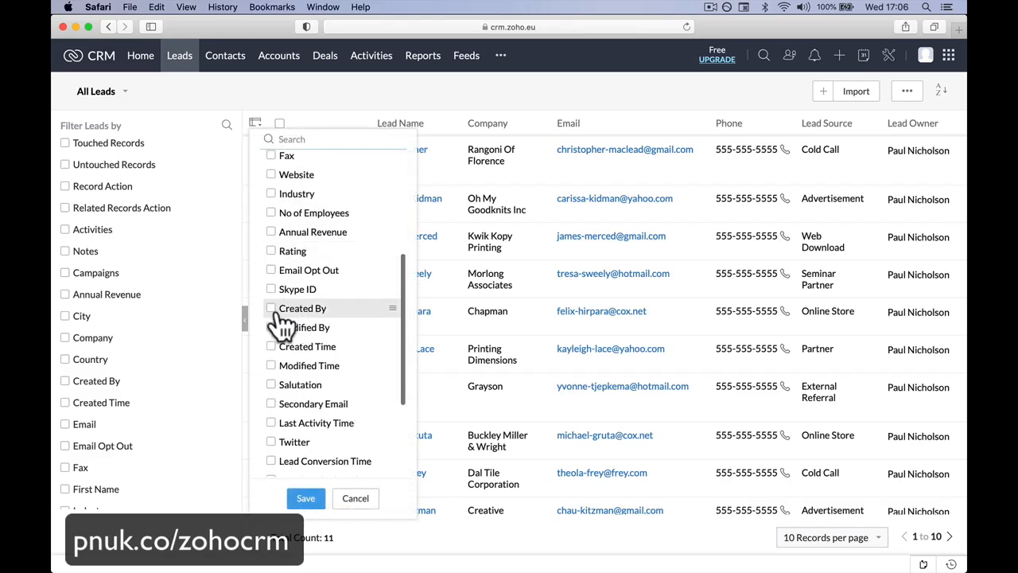
left_click_drag(276, 315, 331, 163)
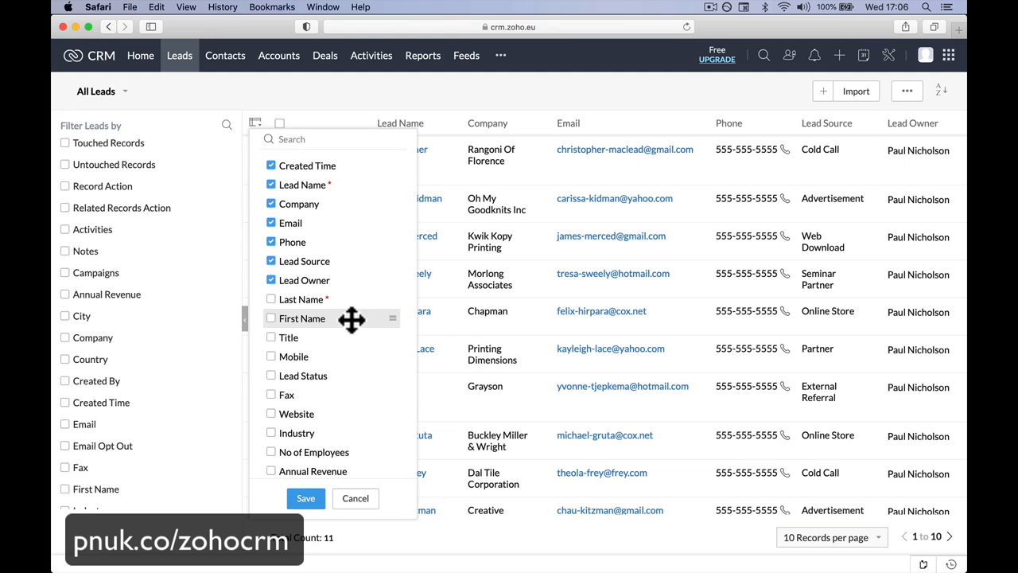
scroll(352, 321, "down", 5)
scroll(352, 320, "down", 3)
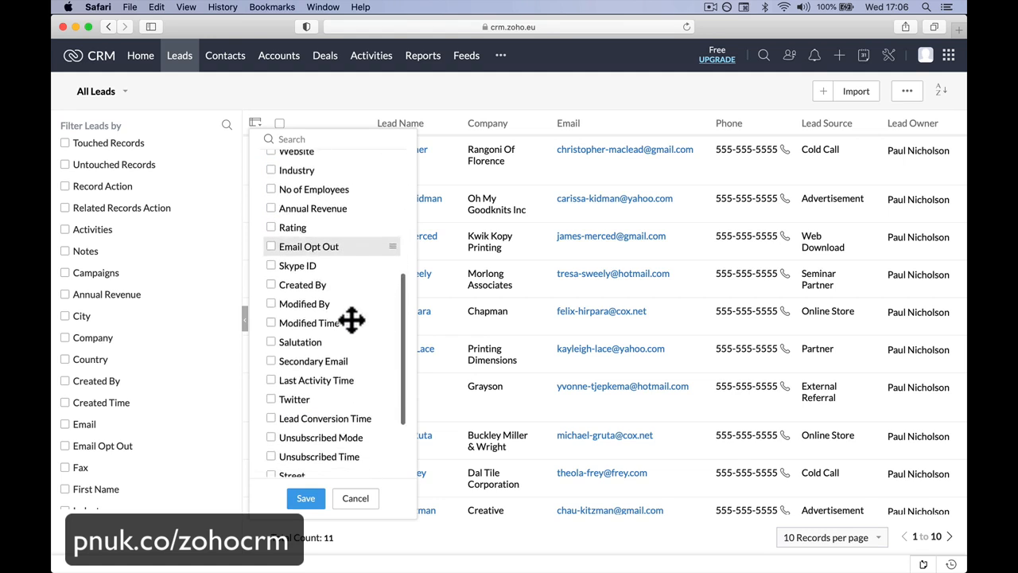
scroll(352, 320, "up", 2)
scroll(353, 320, "down", 5)
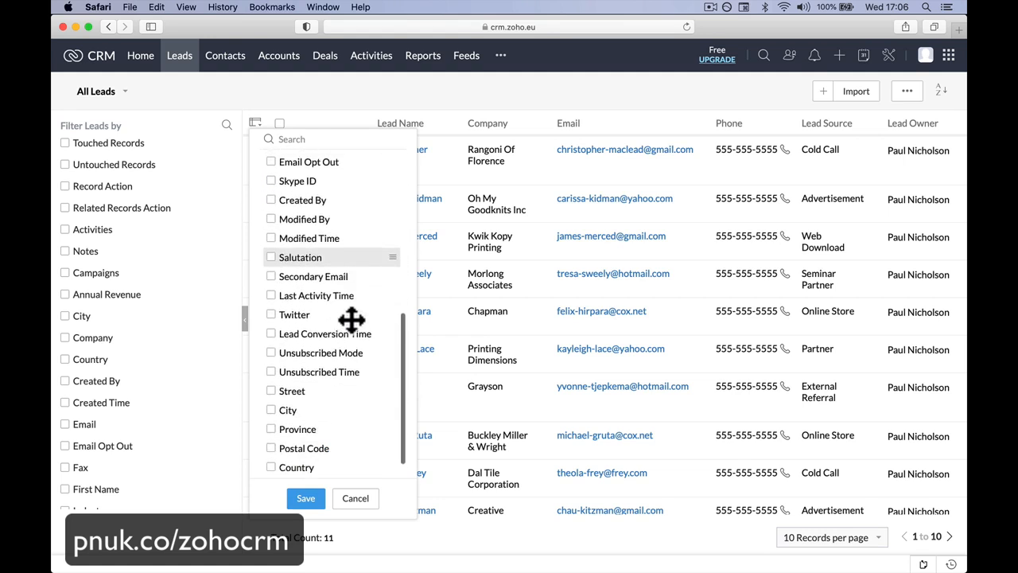
scroll(352, 321, "up", 15)
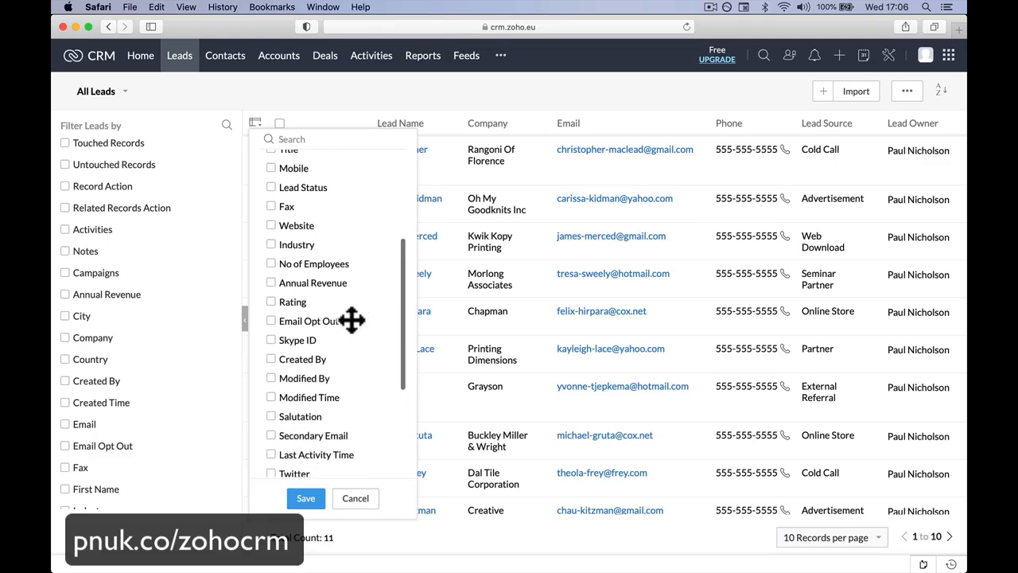
left_click(311, 498)
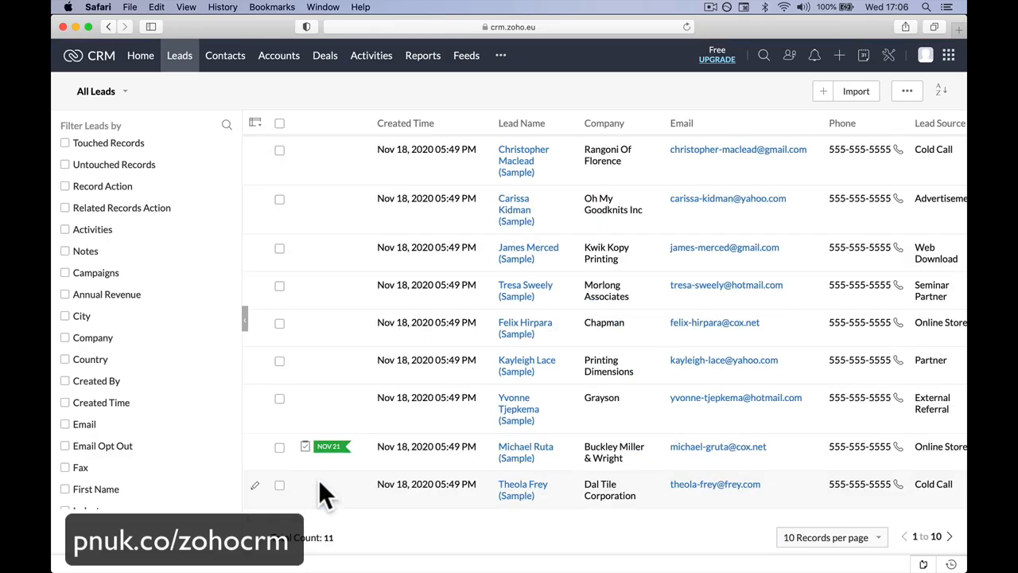
Step: Sort the leads list by Created Time in descending order
left_click(414, 125)
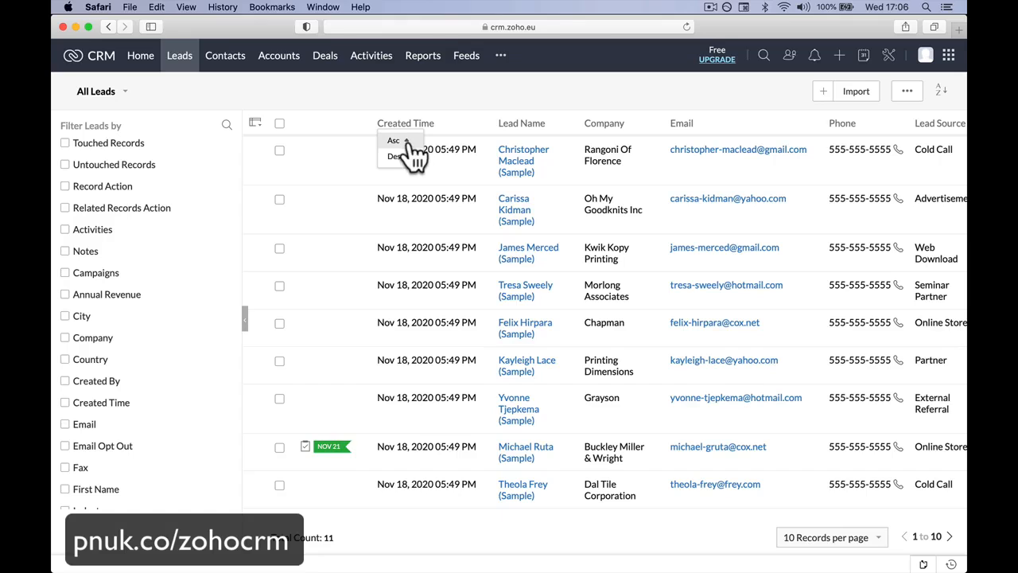
left_click(400, 148)
left_click(402, 128)
left_click(401, 157)
left_click(401, 125)
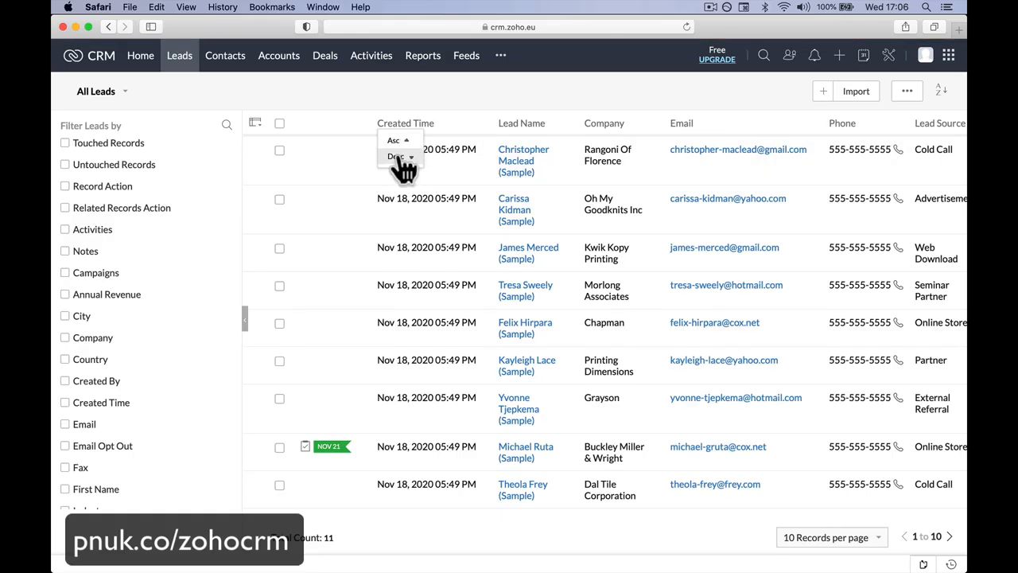
left_click(400, 157)
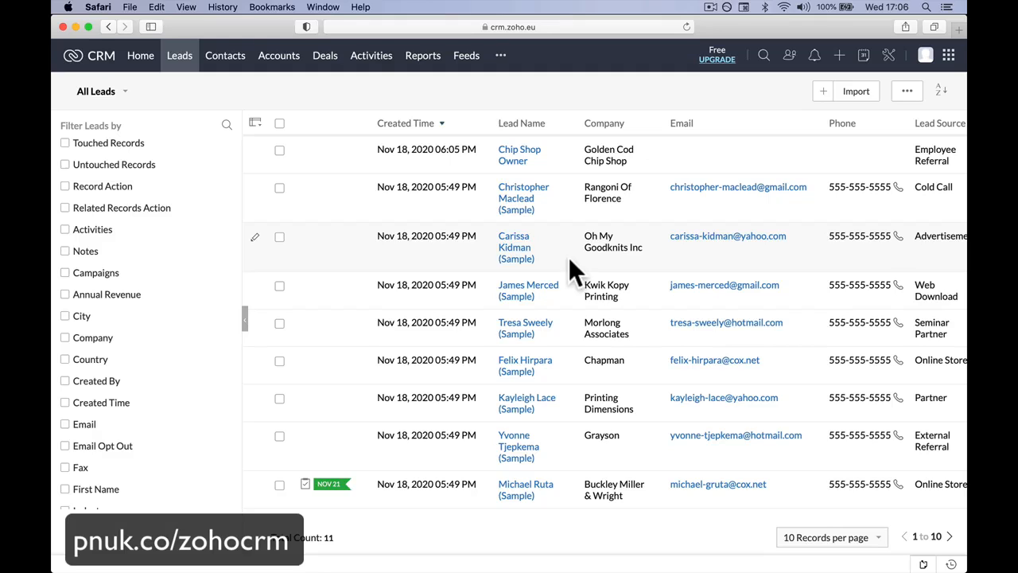
Step: Open the Chip Shop Owner lead with its Email field ready for editing and look over the record's related sections
left_click(504, 156)
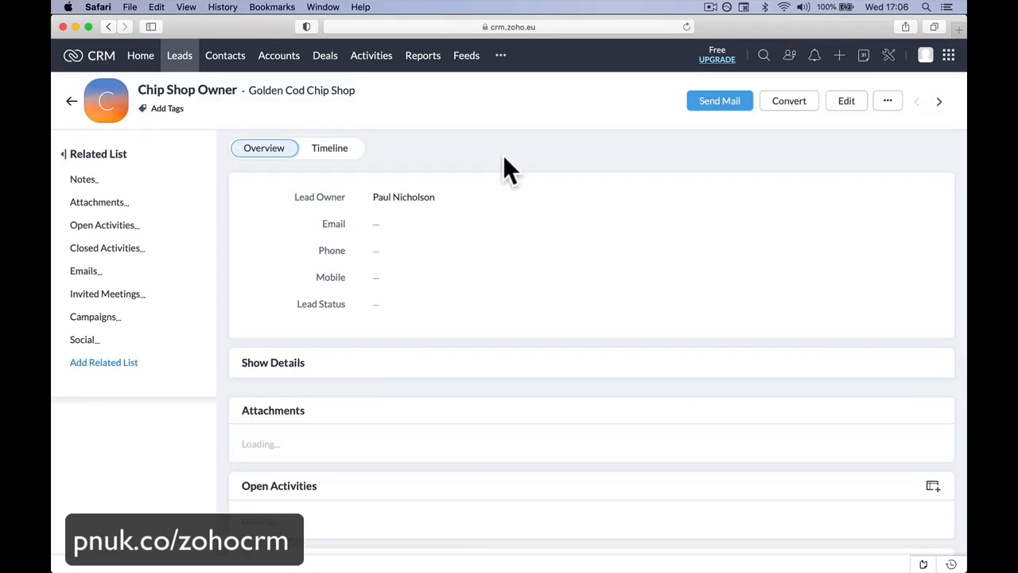
left_click(483, 231)
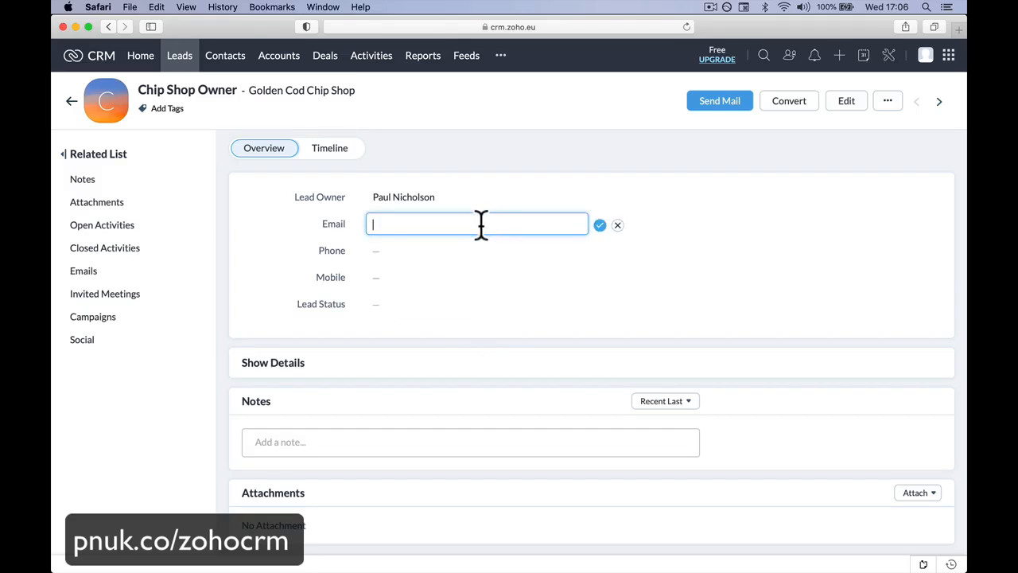
scroll(554, 357, "down", 10)
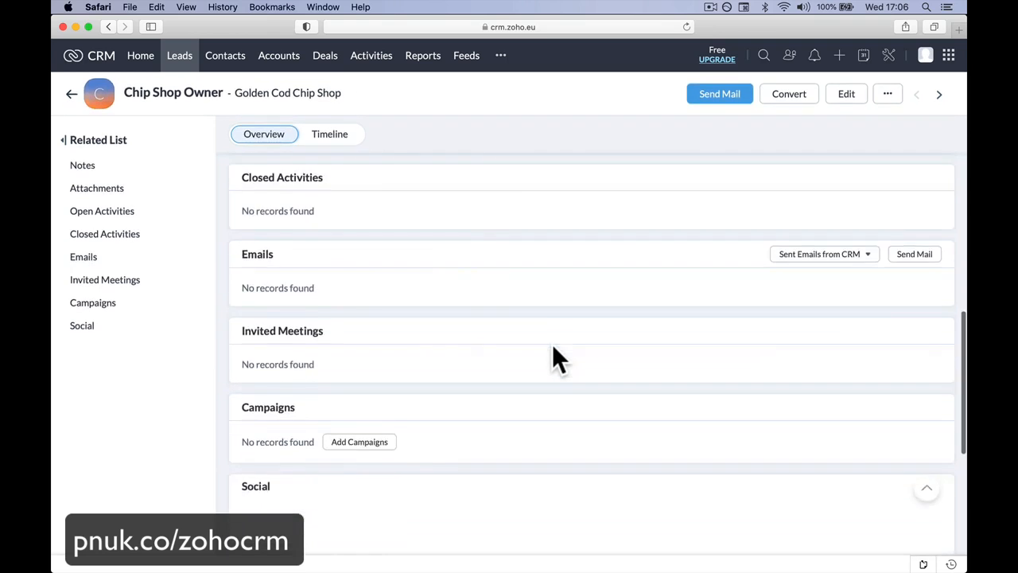
scroll(554, 357, "up", 10)
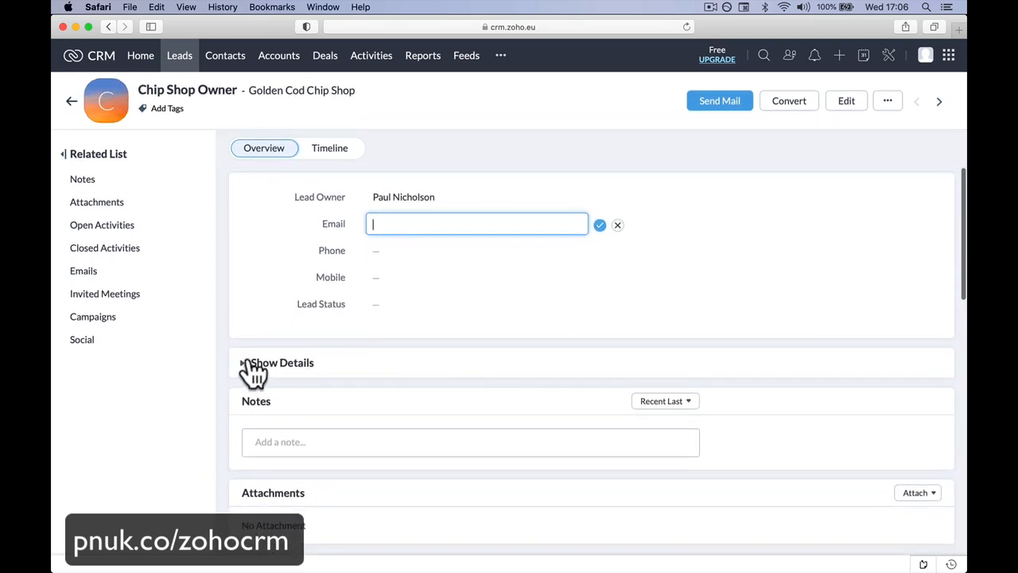
Step: Expand the Chip Shop Owner lead's full details and open the record for editing
left_click(252, 366)
scroll(361, 447, "down", 3)
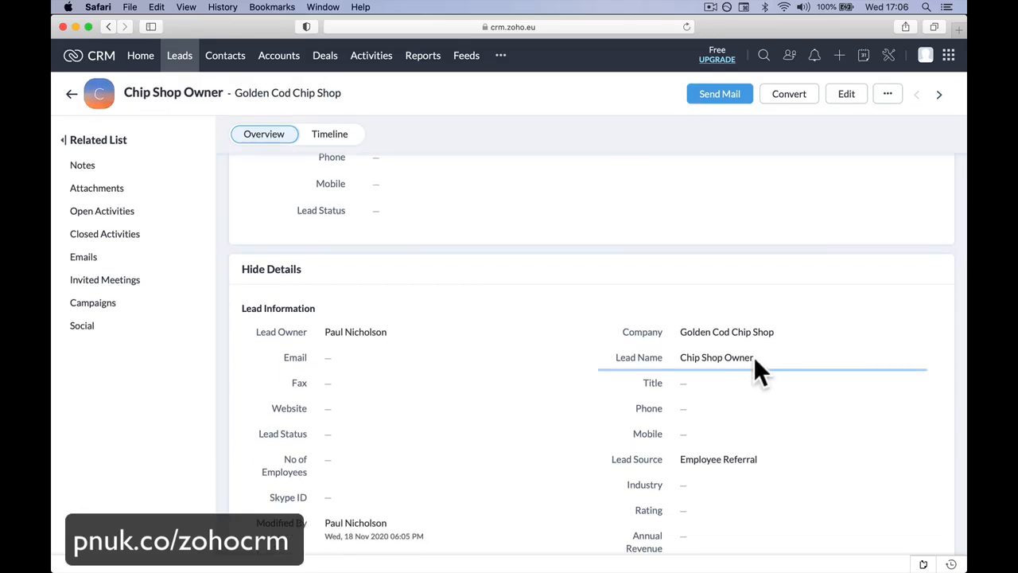
left_click(846, 94)
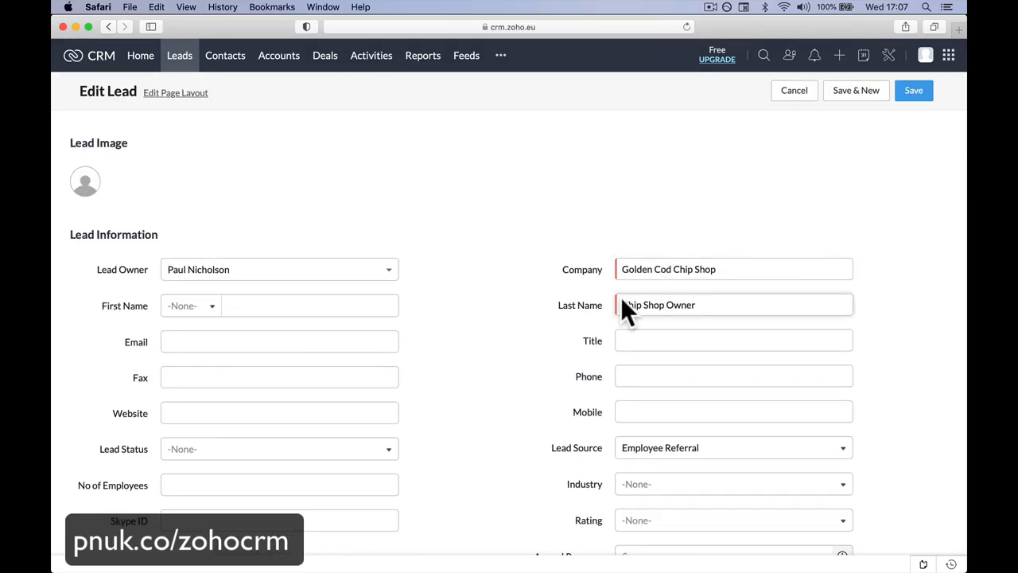
Step: Set the lead's salutation to Mr. and enter the contact's first name and last name
left_click(205, 314)
left_click(200, 327)
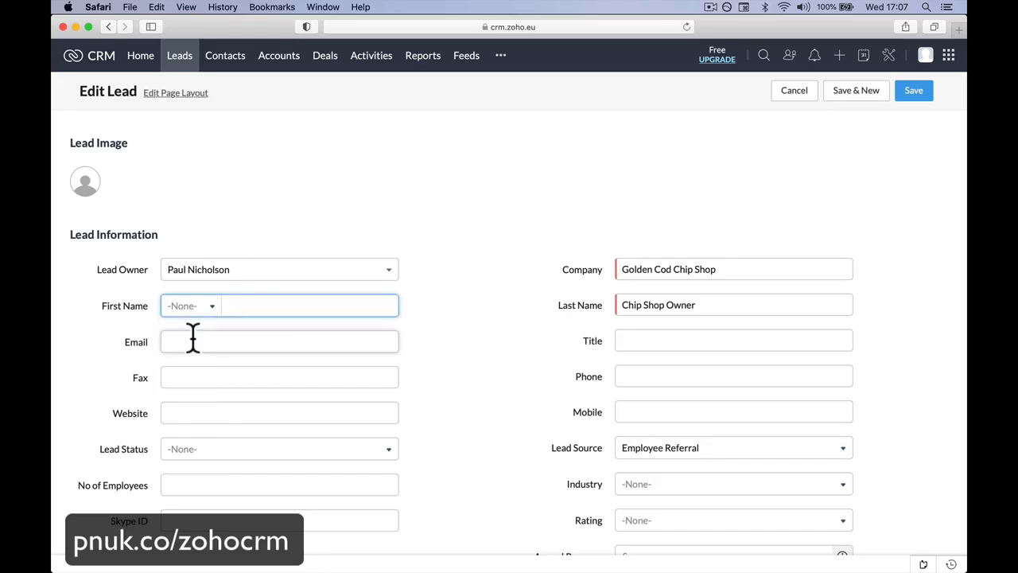
left_click(207, 314)
left_click(200, 344)
left_click(236, 301)
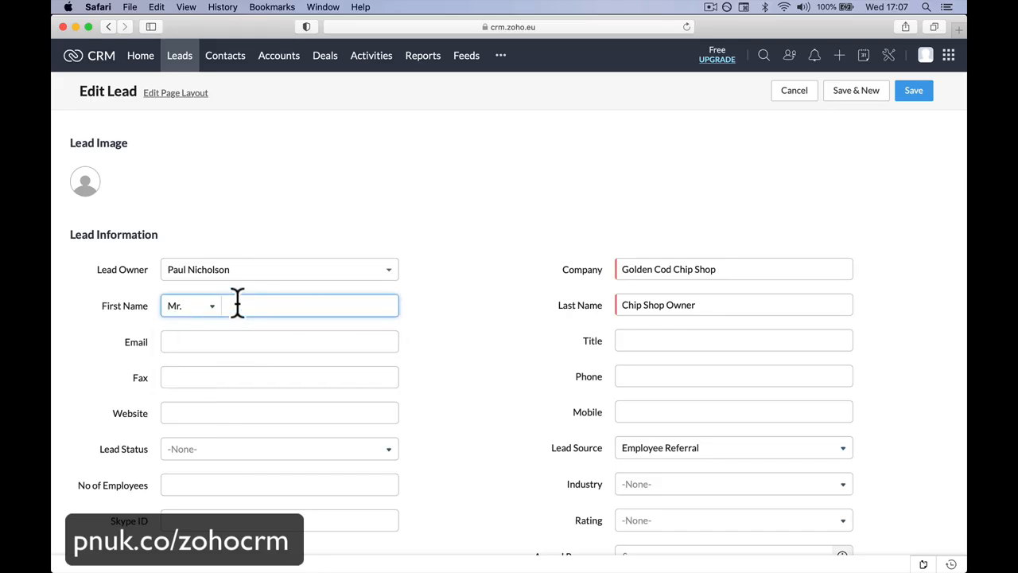
type("Dave")
key("Tab")
type("Sm")
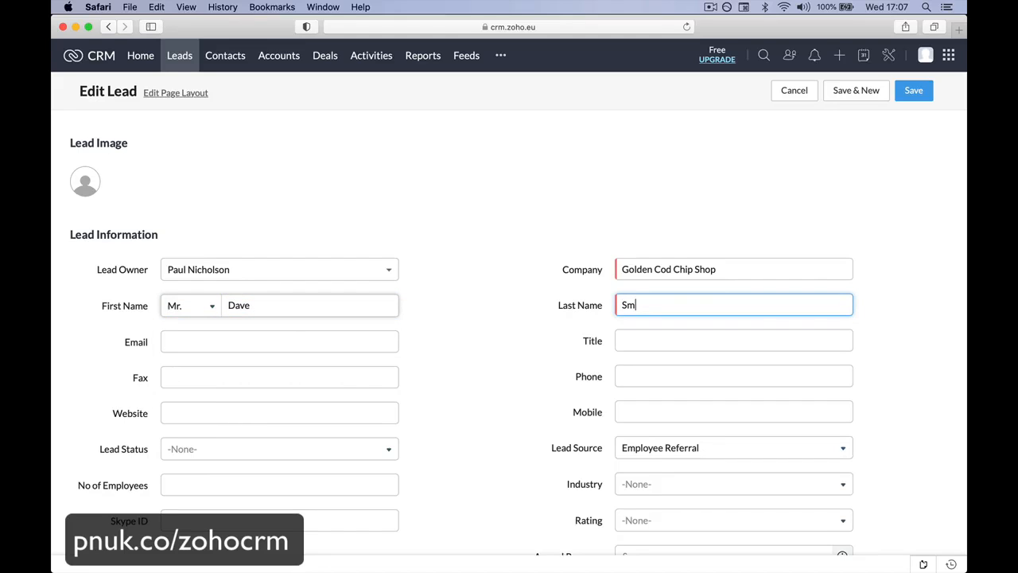
key("Tab")
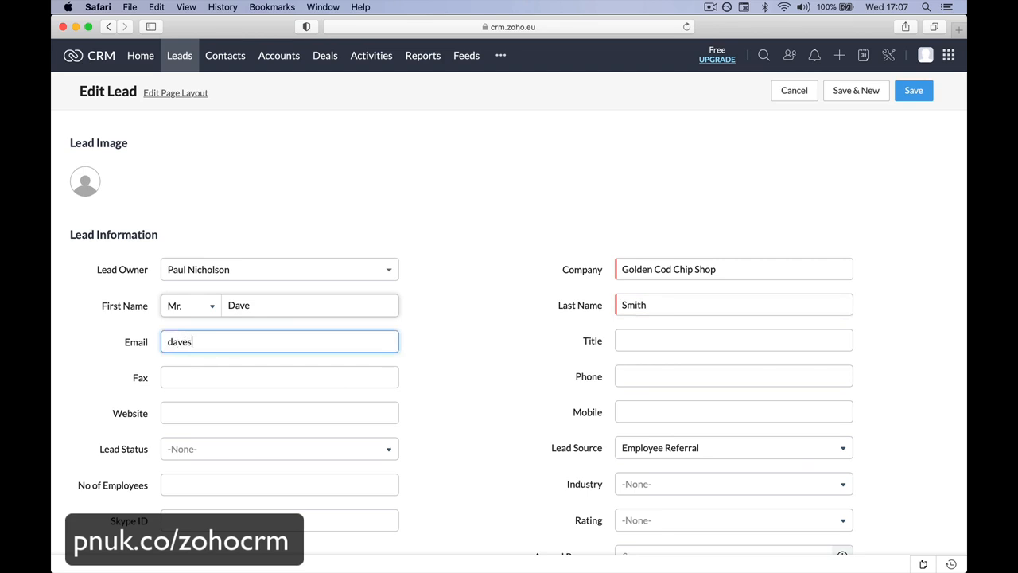
Step: Fill in the lead's email address
key("Tab")
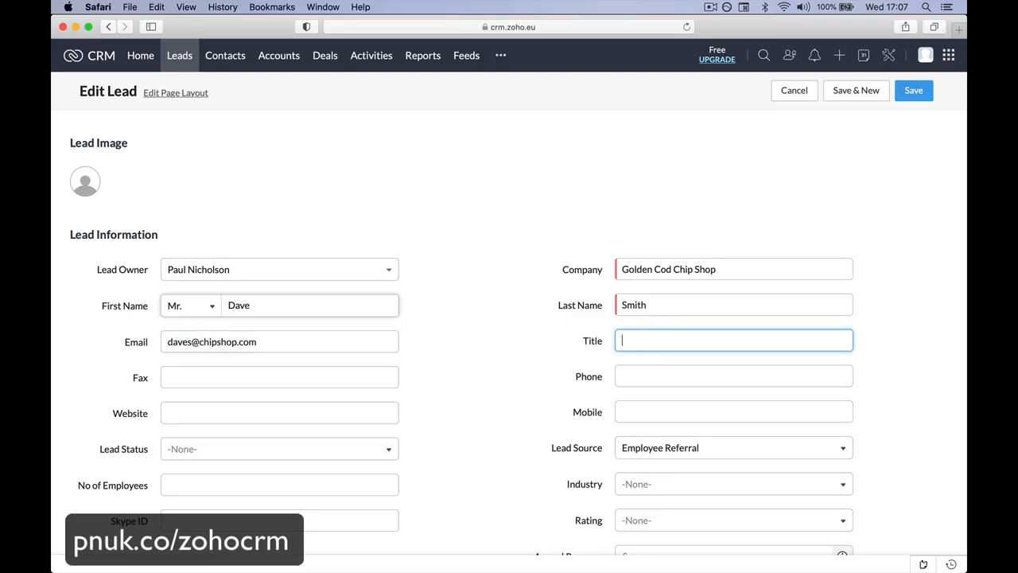
Step: Enter Owner as the lead's job title
type("Ma")
key("BackSpace")
key("BackSpace")
type("Owner")
key("Tab")
Step: Fill in the lead's phone number and mobile number
key("Tab")
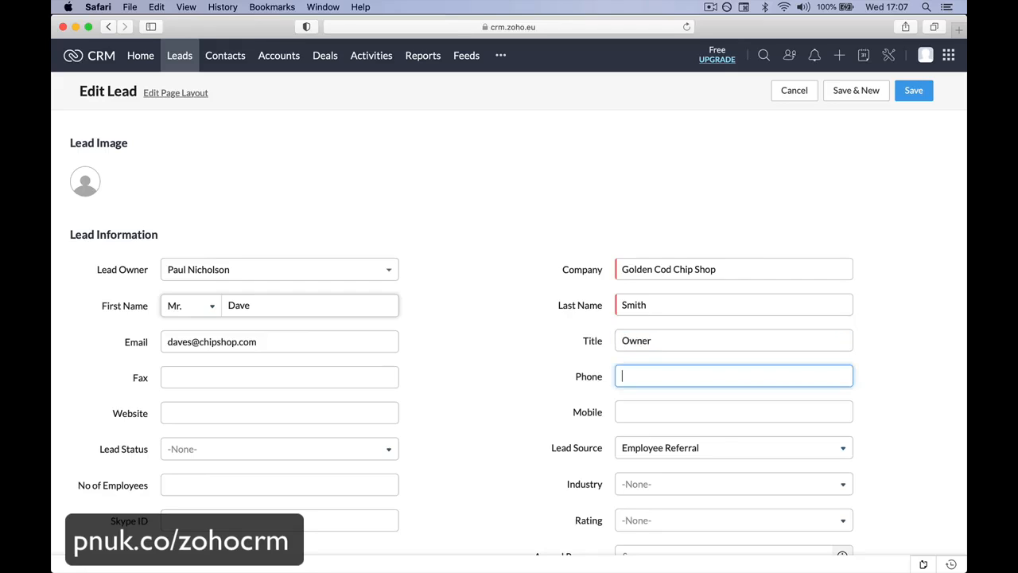
key("Tab")
key("Tab")
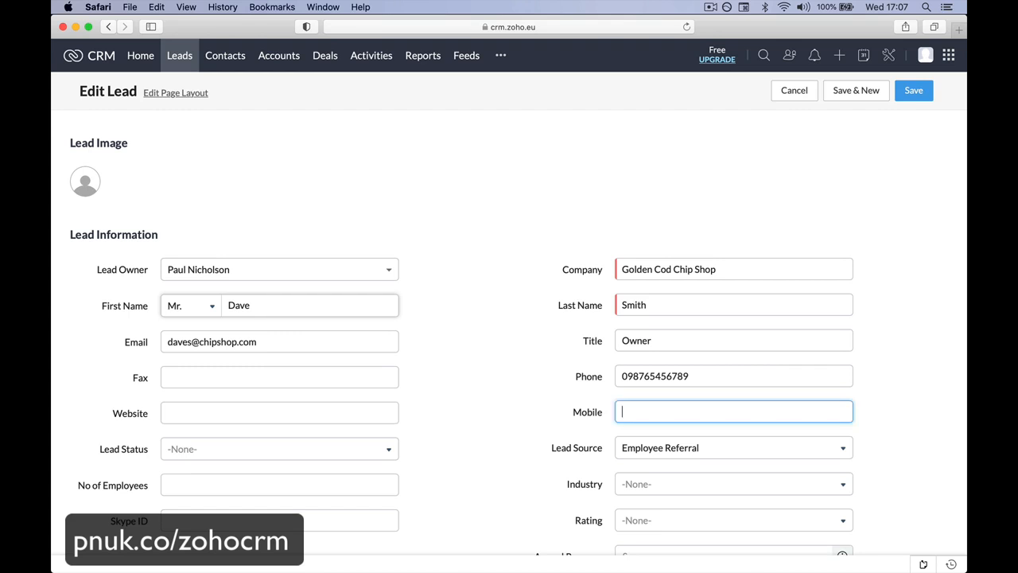
key("Tab")
Step: Look over the lead form's remaining fields, including Lead Status, No of Employees, Skype ID and Address Information
scroll(226, 413, "down", 5)
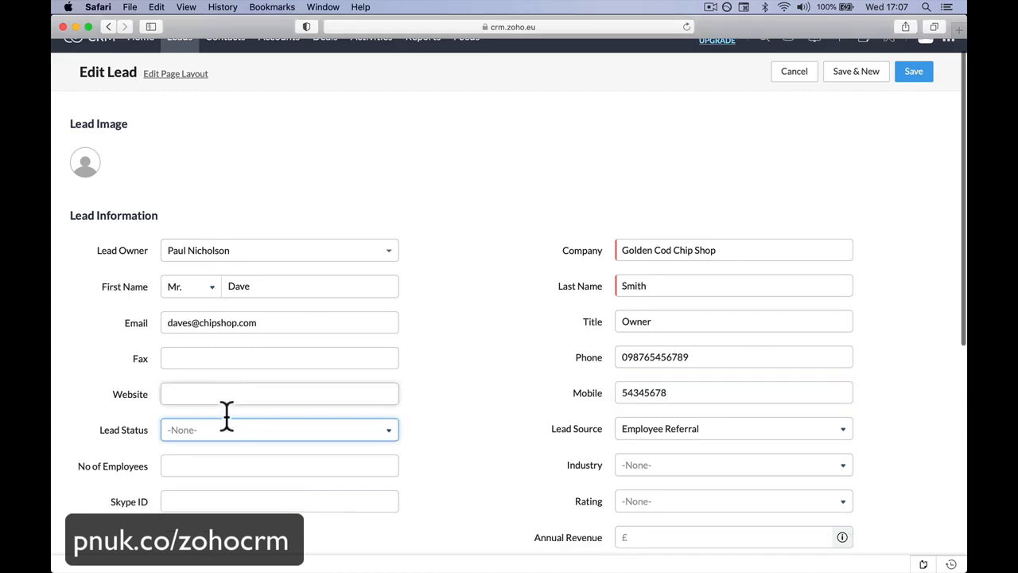
scroll(226, 414, "up", 1)
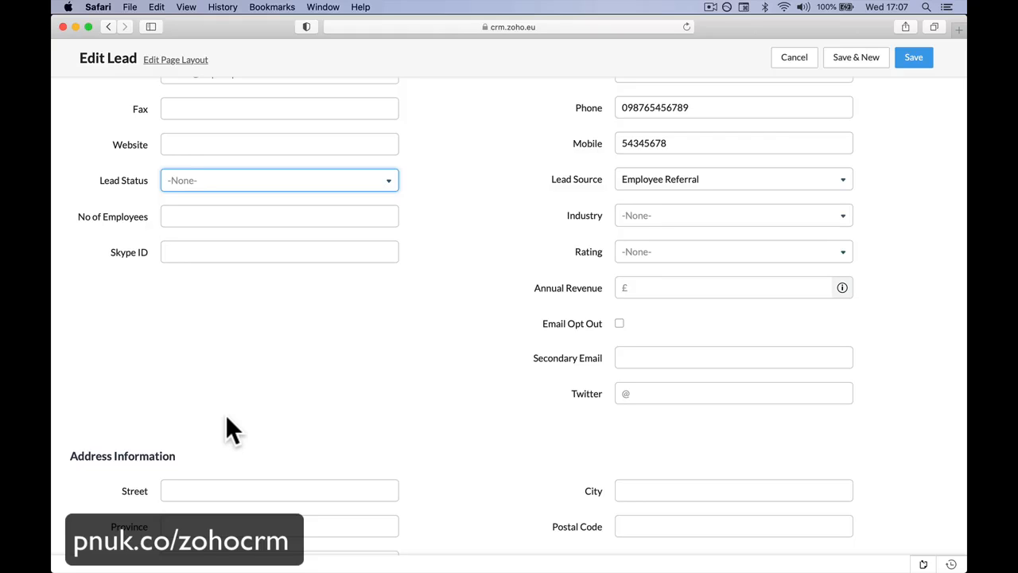
scroll(356, 271, "up", 3)
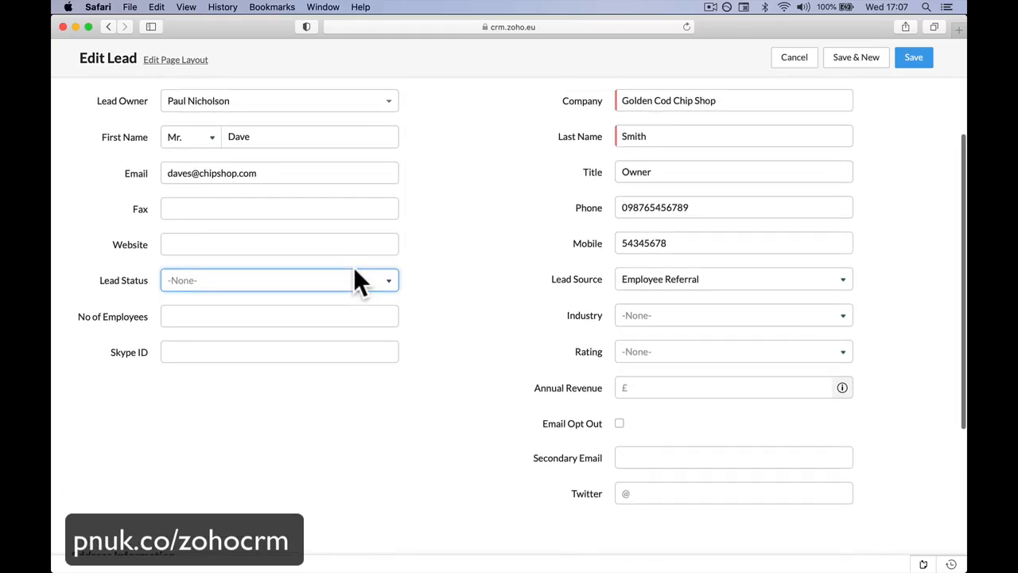
scroll(437, 288, "down", 2)
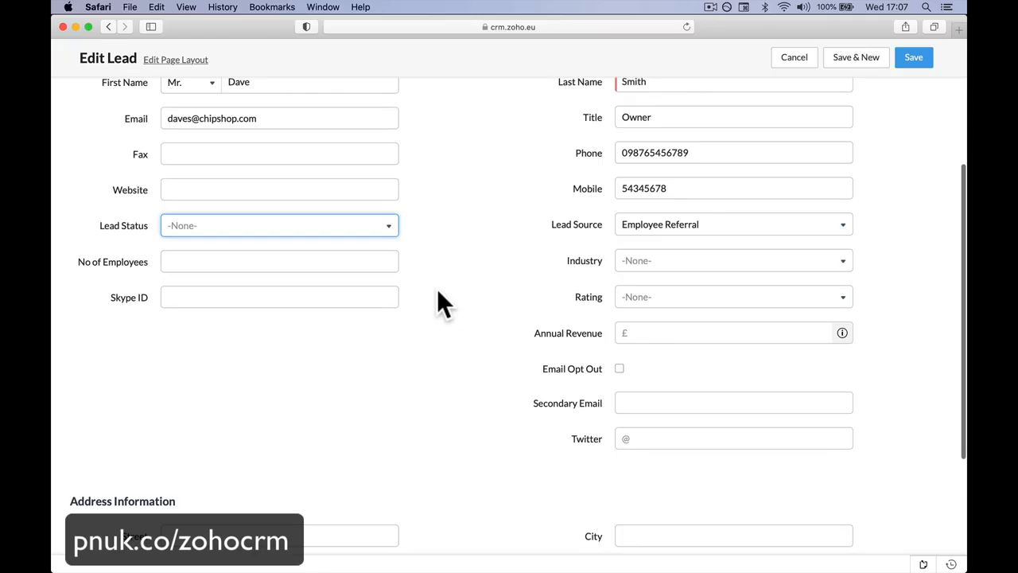
left_click(381, 260)
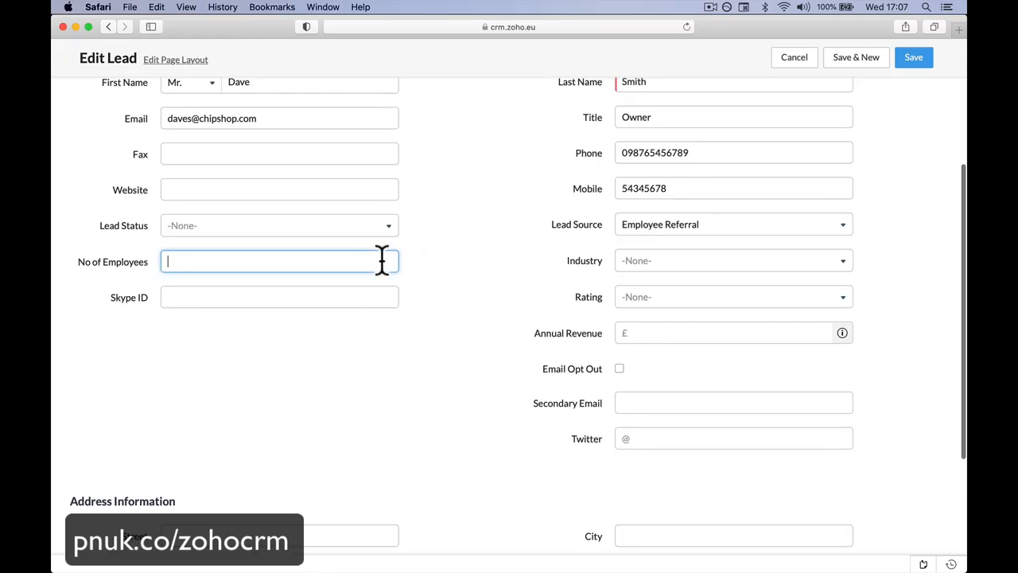
left_click(330, 295)
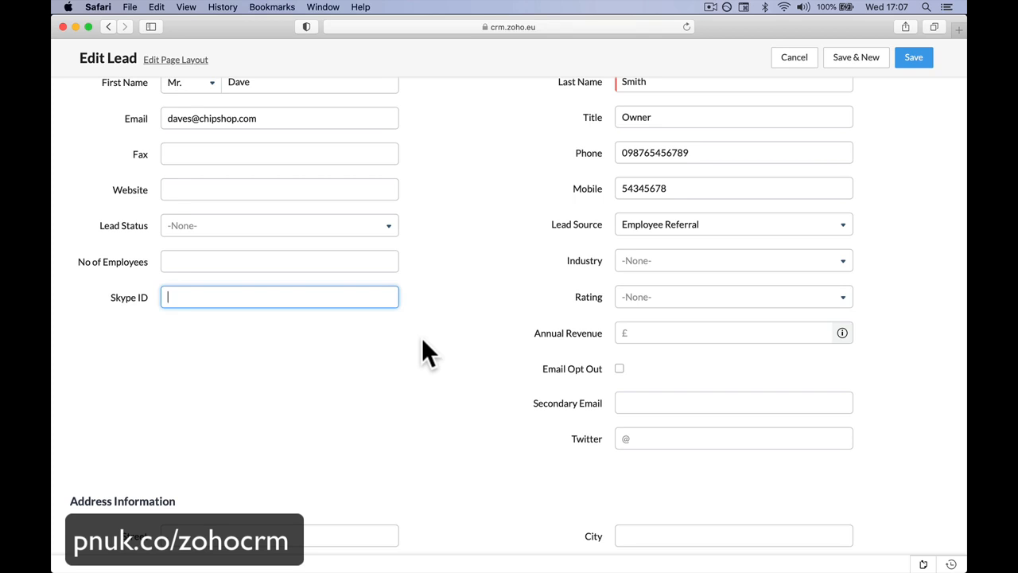
scroll(545, 384, "down", 5)
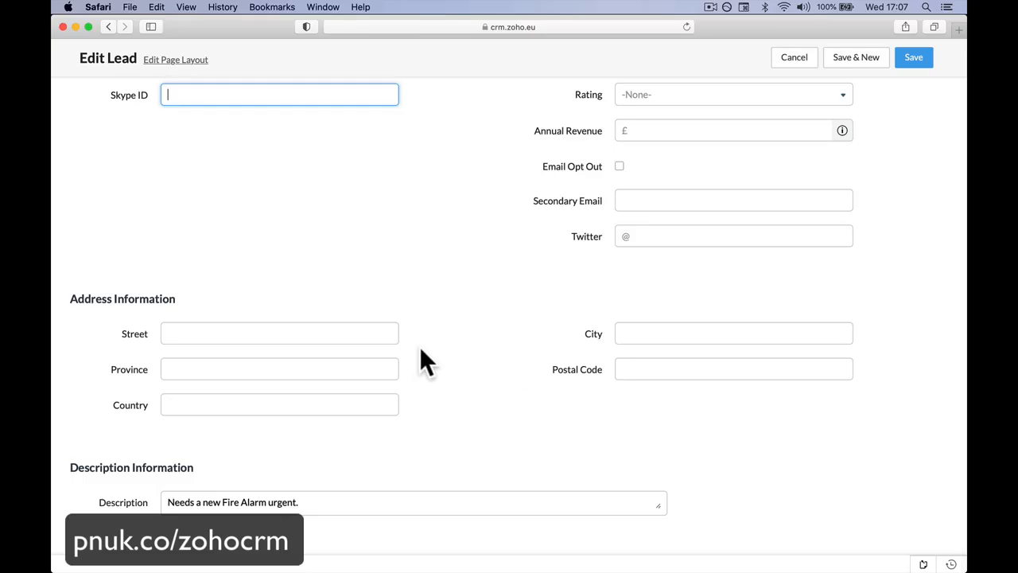
Step: Enter the lead's street address and city in the address information
left_click(305, 333)
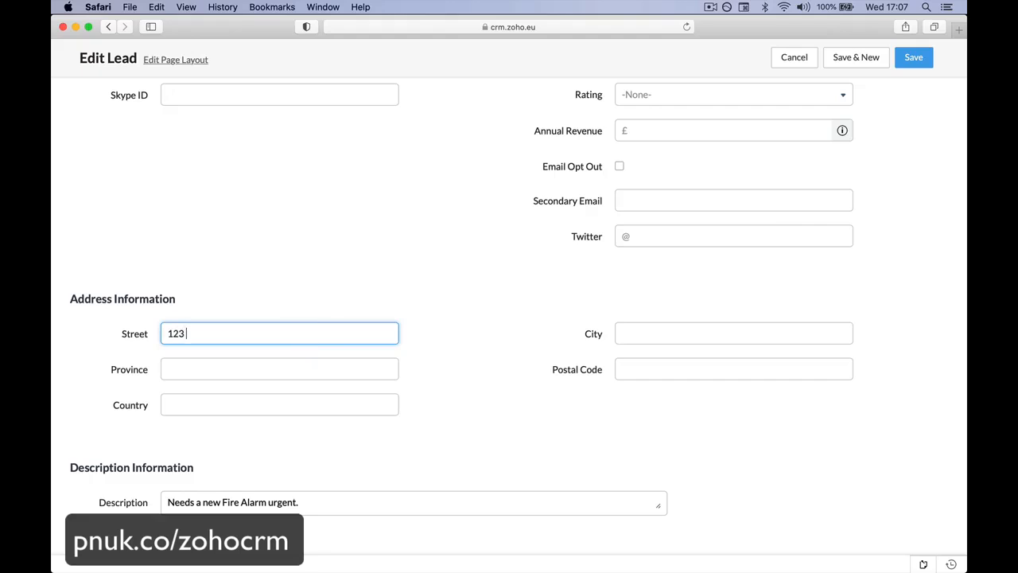
key("Tab")
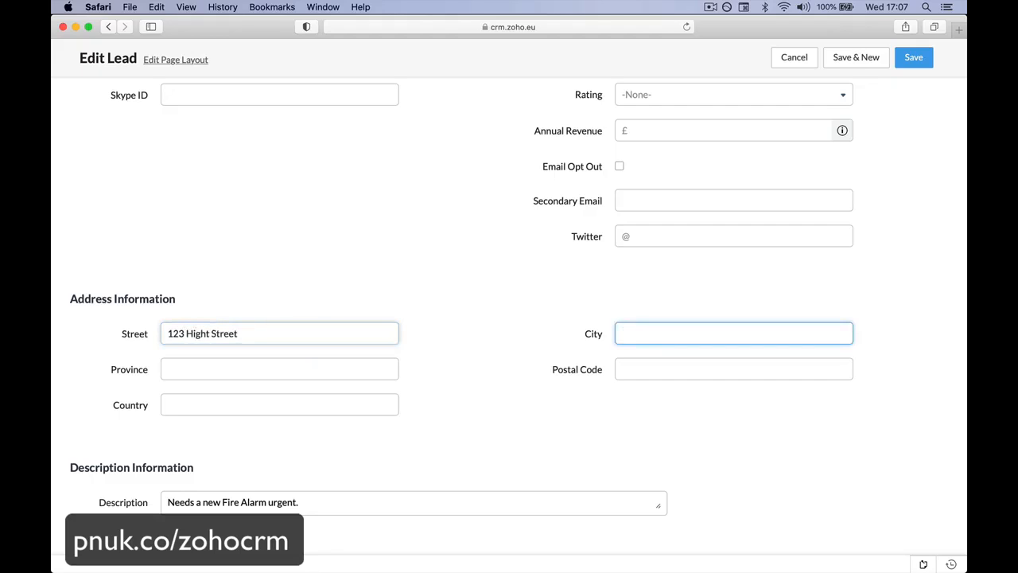
key("Tab")
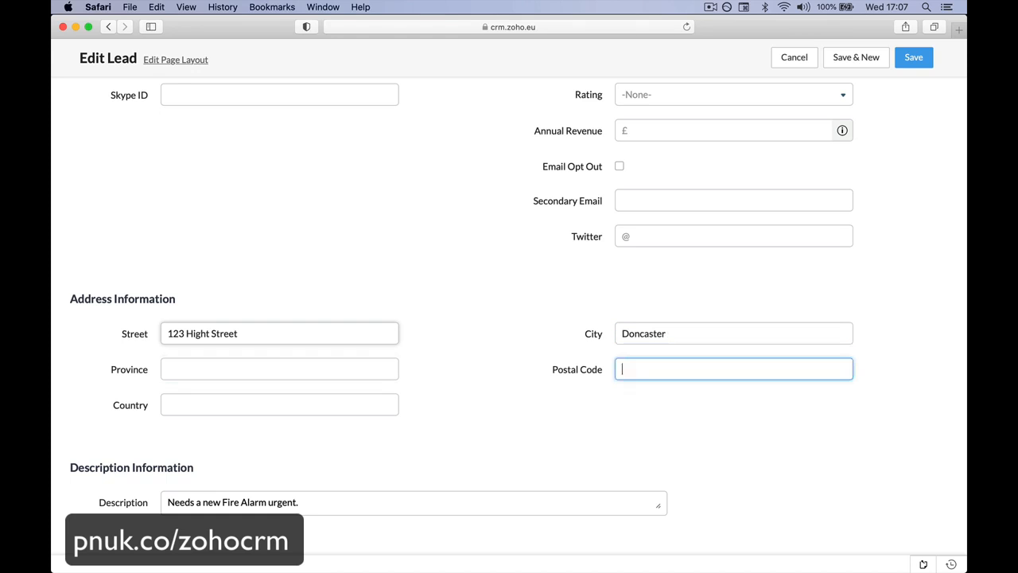
Step: Enter the lead's postal code in the address information
key("Tab")
key("shift+Tab")
type("DN56UT")
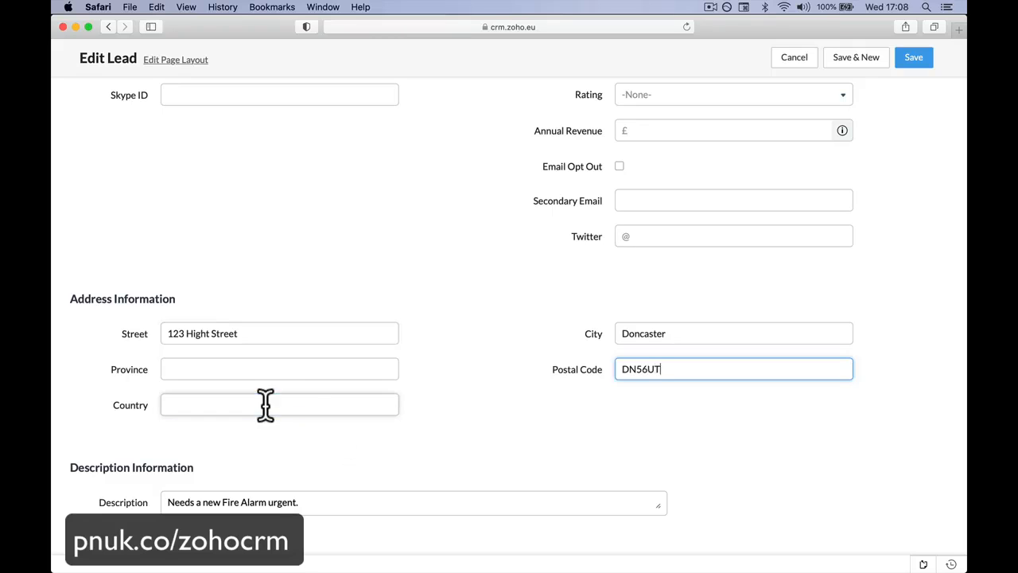
Step: Leave the Country and Twitter fields blank and save the edited lead
left_click(265, 404)
scroll(581, 294, "up", 2)
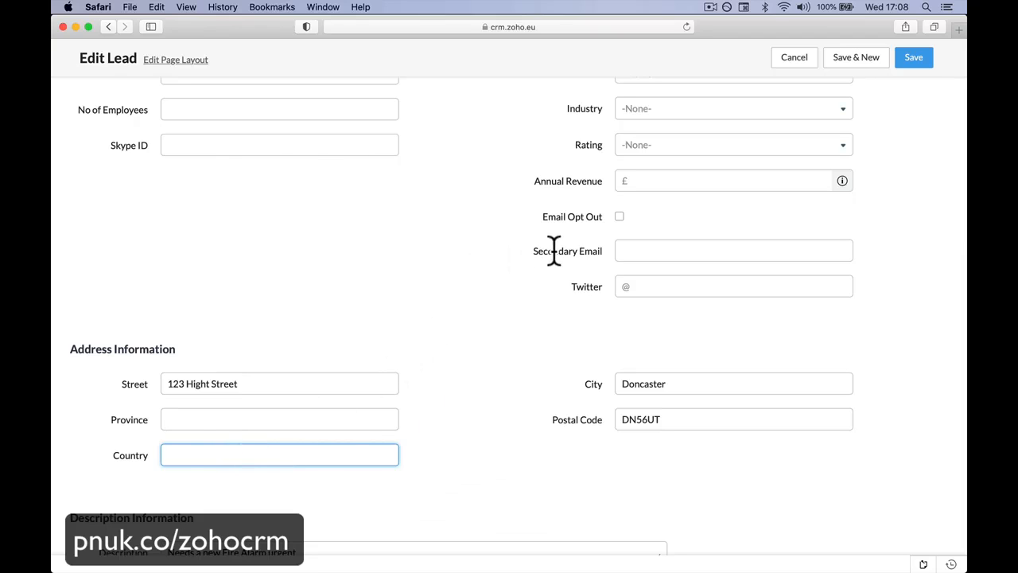
left_click(650, 286)
scroll(555, 251, "up", 10)
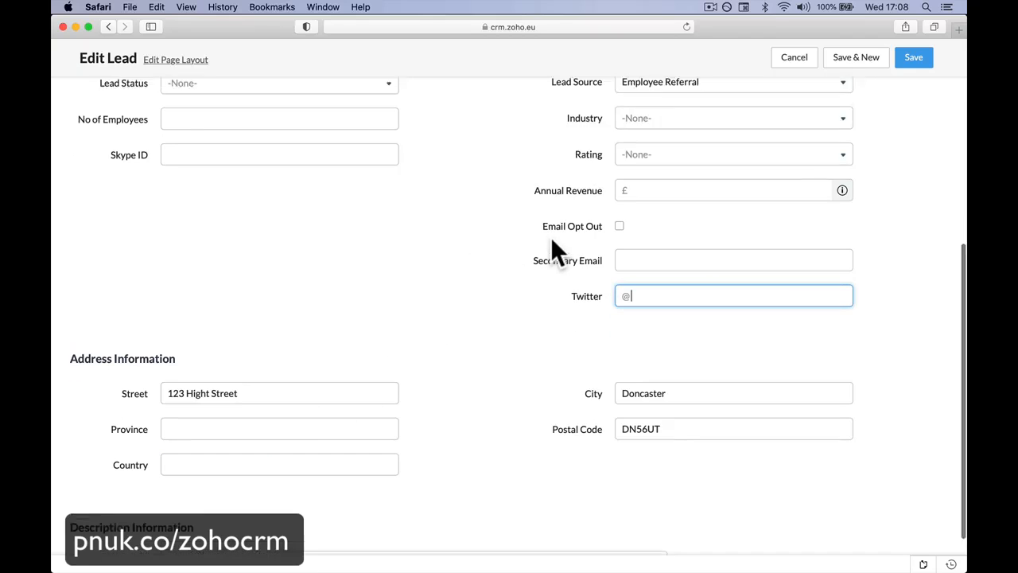
scroll(553, 243, "down", 10)
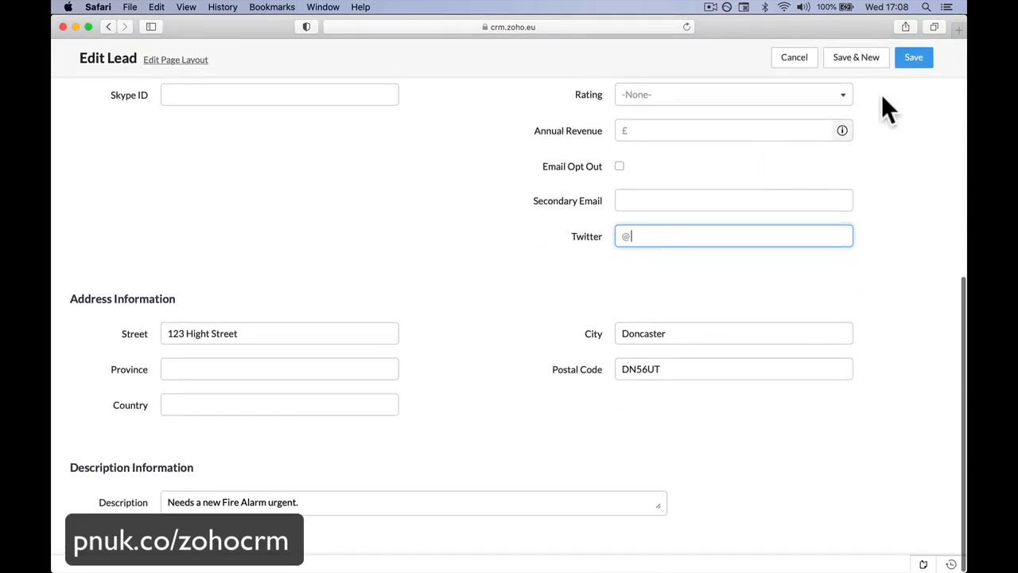
left_click(914, 69)
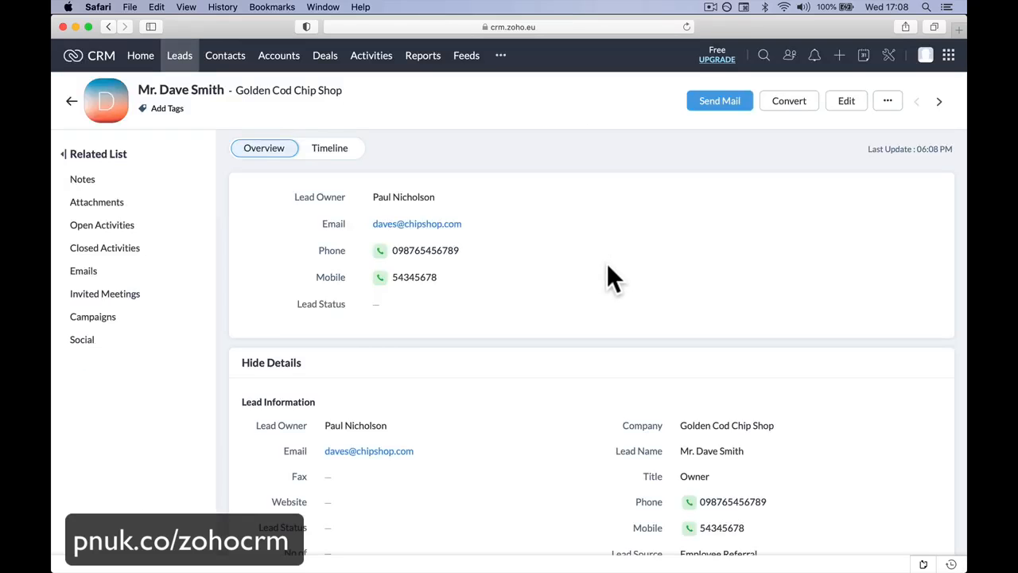
scroll(608, 267, "down", 4)
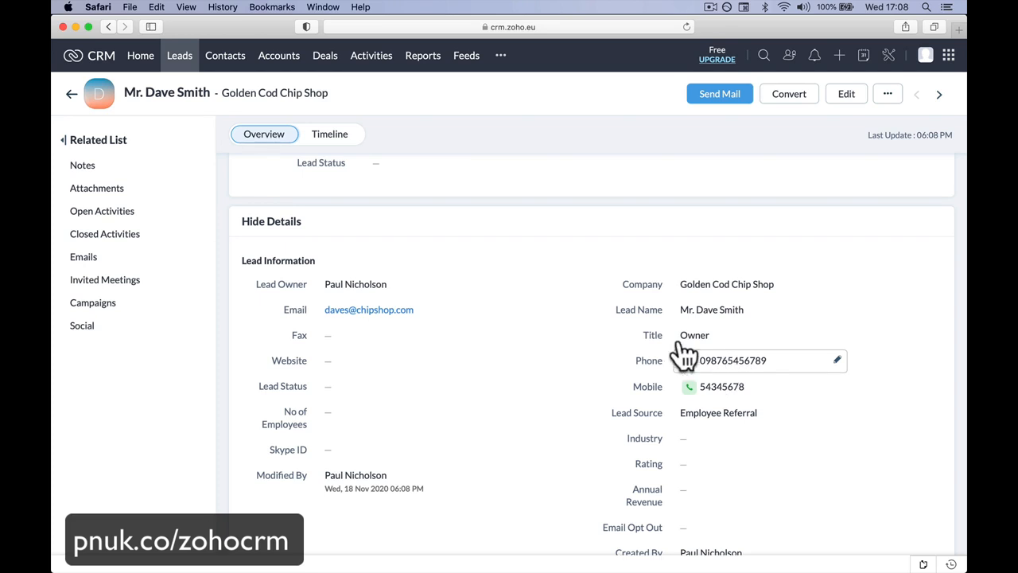
left_click(191, 212)
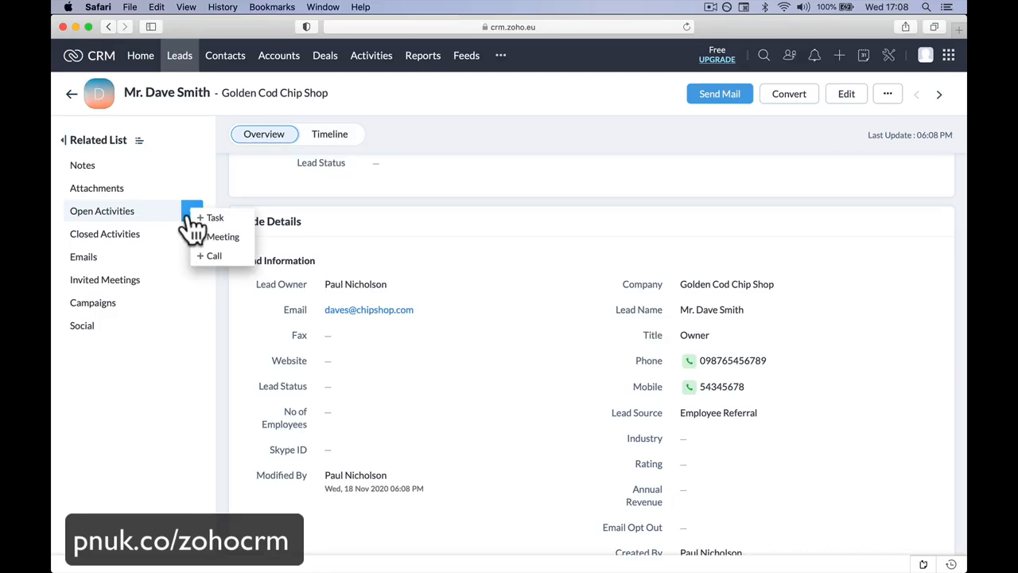
left_click(217, 256)
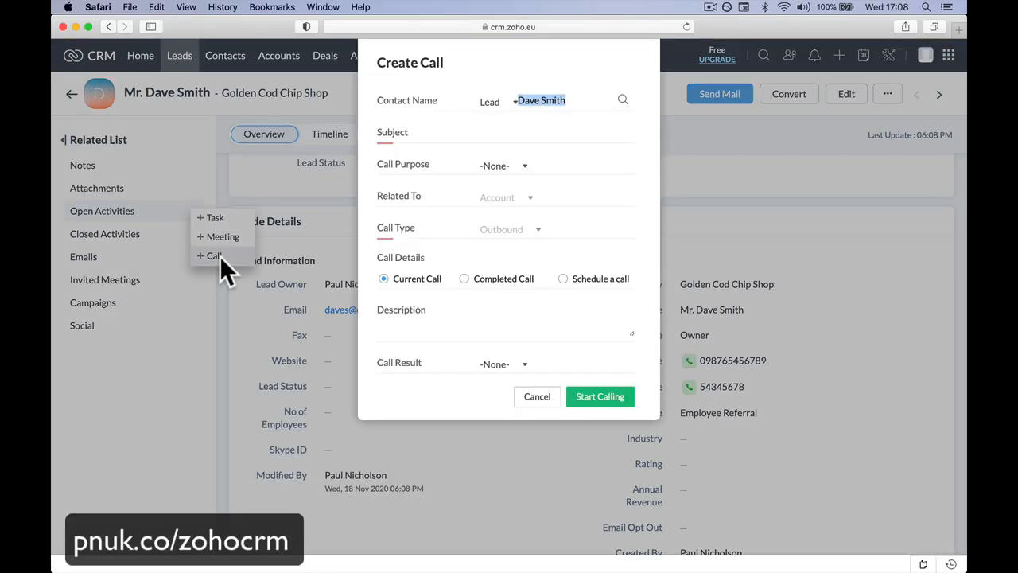
left_click(536, 395)
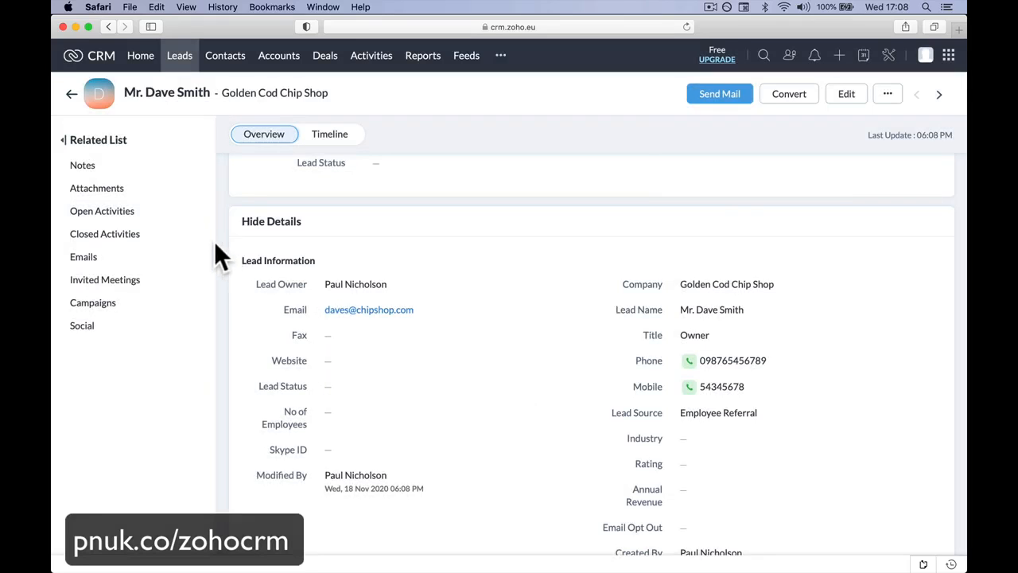
Step: Start a new call under the lead's open activities with subject Initial Call and call purpose Prospecting
left_click(192, 211)
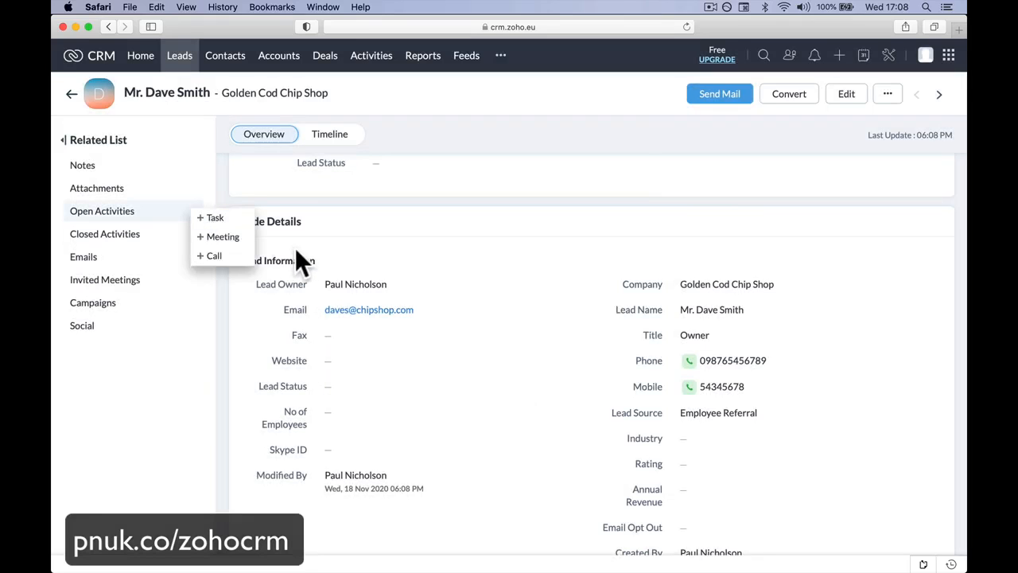
left_click(214, 255)
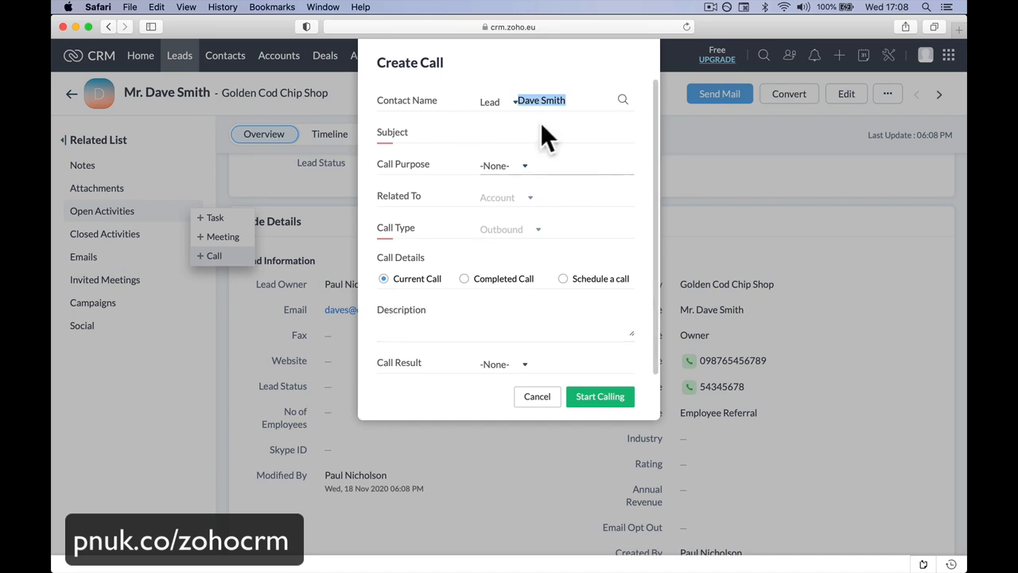
left_click(505, 133)
type("In")
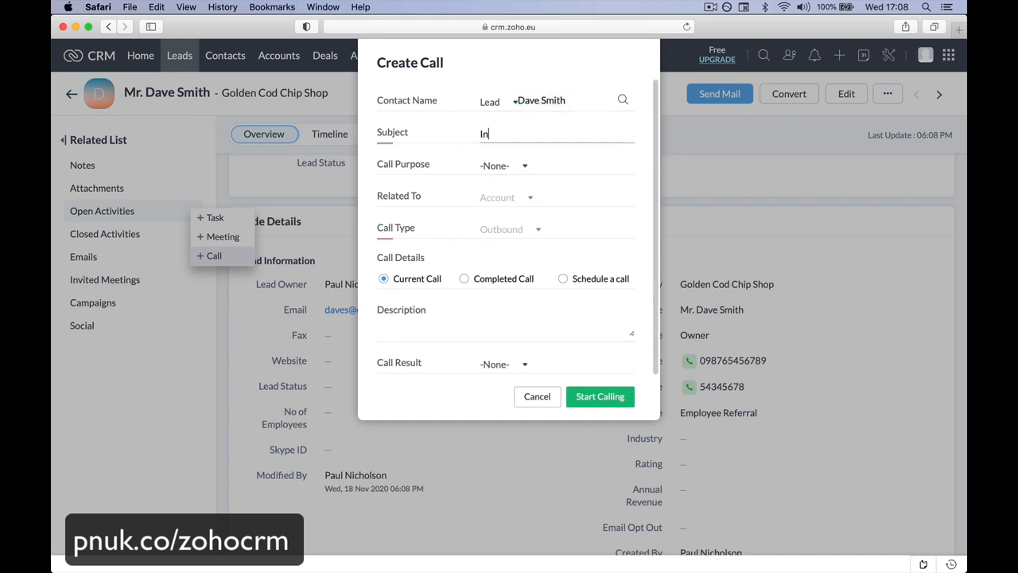
type("itial Call")
left_click(532, 169)
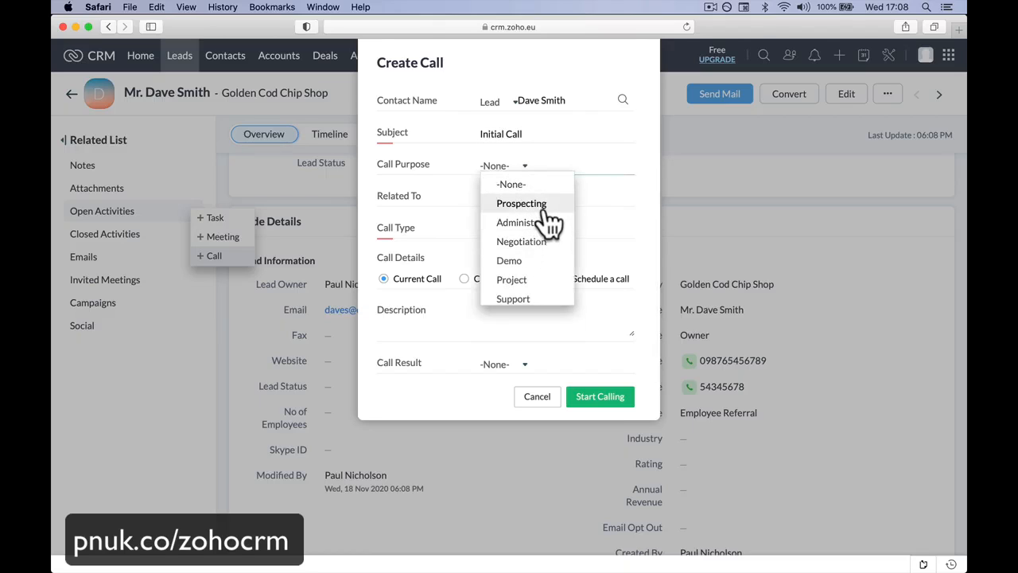
left_click(534, 203)
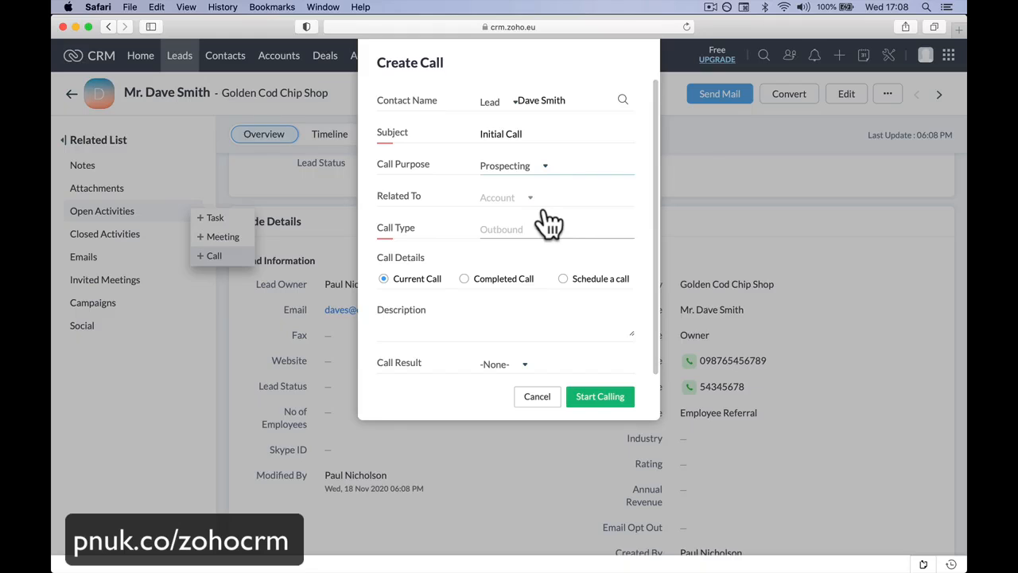
left_click(545, 169)
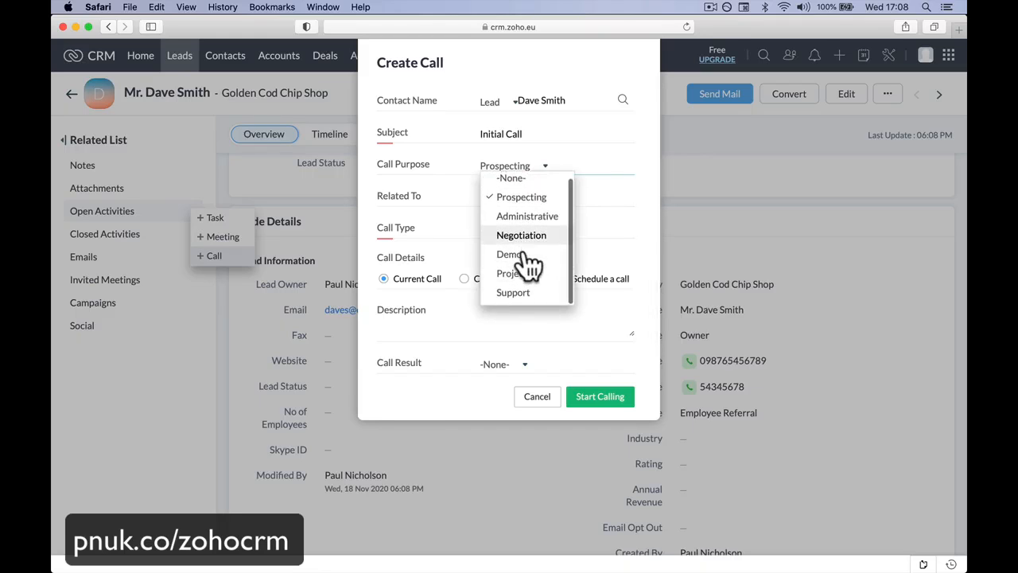
left_click(526, 206)
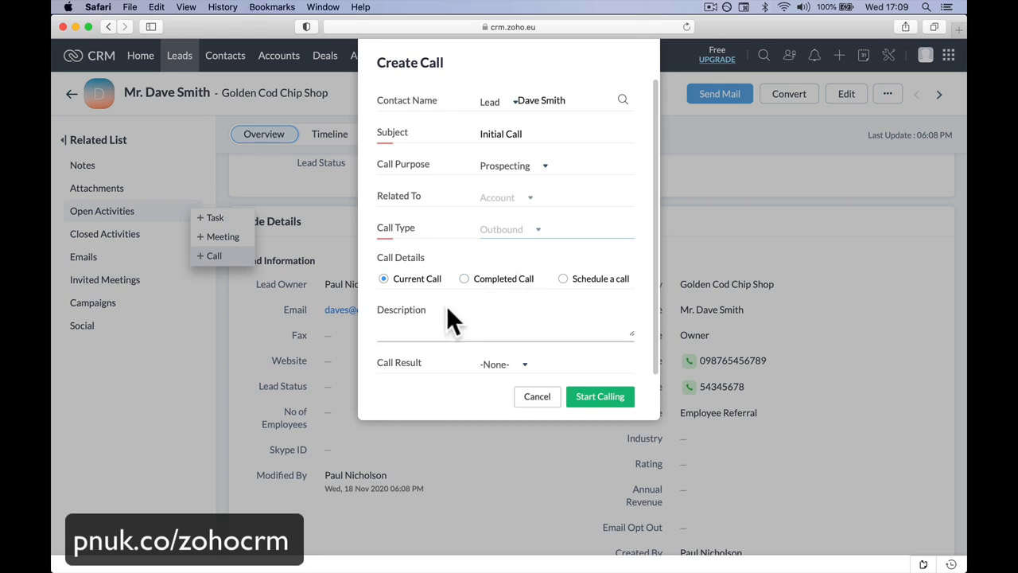
Step: Mark the call as a completed call and set its start time to 05:00 PM
scroll(477, 315, "down", 1)
left_click(470, 272)
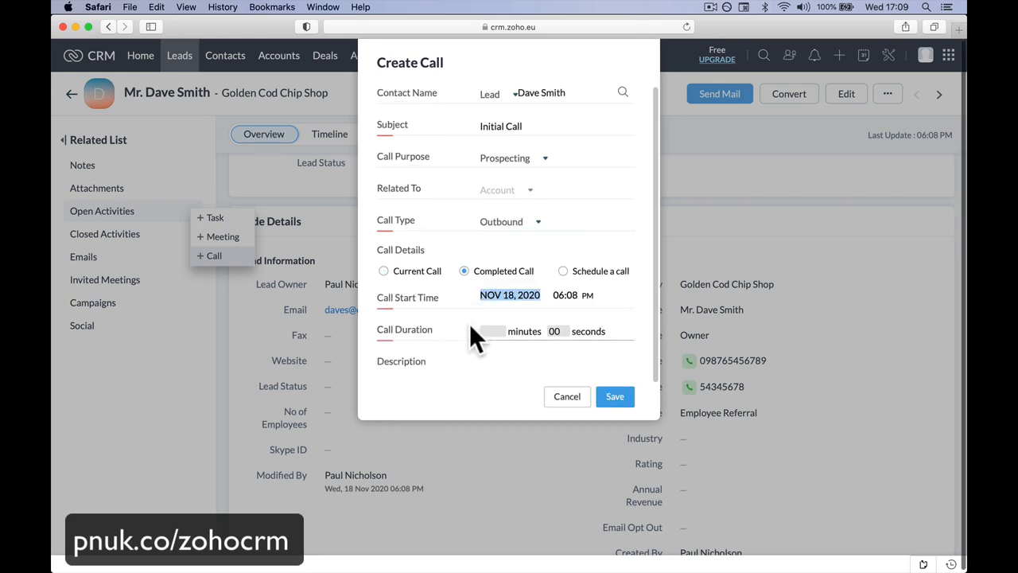
left_click(560, 297)
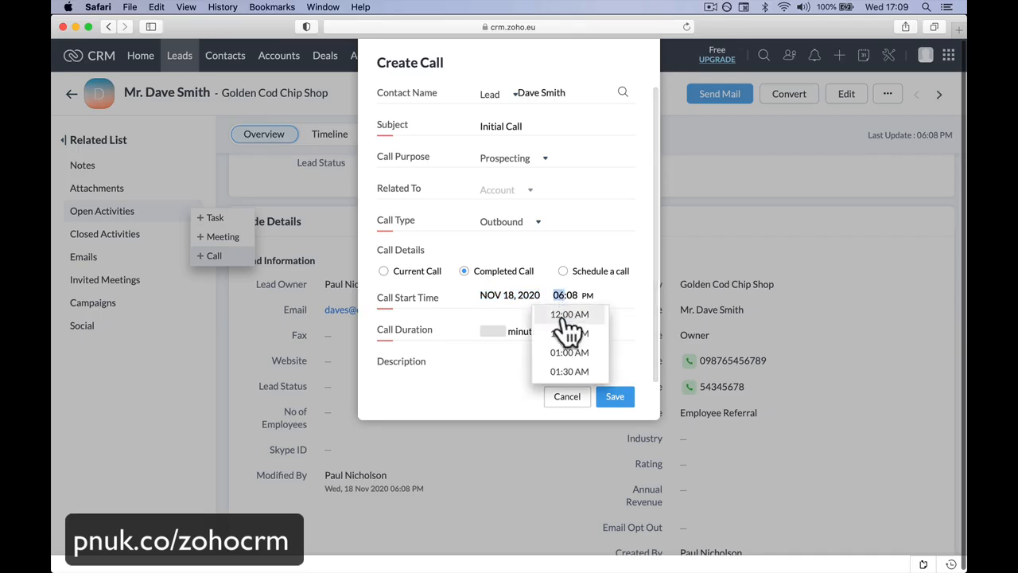
scroll(566, 365, "down", 2)
scroll(566, 374, "down", 5)
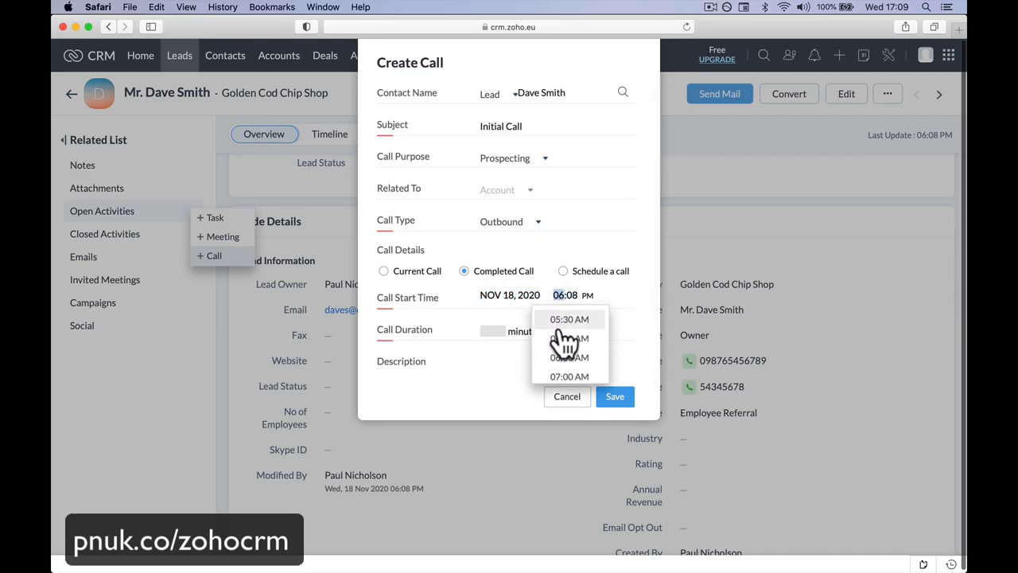
left_click(564, 340)
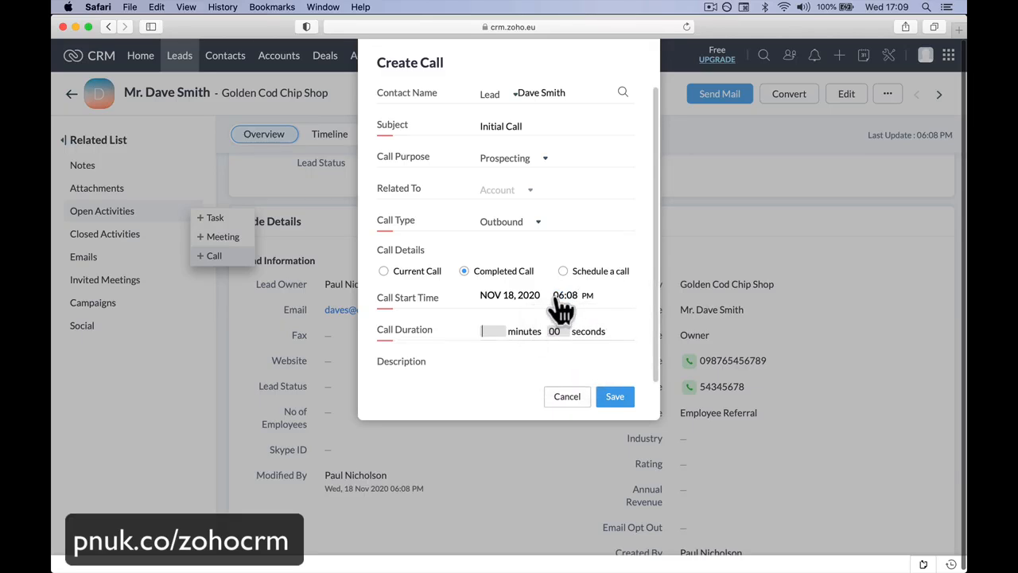
left_click(556, 298)
scroll(564, 342, "down", 12)
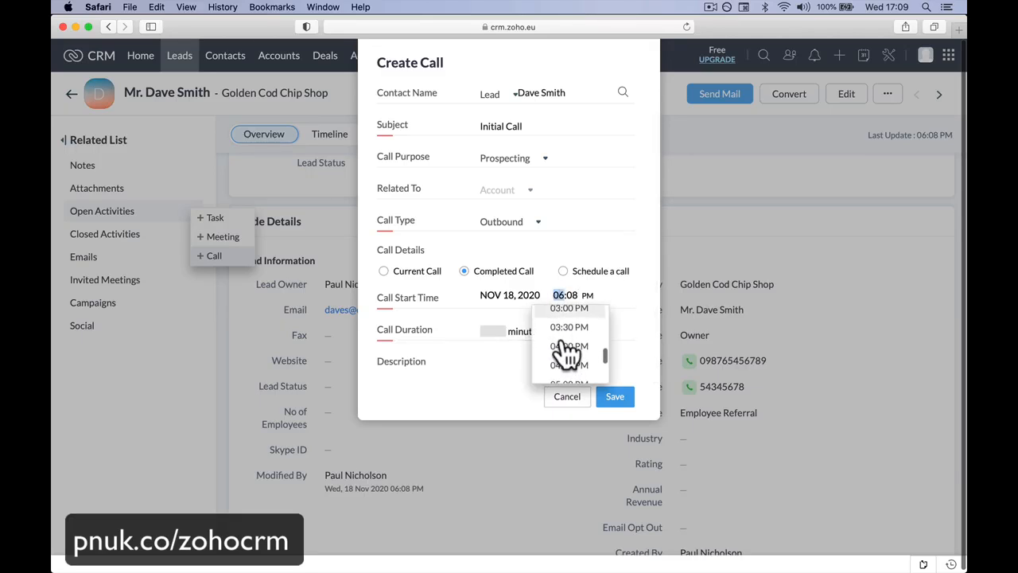
scroll(567, 354, "down", 2)
left_click(568, 356)
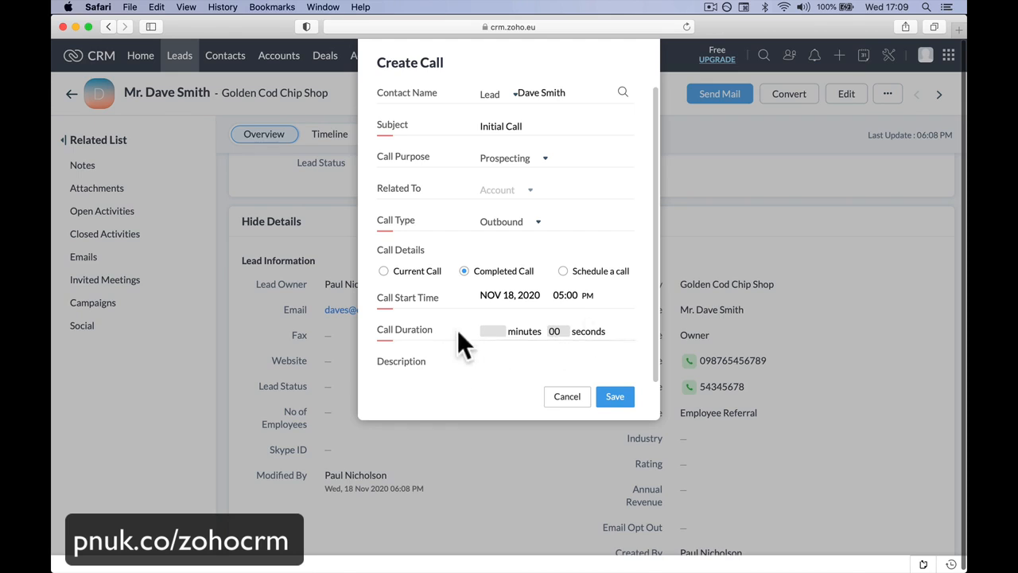
Step: Set the call duration to 30 minutes
left_click(502, 331)
type("30")
left_click(423, 362)
Step: Enter the call description "Called to see about Fire Alarm." followed by a second line "Interested wants to go further."
scroll(423, 363, "down", 3)
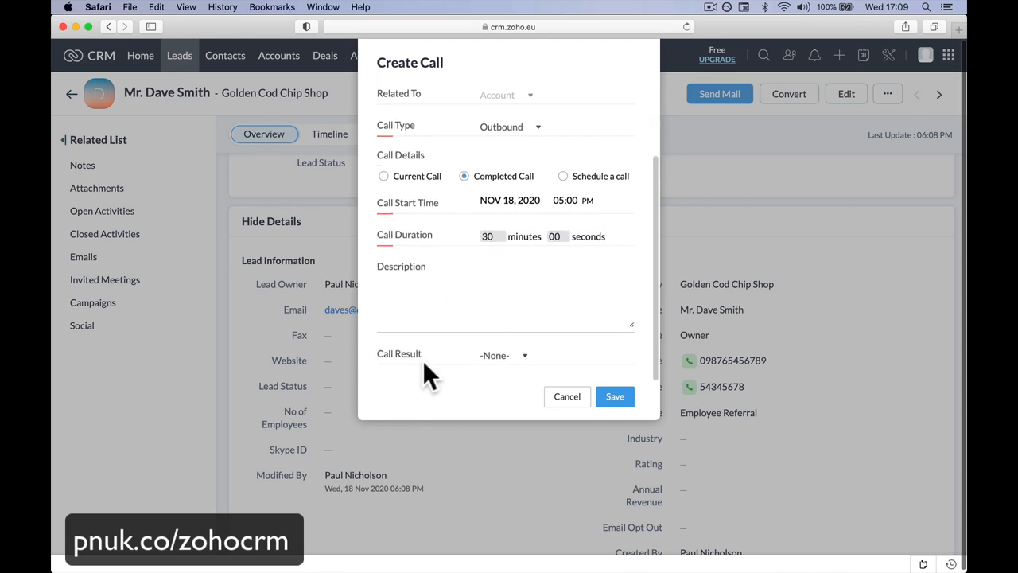
left_click(409, 293)
type("Called to see about Fire Ale")
type("rm.")
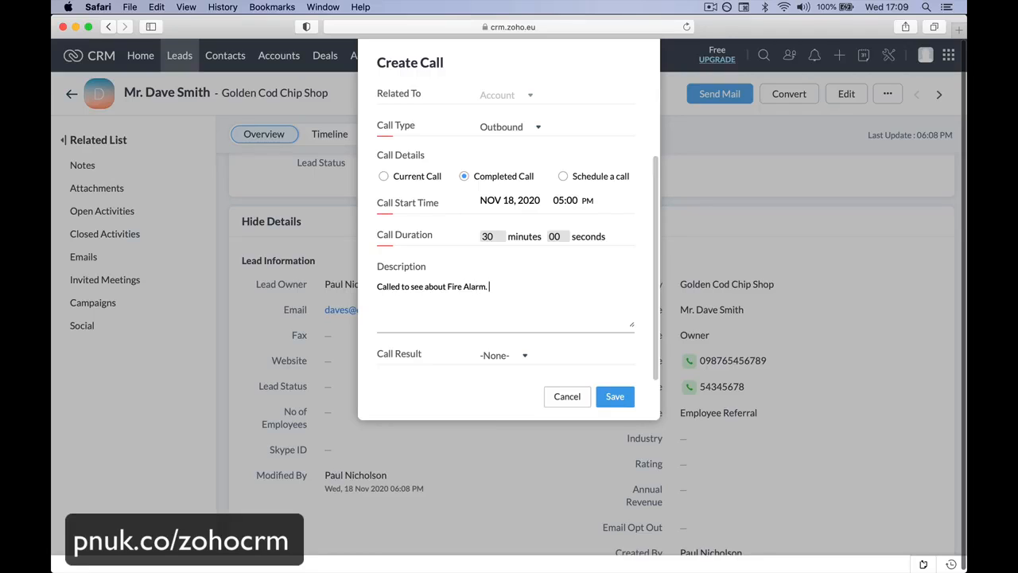
key("Return")
type("Interested wants to go further.")
Step: Set the call result to Interested and save the call
left_click(495, 360)
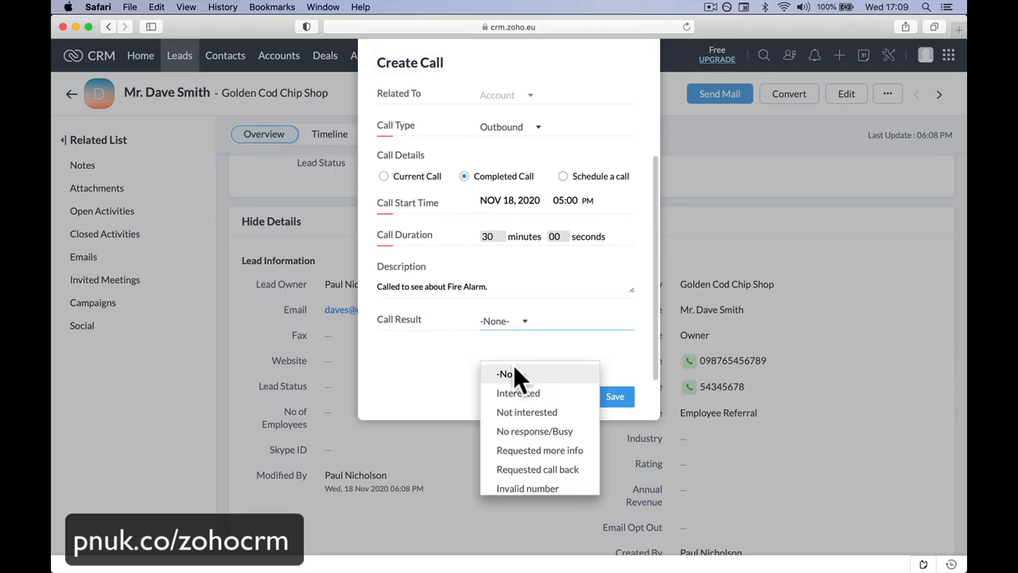
left_click(519, 393)
left_click(623, 397)
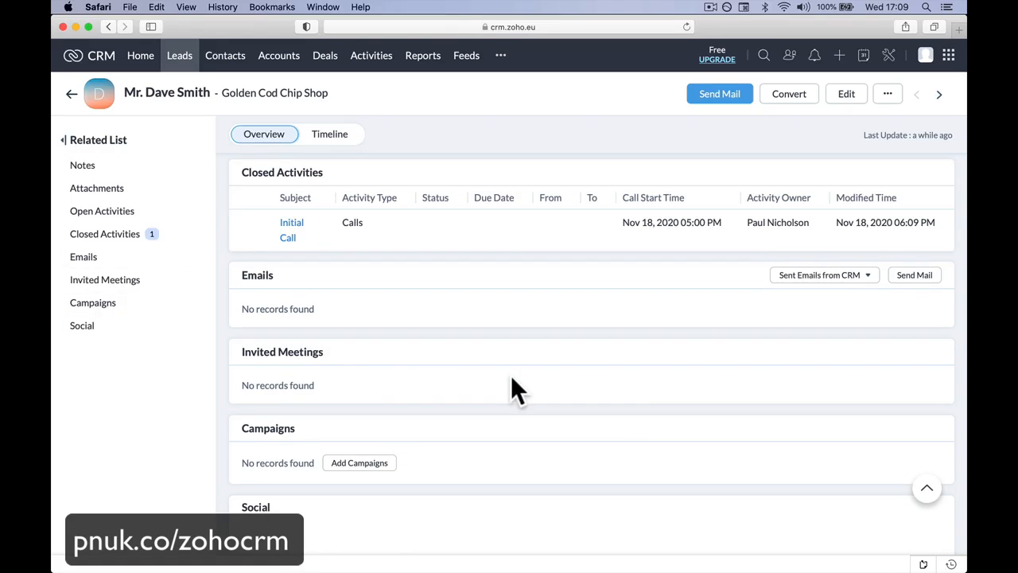
Step: Start converting the Golden Cod Chip Shop lead with the option to create a new deal for the account
scroll(512, 379, "up", 10)
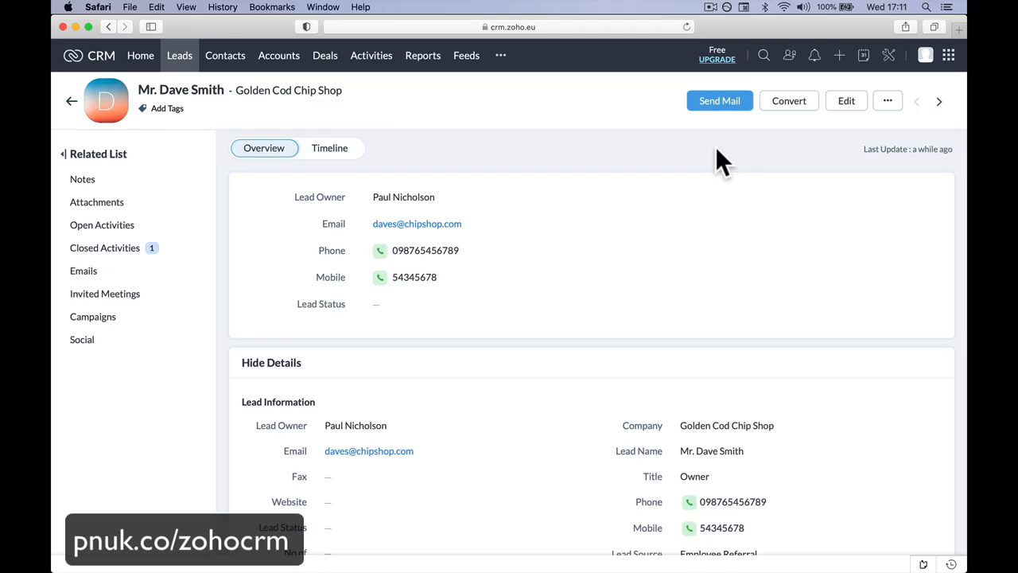
left_click(785, 110)
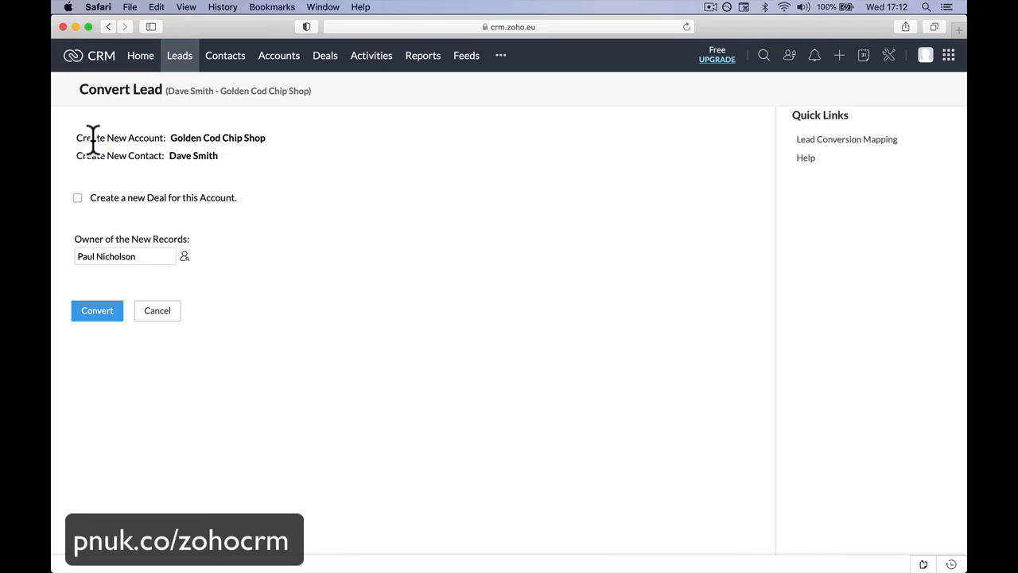
left_click_drag(168, 138, 278, 144)
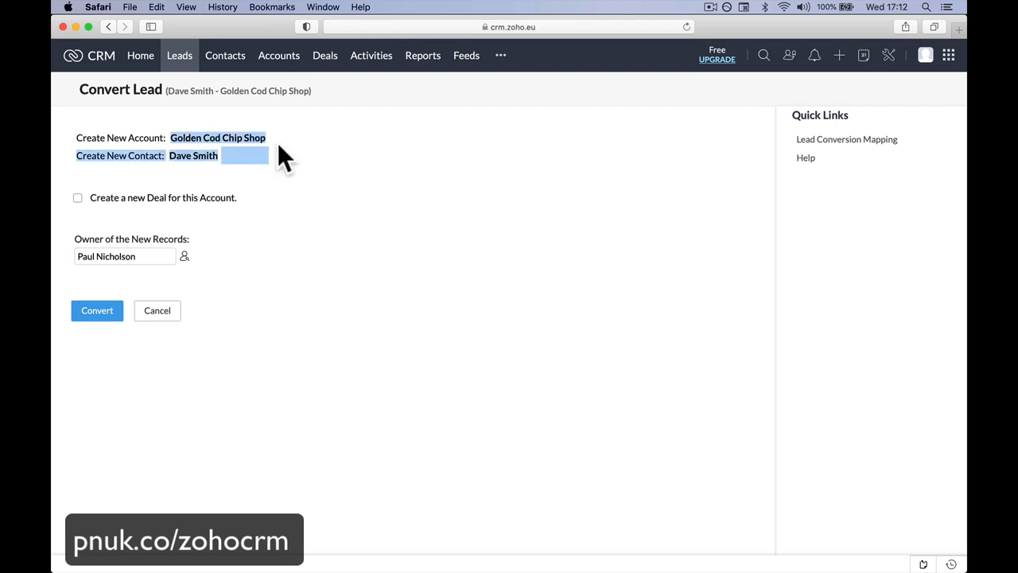
left_click(270, 186)
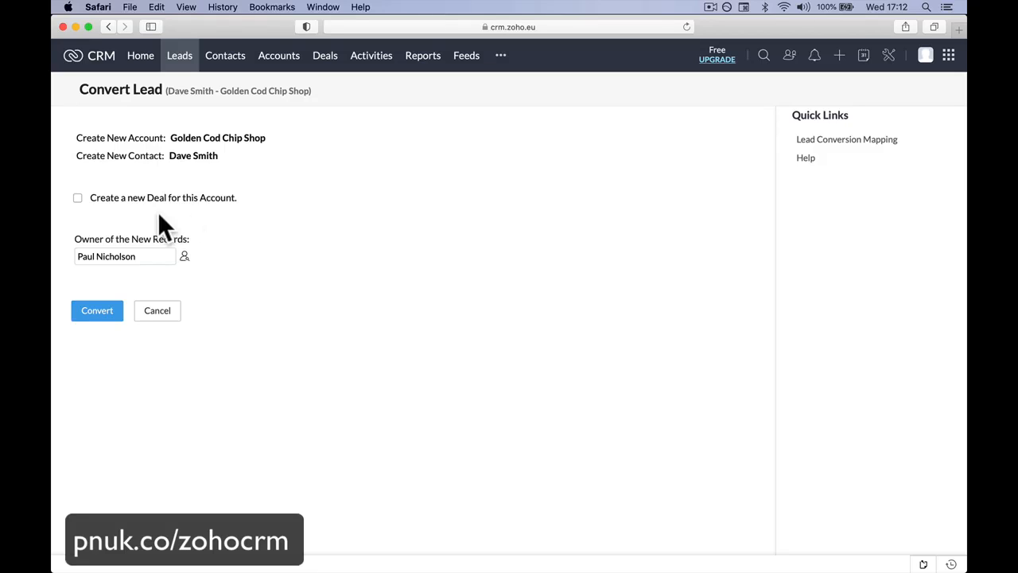
left_click(77, 198)
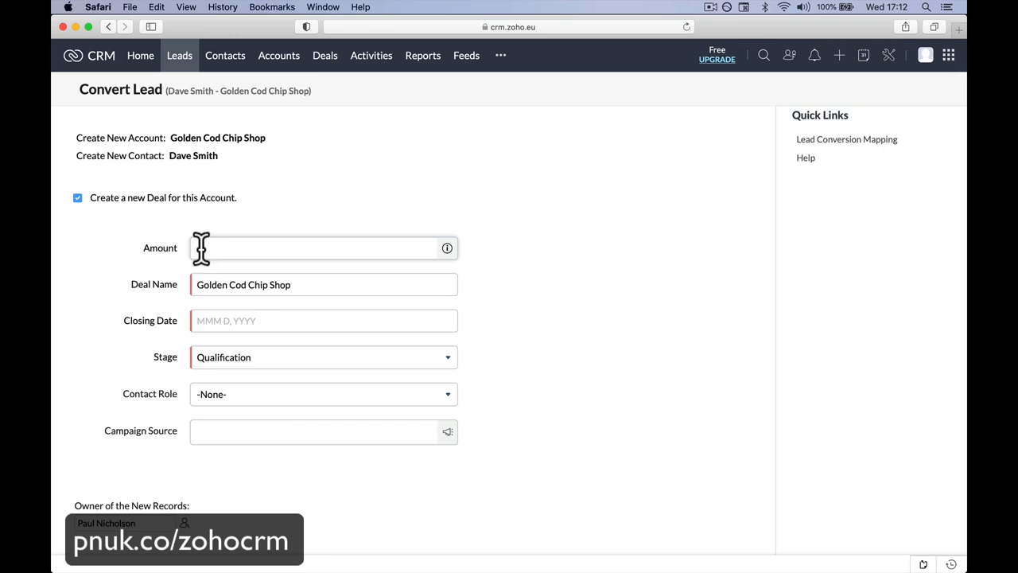
Step: Set the new deal's amount to 2000
left_click(200, 248)
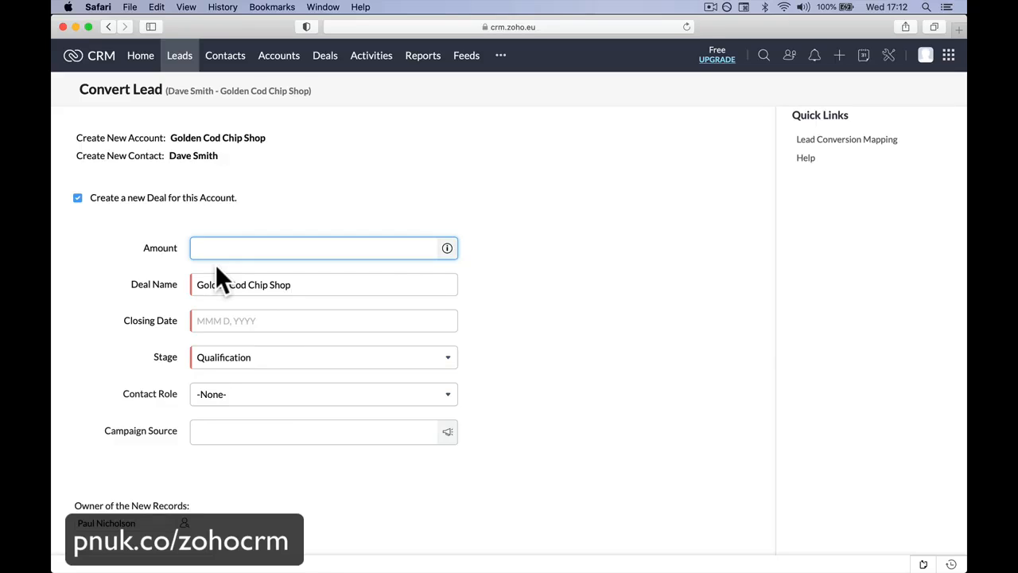
type("2000")
key("Tab")
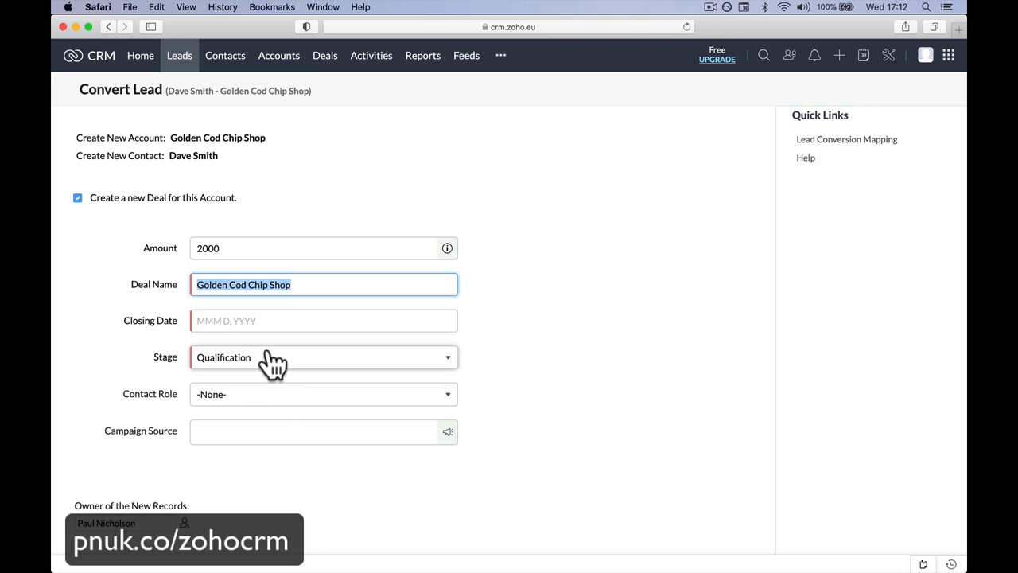
Step: Prefix the deal name with FIRE ALARM so it reads "FIRE ALARM - Golden Cod Chip Shop"
left_click(270, 288)
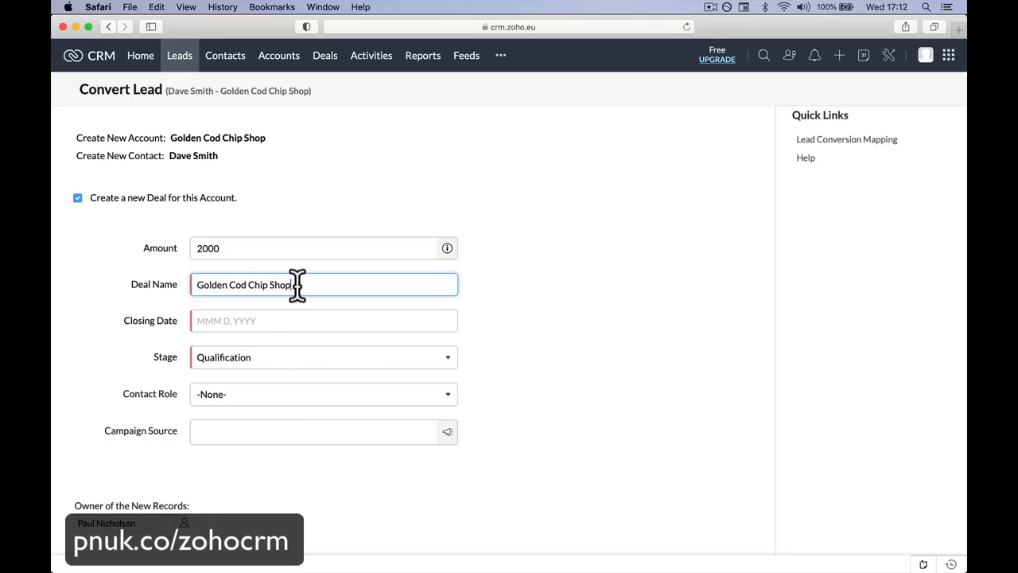
type("-")
key("BackSpace")
key("BackSpace")
left_click(198, 290)
type("FIRS")
key("BackSpace")
key("BackSpace")
key("BackSpace")
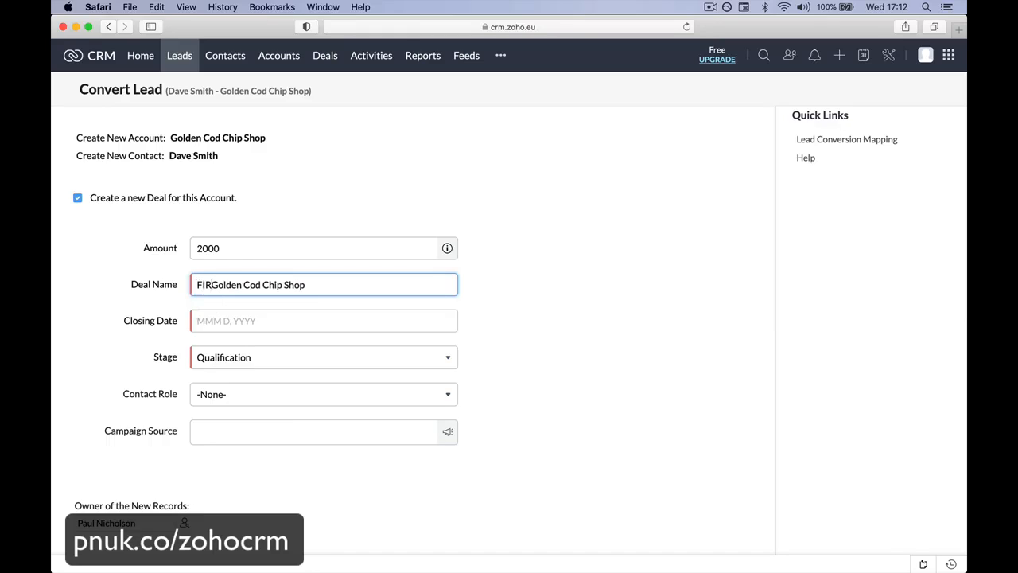
type("IRE ALAR")
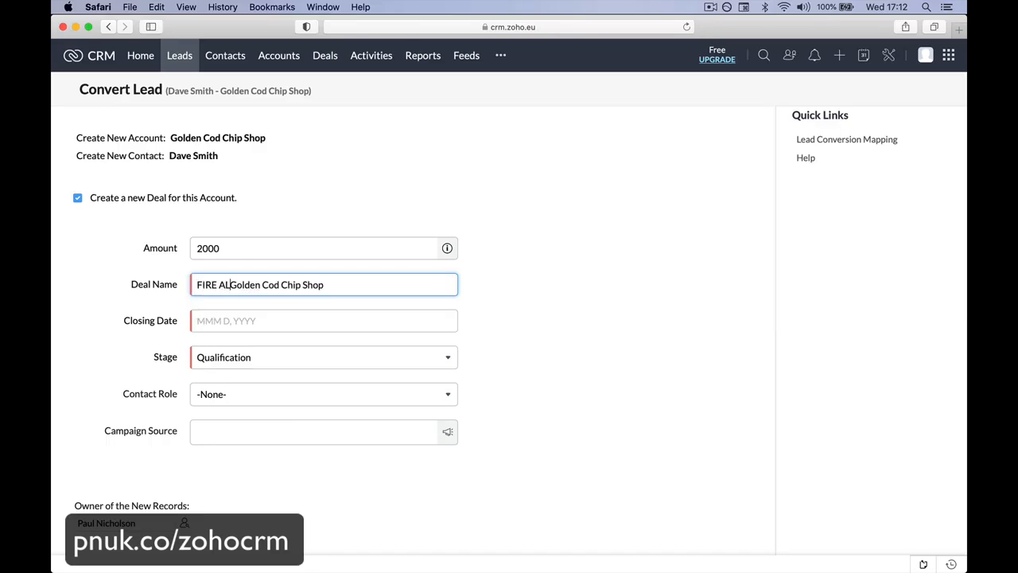
type("M -")
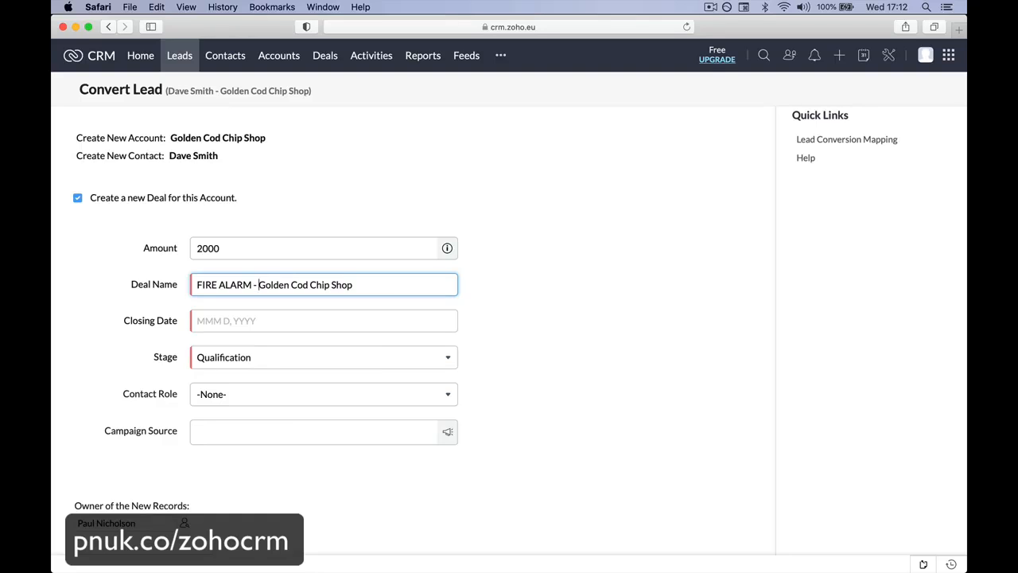
Step: Set the deal's closing date to Nov 29, 2020 and its stage to Needs Analysis
left_click(212, 323)
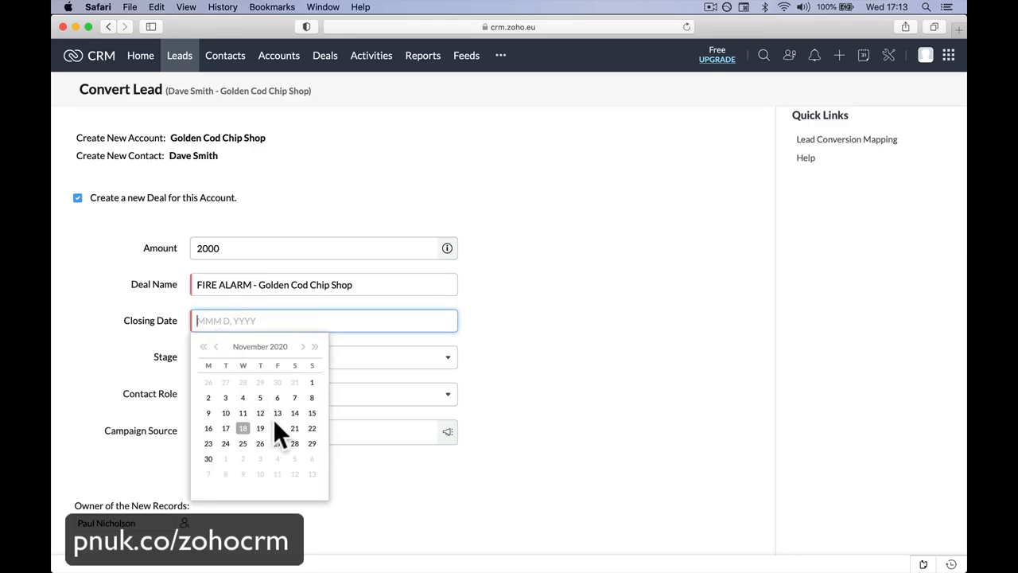
left_click(313, 443)
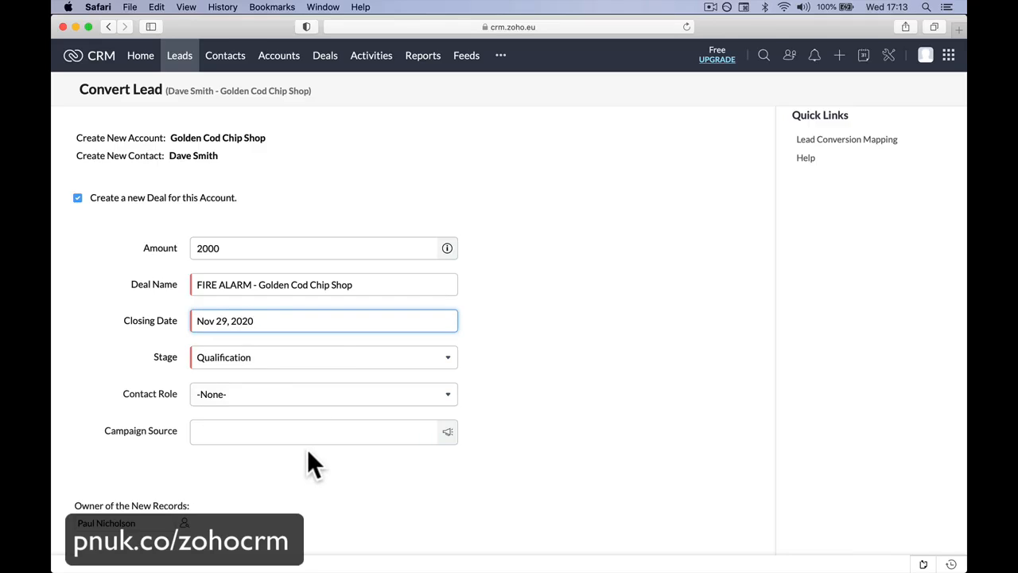
left_click(306, 360)
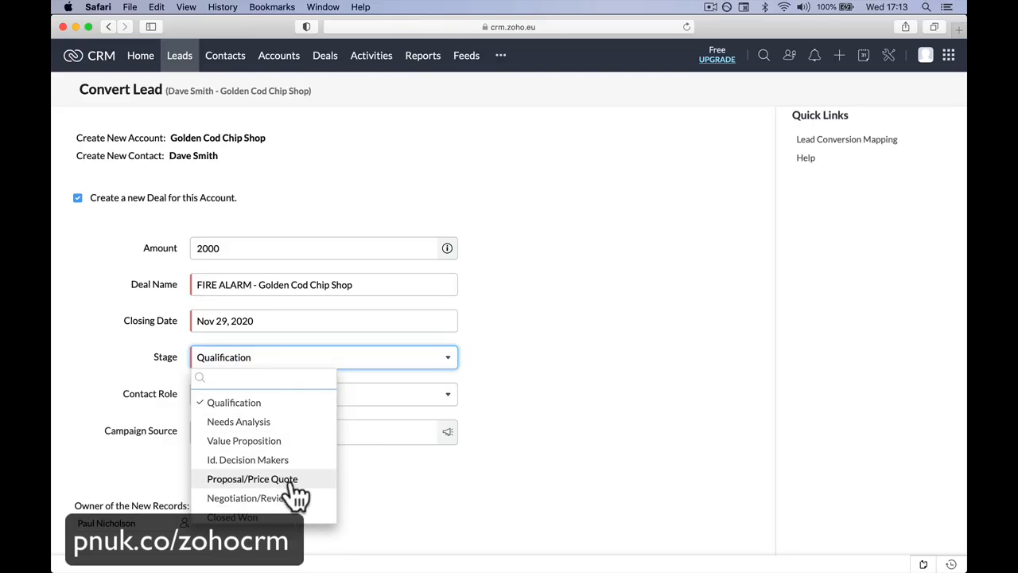
right_click(288, 422)
left_click(269, 420)
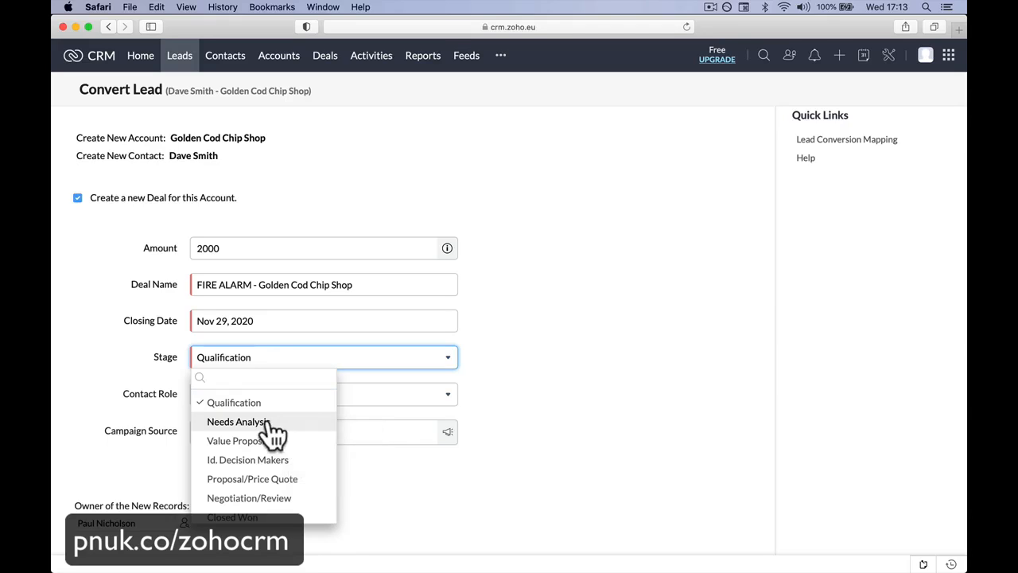
left_click(269, 422)
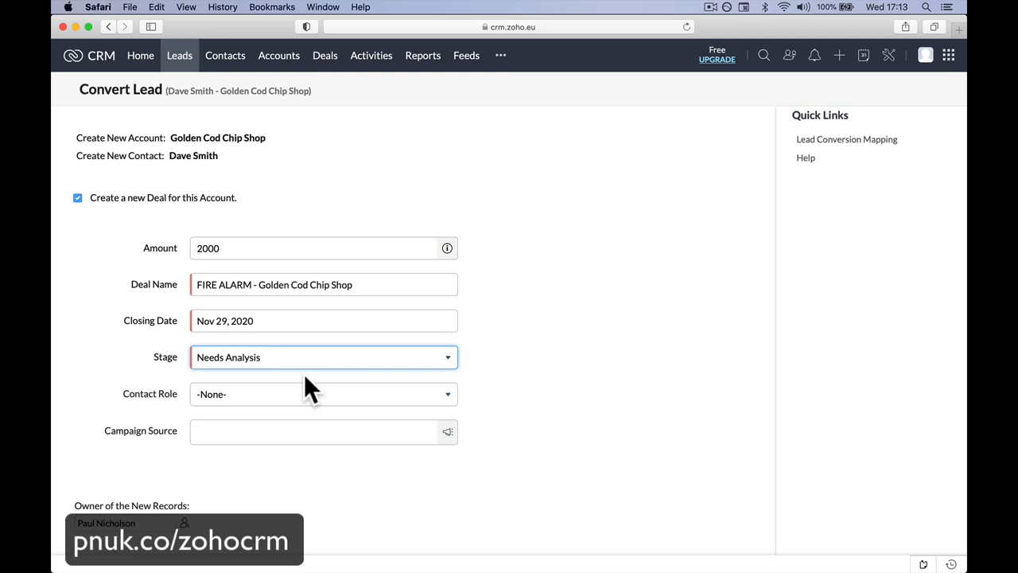
Step: Set the contact role to Decision Maker, leaving the campaign source blank, and convert the lead
left_click(275, 401)
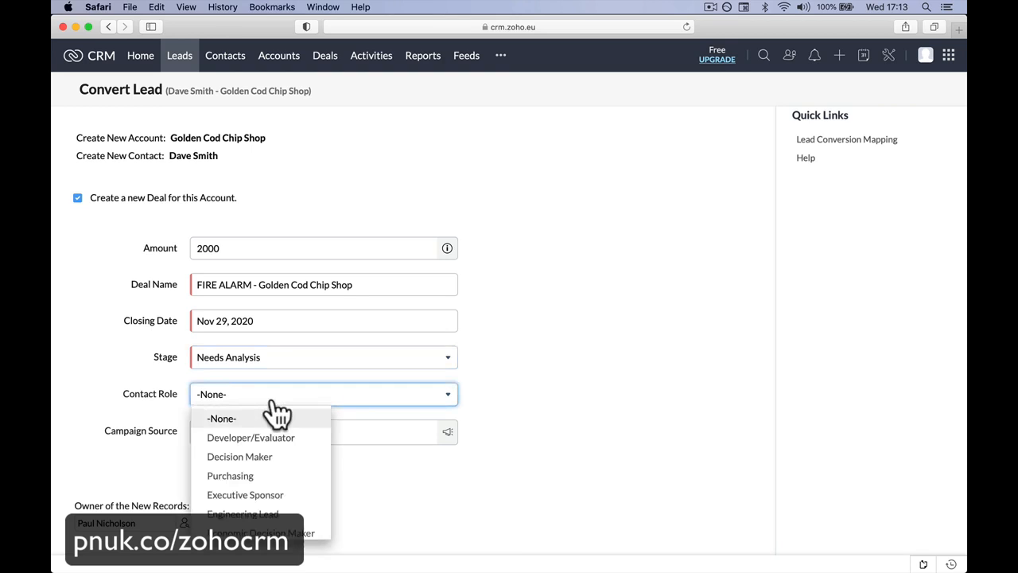
left_click(282, 457)
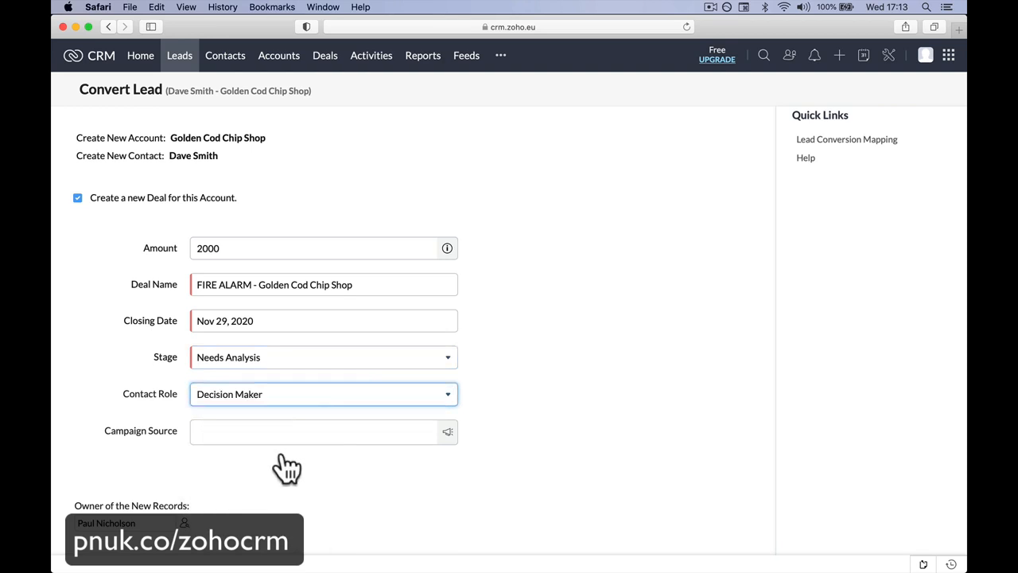
left_click(255, 429)
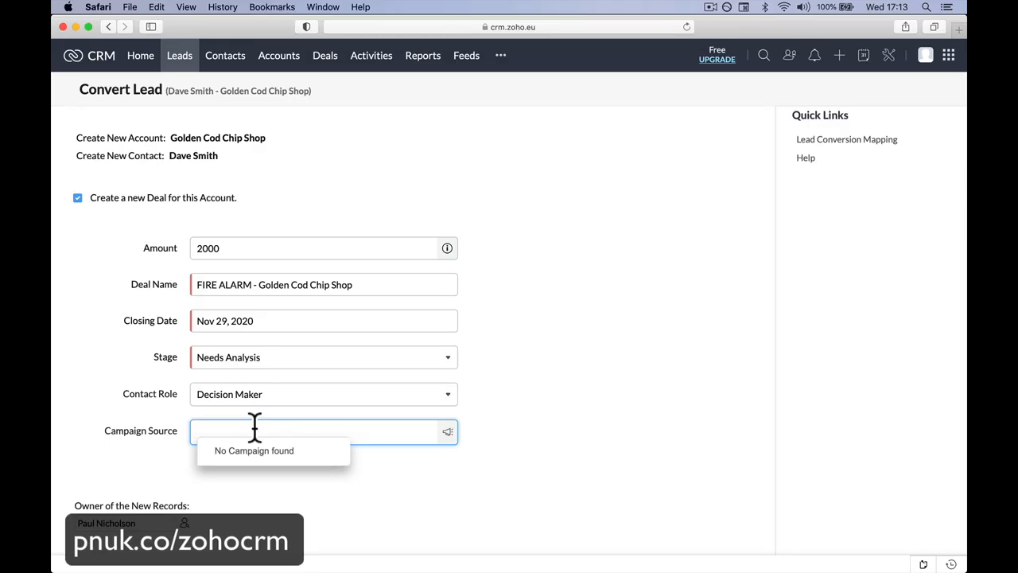
left_click(257, 483)
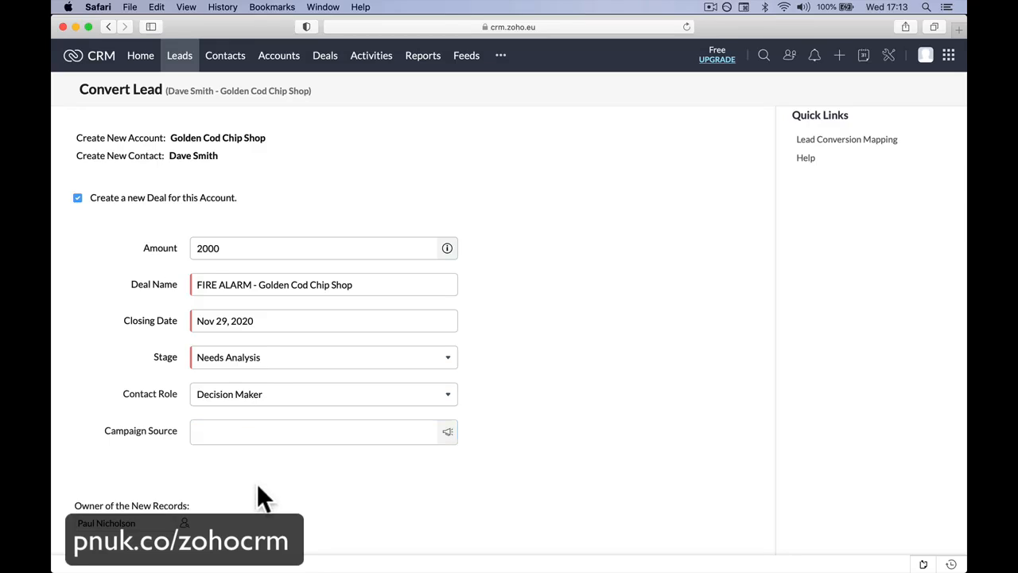
scroll(257, 470, "down", 1)
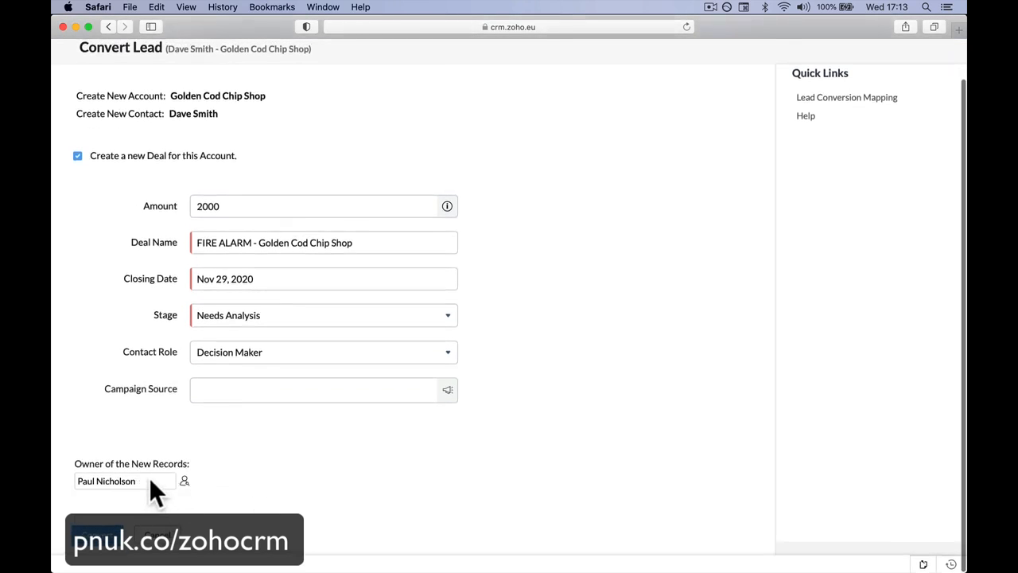
left_click(98, 534)
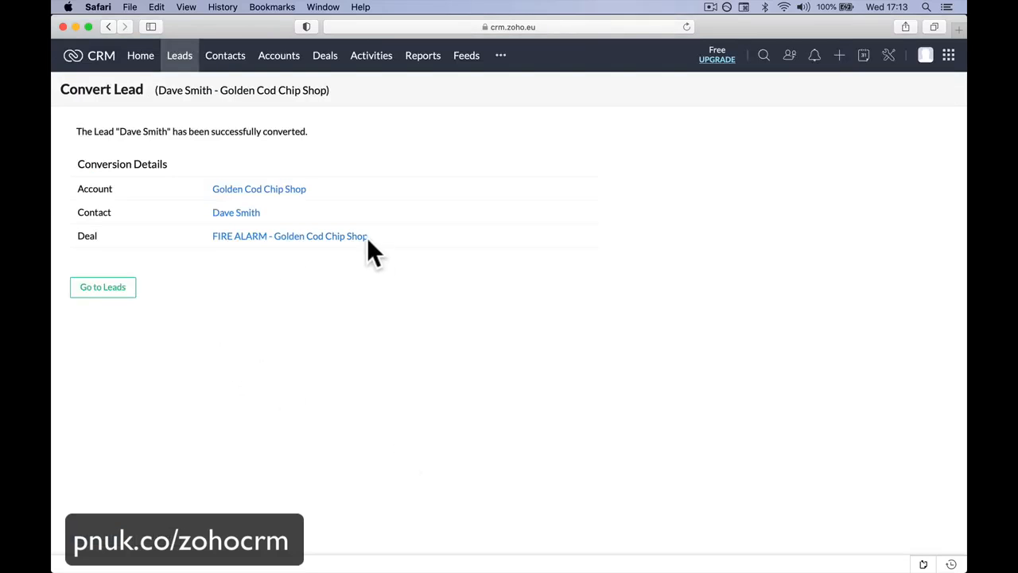
Step: View the account and contact records created by the conversion, returning to the conversion details after each
left_click(243, 191)
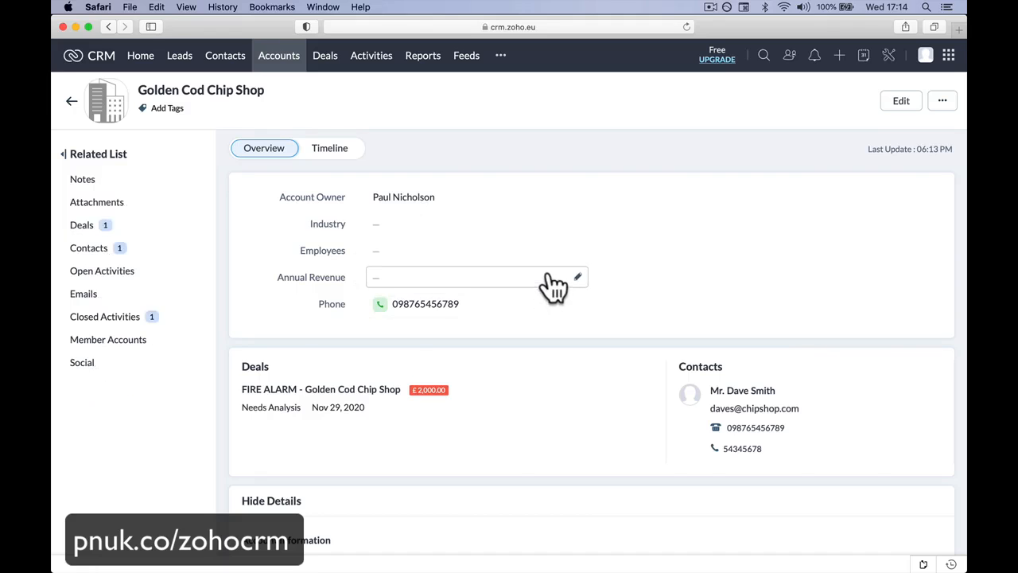
scroll(547, 276, "left", 5)
left_click(247, 205)
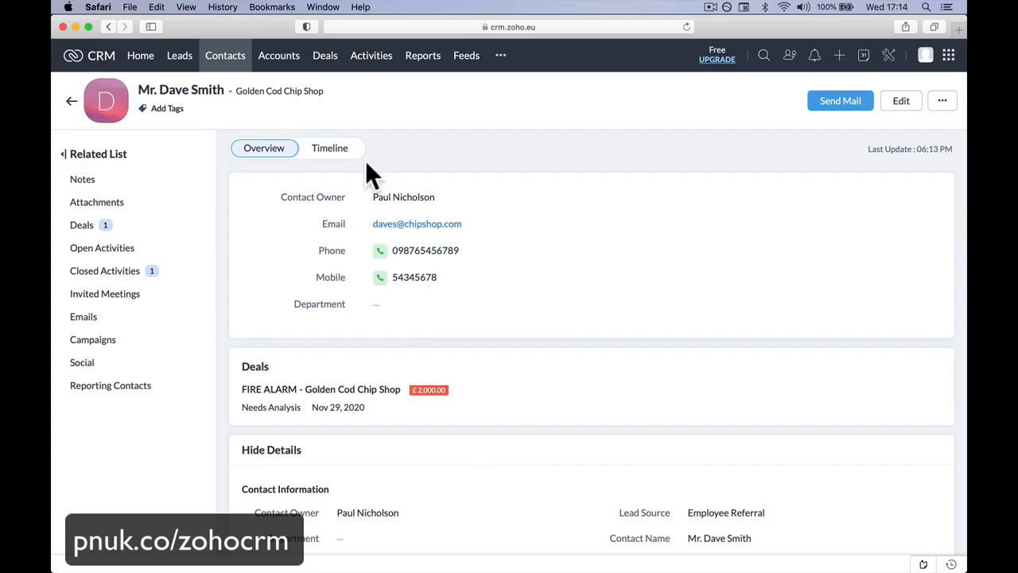
scroll(358, 163, "left", 5)
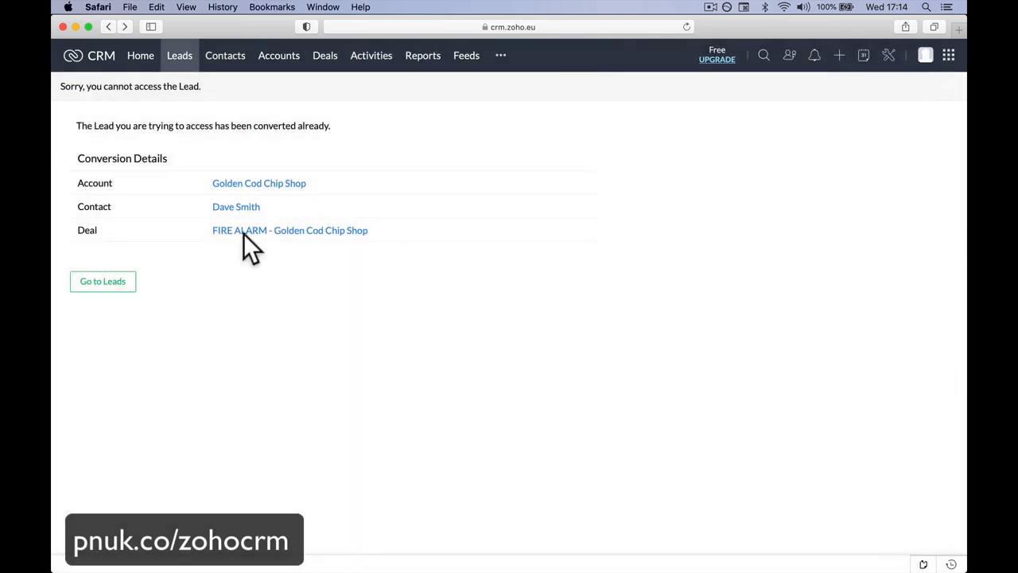
Step: View the FIRE ALARM deal record, return to the conversion details, and open the converted contact to check its timeline and overview
left_click(244, 233)
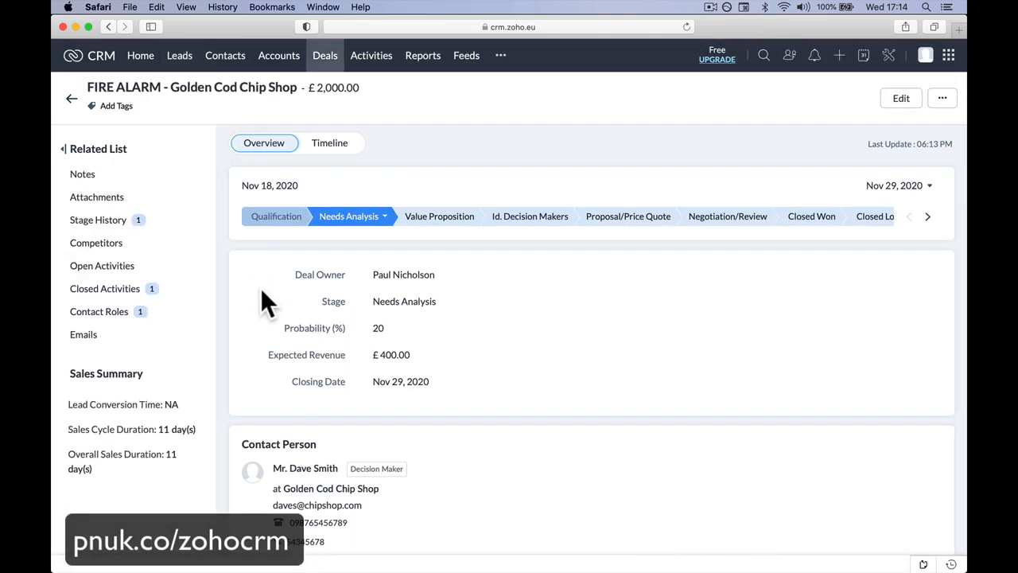
scroll(263, 291, "left", 5)
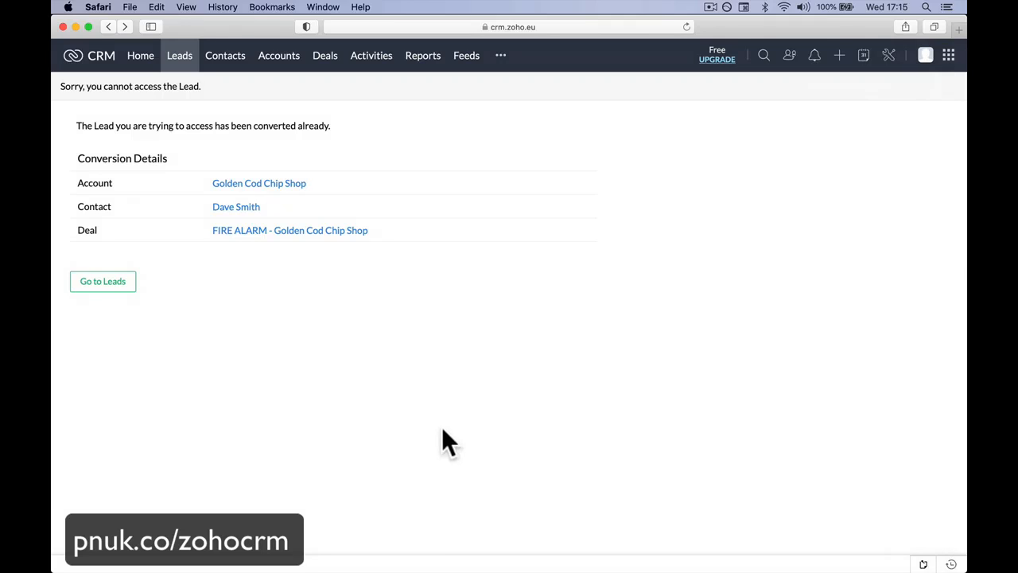
left_click(272, 233)
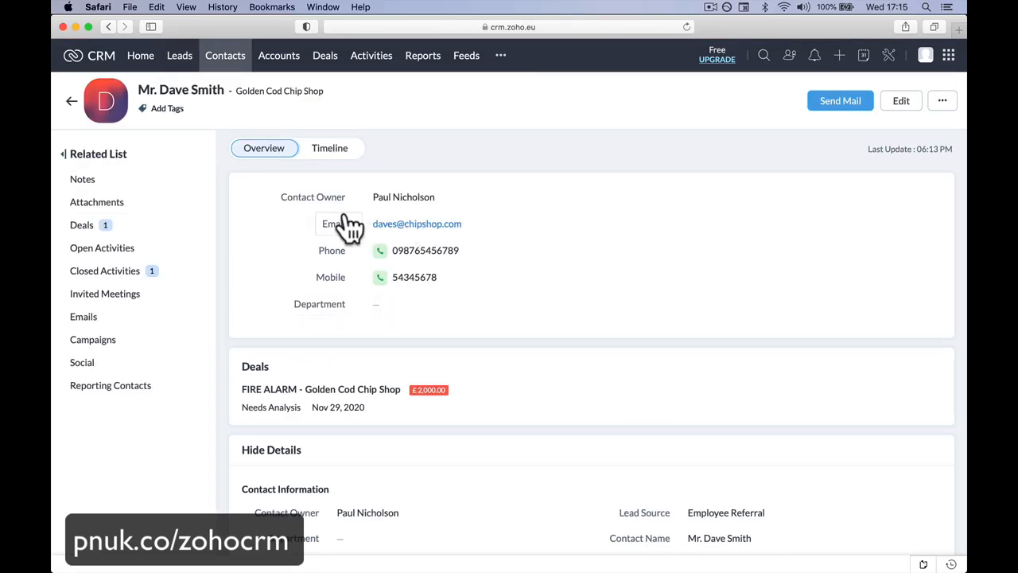
left_click(330, 151)
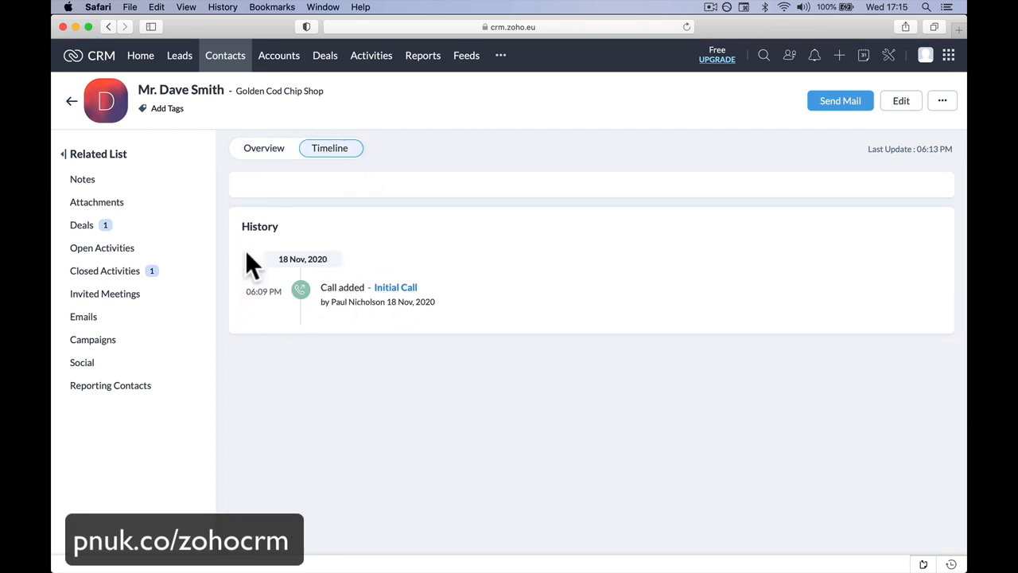
left_click(264, 151)
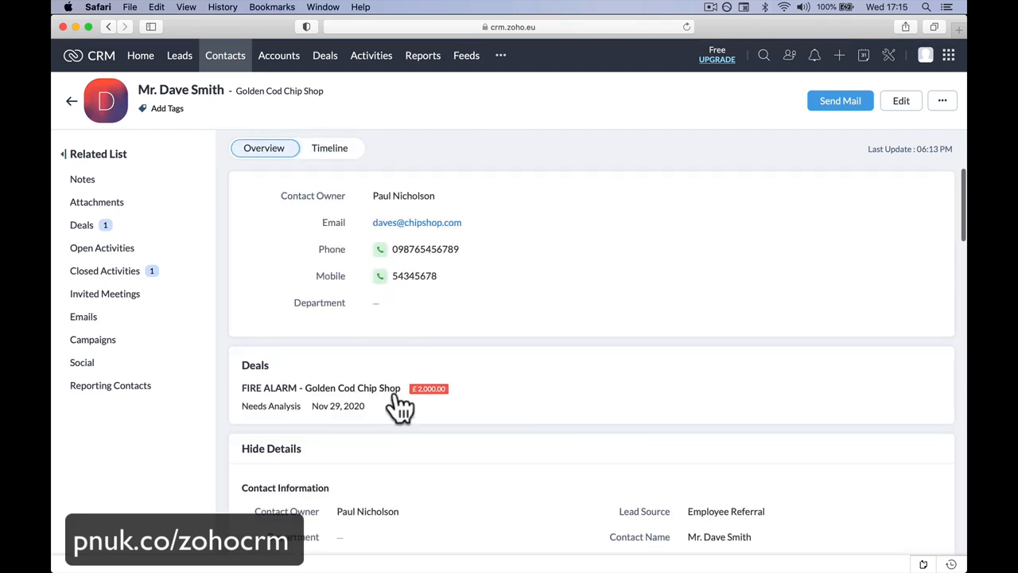
Step: Examine the contact's overview, including contact information, address, description, notes, attachments, deals and activities
scroll(397, 405, "down", 5)
scroll(470, 302, "down", 6)
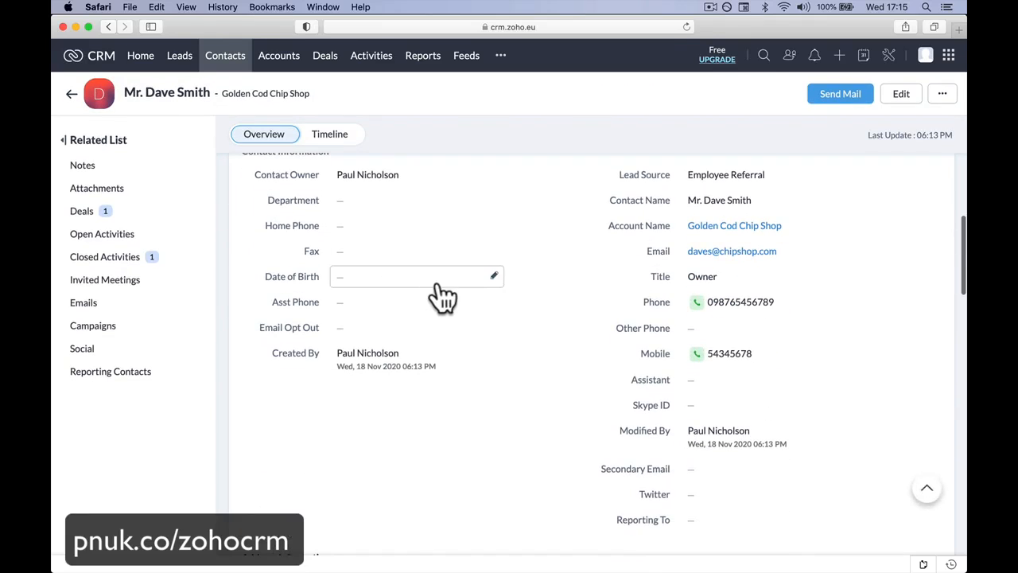
scroll(487, 393, "down", 4)
scroll(489, 396, "down", 5)
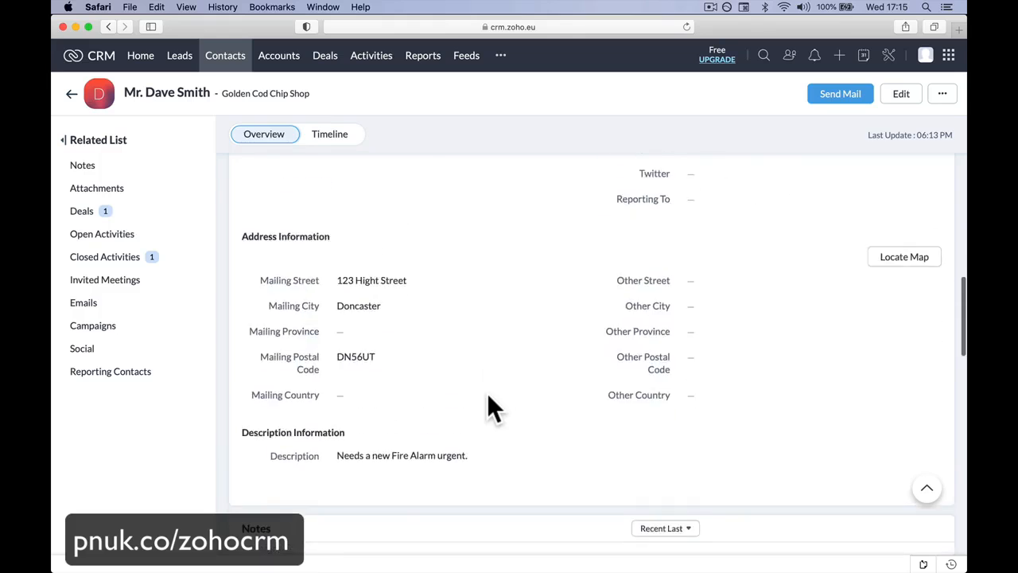
scroll(488, 396, "up", 6)
scroll(489, 396, "down", 12)
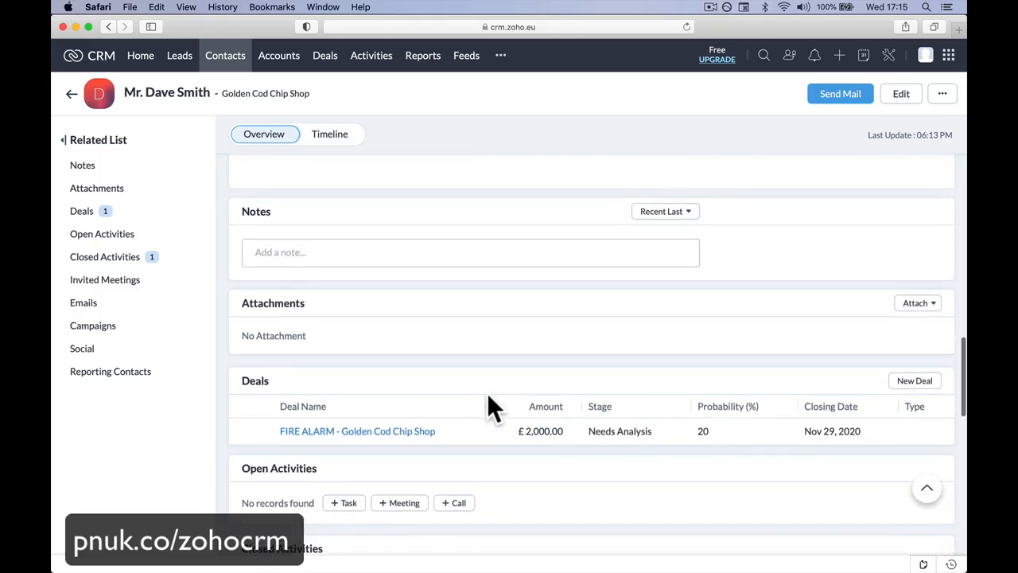
scroll(487, 393, "up", 15)
scroll(396, 230, "up", 3)
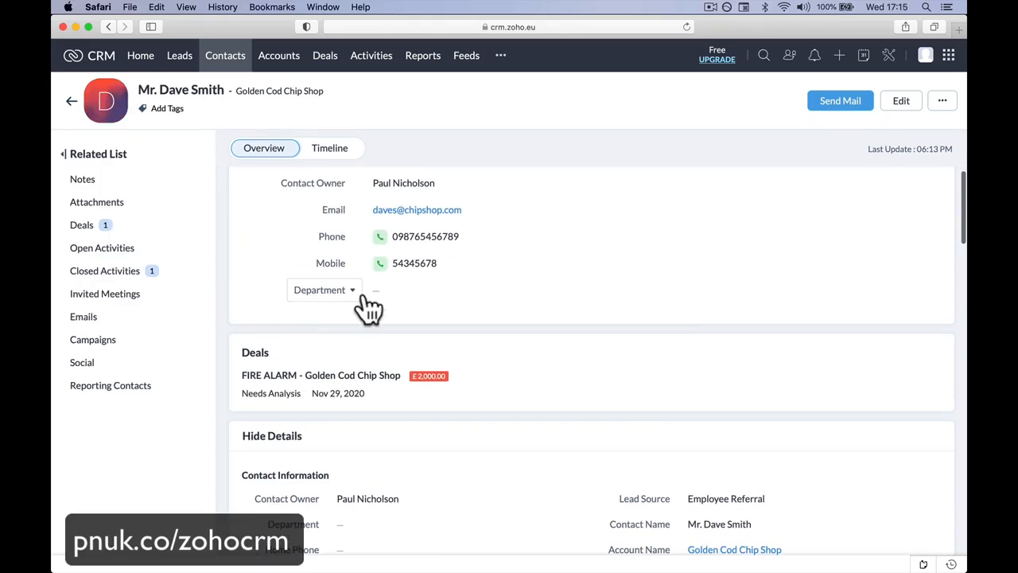
scroll(398, 322, "down", 10)
scroll(395, 310, "down", 9)
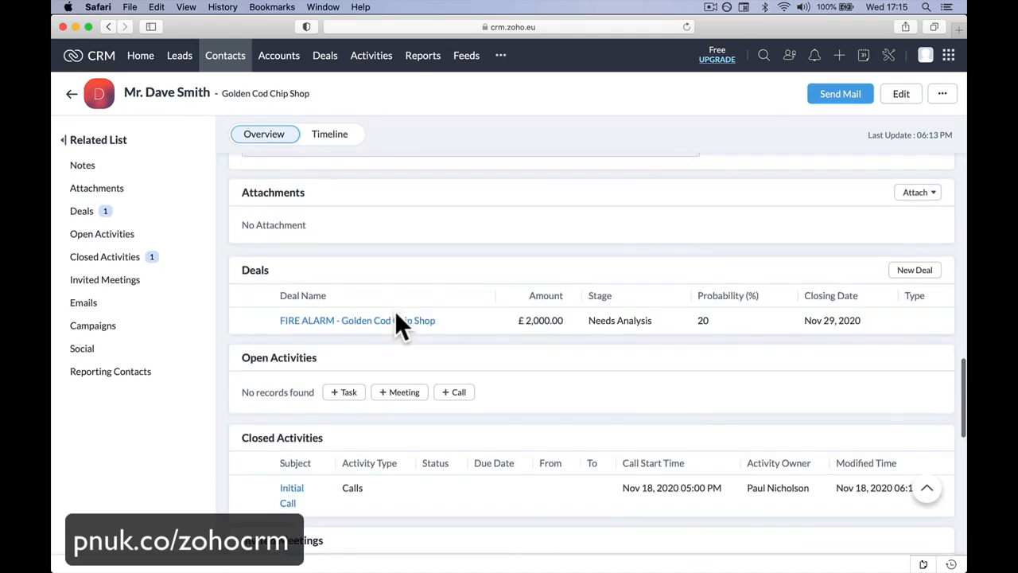
Step: Begin a note on the contact with a first line recording the wife's first name
scroll(395, 310, "up", 3)
left_click(382, 241)
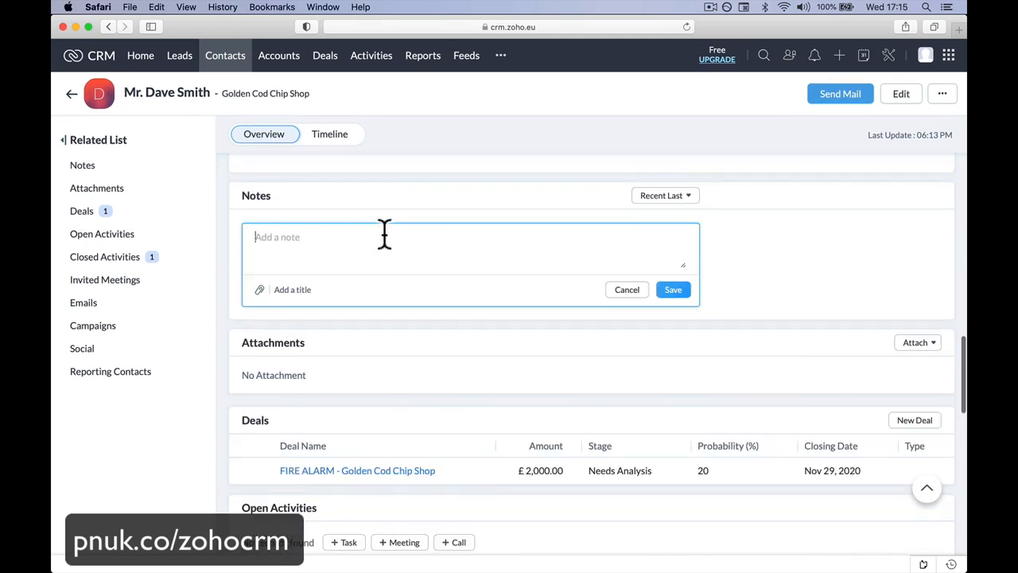
type("Witho")
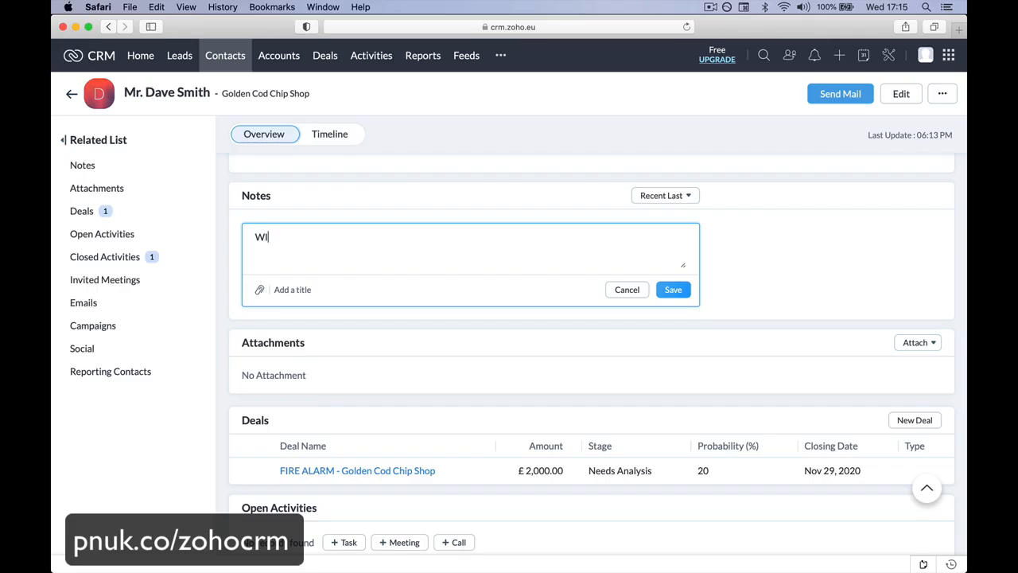
key("BackSpace")
key("BackSpace")
key("BackSpace")
key("BackSpace")
type("ife called Mary.")
key("Return")
Step: Add a second note line stating the kids' ages as 12 and 10, followed by both children's first names
type("Kids 1")
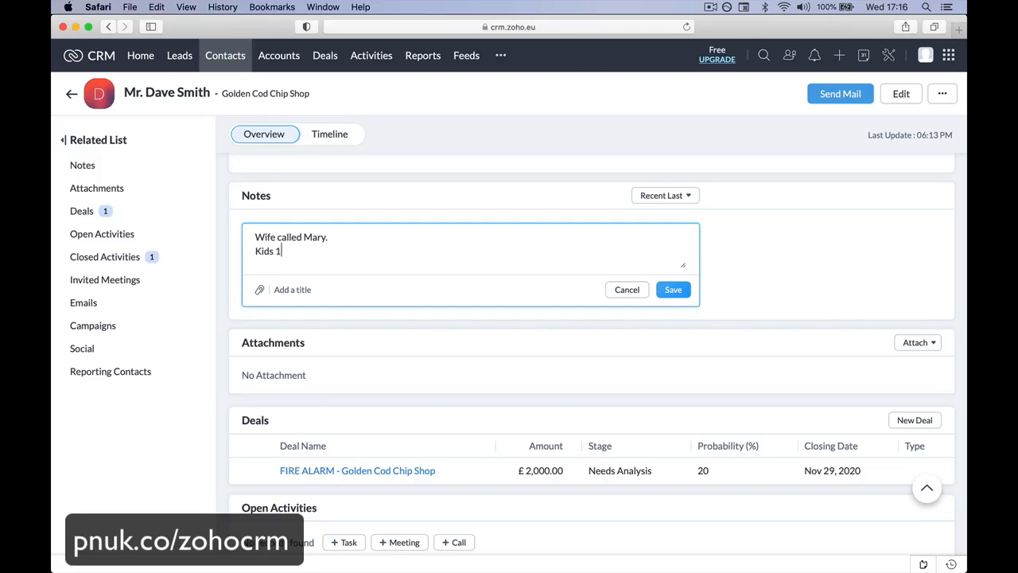
type("2 and 10 Luke and Sarah")
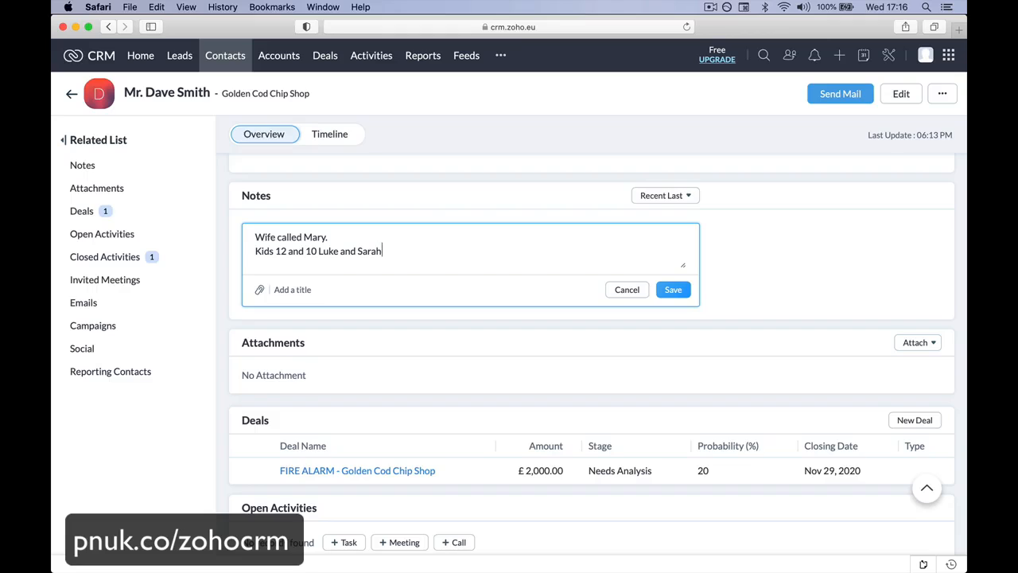
Step: Add note lines saying the first-named child is into hockey and the second is a soccer player, and save the note
key("Return")
type("Luke")
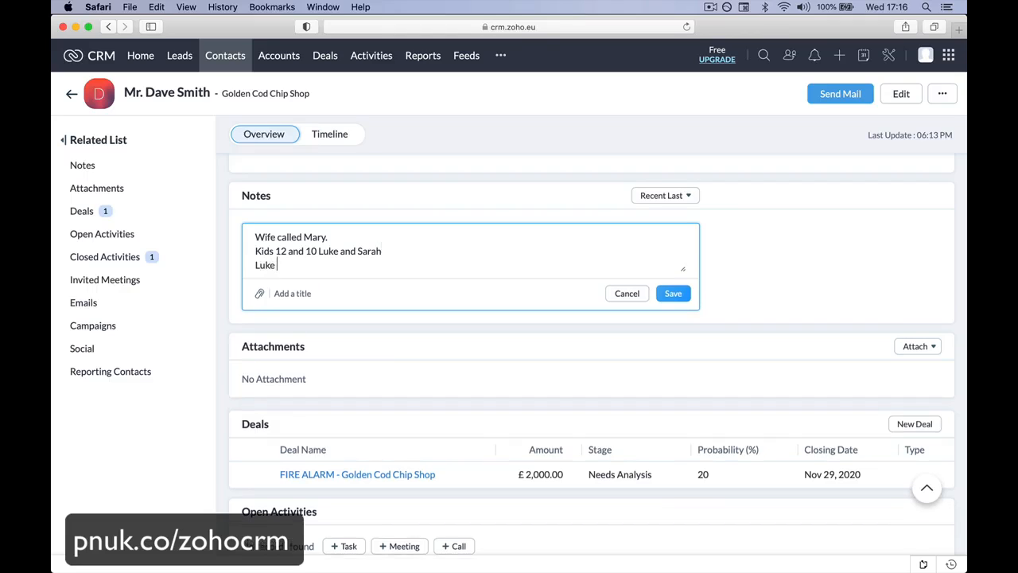
type(" into hov")
key("BackSpace")
type("ckey.")
key("Return")
type("Sarah is ")
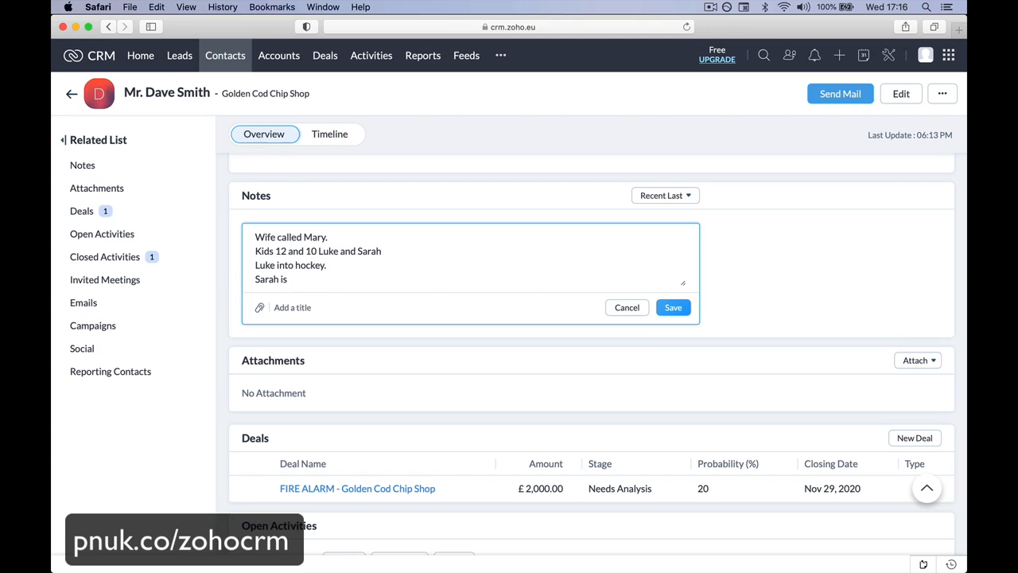
type("a soccer pl")
type("ayer.")
key("Return")
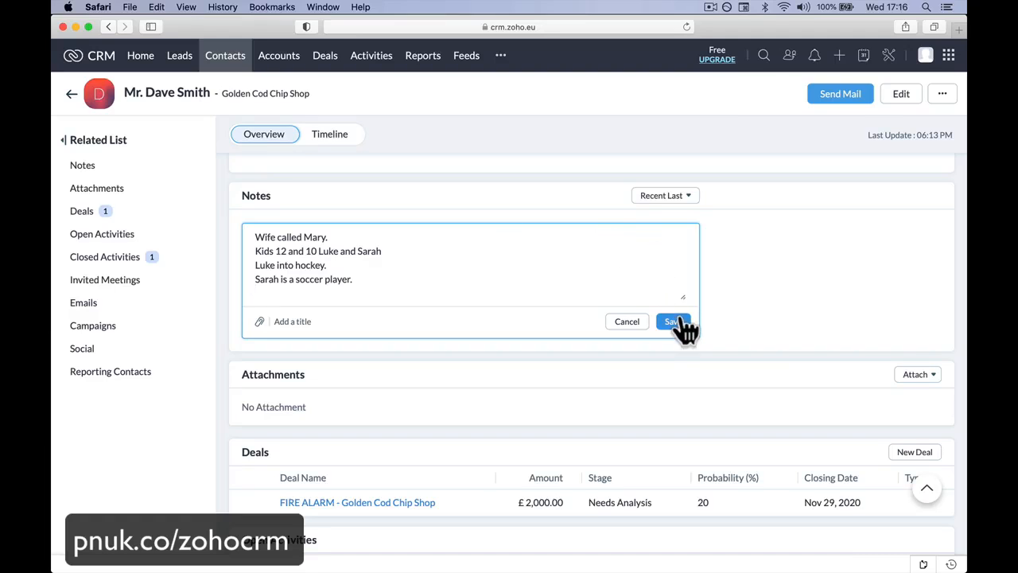
left_click(674, 321)
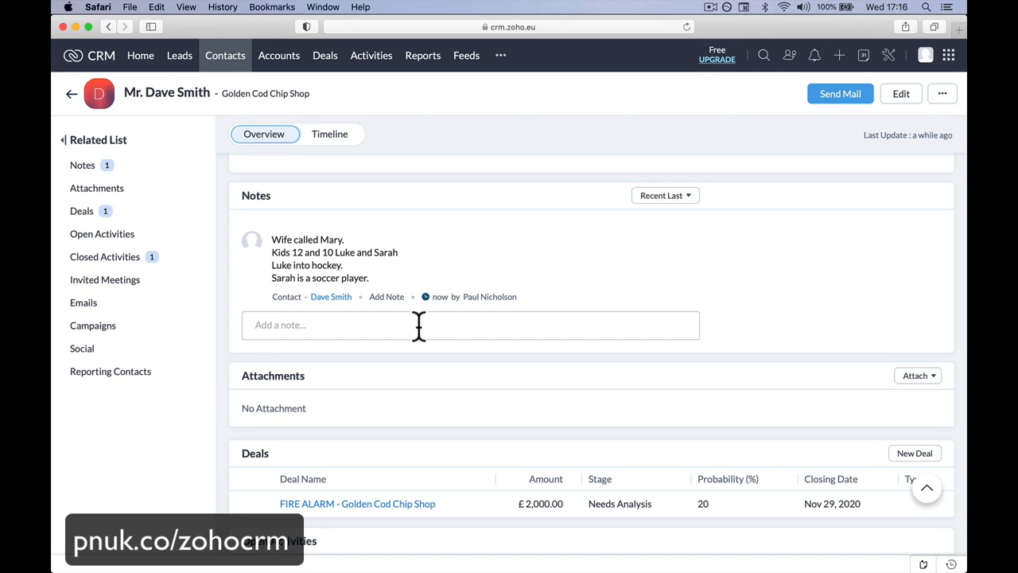
Step: Review the contact's saved note, details and activities, and go to the Open Activities and Deals related lists
scroll(420, 324, "up", 1)
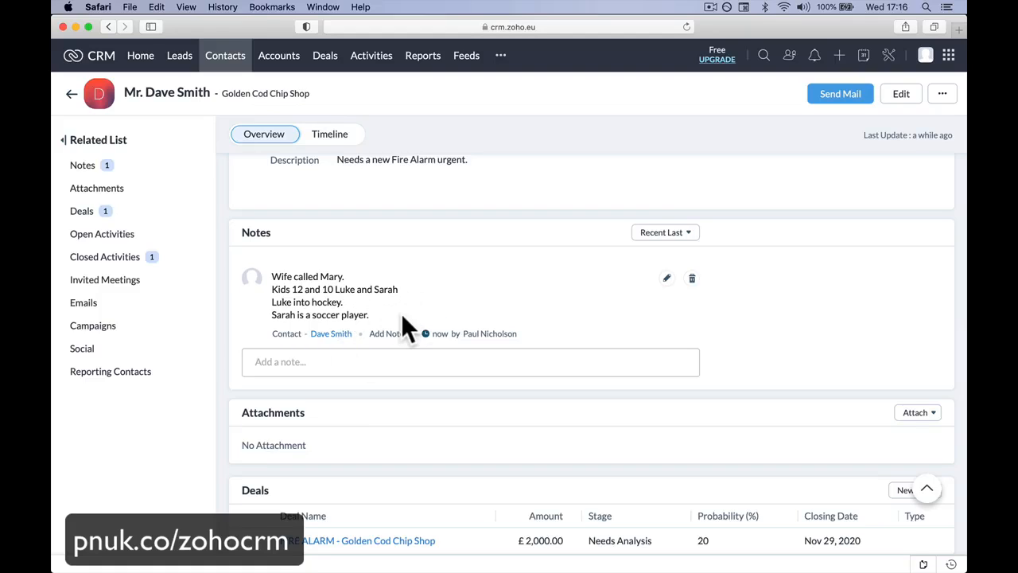
scroll(388, 306, "down", 5)
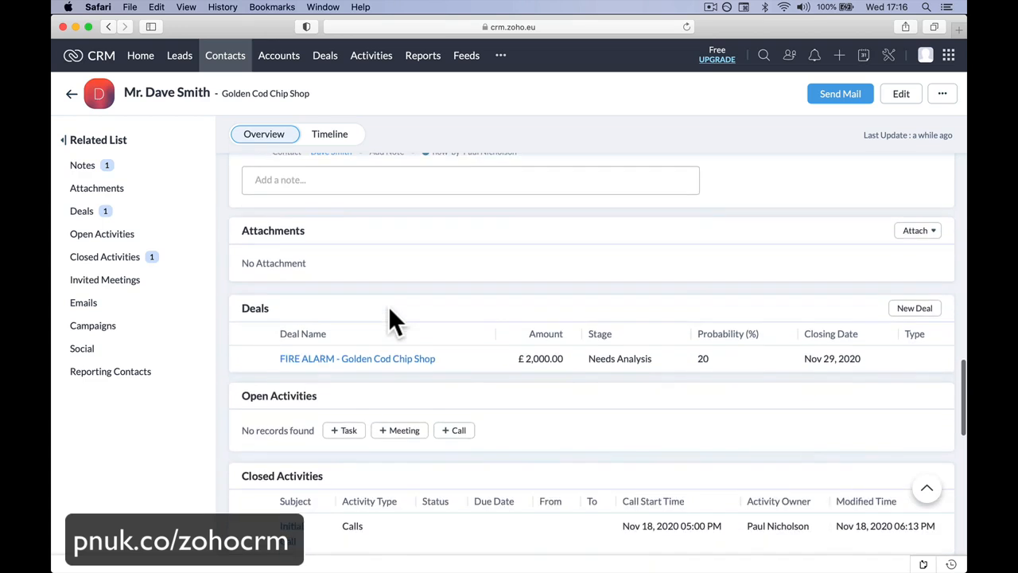
scroll(388, 307, "up", 3)
scroll(389, 306, "down", 8)
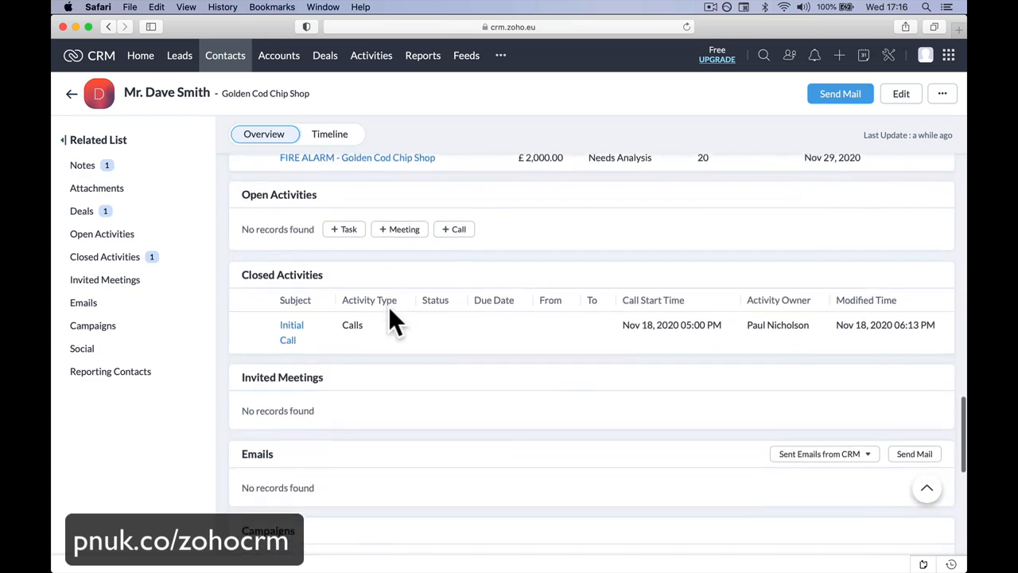
scroll(390, 312, "up", 15)
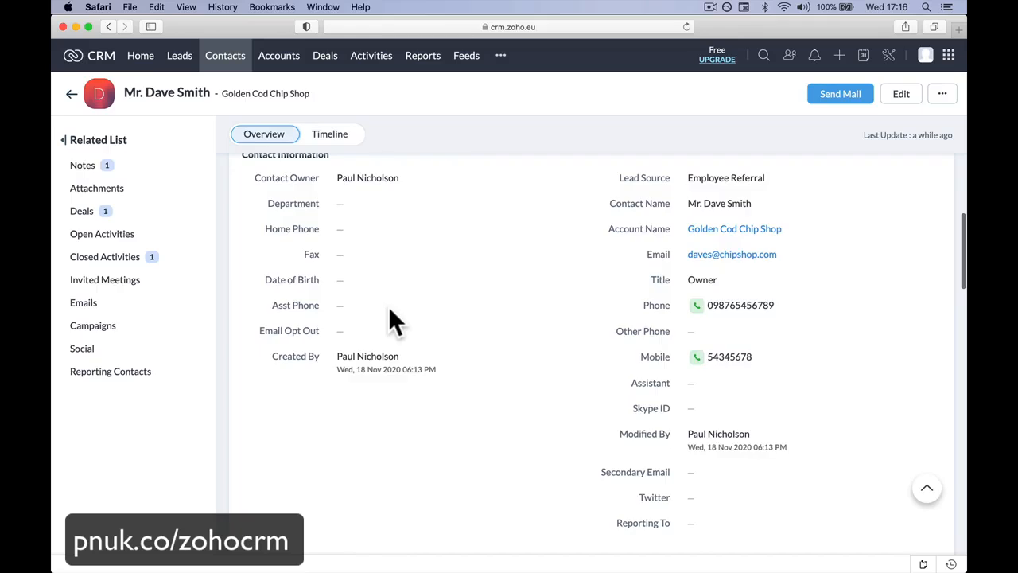
scroll(389, 311, "up", 8)
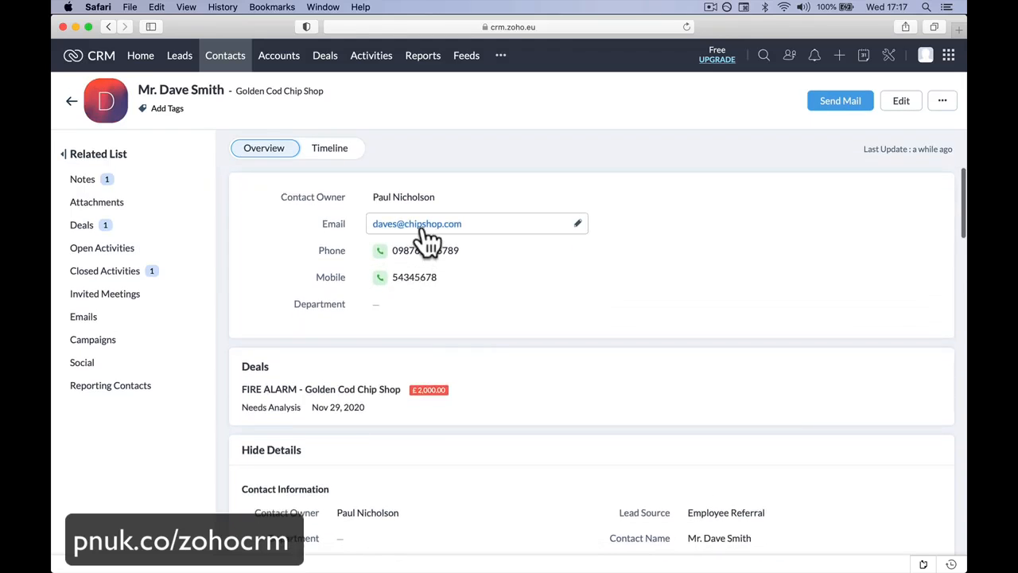
left_click(131, 247)
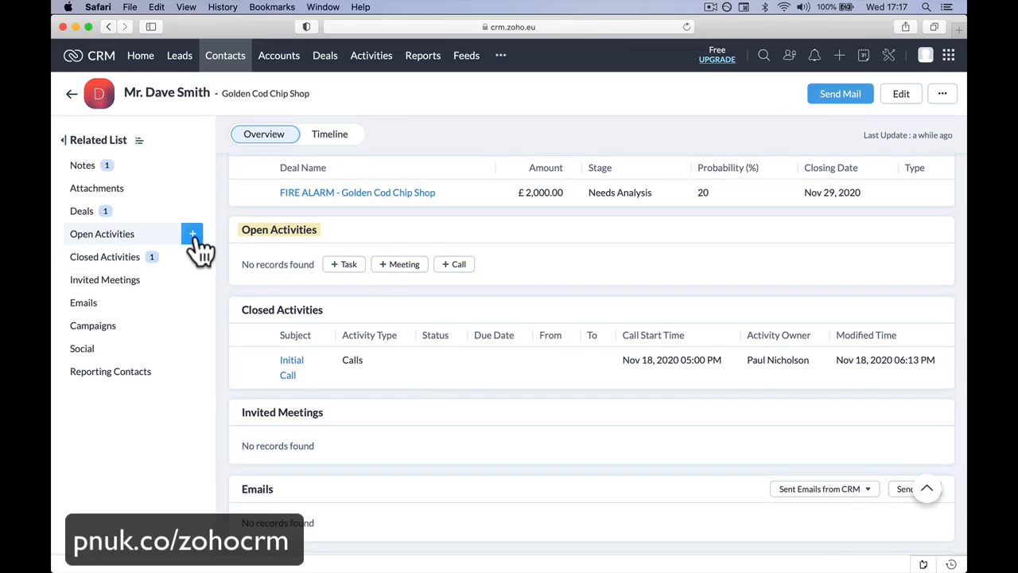
left_click(193, 239)
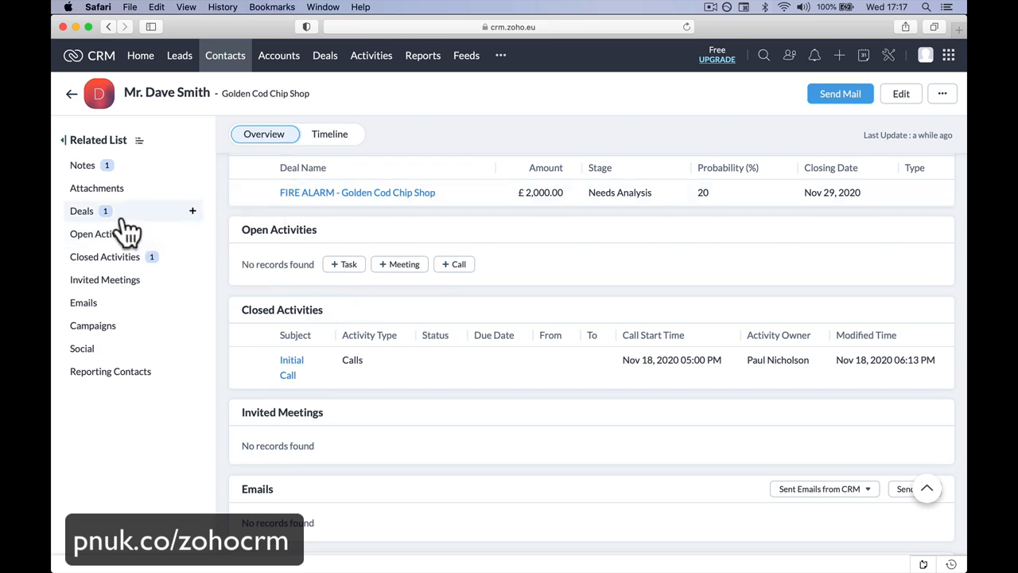
left_click(82, 210)
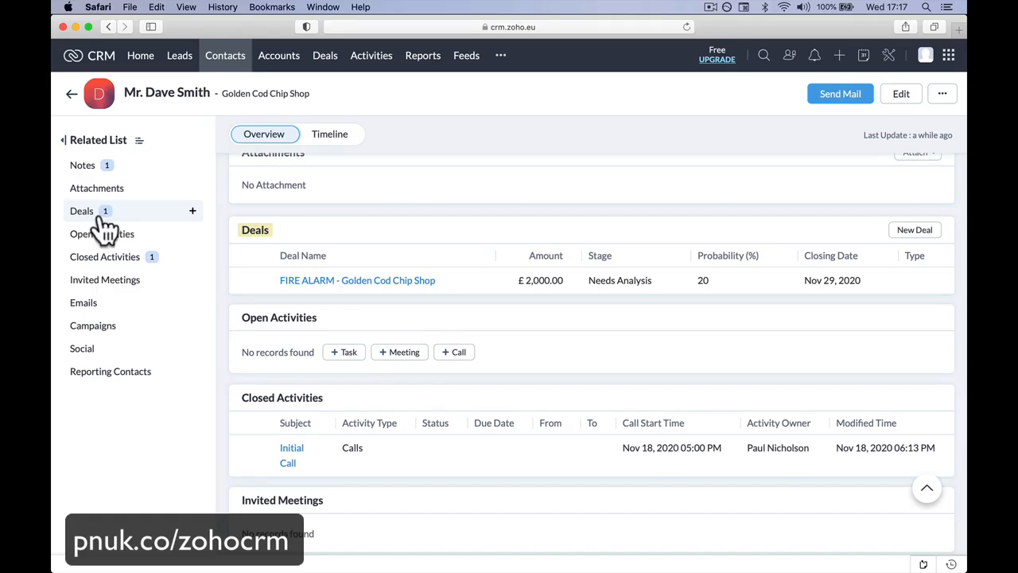
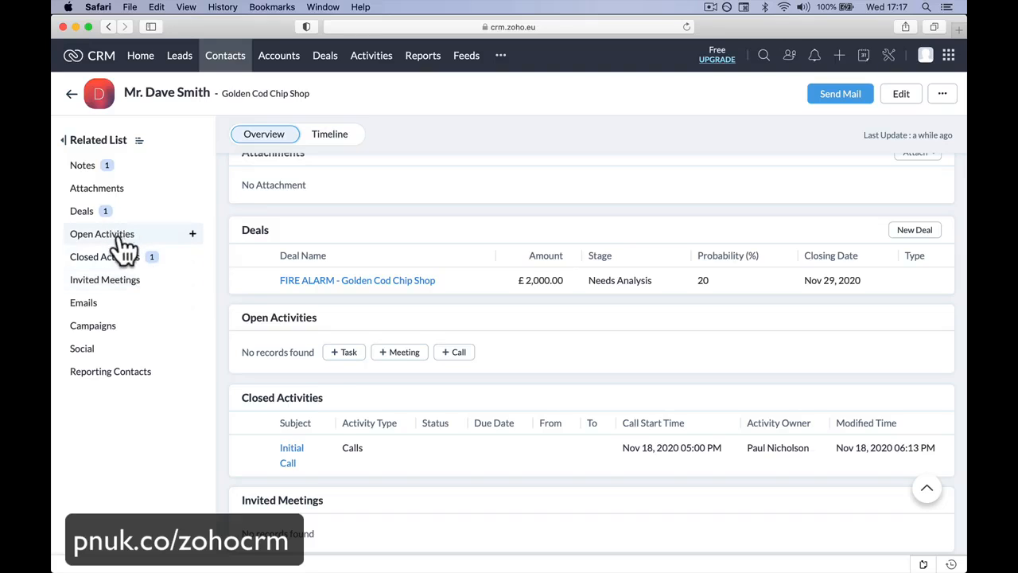
Step: Preview the new call form from the contact's open activities, cancel it, and show the activity types that can be added
left_click(193, 234)
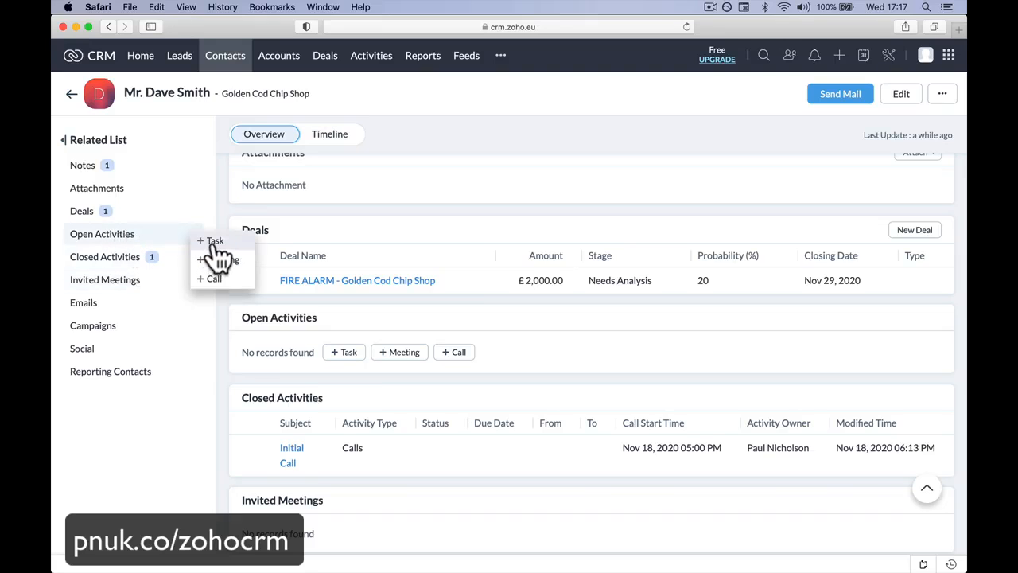
left_click(214, 278)
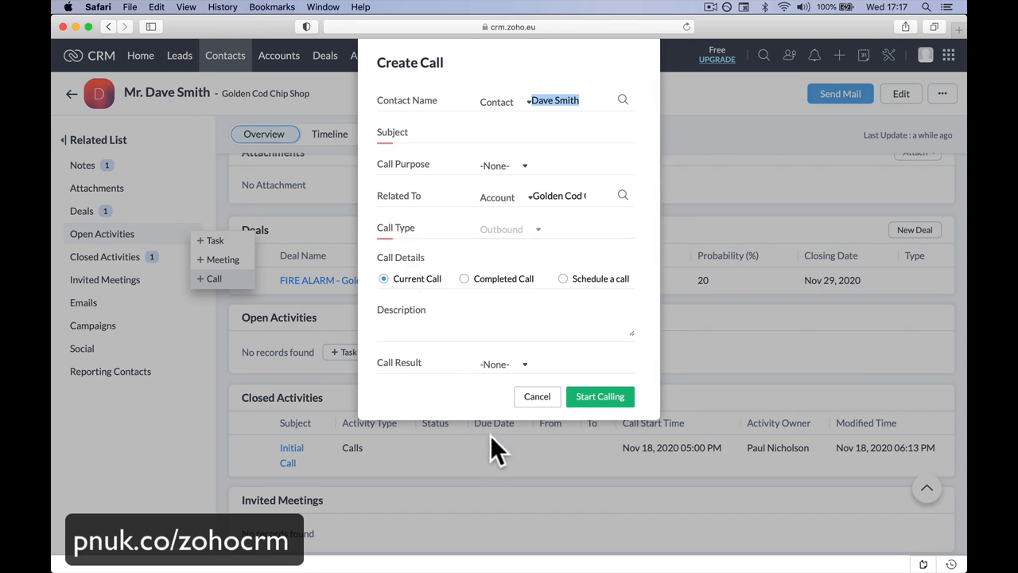
left_click(533, 397)
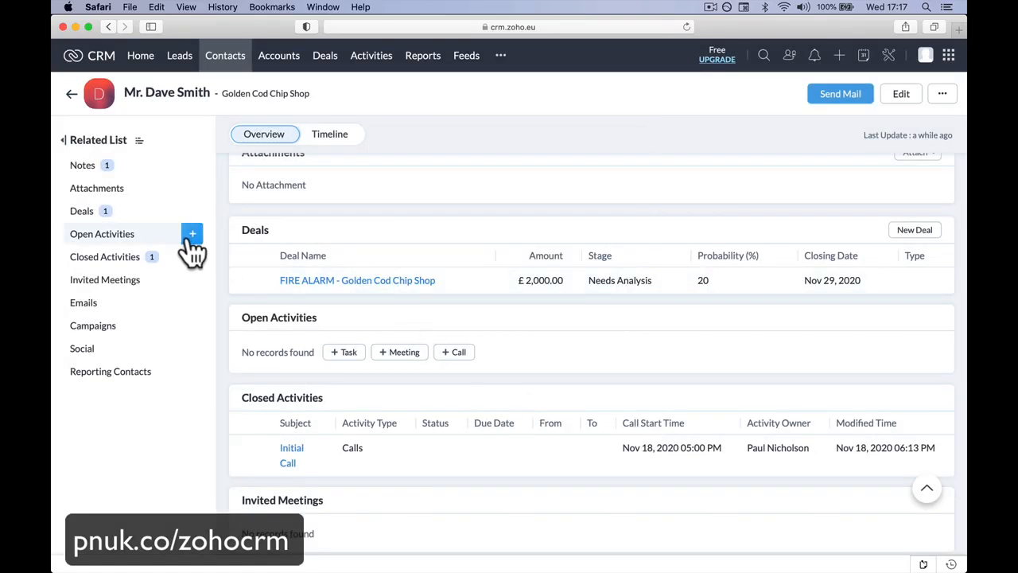
left_click(191, 238)
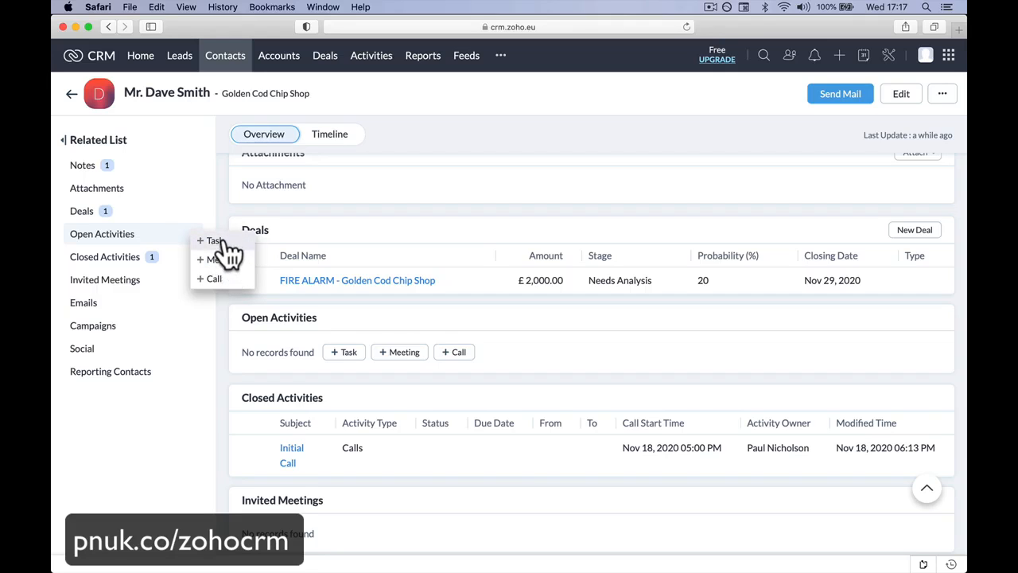
Step: Examine the contact's Social and Closed Activities lists, and return to the contact's summary details
left_click(183, 348)
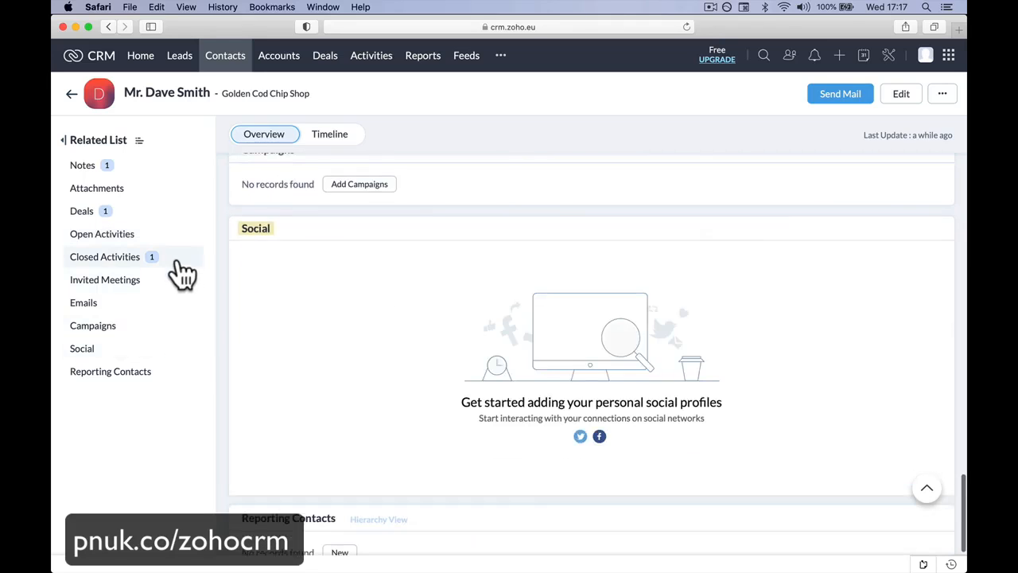
left_click(179, 264)
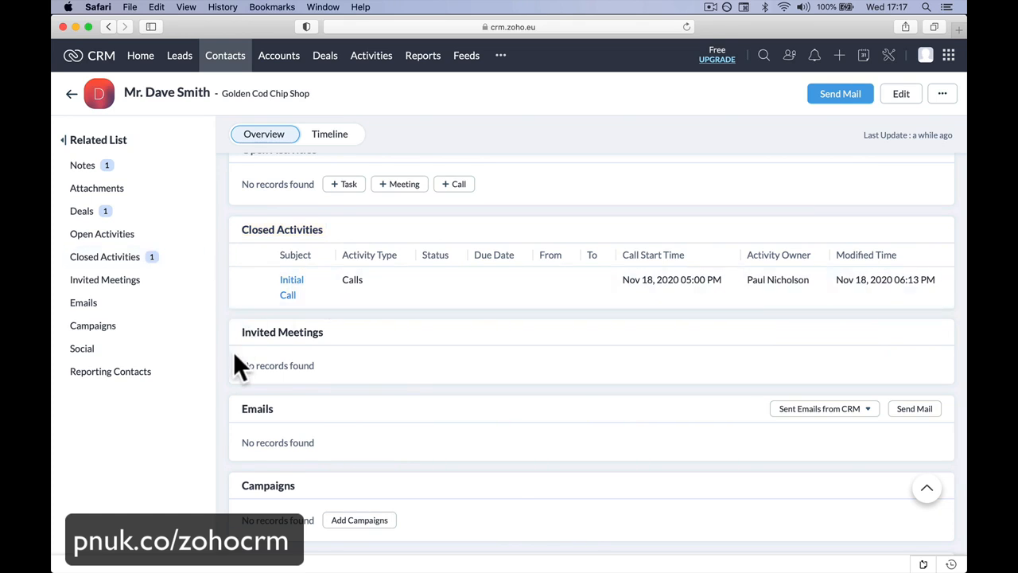
scroll(286, 316, "up", 10)
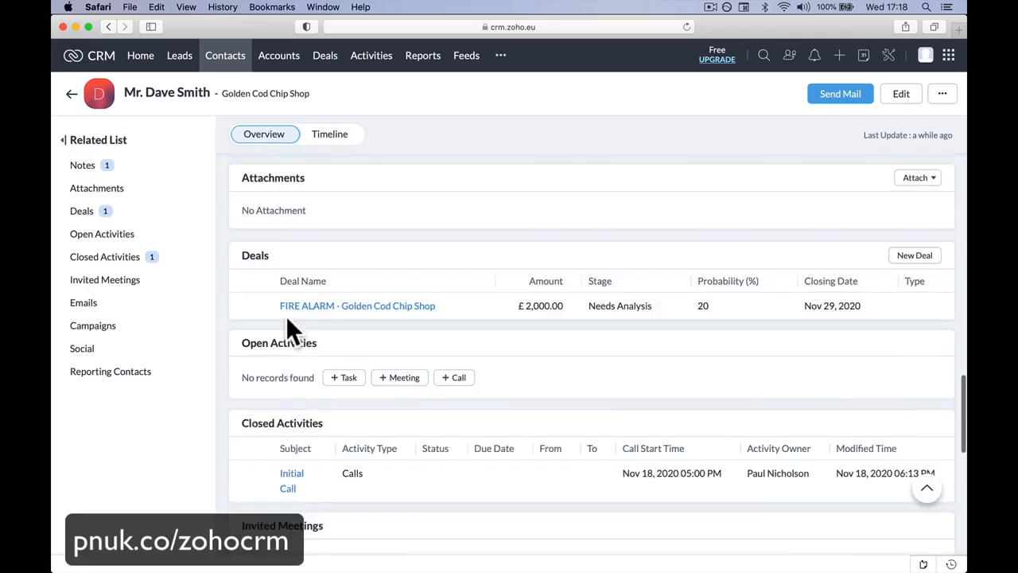
scroll(286, 316, "up", 1)
scroll(285, 316, "down", 4)
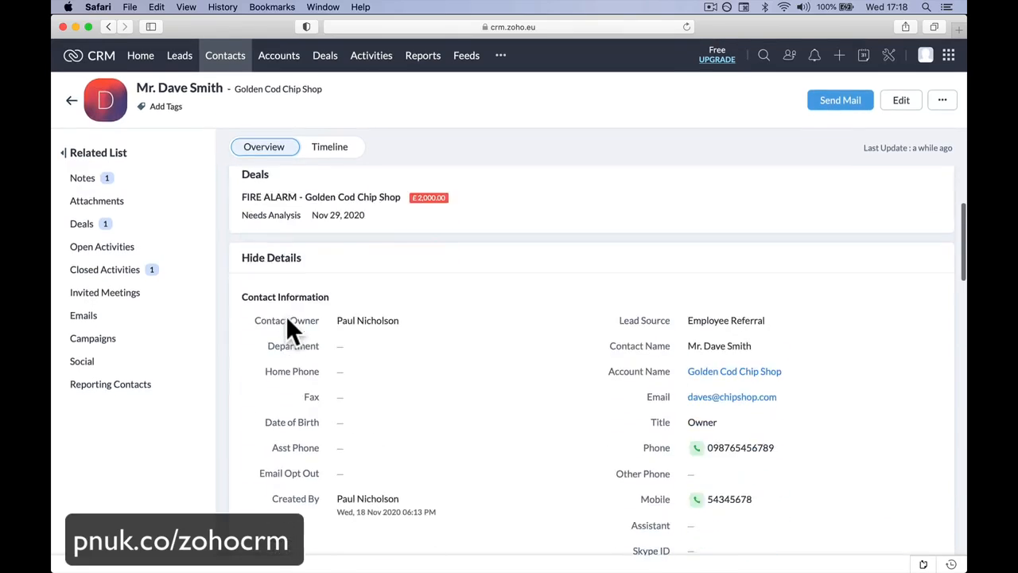
scroll(286, 316, "up", 3)
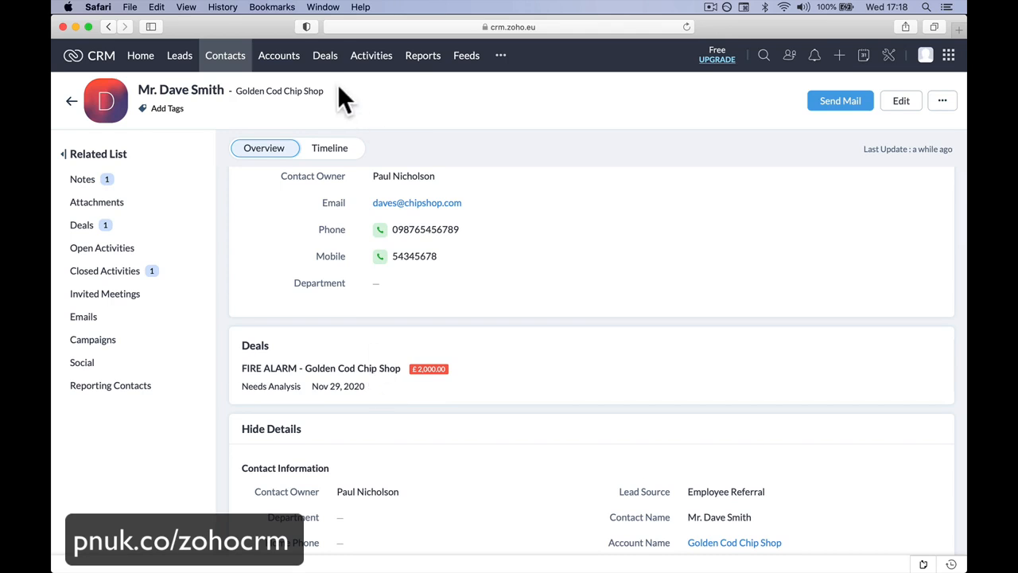
Step: View the deals by stage, and return to the contact to review its information, notes and deals
left_click(324, 57)
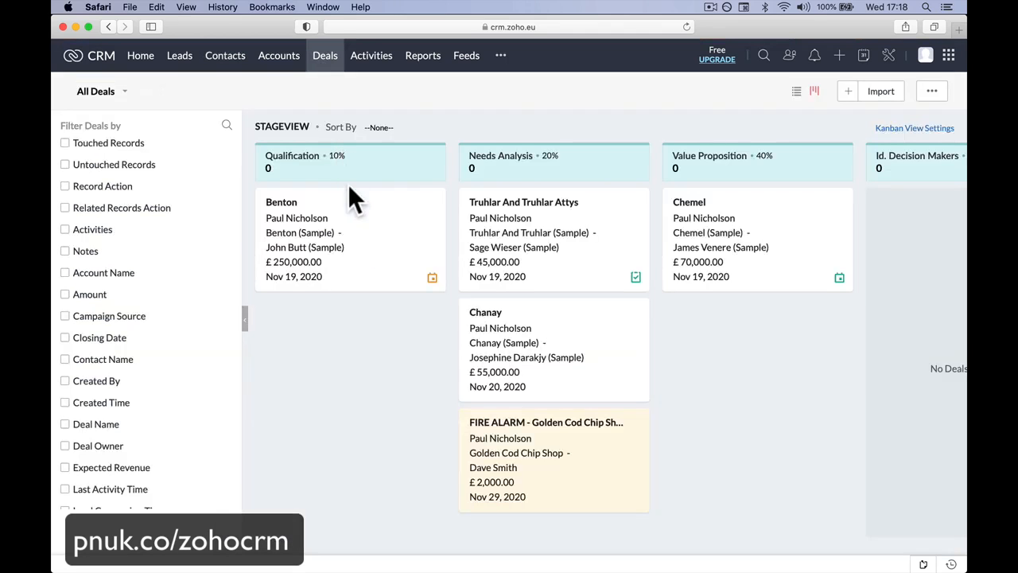
left_click(239, 60)
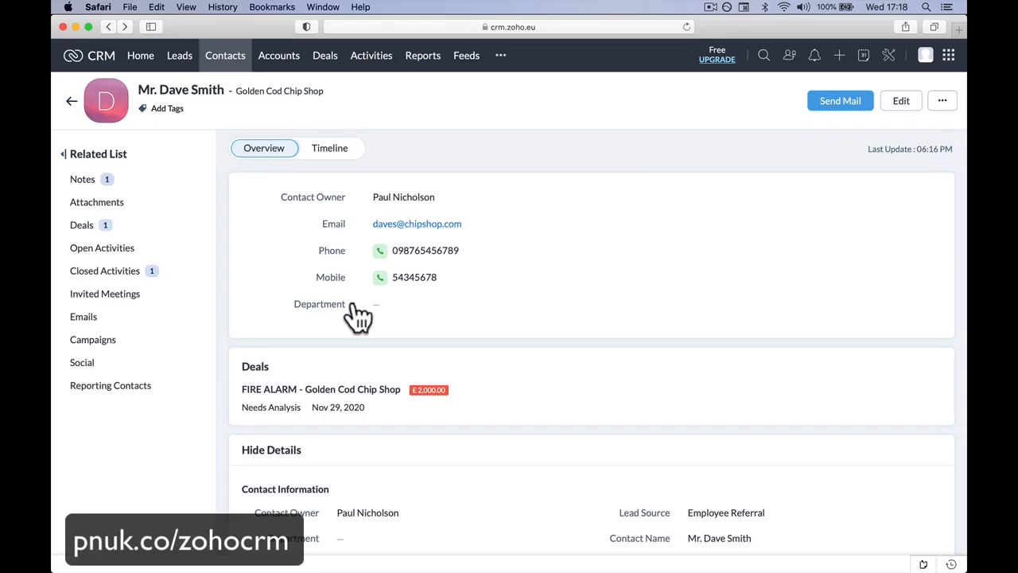
scroll(359, 335, "down", 6)
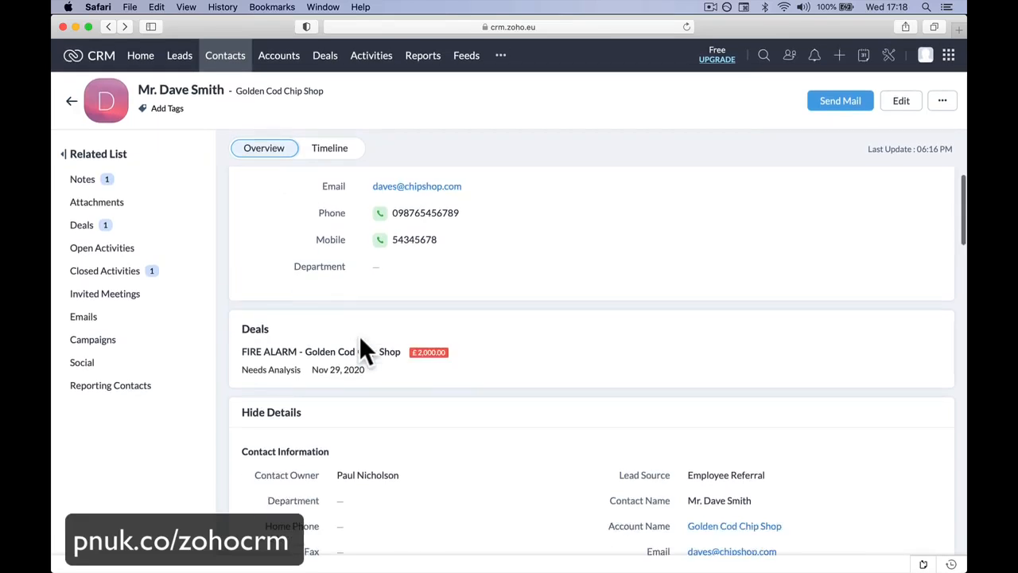
scroll(365, 350, "up", 3)
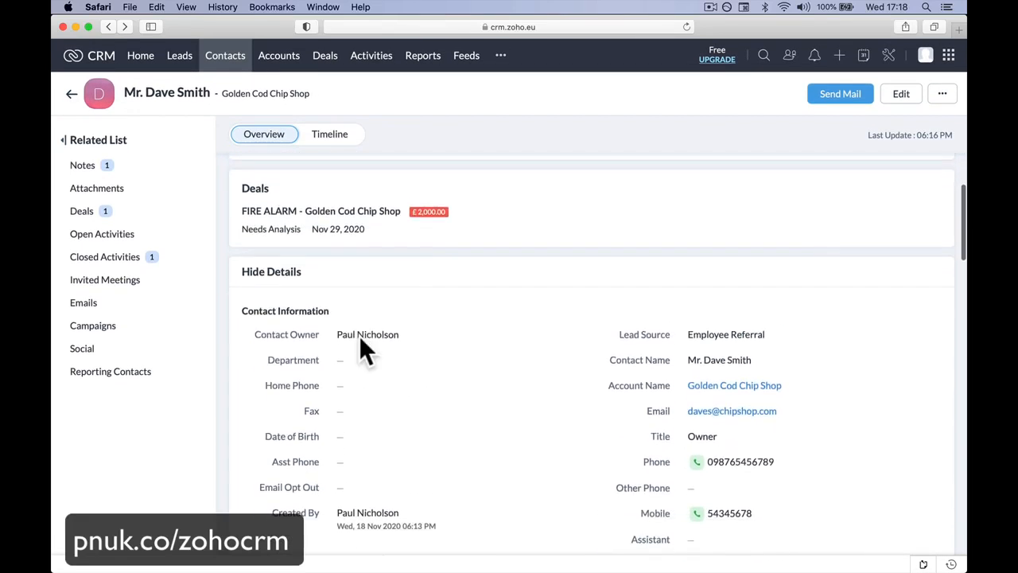
scroll(362, 342, "up", 4)
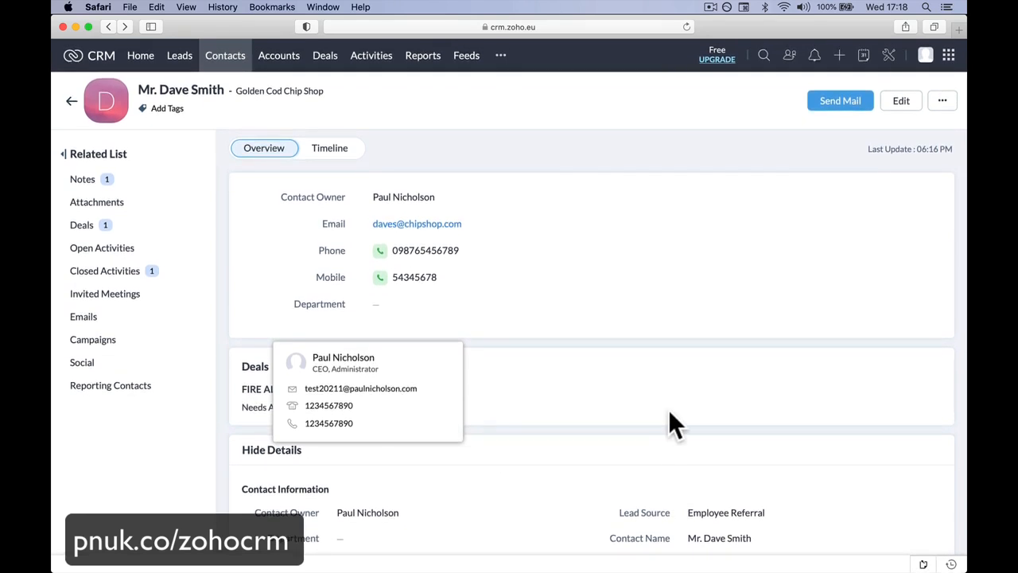
scroll(668, 409, "down", 6)
scroll(668, 408, "down", 10)
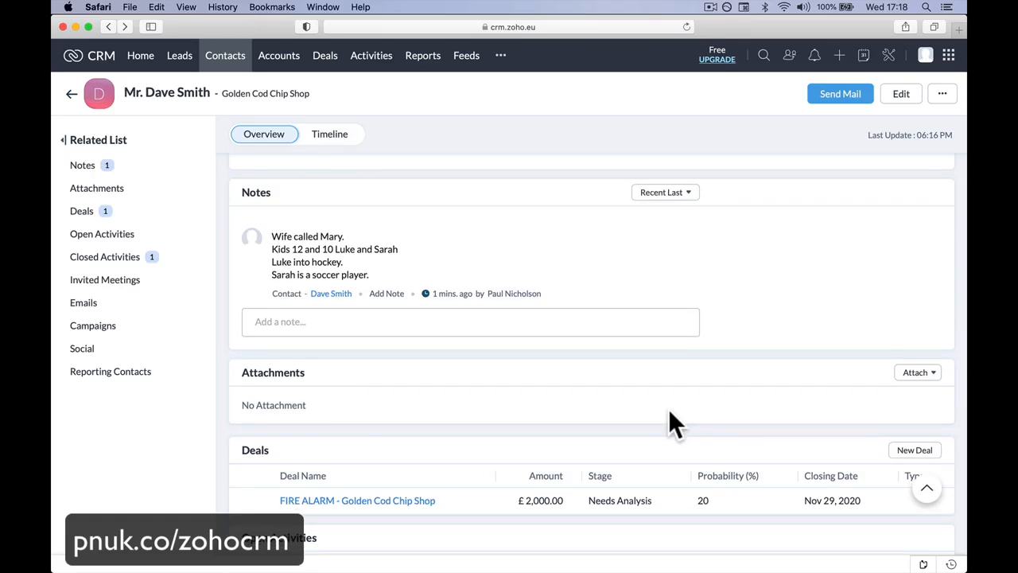
scroll(668, 409, "up", 15)
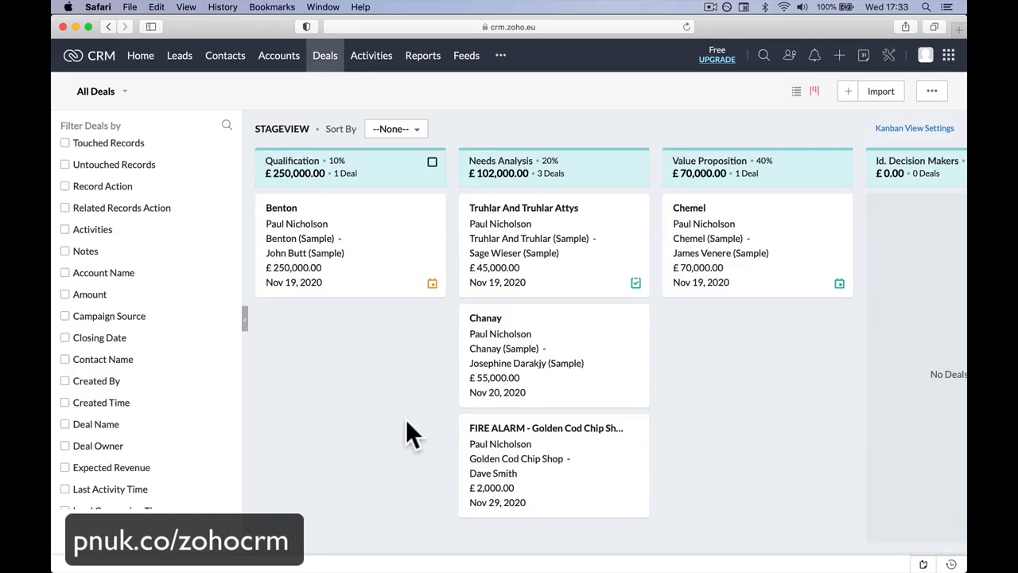
Step: Open the Golden Cod Chip Shop record from the list of accounts
left_click(224, 57)
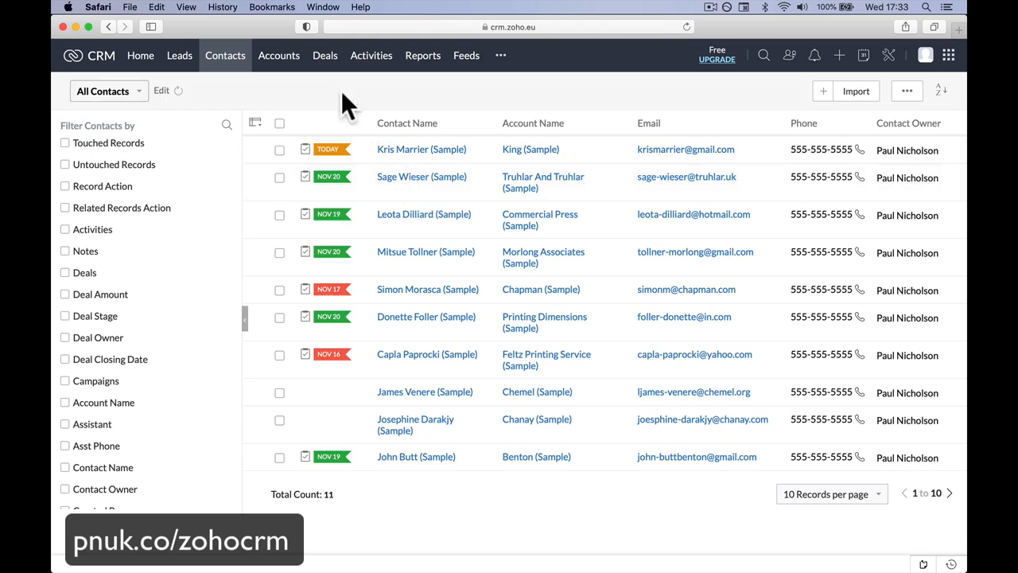
left_click(287, 62)
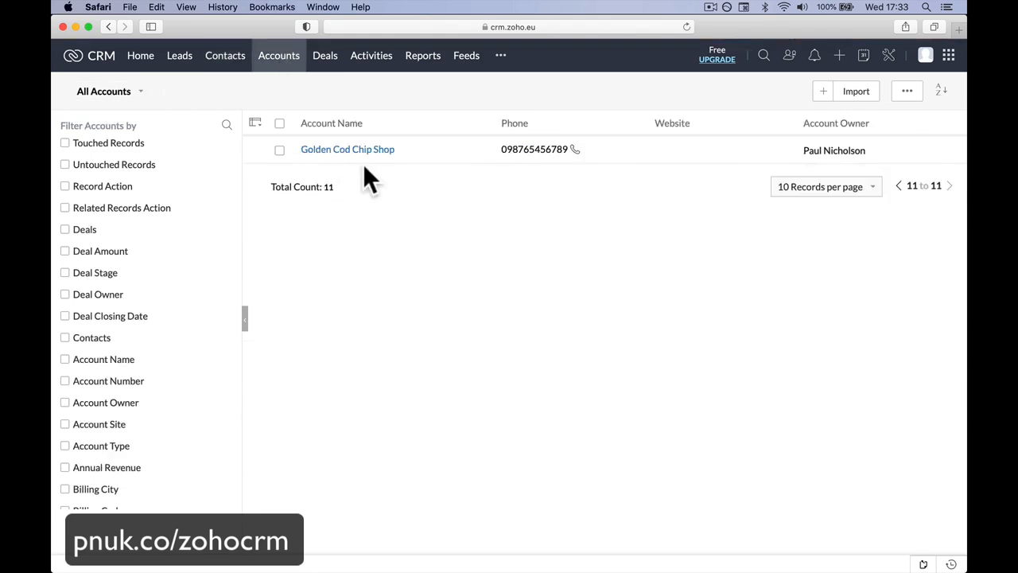
left_click(375, 151)
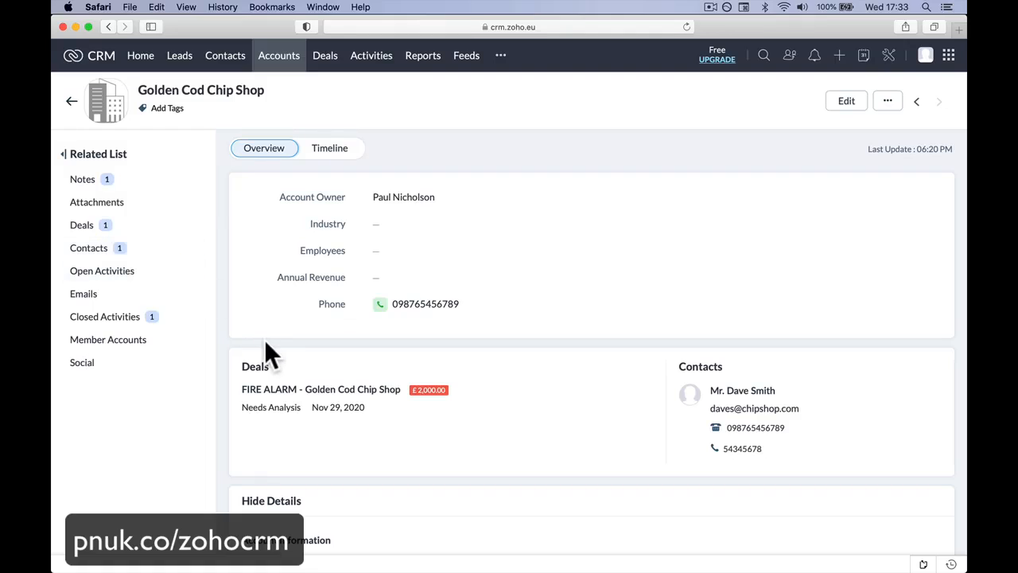
Step: Start a new contact under the account with the title Mr., and enter the contact's first name and last name in their separate fields
left_click(191, 248)
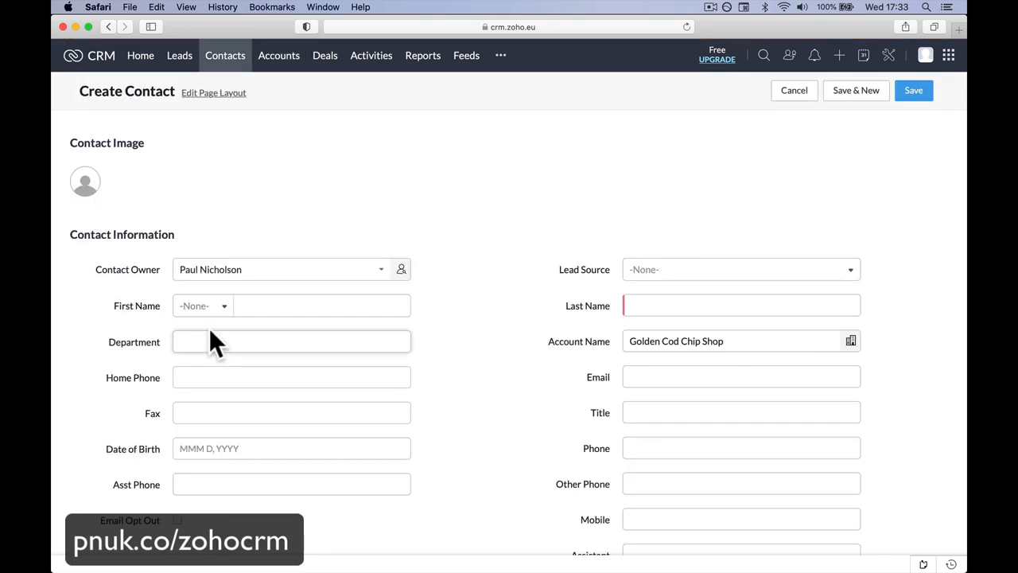
left_click(218, 308)
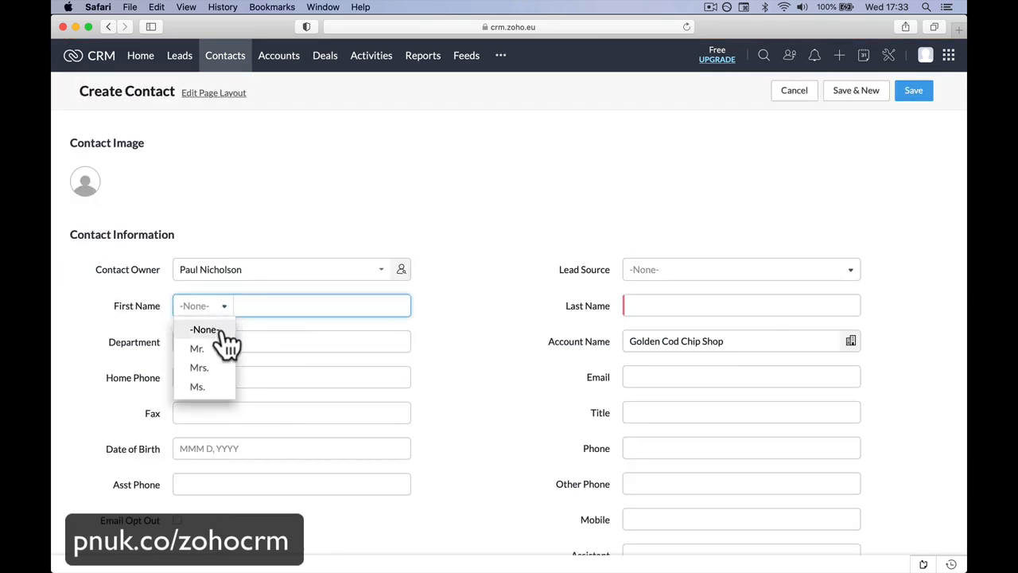
left_click(227, 348)
type("Job ")
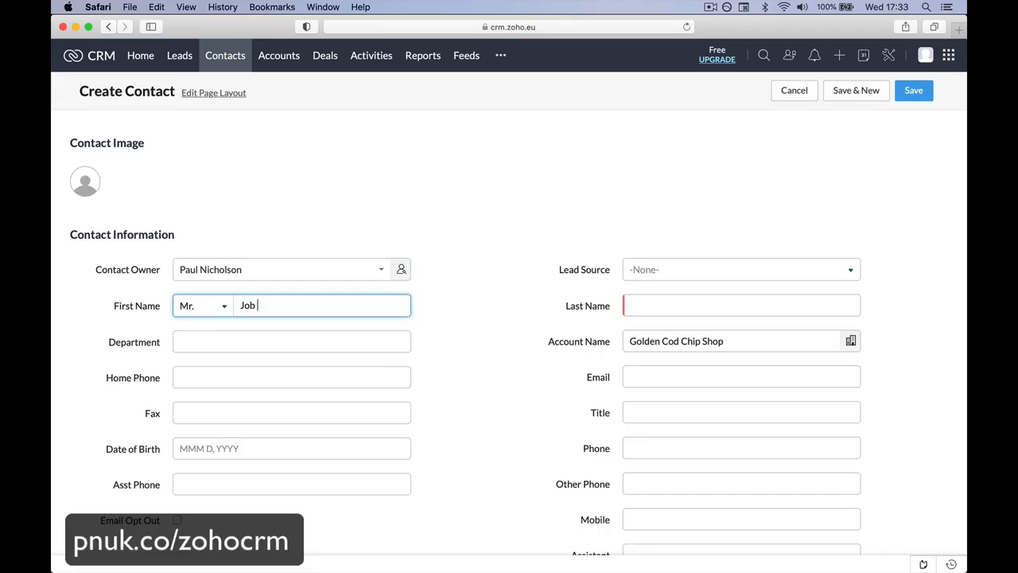
type("Bloggs")
key("Tab")
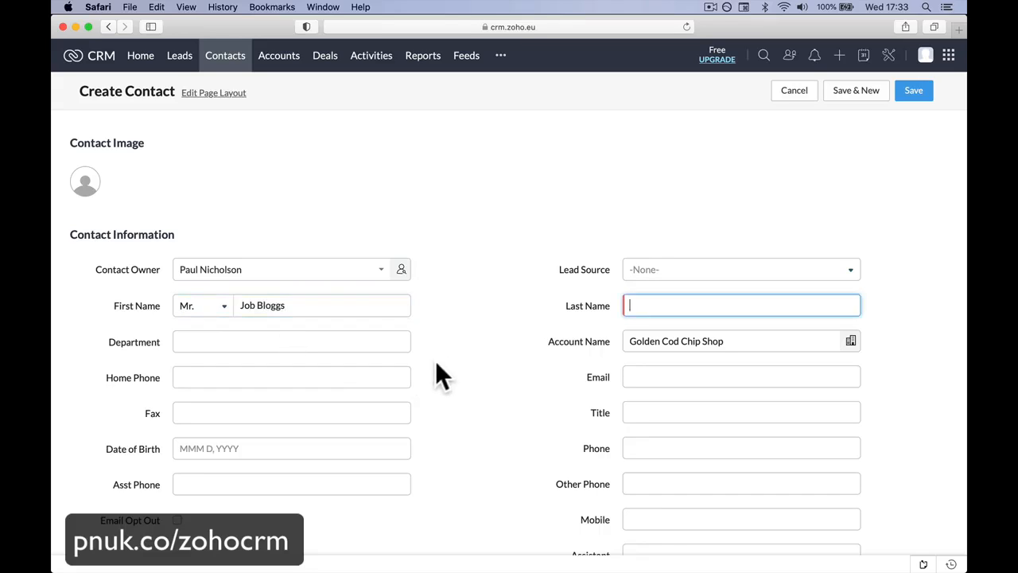
triple_click(305, 312)
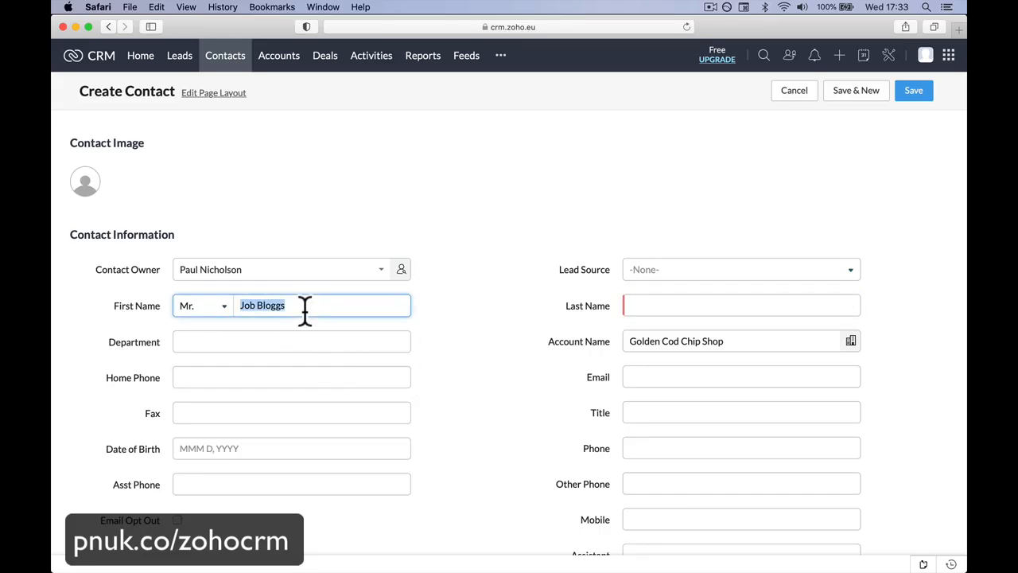
type("Joe")
key("Tab")
type("Blo")
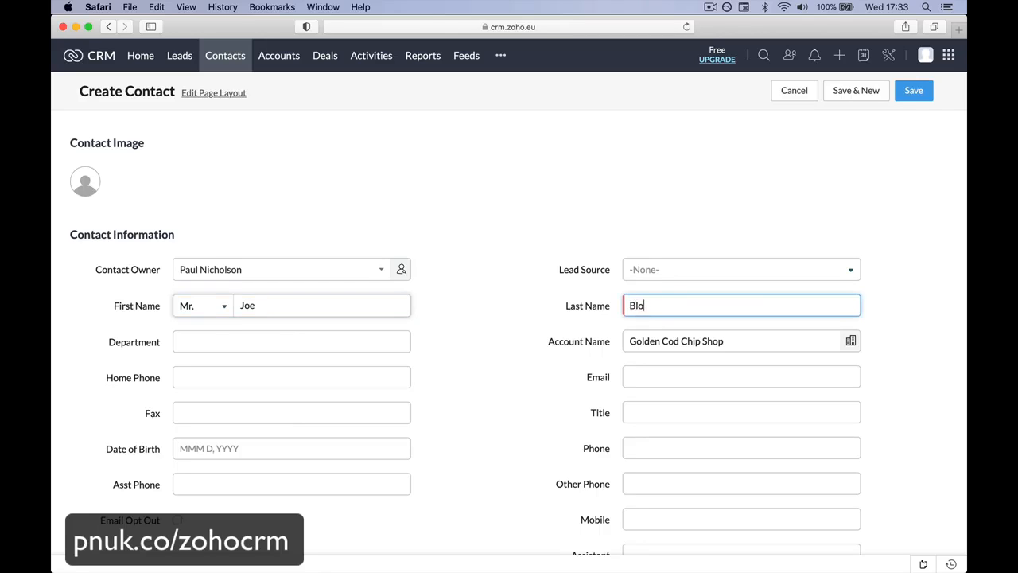
type("ggs")
Step: Set the new contact to report to the account's existing contact, and save the record
scroll(479, 482, "down", 5)
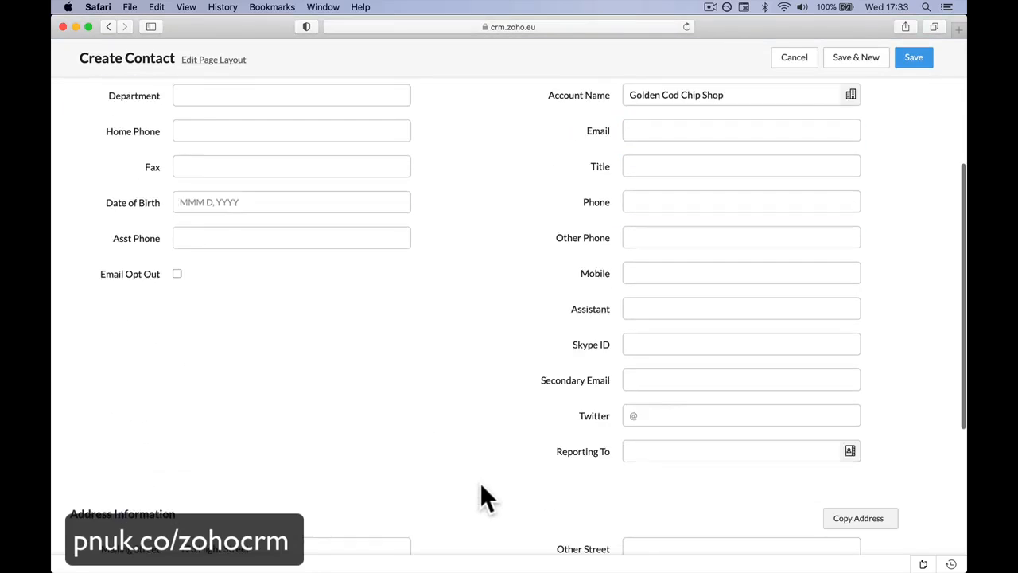
left_click(664, 454)
scroll(663, 454, "down", 2)
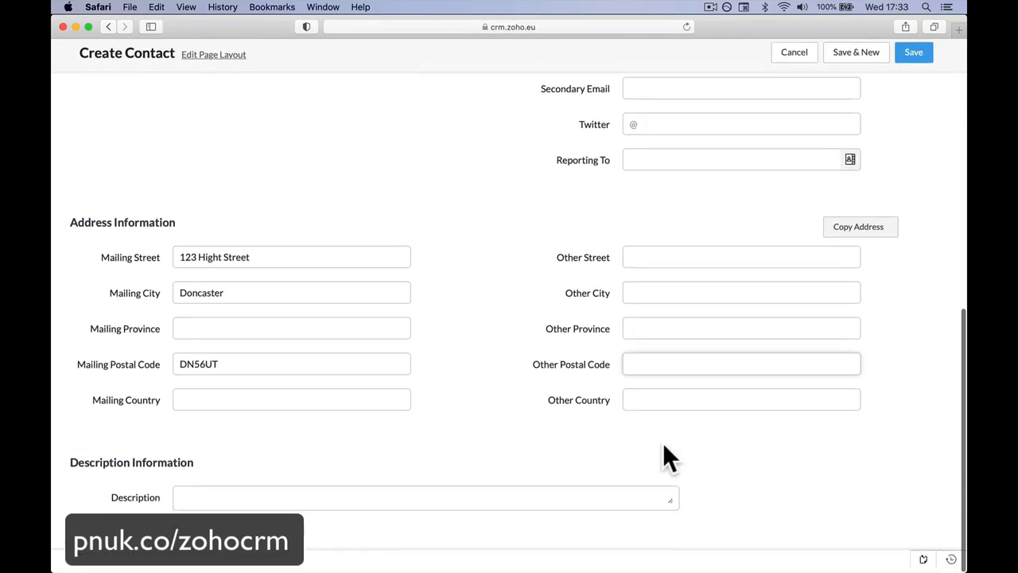
left_click(798, 159)
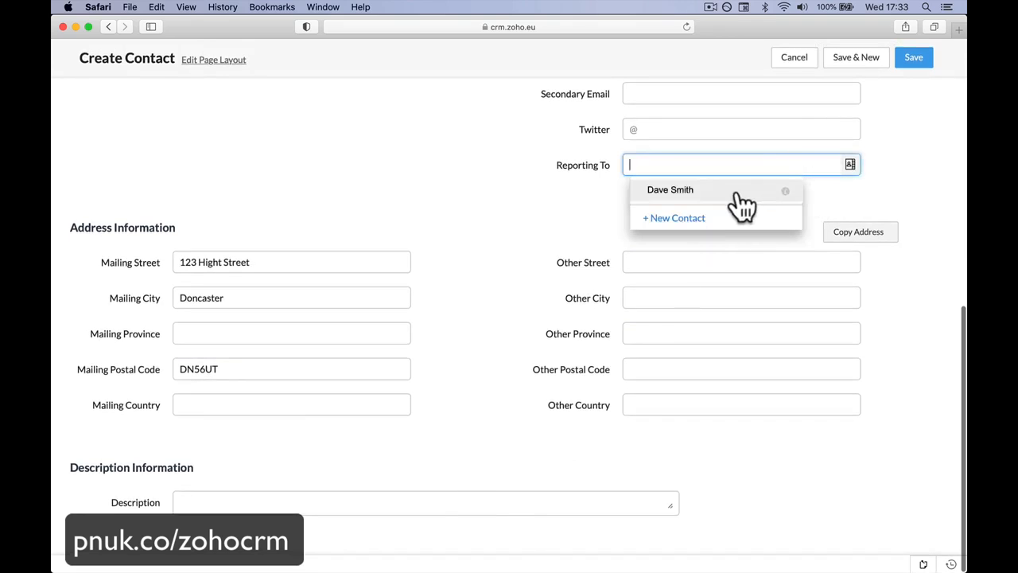
left_click(736, 193)
scroll(620, 306, "up", 10)
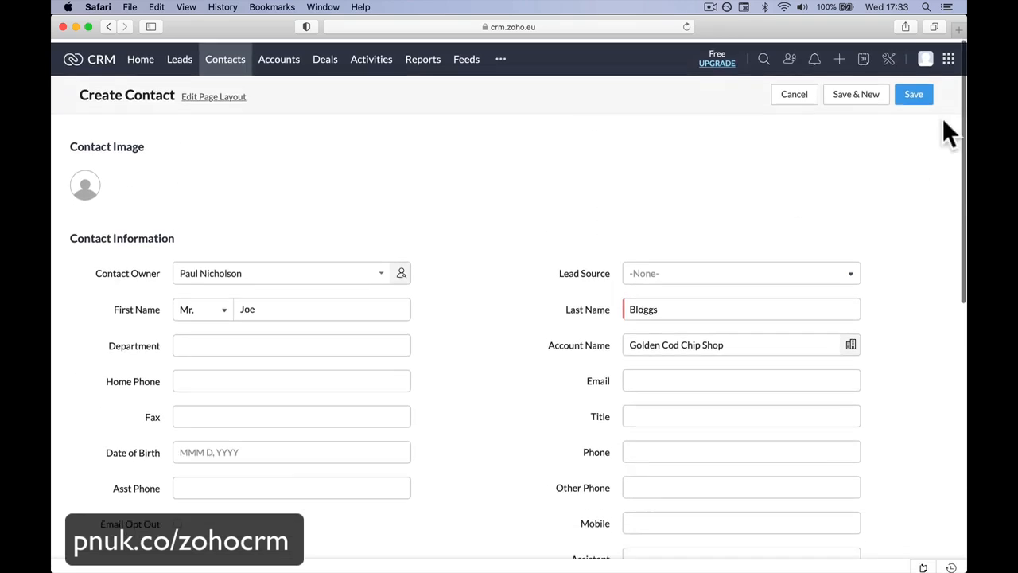
left_click(913, 94)
Step: Review the account's overview and its Contacts and Deals related lists
scroll(653, 310, "down", 2)
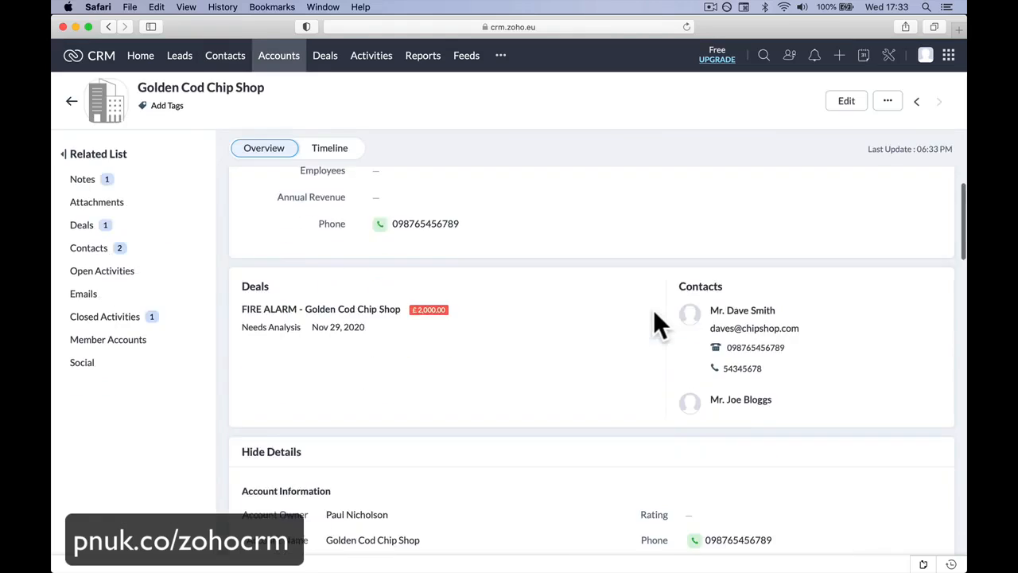
scroll(653, 309, "down", 10)
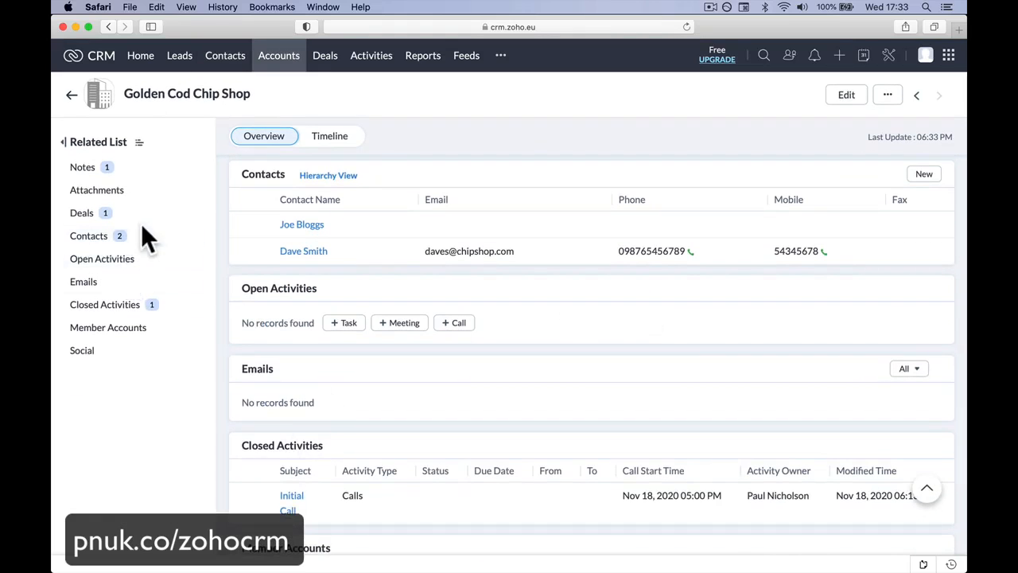
left_click(143, 229)
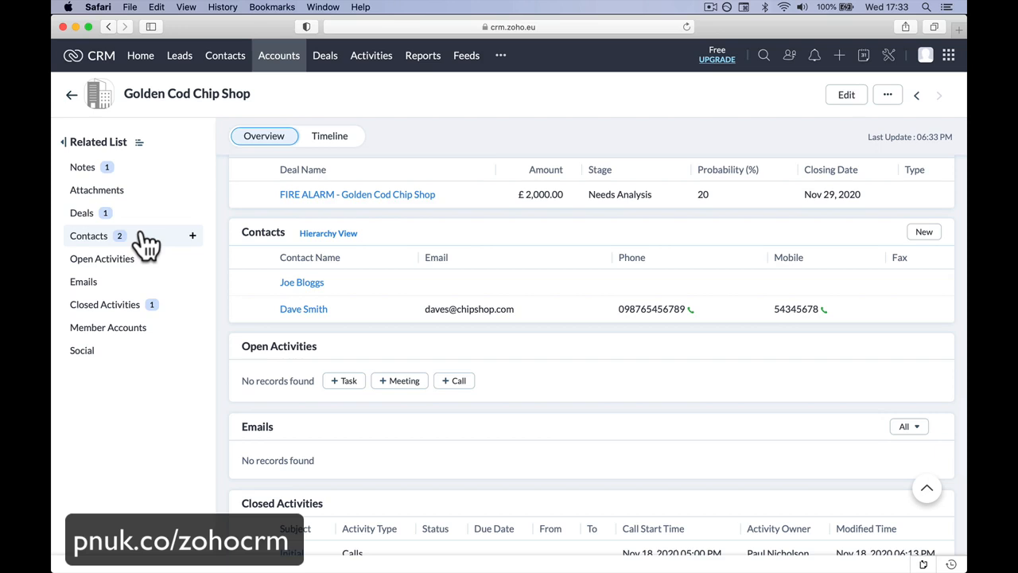
scroll(292, 220, "up", 10)
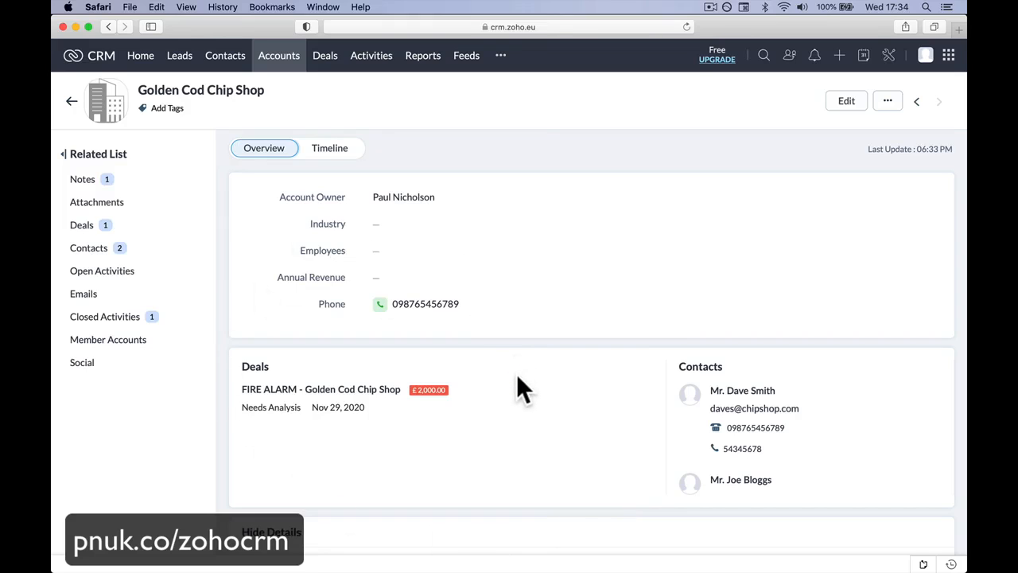
left_click(136, 229)
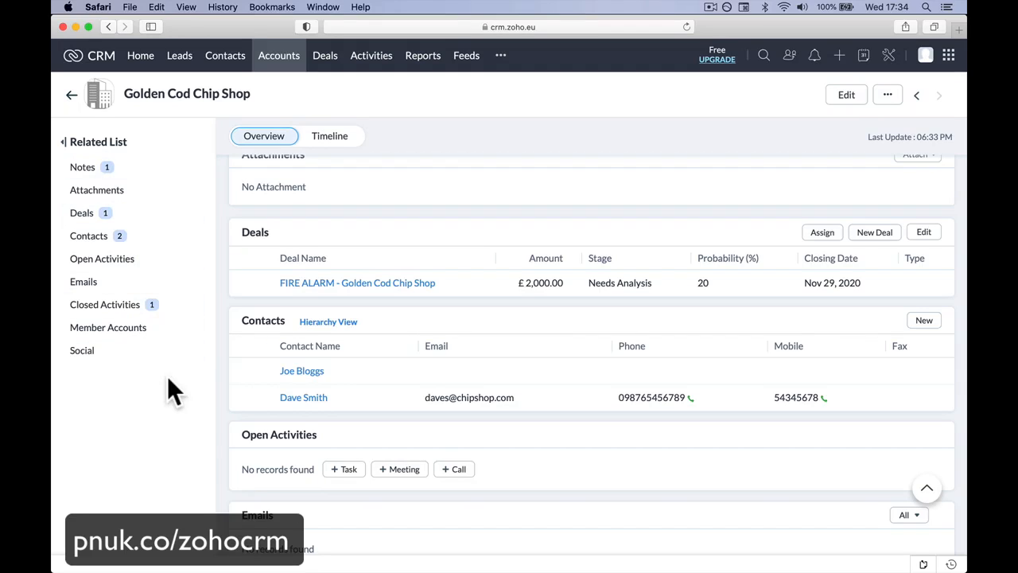
scroll(244, 239, "up", 10)
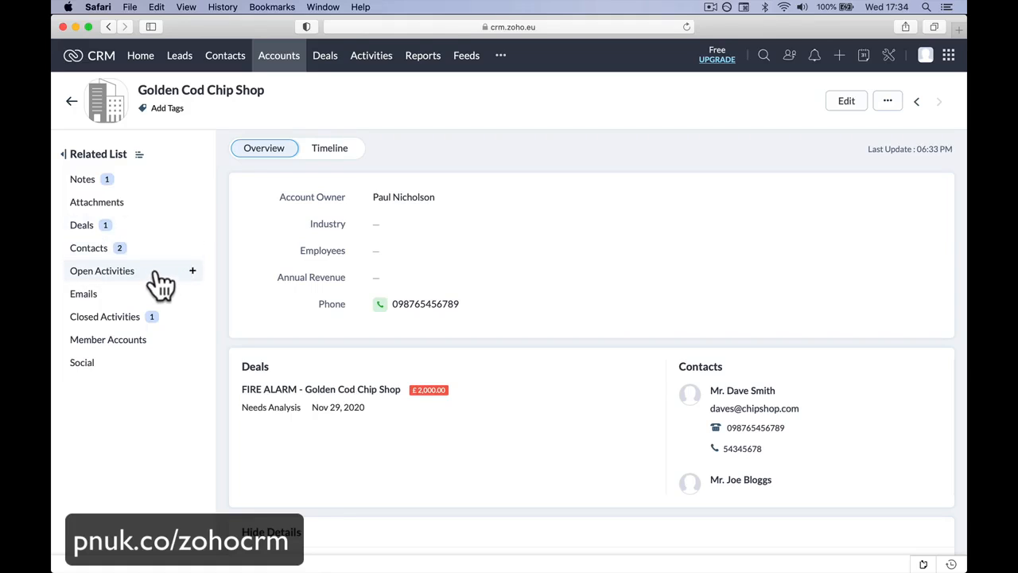
left_click(191, 272)
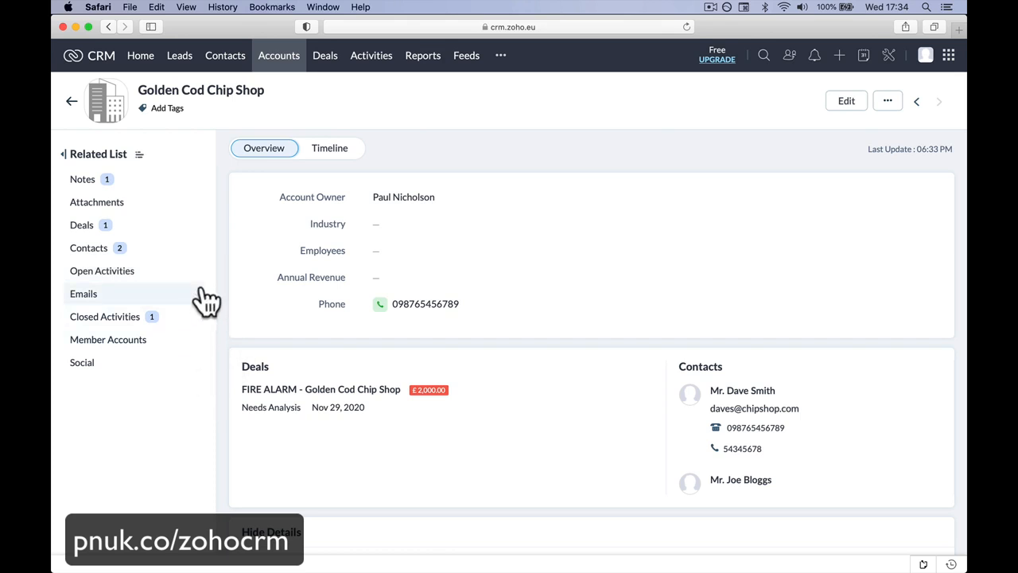
left_click(841, 57)
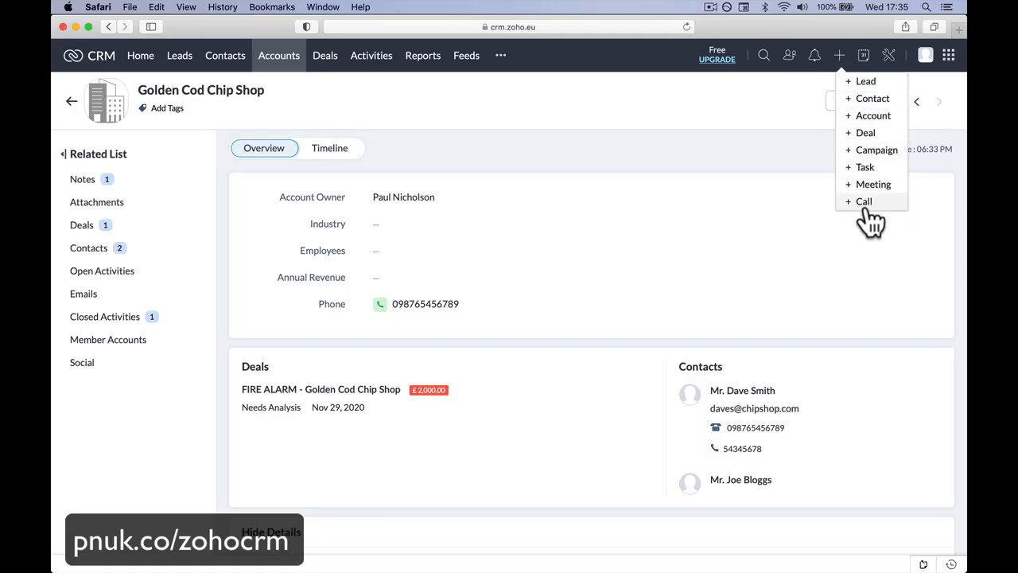
left_click(626, 137)
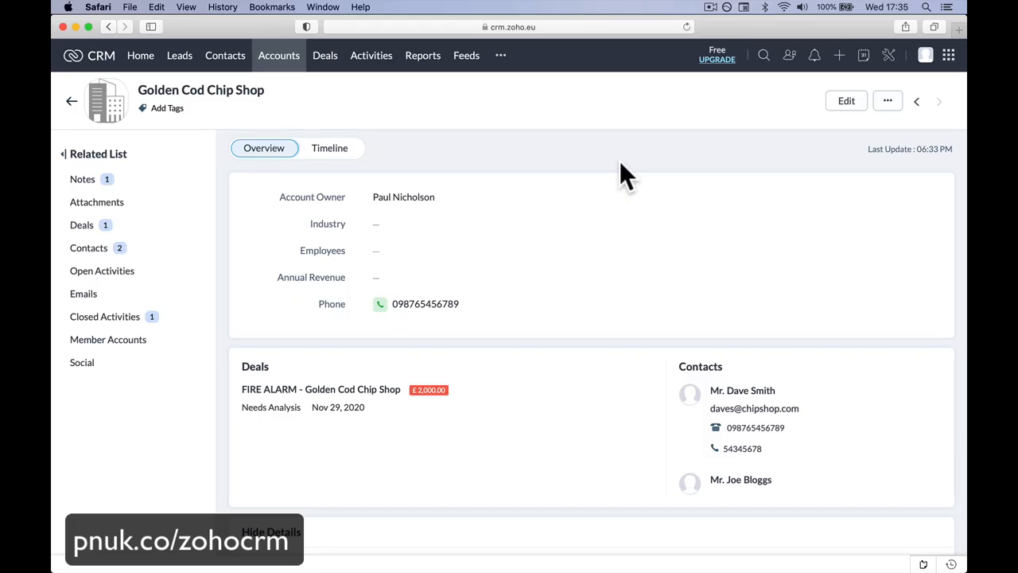
Step: Go back to the accounts list, then open the Deals module and look across its pipeline stages
left_click(275, 59)
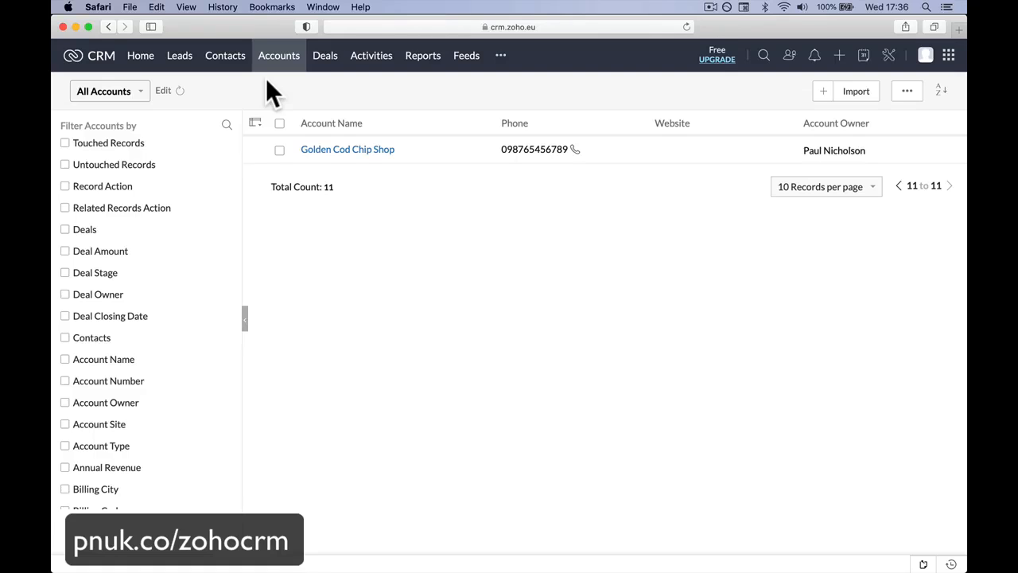
left_click(322, 69)
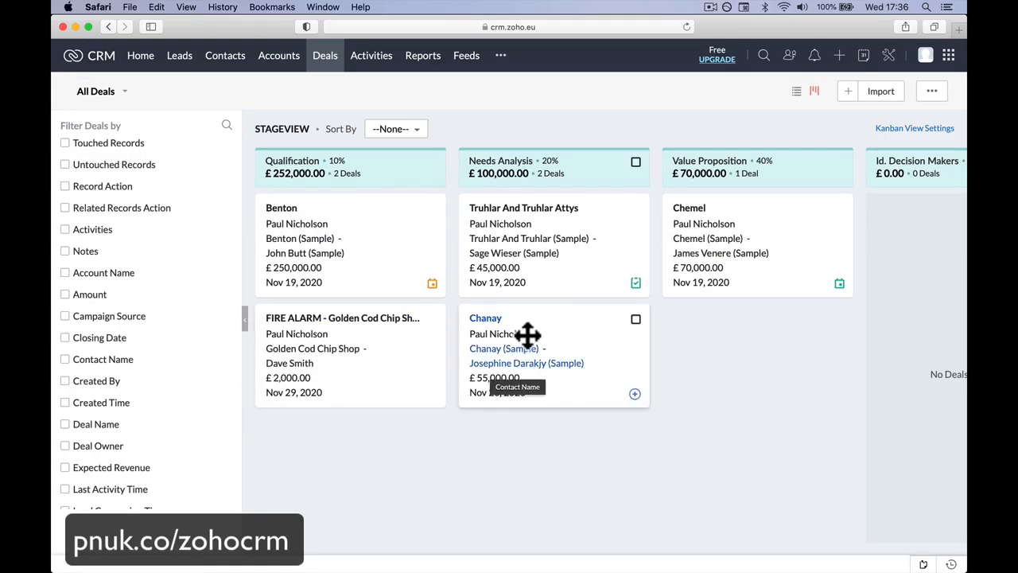
scroll(734, 293, "right", 10)
scroll(728, 293, "left", 10)
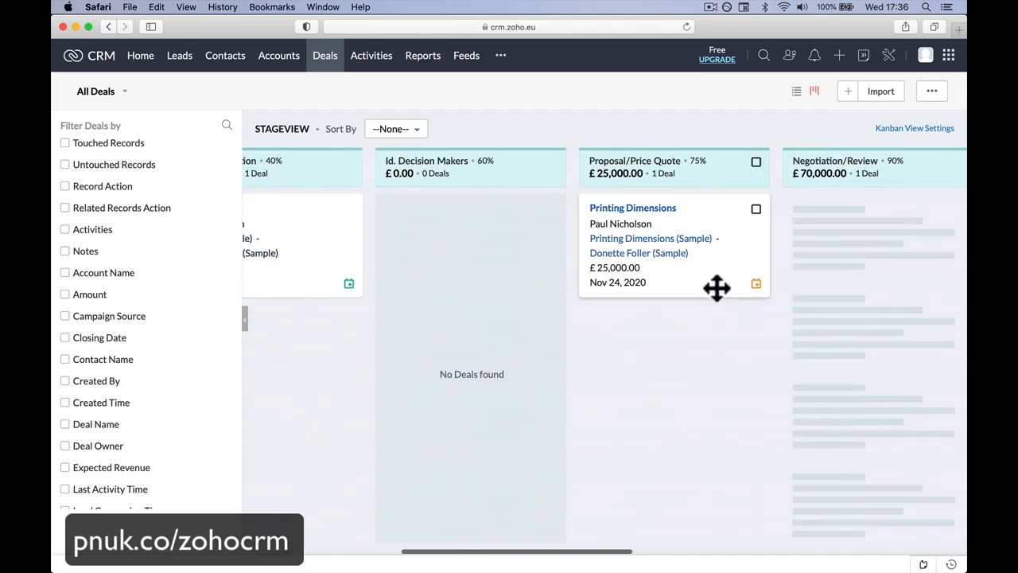
Step: Show all deals as a list and sort them by amount in descending order
left_click(797, 94)
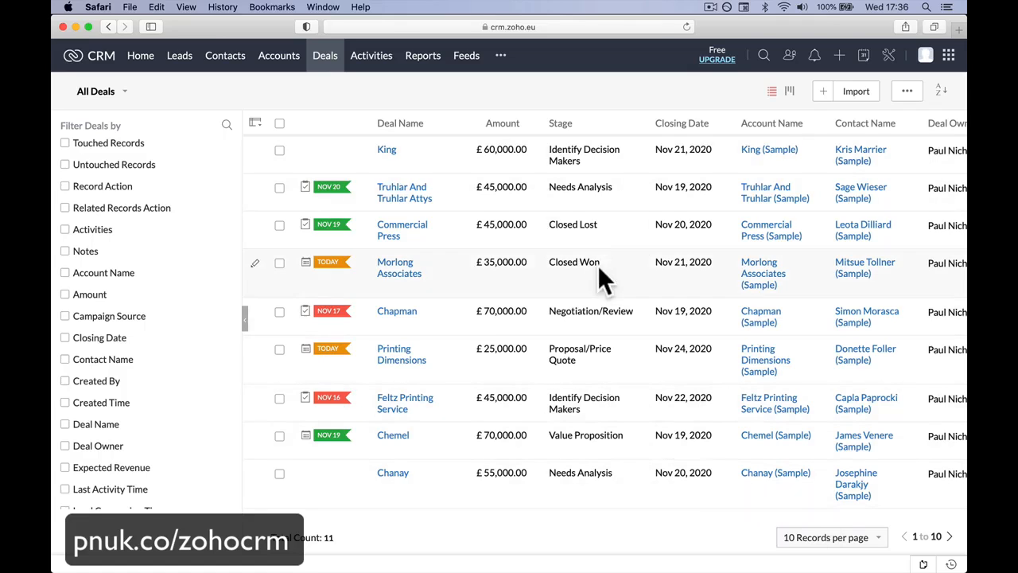
scroll(598, 267, "up", 1)
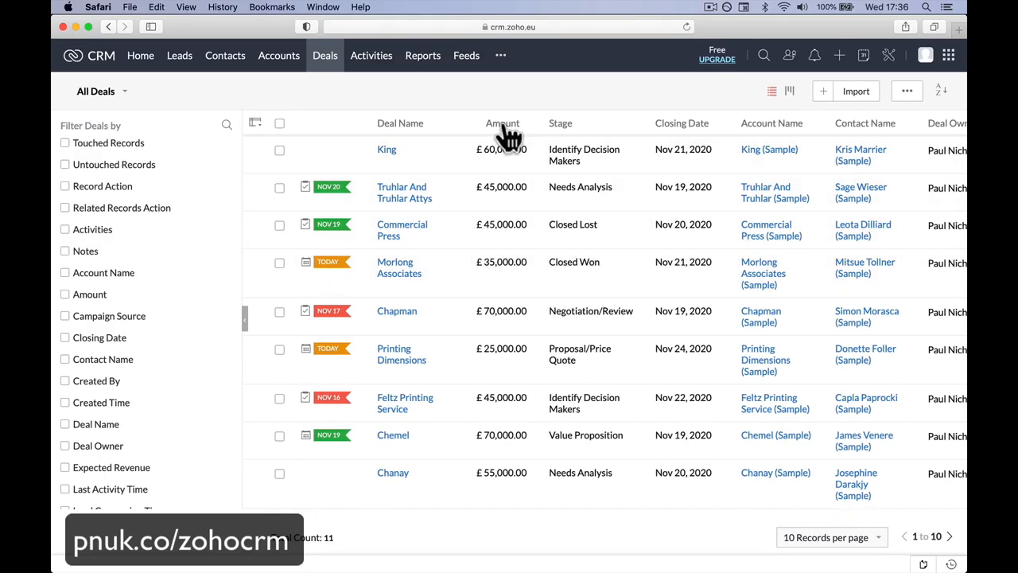
left_click(504, 173)
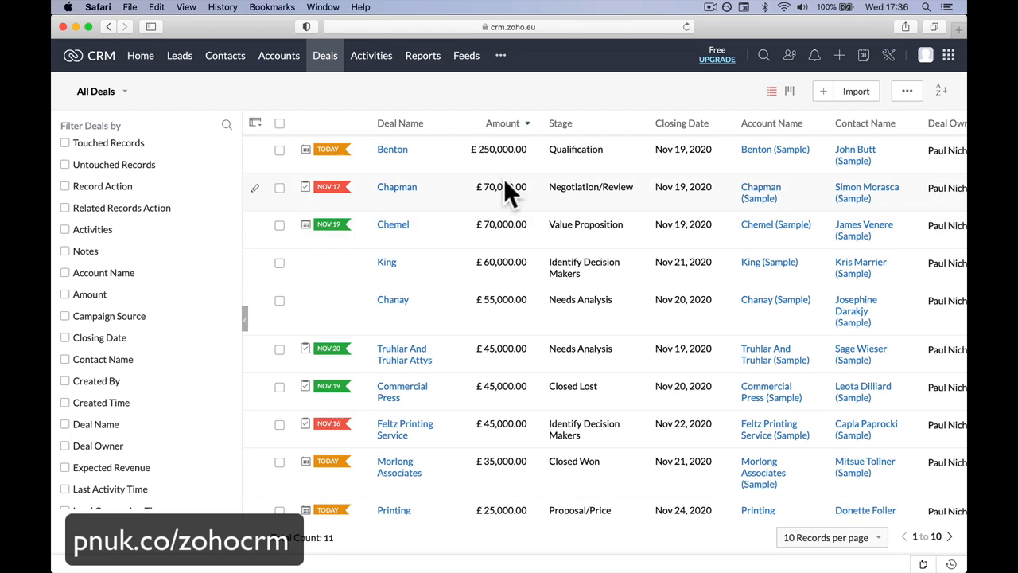
mouse_move(704, 134)
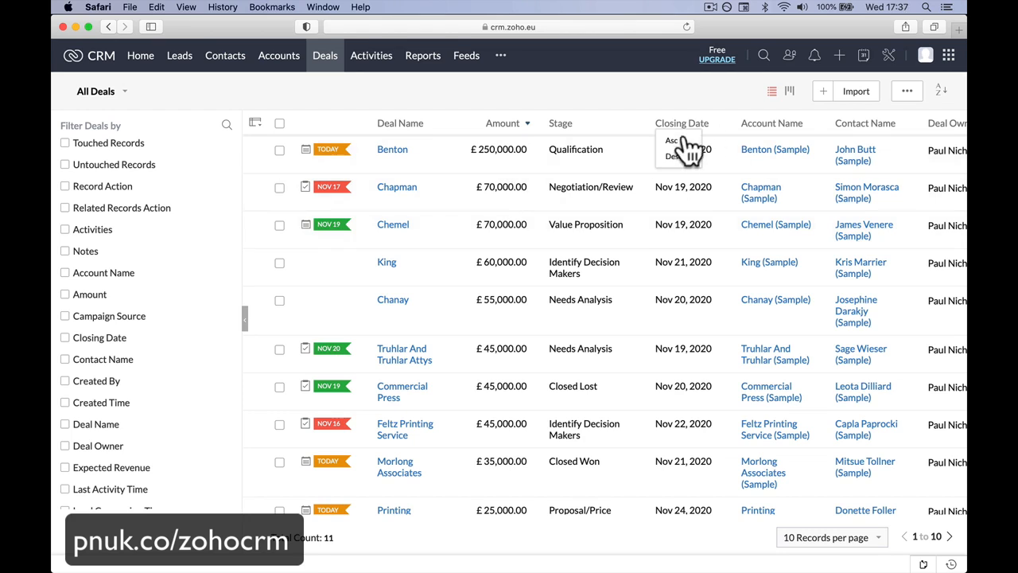
Step: Return the deals to the stage board and examine the deals, totals and probabilities across all pipeline stages
left_click(789, 91)
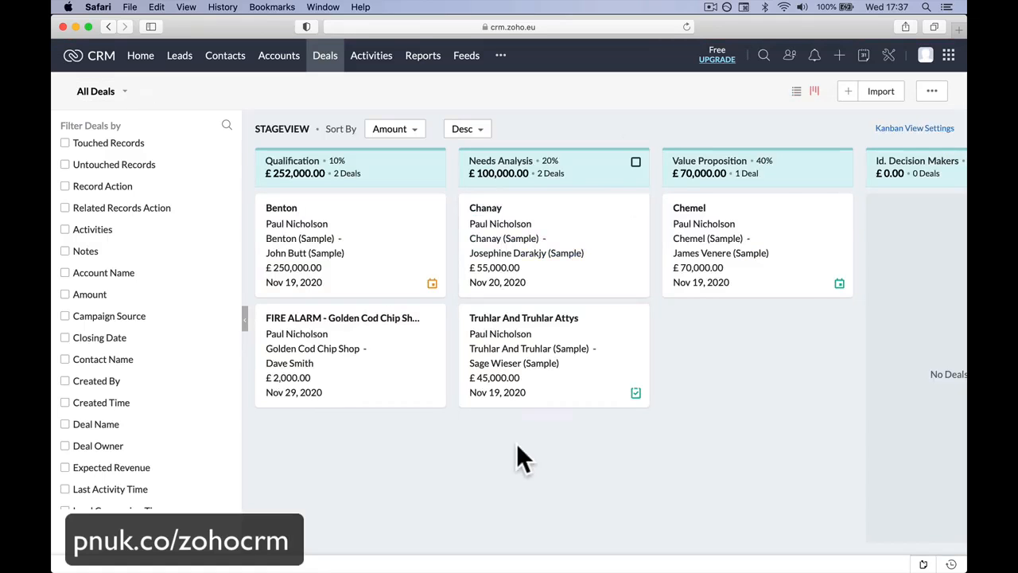
scroll(516, 444, "right", 15)
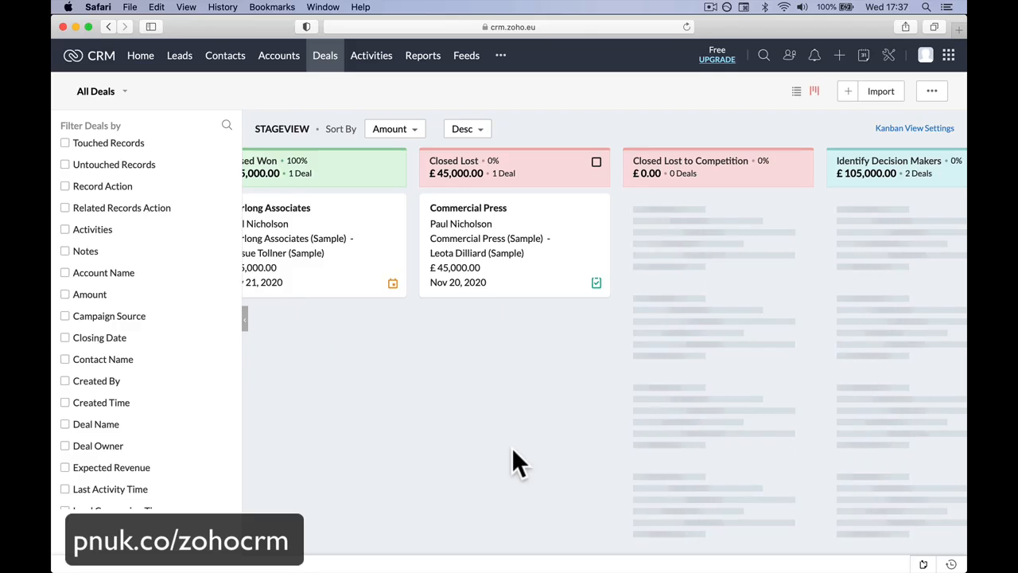
scroll(513, 452, "right", 5)
scroll(513, 452, "left", 15)
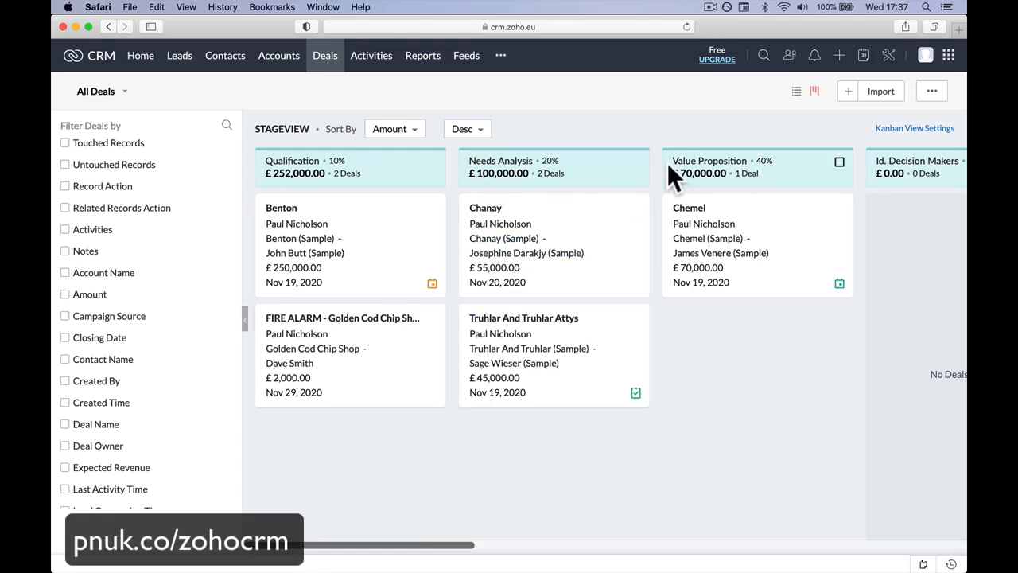
scroll(710, 258, "right", 3)
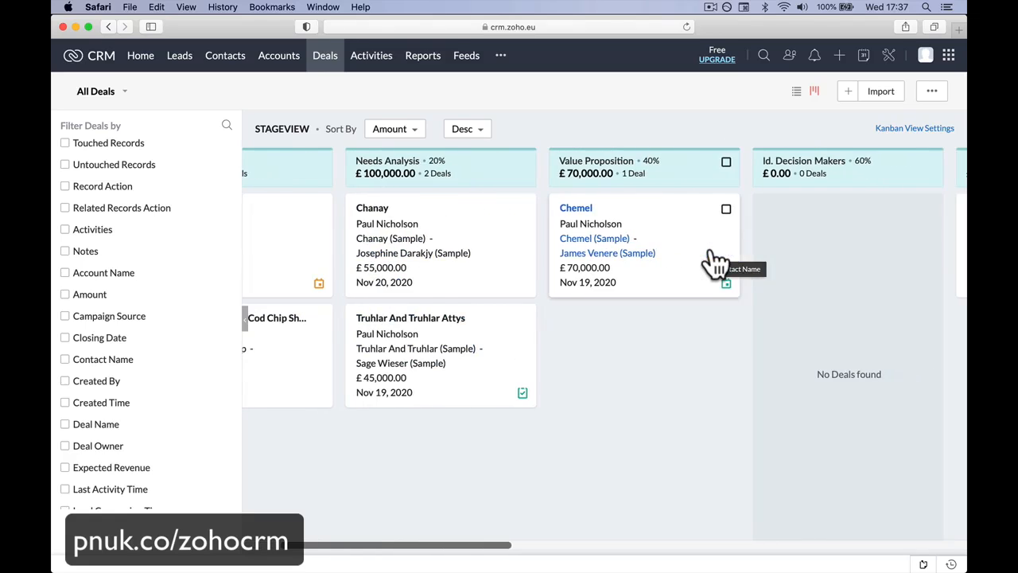
scroll(630, 276, "left", 3)
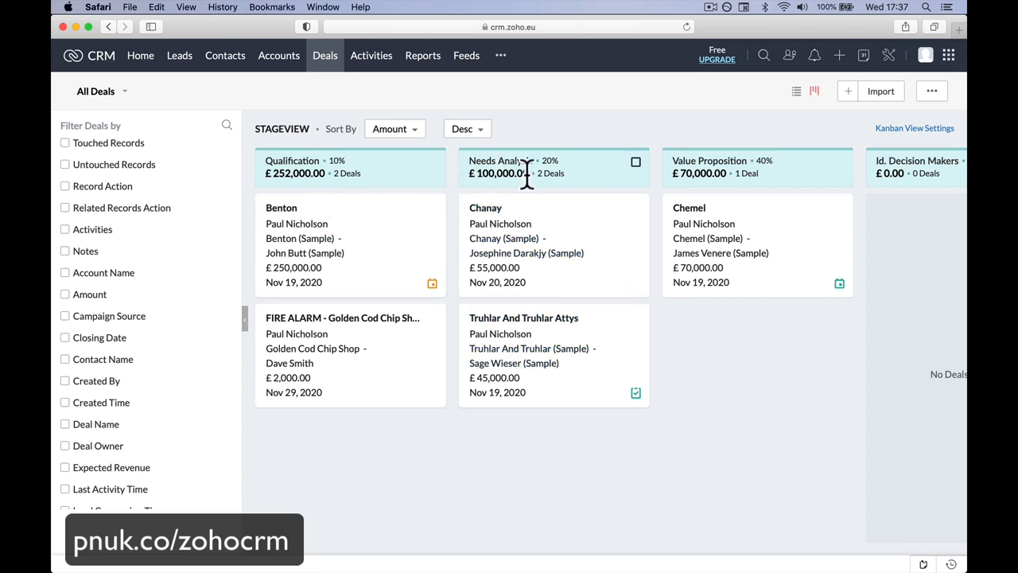
scroll(533, 169, "right", 5)
scroll(578, 167, "right", 13)
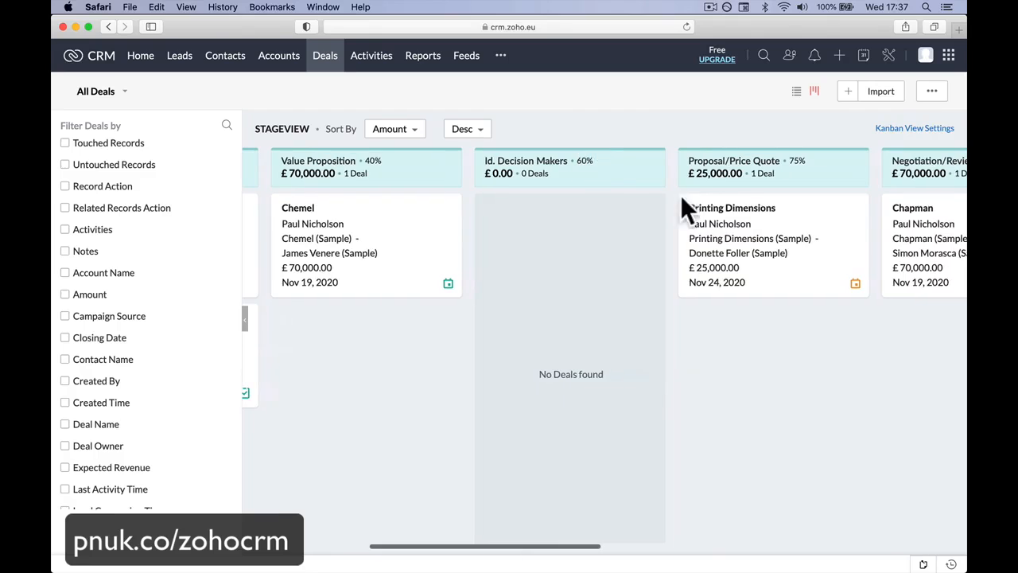
scroll(692, 212, "right", 3)
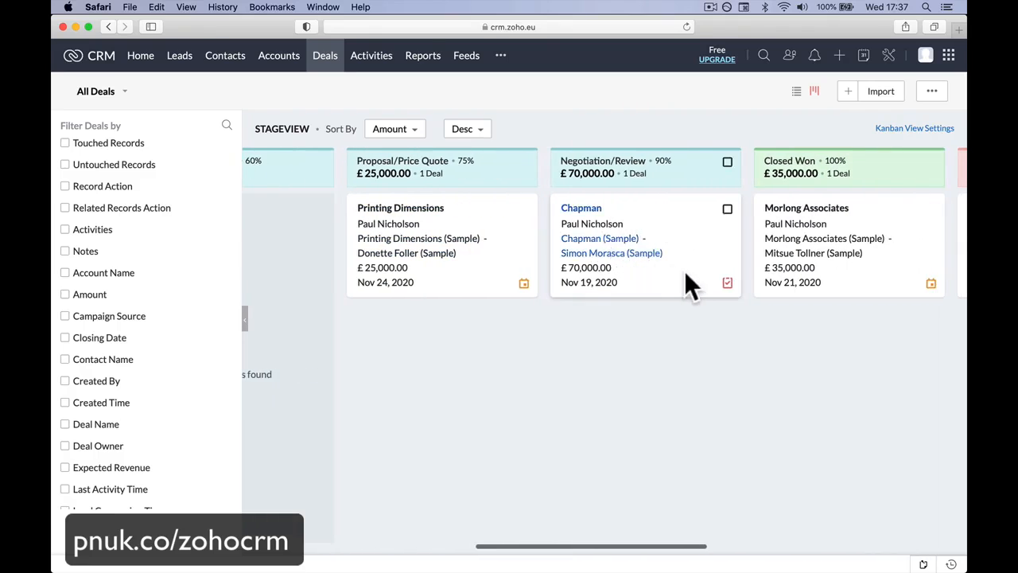
scroll(632, 305, "left", 20)
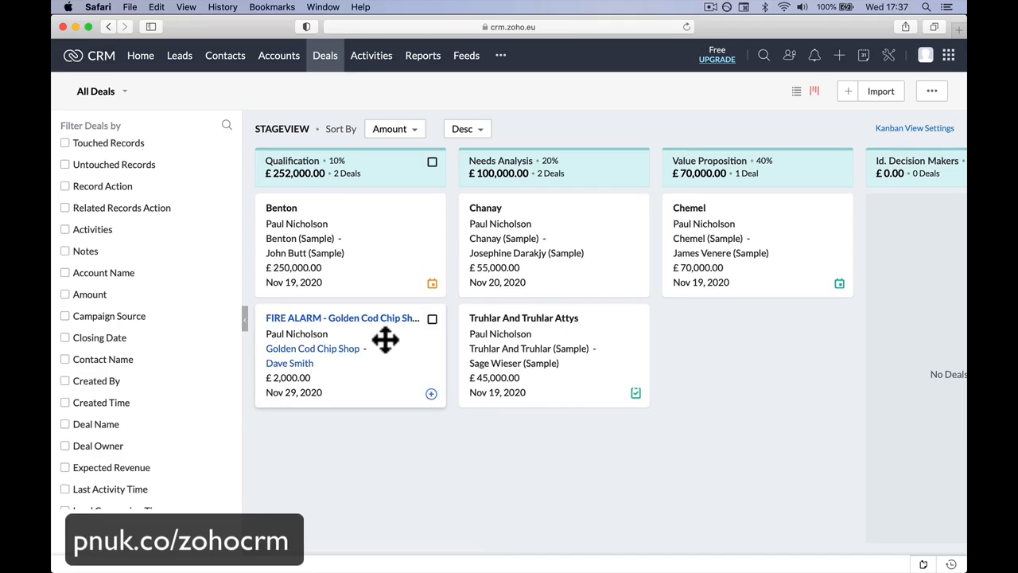
Step: Move the FIRE ALARM - Golden Cod Chip Shop deal to the Value Proposition stage and open its record
left_click_drag(385, 339, 485, 332)
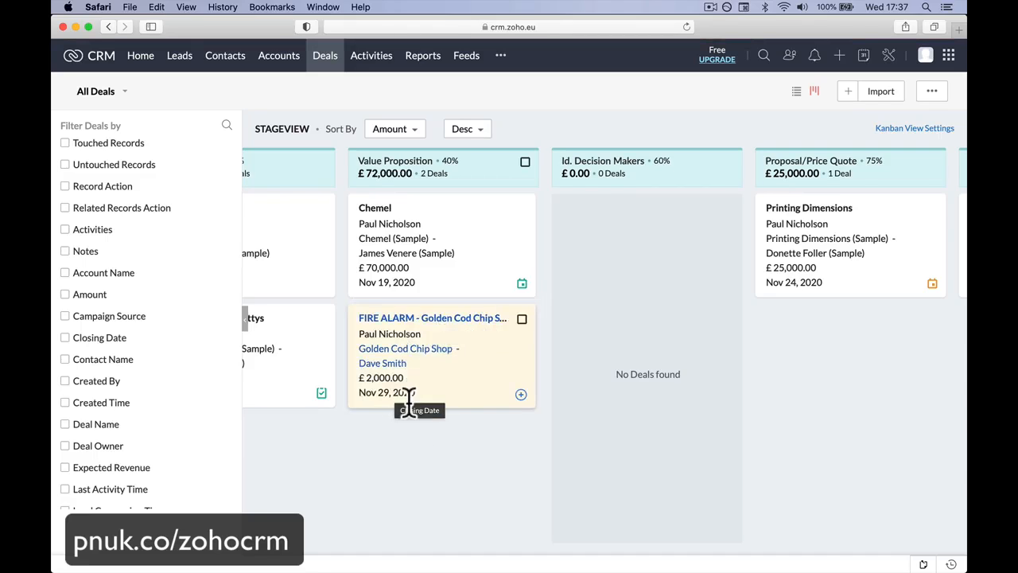
left_click(430, 317)
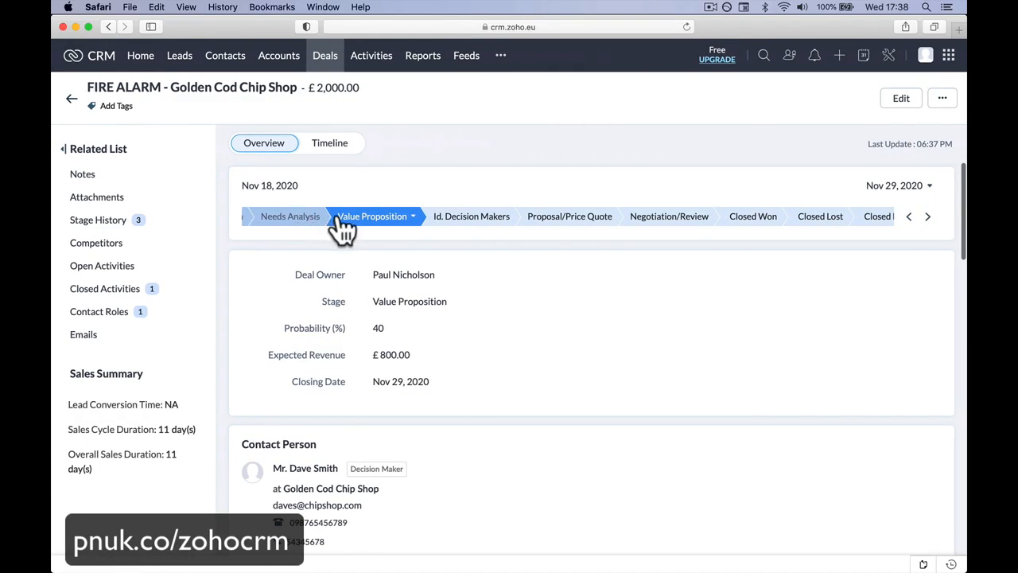
Step: Examine the deal's available stages, its details and its stage history
left_click(338, 218)
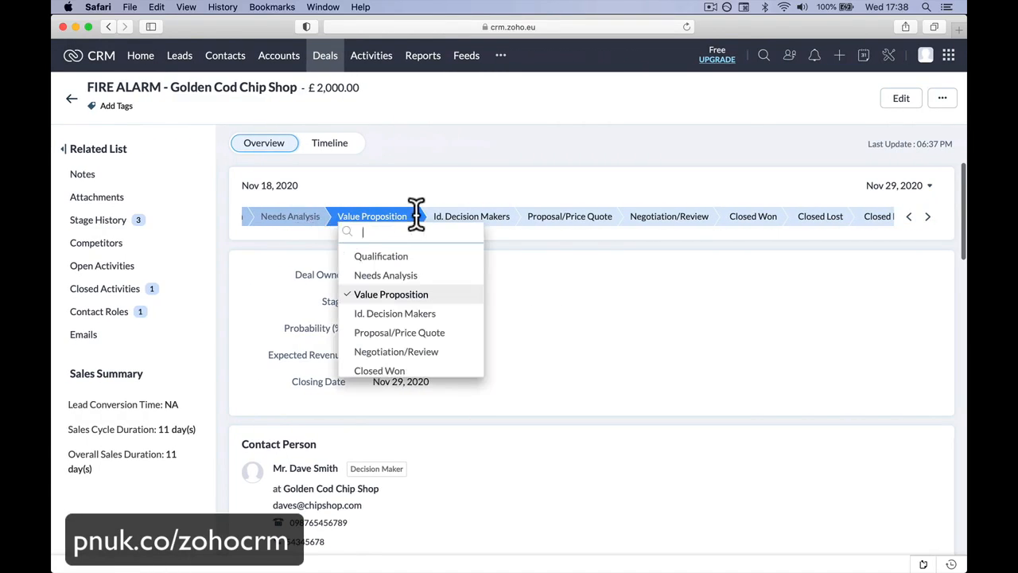
left_click(913, 224)
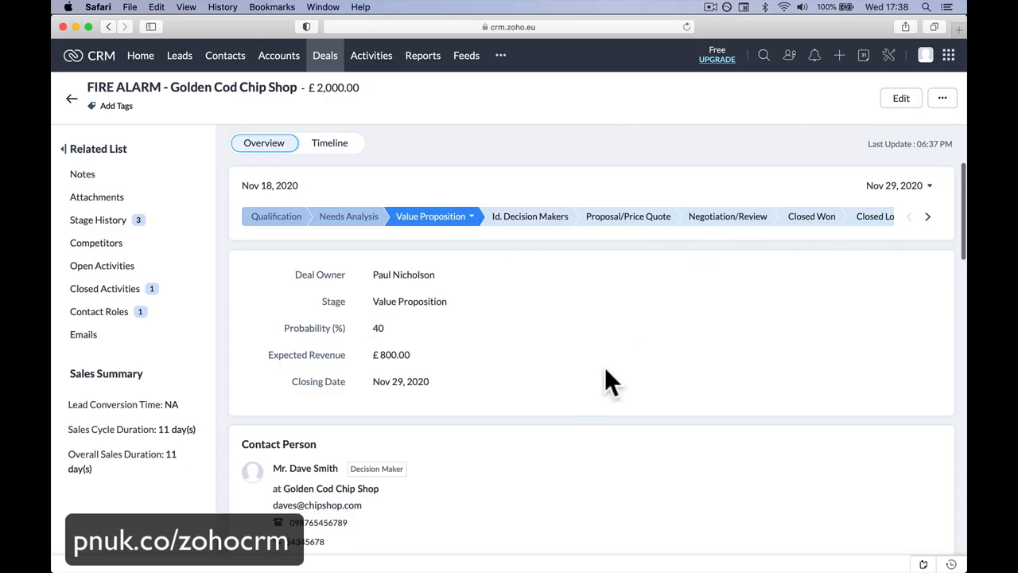
scroll(381, 503, "down", 5)
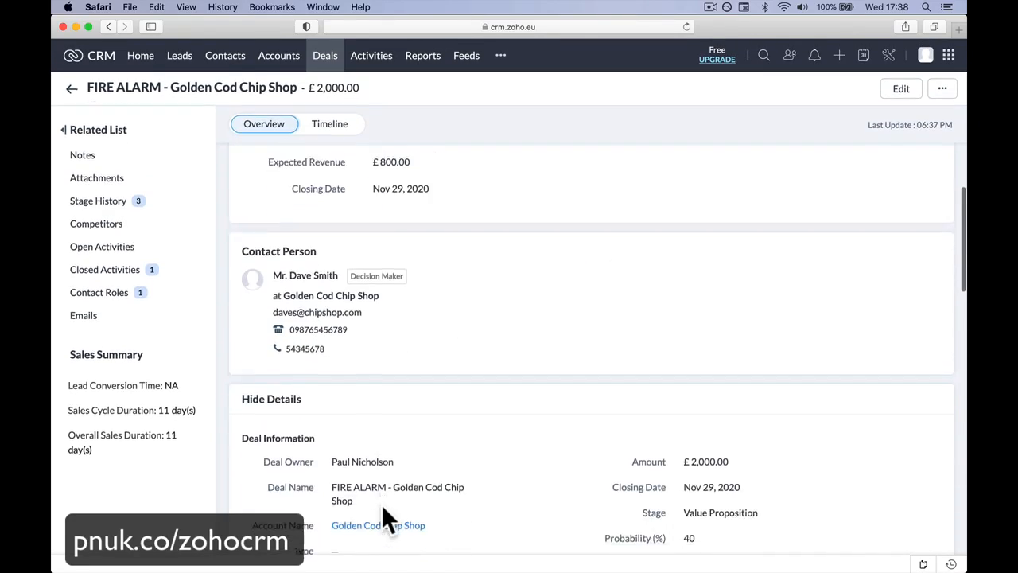
left_click(139, 201)
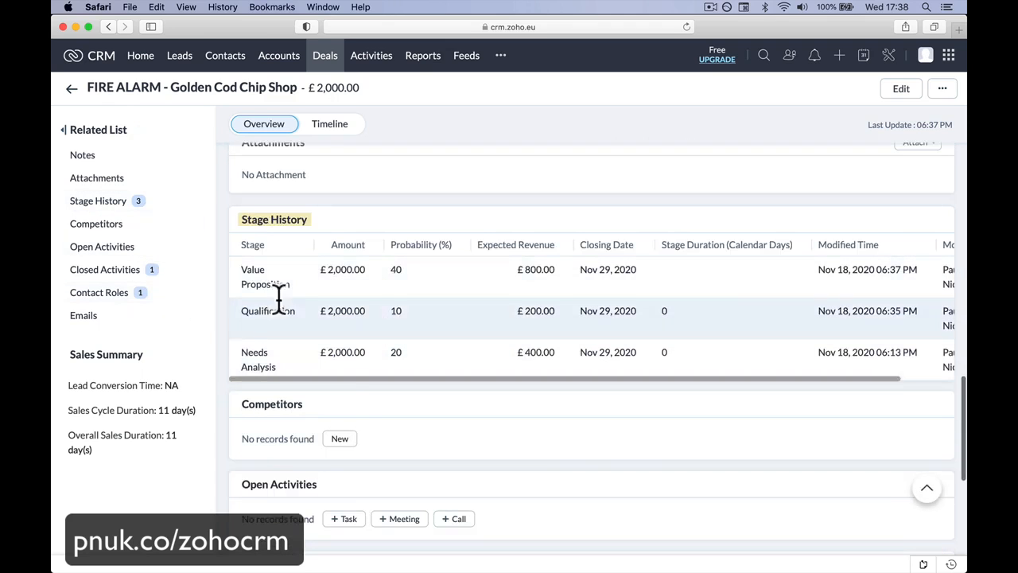
Step: Add and save a note on the deal reading "Old system is a FX230 something. needs upgrading ."
left_click(163, 157)
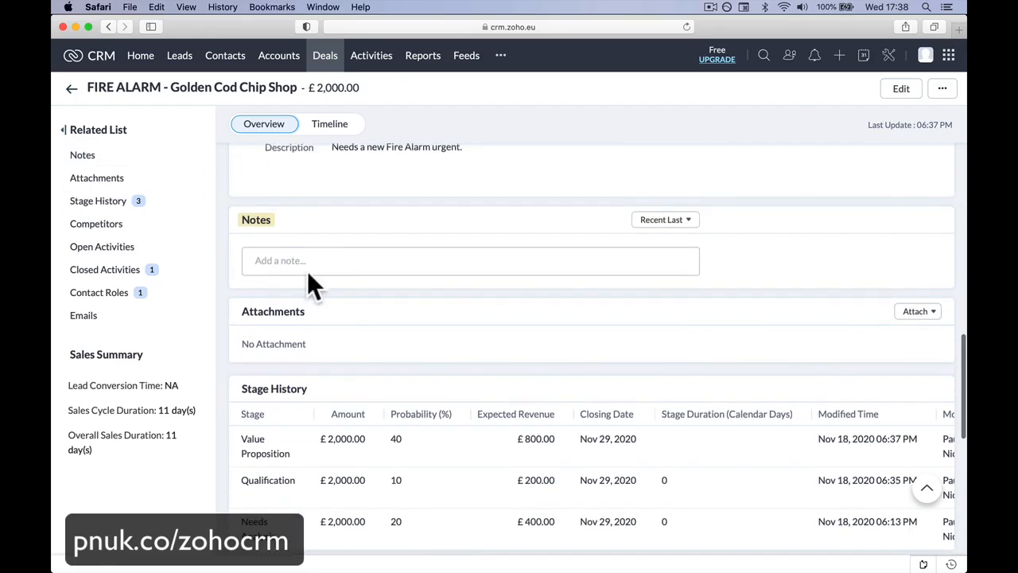
left_click(313, 263)
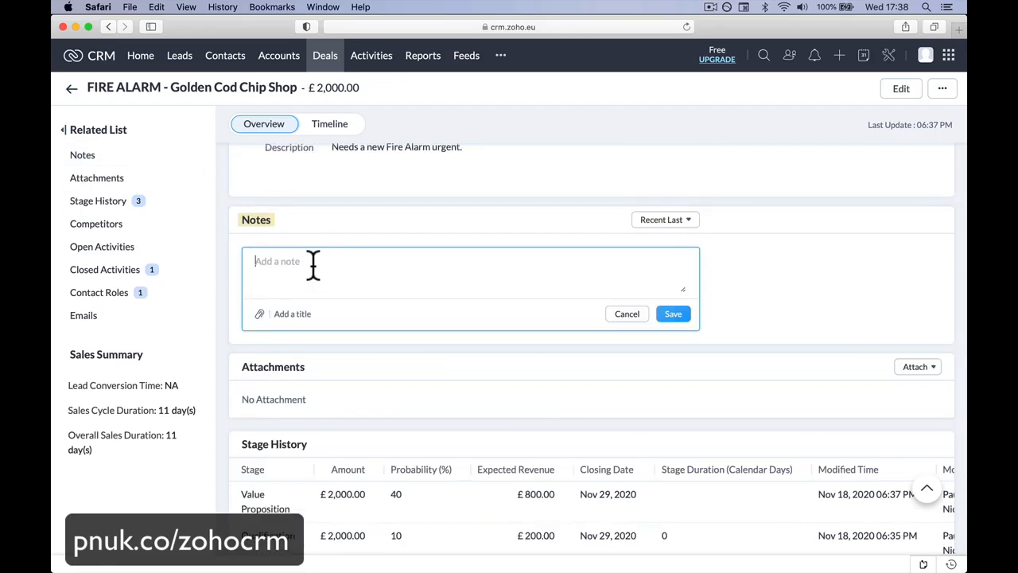
type("Ol")
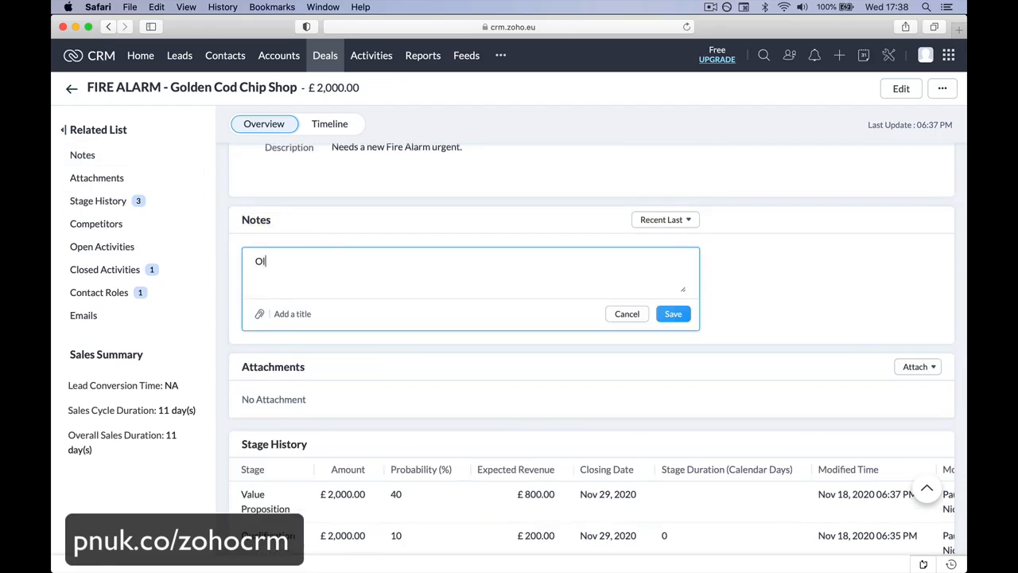
type("d system is a FX230 somethin")
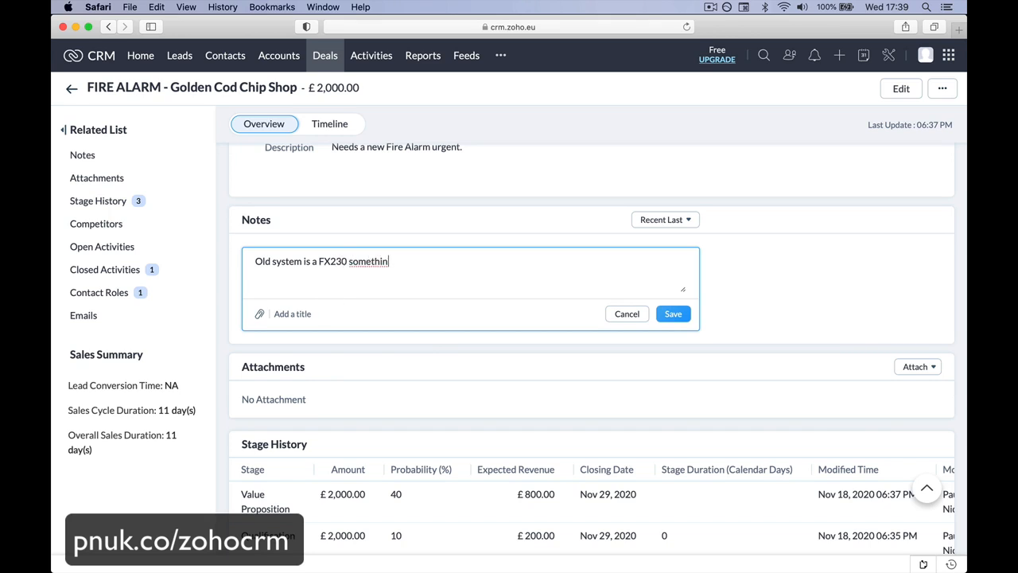
type(". g. neeeds upgrading .")
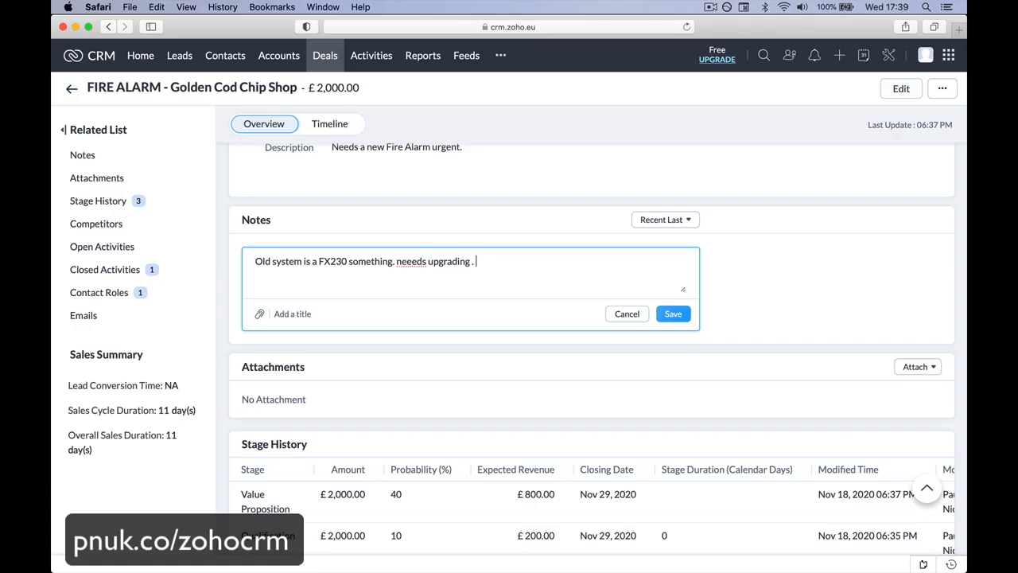
left_click(415, 262)
key("BackSpace")
left_click(673, 315)
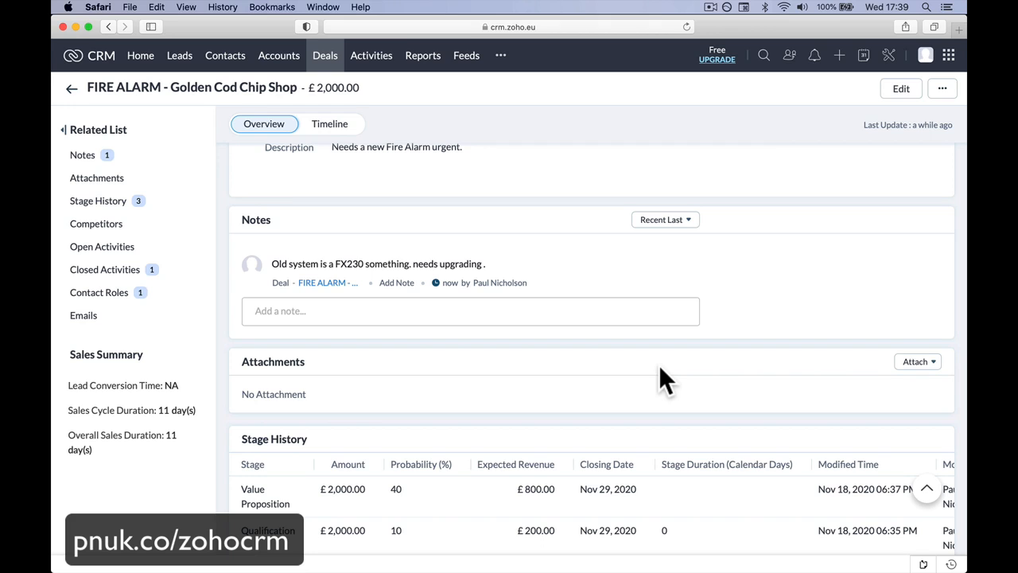
left_click(923, 362)
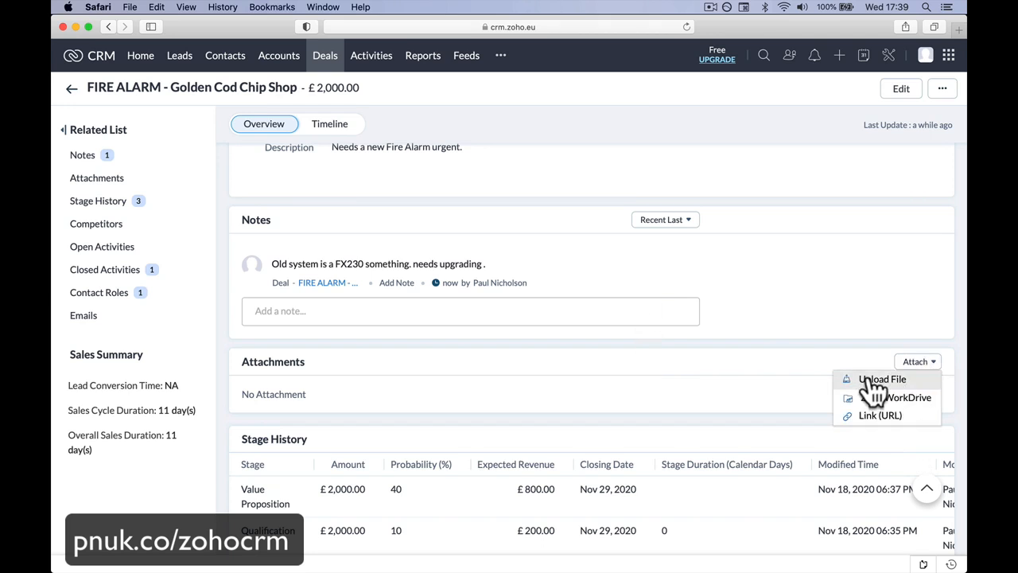
left_click(869, 380)
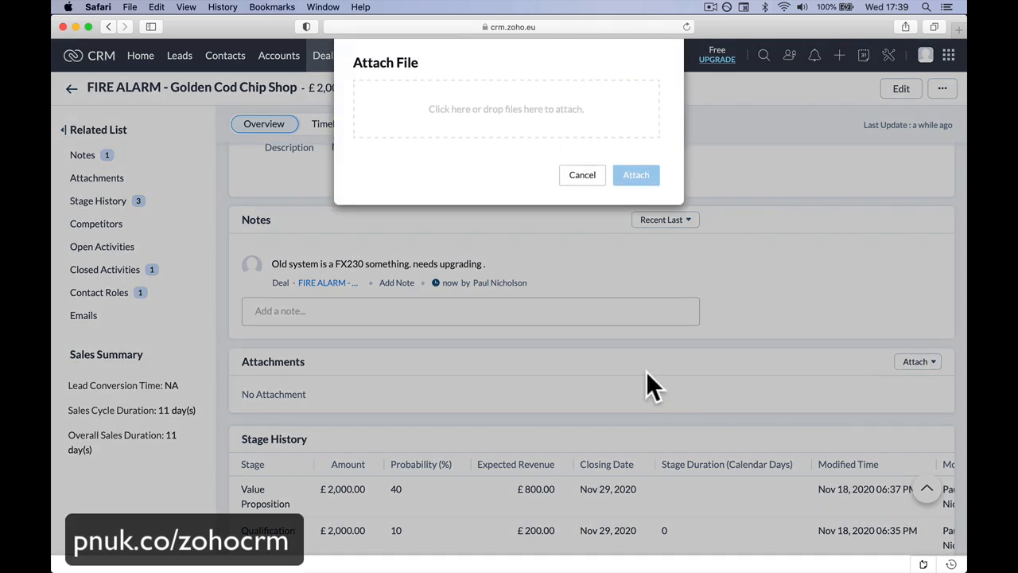
left_click(582, 175)
Step: Advance the deal to the Proposal/Price Quote stage and look over its record
scroll(565, 338, "down", 5)
scroll(567, 333, "up", 15)
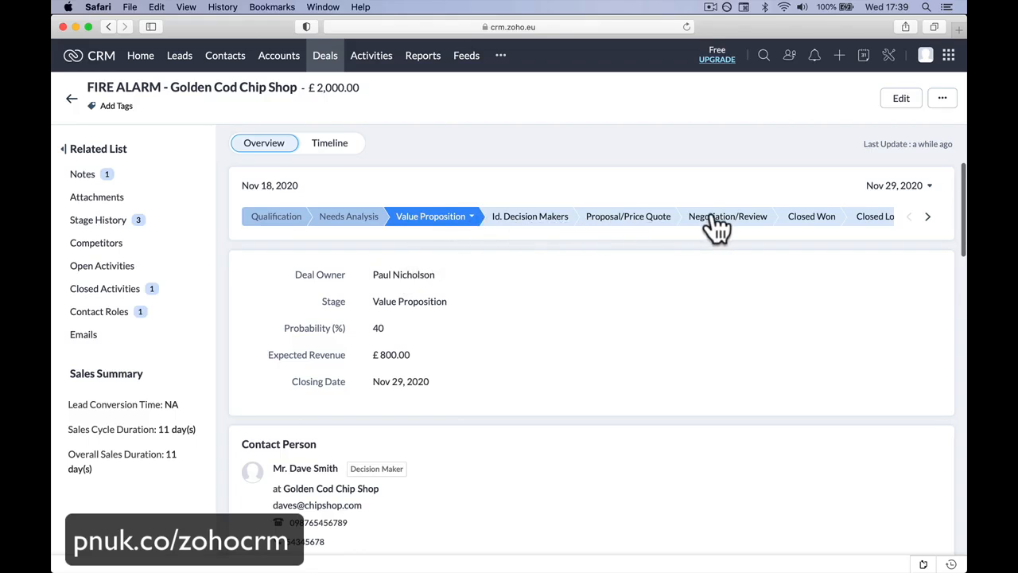
left_click(624, 215)
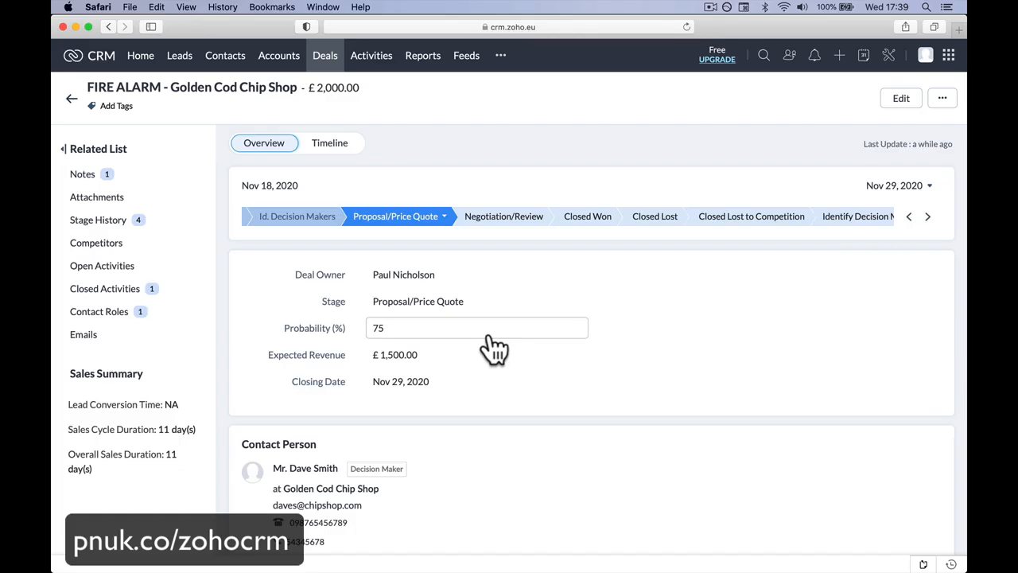
scroll(488, 338, "down", 10)
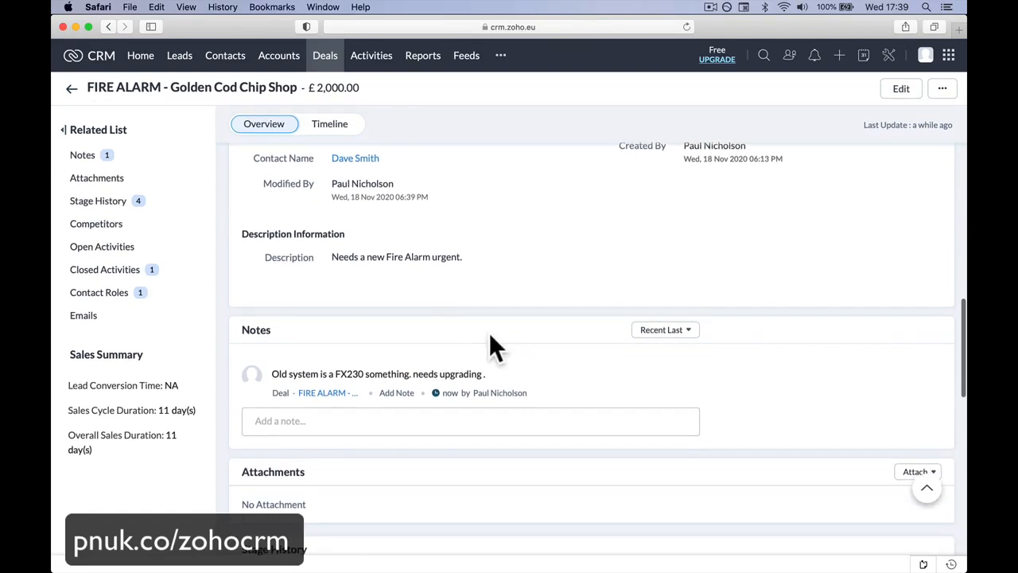
Step: Move the FIRE ALARM - Golden Cod Chip Shop deal to the Negotiation/Review stage on the deals board and open its record
scroll(489, 334, "up", 6)
scroll(489, 332, "up", 5)
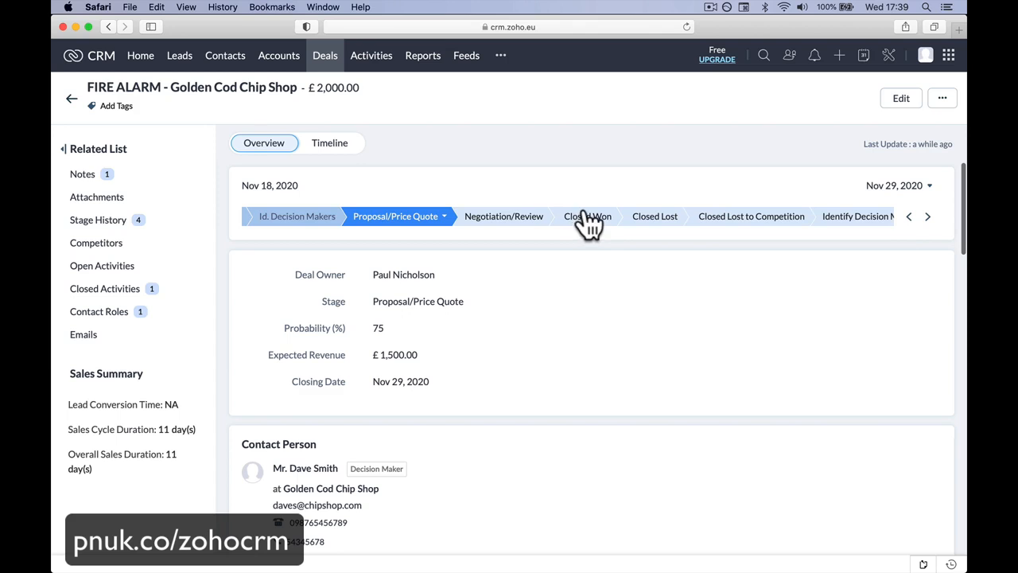
left_click(337, 55)
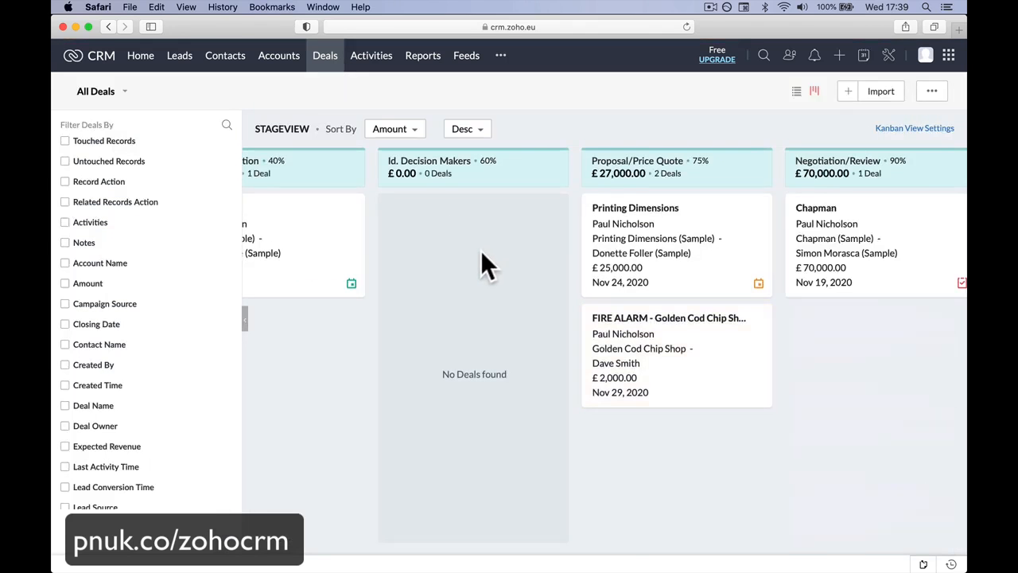
scroll(481, 253, "right", 10)
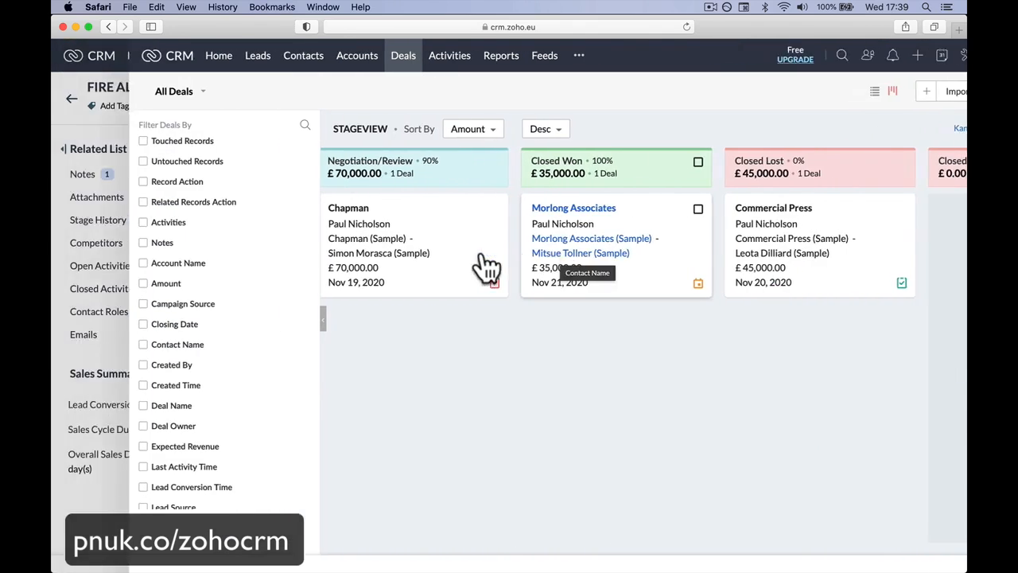
scroll(481, 262, "left", 10)
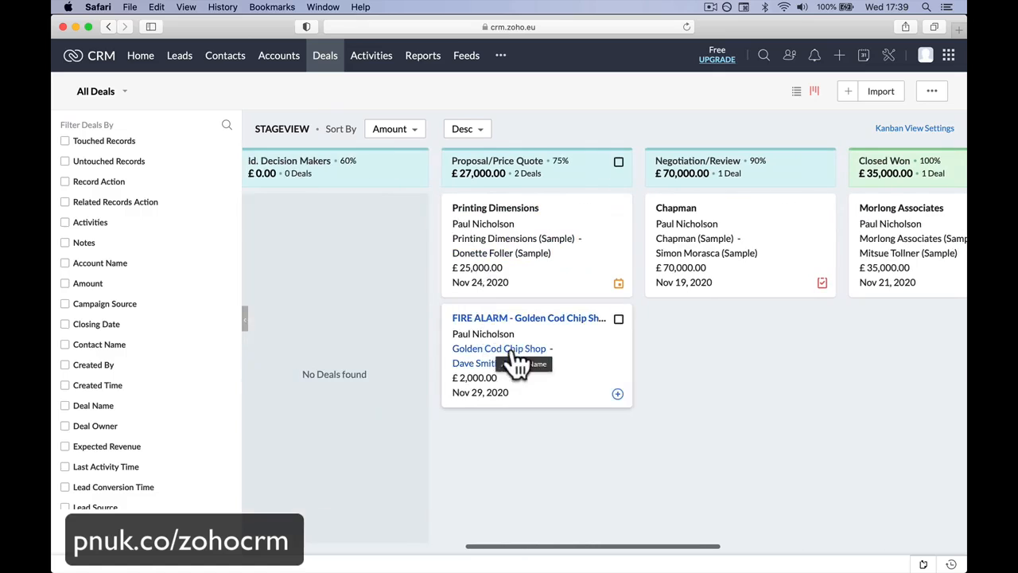
scroll(463, 328, "left", 8)
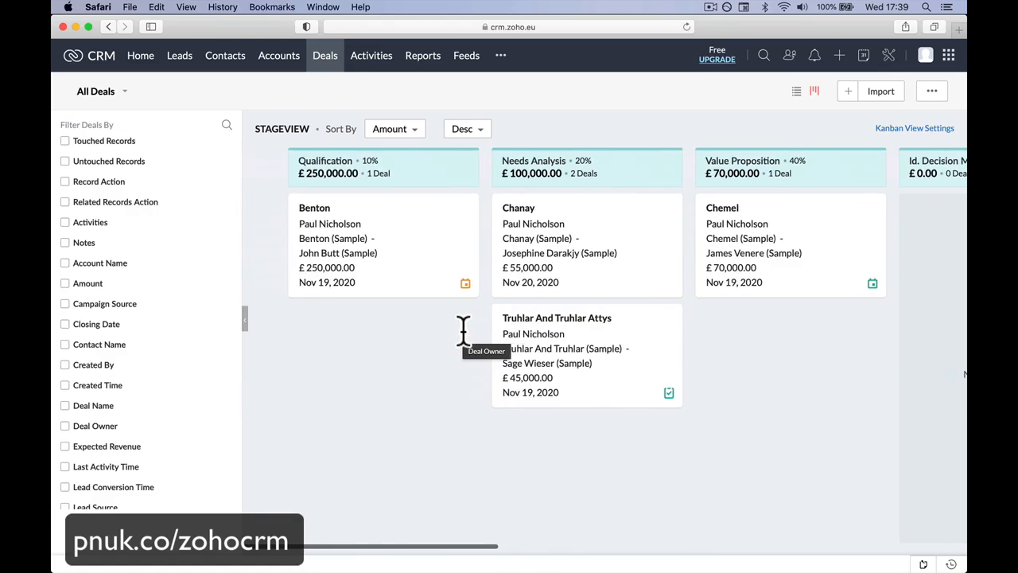
scroll(464, 329, "right", 8)
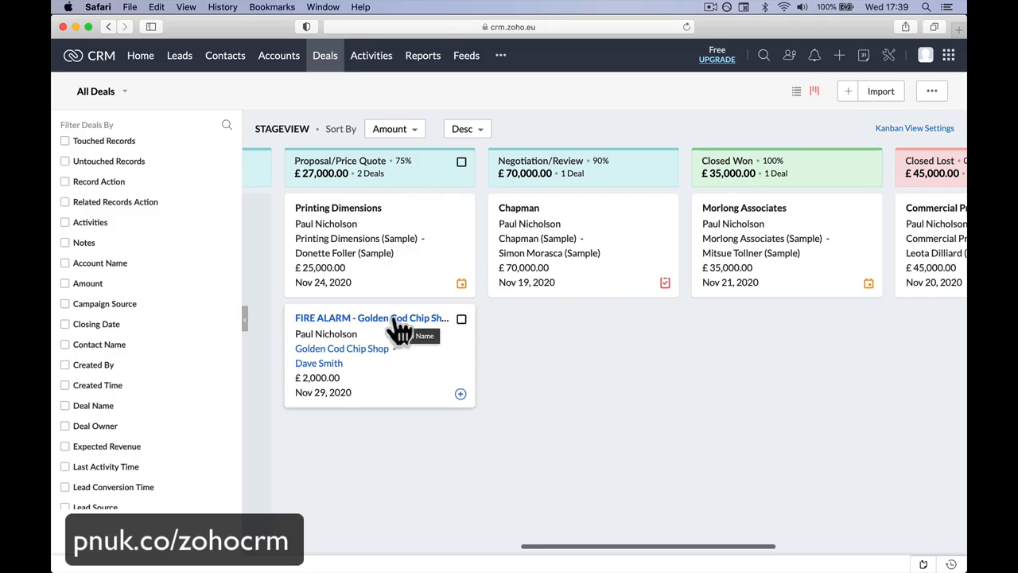
left_click_drag(413, 331, 596, 295)
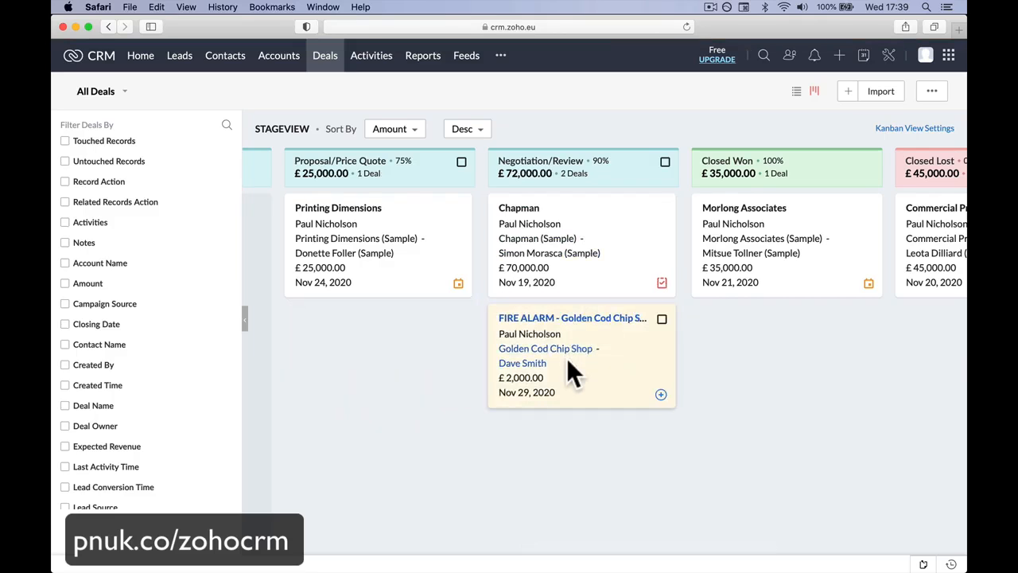
left_click(603, 323)
Step: Create a new call under the deal's open activities with the subject "Yes or No" and the call purpose Negotiation
mouse_move(199, 280)
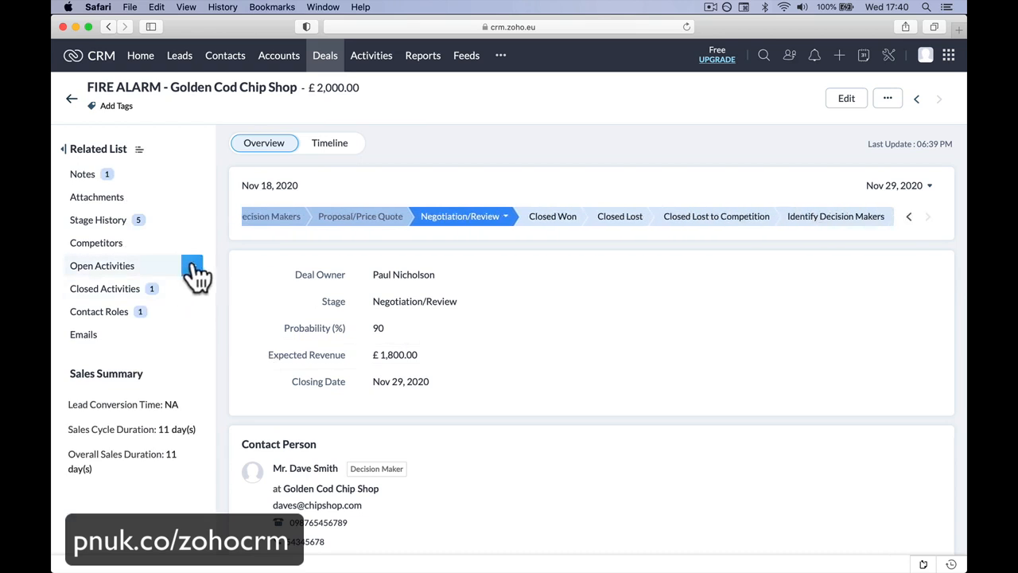
left_click(194, 269)
left_click(220, 311)
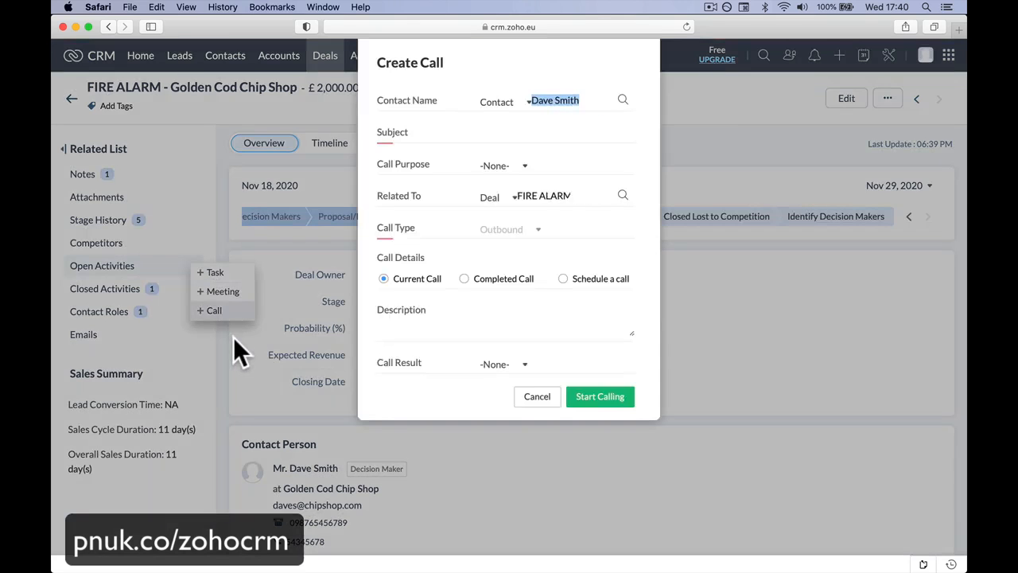
left_click(515, 134)
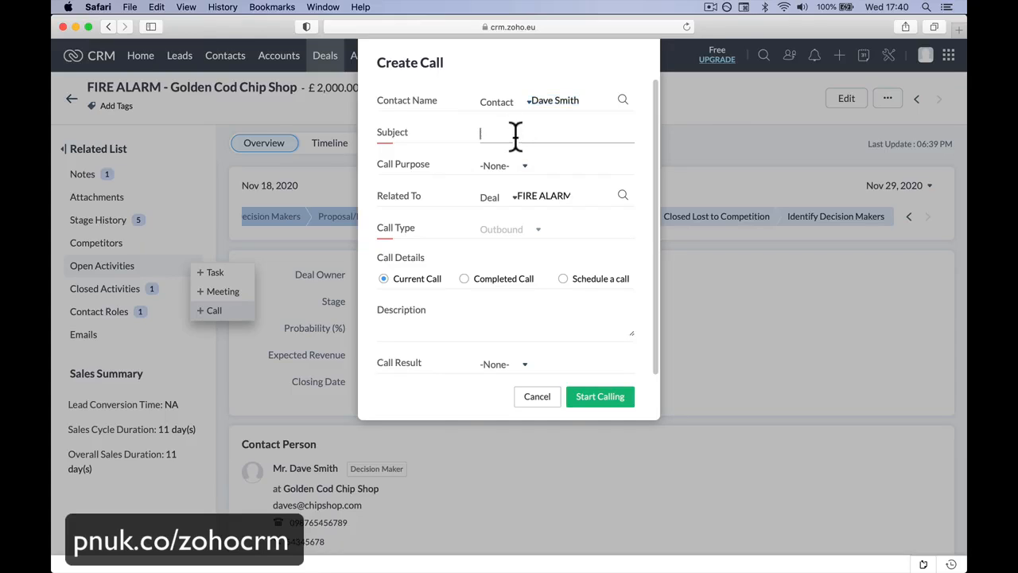
type("Yes or No")
left_click(522, 167)
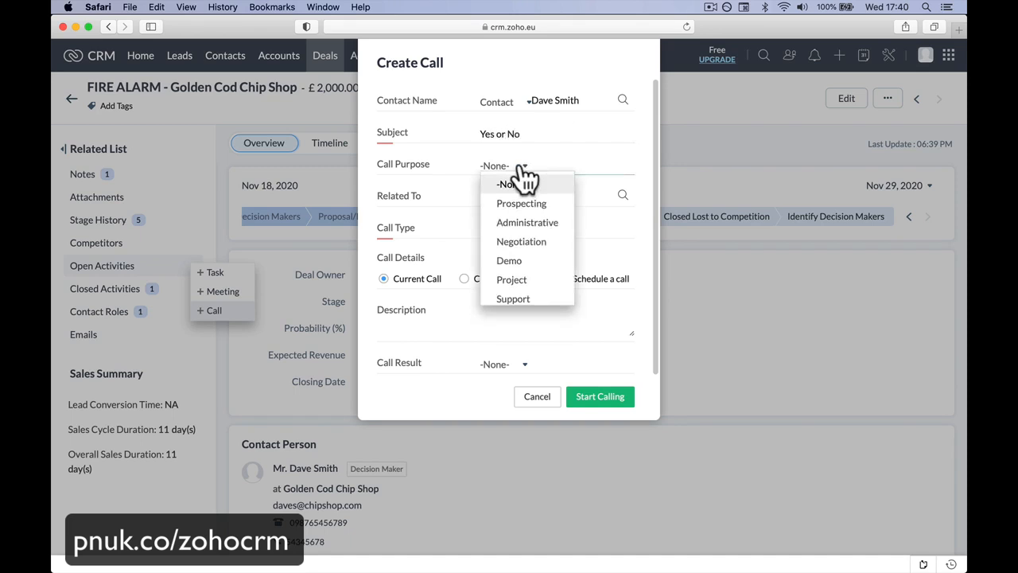
left_click(527, 241)
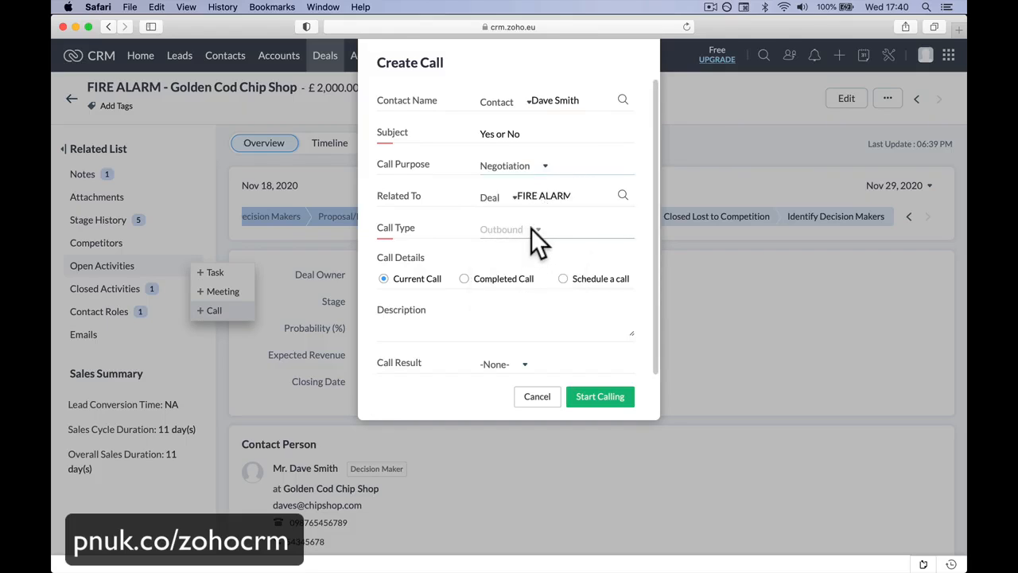
Step: Enter the call description "Call to get a yes or no."
scroll(532, 238, "down", 1)
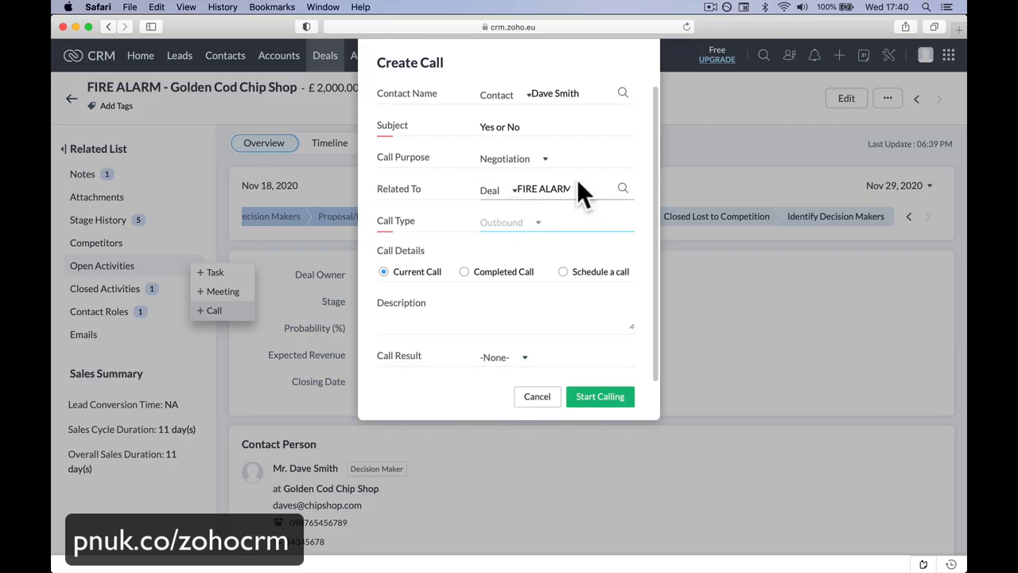
scroll(531, 198, "up", 1)
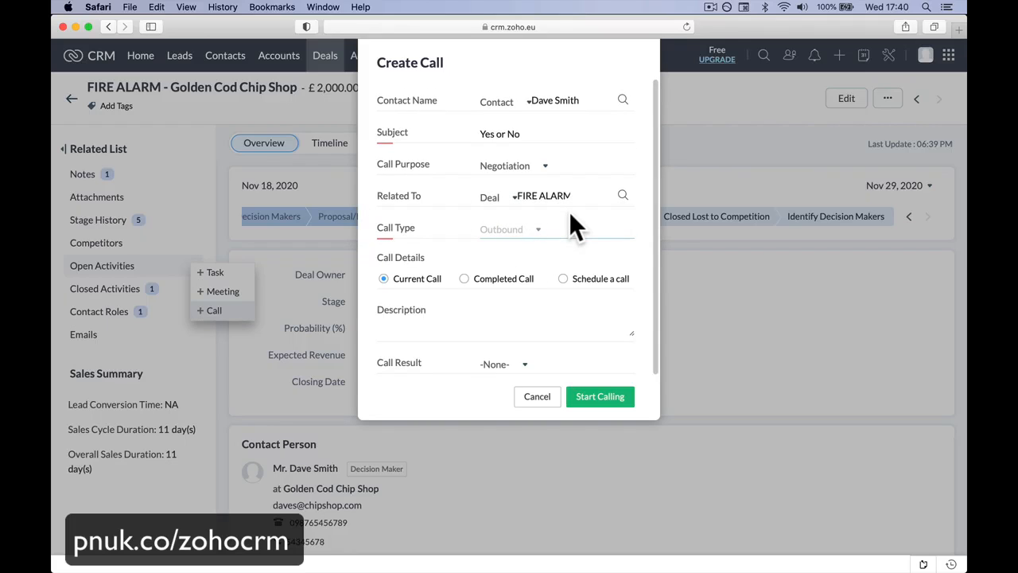
scroll(560, 225, "down", 1)
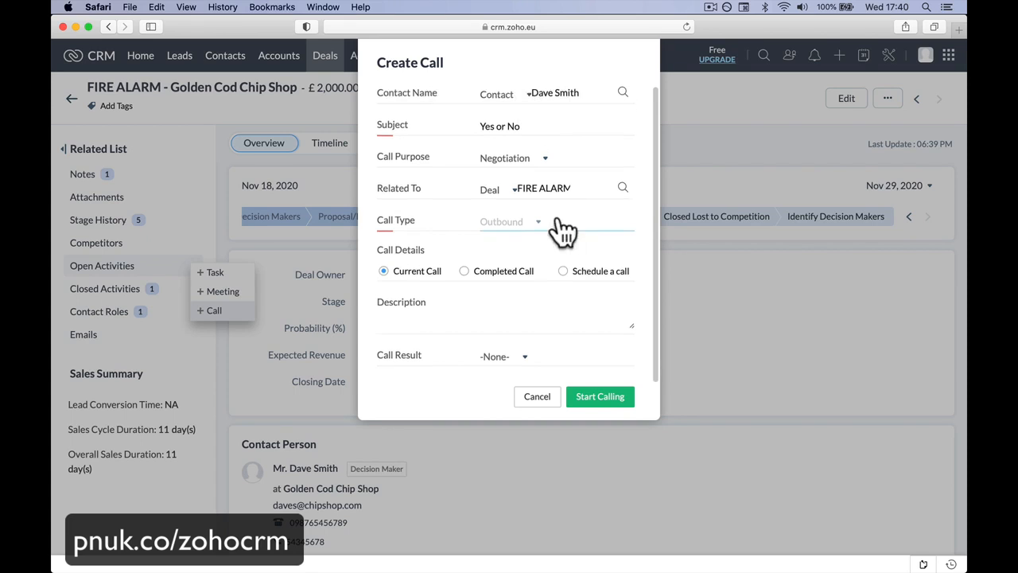
left_click(502, 312)
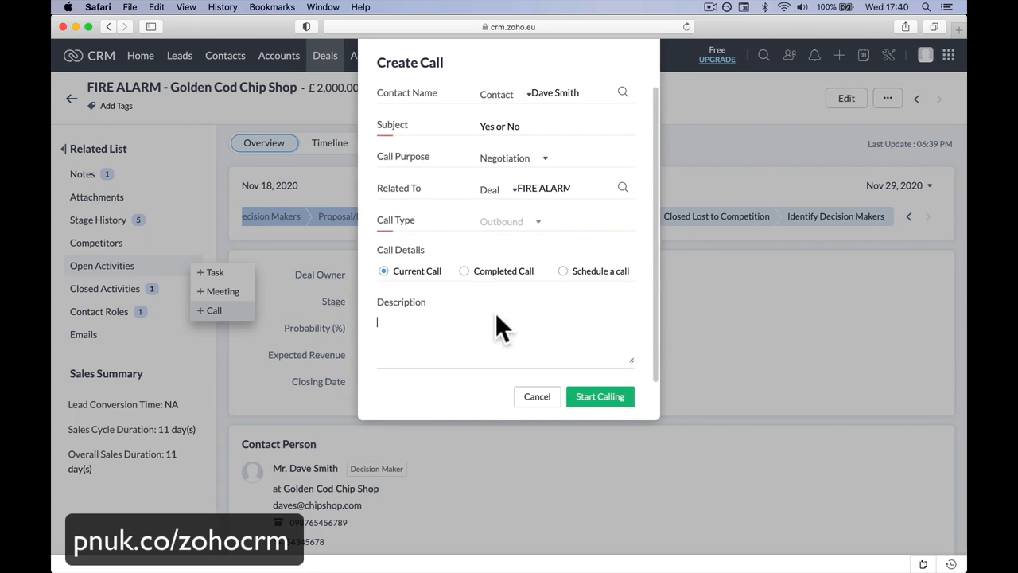
type("Call to get a yes or no.")
Step: Make it a scheduled call starting Nov 27, 2020 at 03:00 PM and save it
scroll(560, 274, "down", 3)
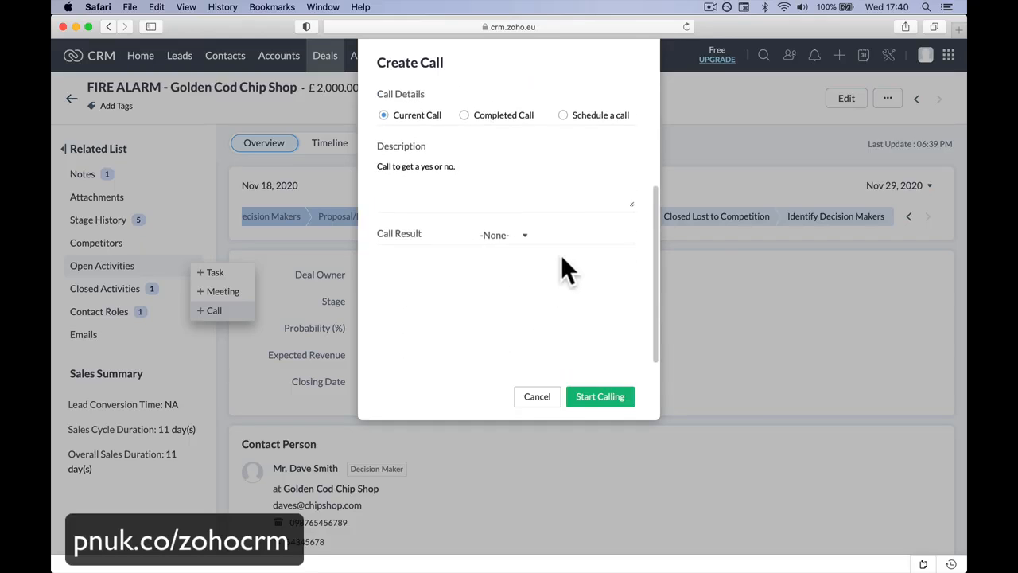
left_click(563, 197)
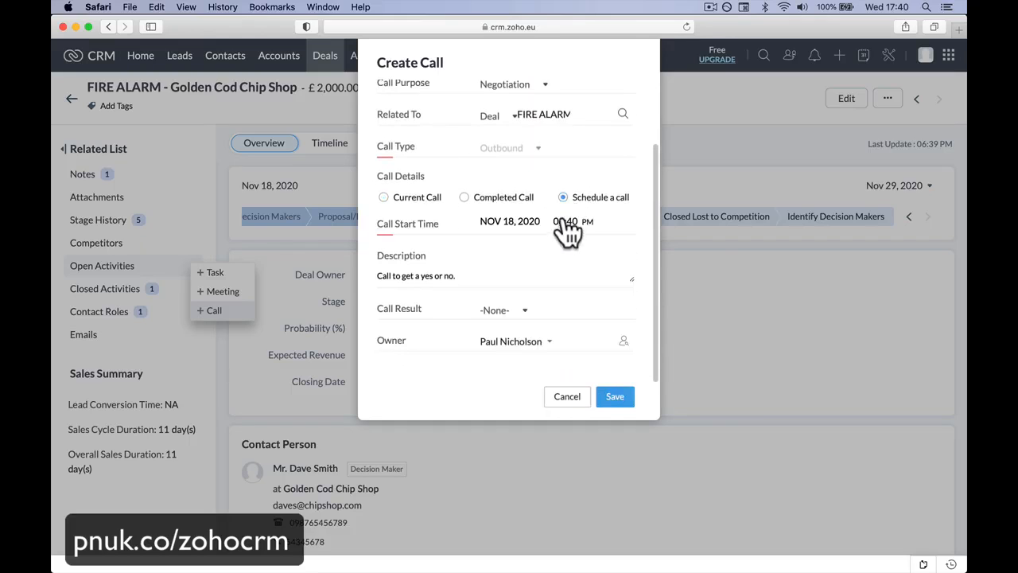
left_click(537, 225)
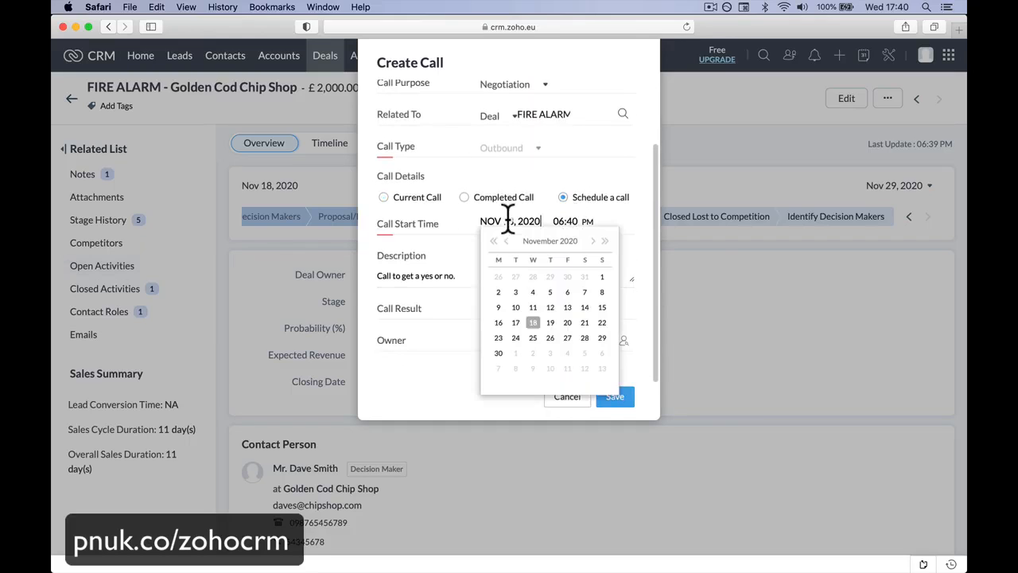
left_click(567, 337)
left_click(559, 223)
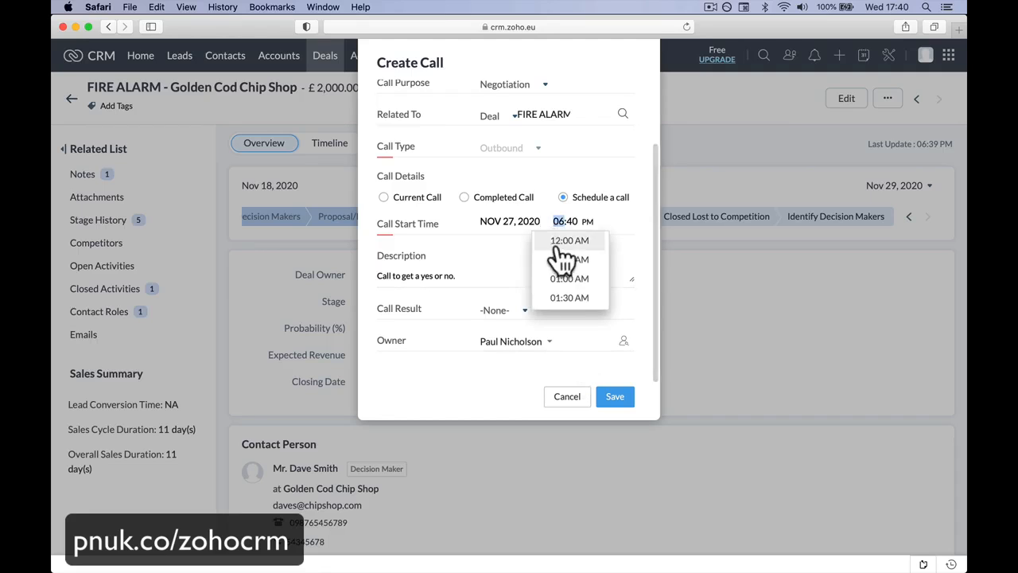
scroll(562, 294, "down", 5)
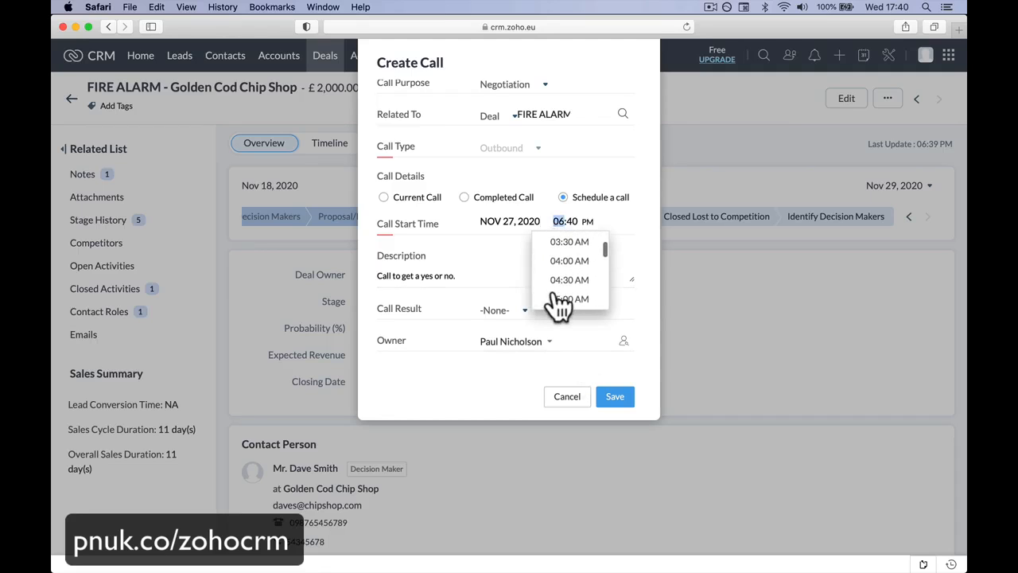
scroll(561, 303, "down", 10)
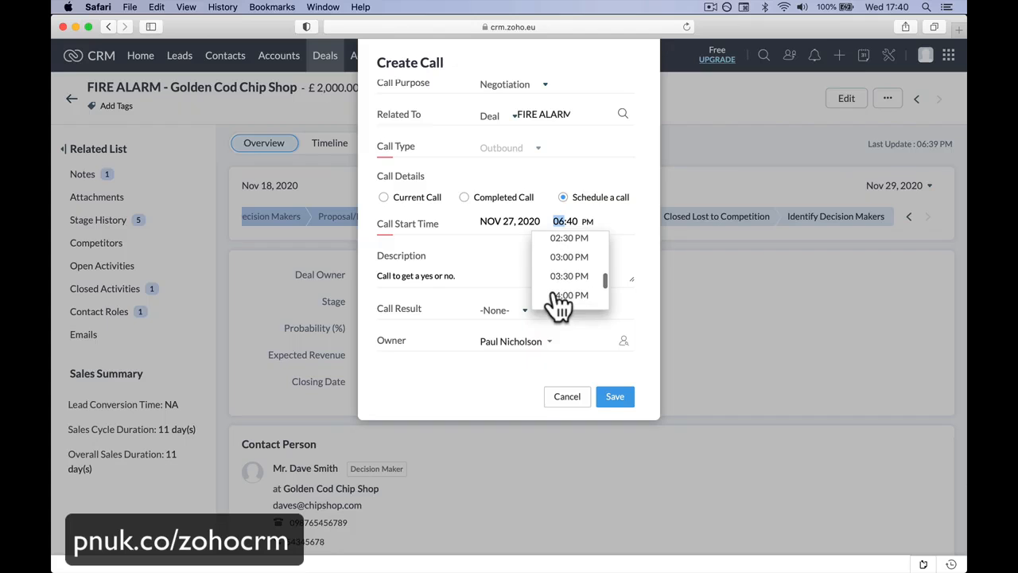
left_click(562, 260)
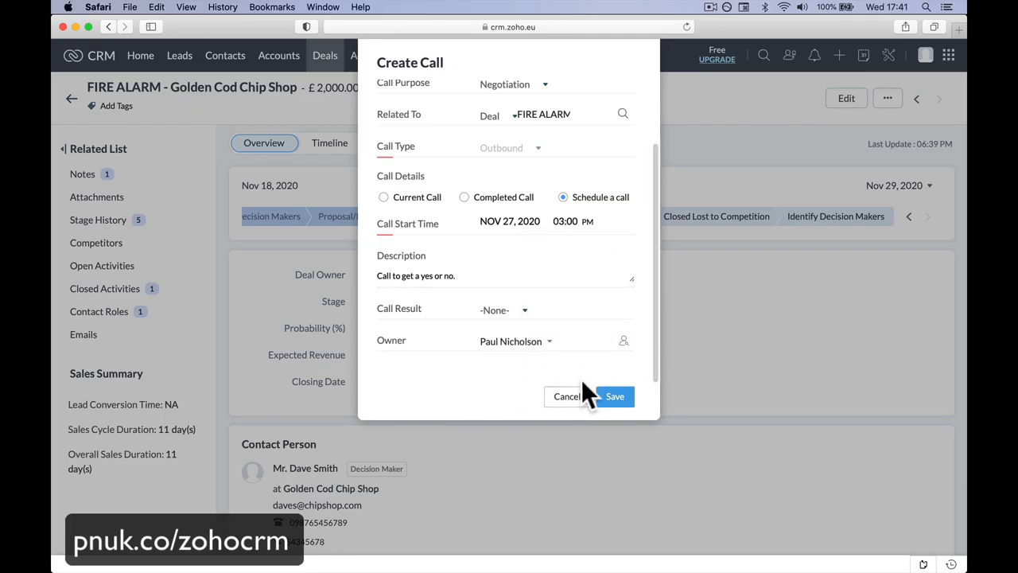
left_click(616, 402)
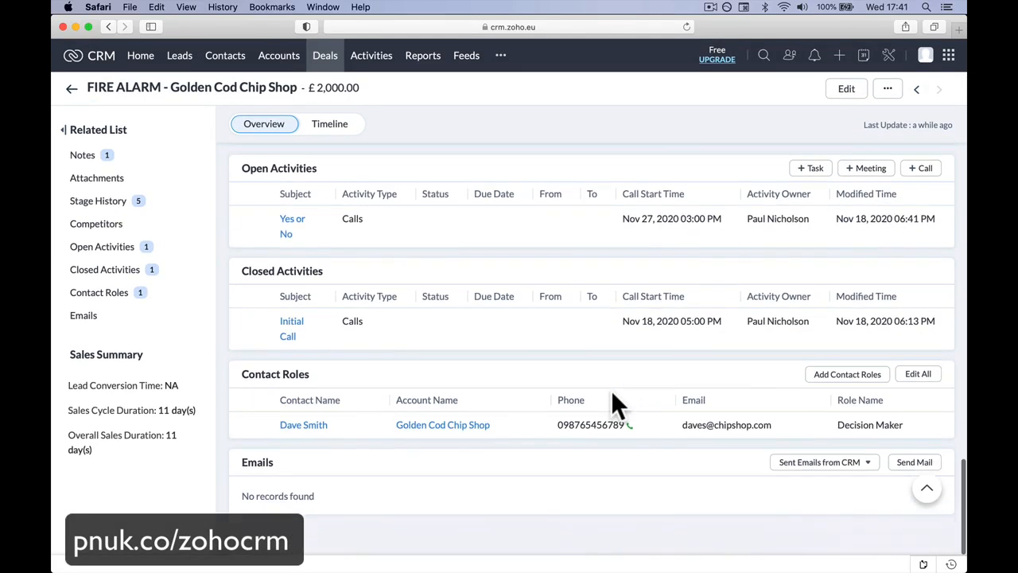
Step: Review the deal's open activities and its stage overview
left_click(120, 248)
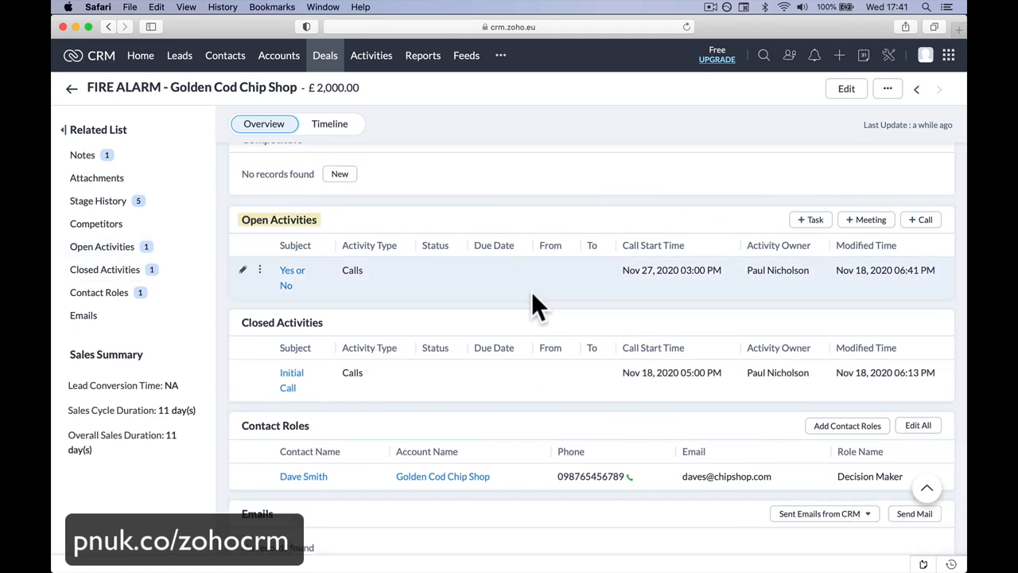
scroll(525, 298, "up", 5)
scroll(514, 300, "up", 5)
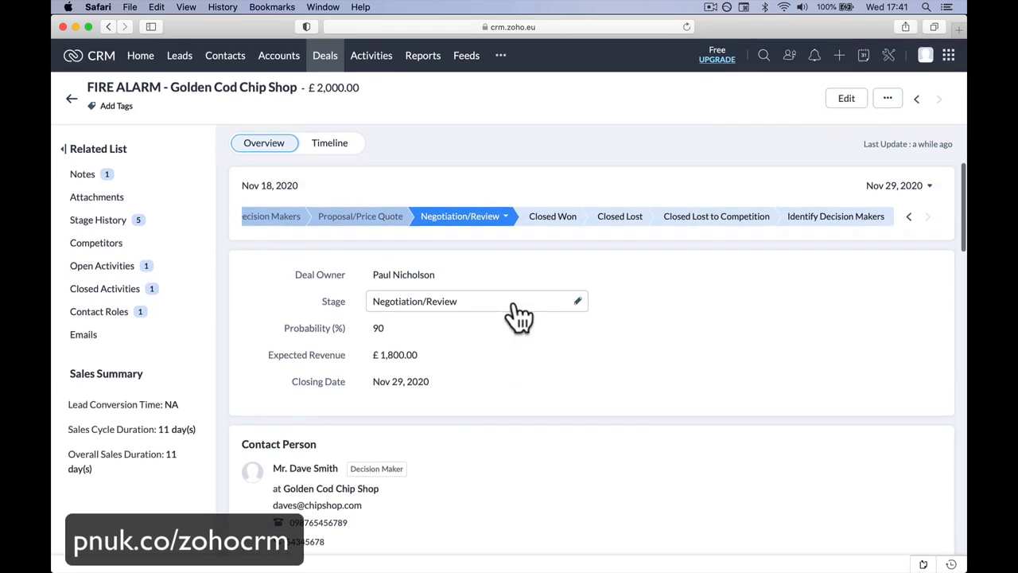
Step: Look through the all-activities board, examining the activities grouped under Open Deals
left_click(390, 62)
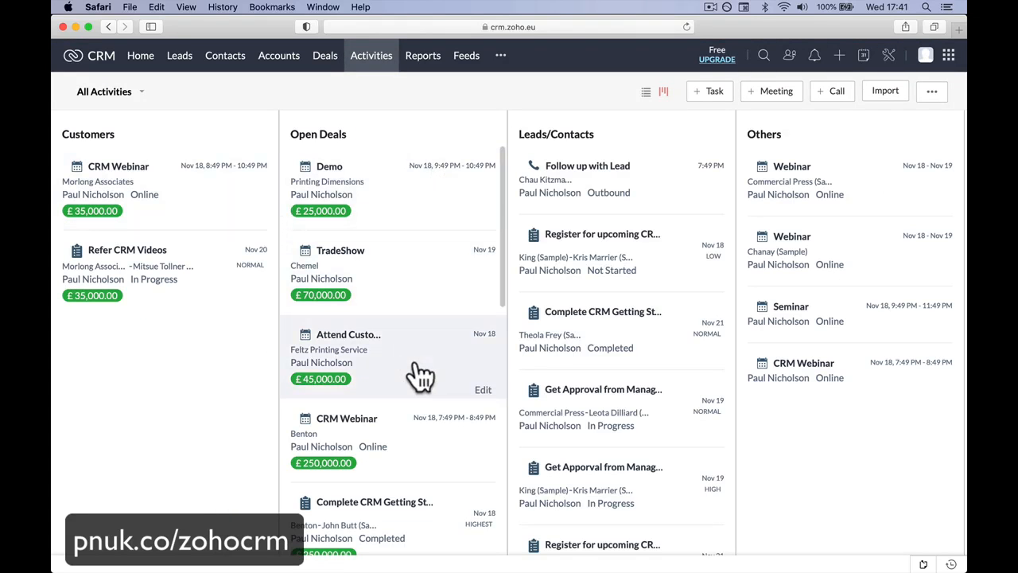
scroll(418, 429, "down", 5)
scroll(427, 470, "down", 6)
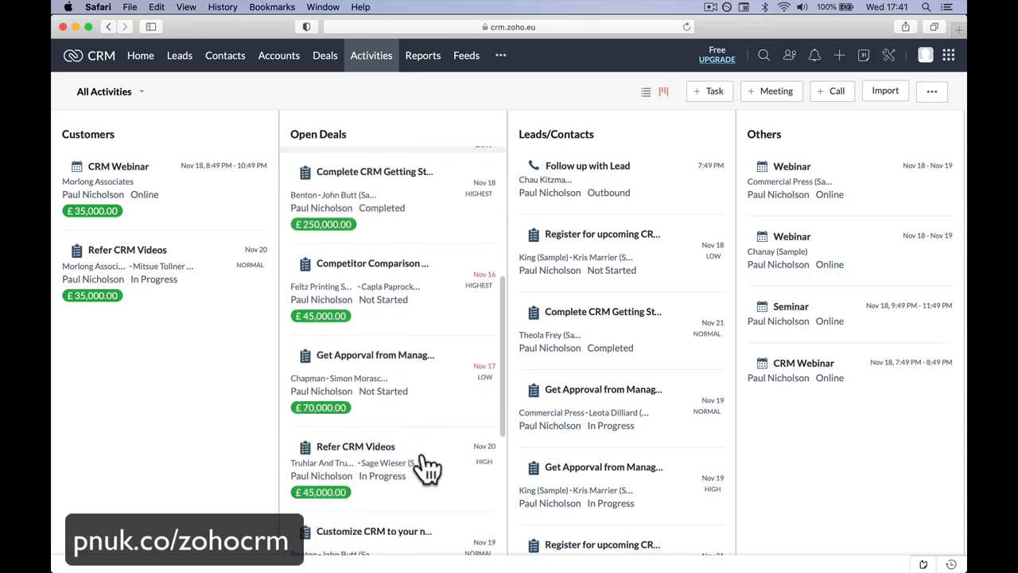
scroll(427, 469, "up", 10)
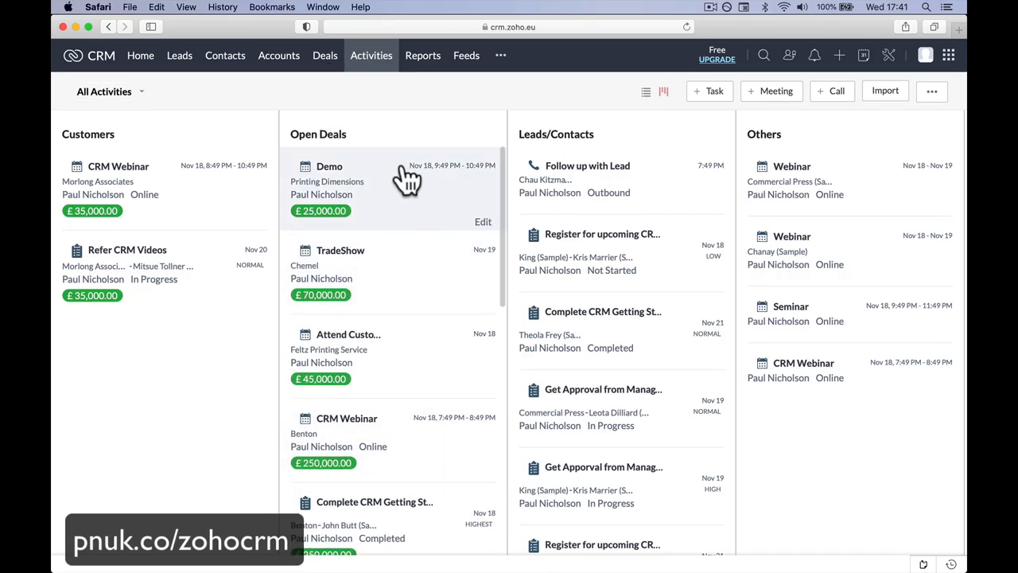
Step: Return to the deals board and check the notification feed
left_click(323, 55)
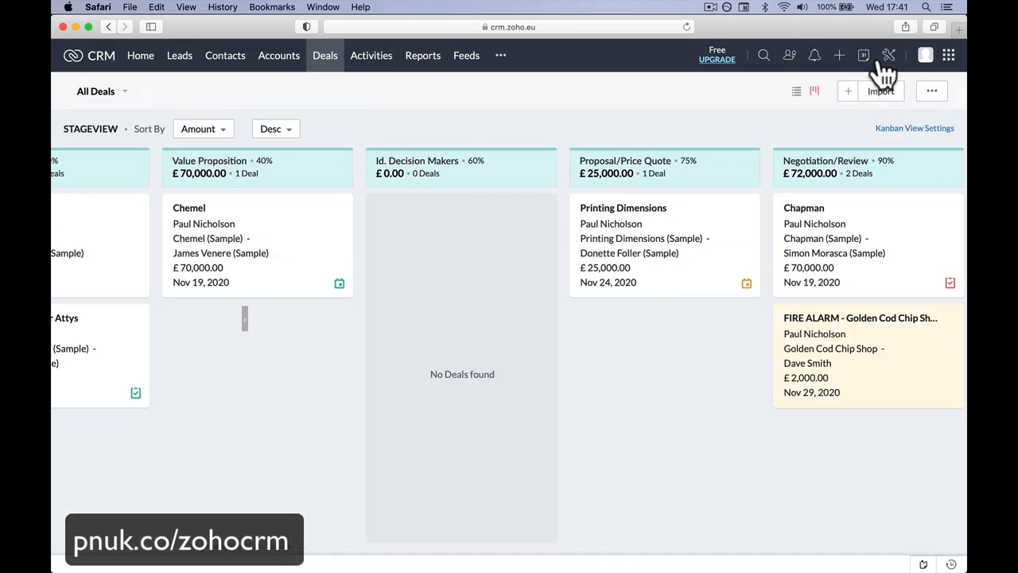
left_click(815, 60)
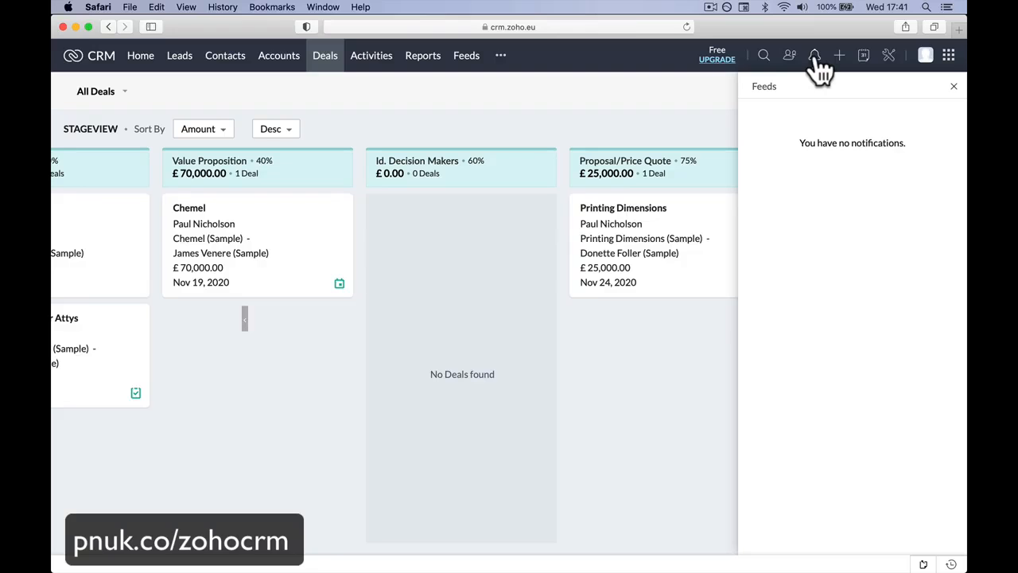
left_click(627, 387)
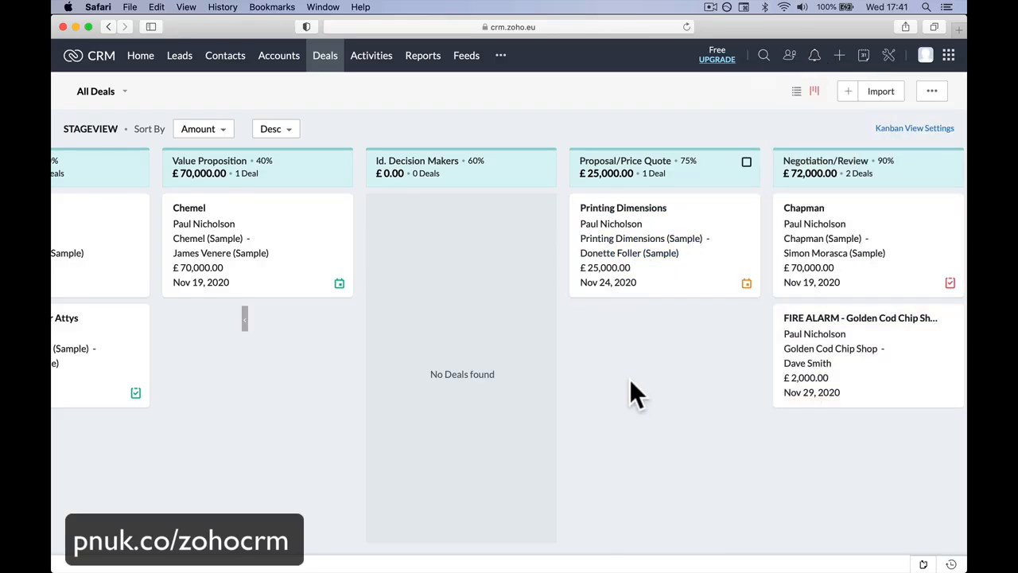
Step: Open the FIRE ALARM - Golden Cod Chip Shop deal and save its stage as Closed Won
scroll(629, 390, "right", 5)
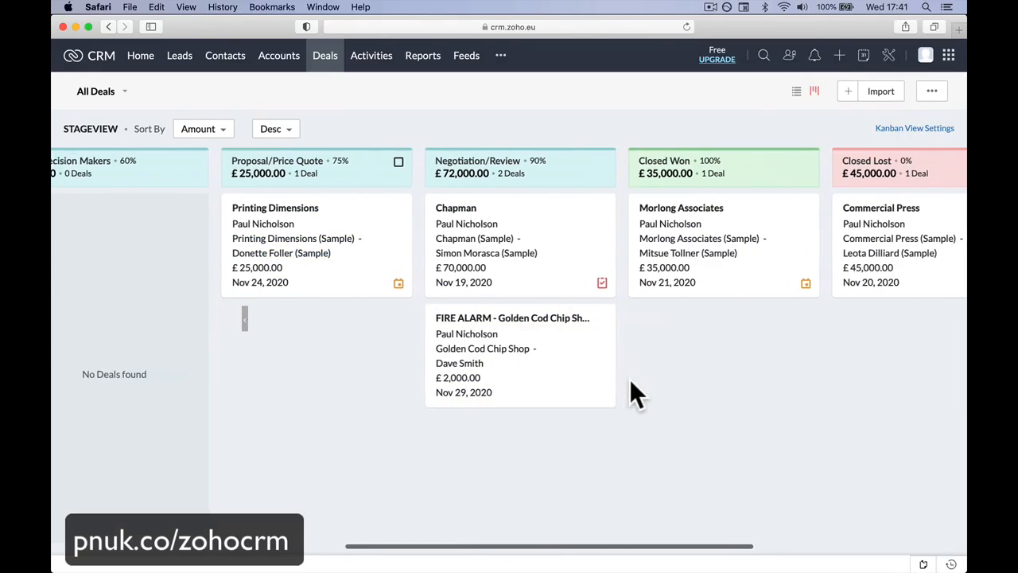
left_click(482, 320)
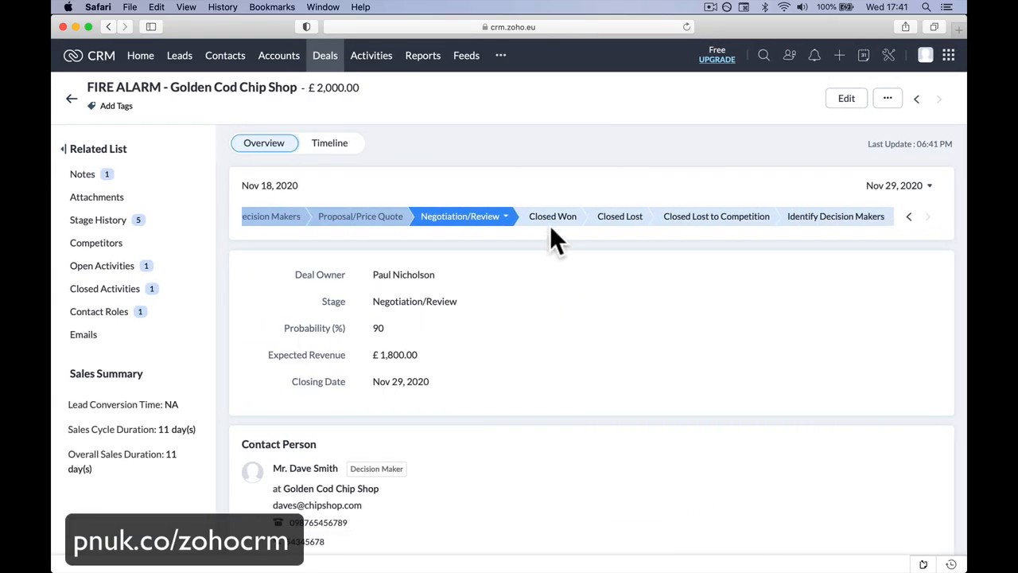
left_click(555, 227)
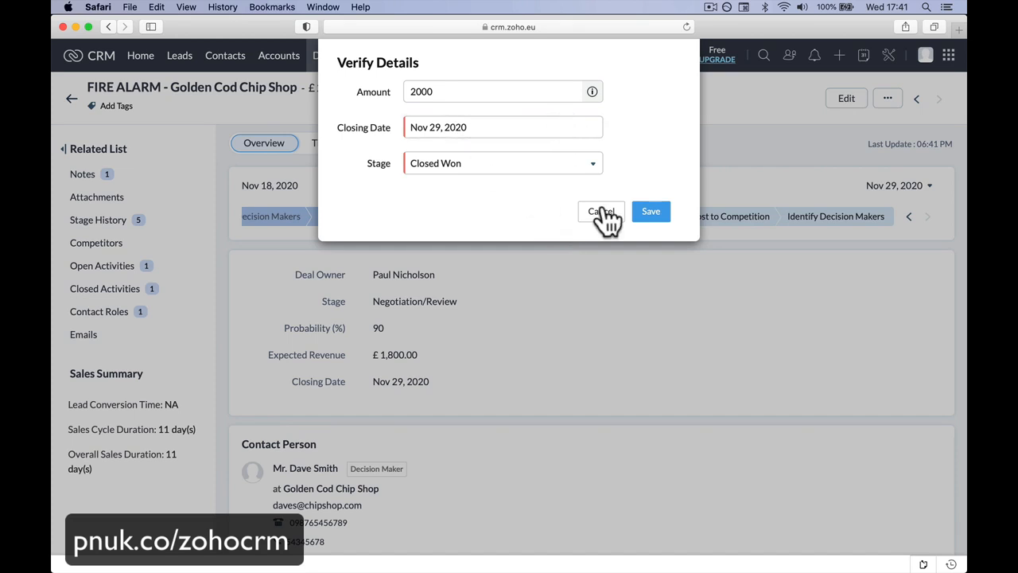
left_click(653, 212)
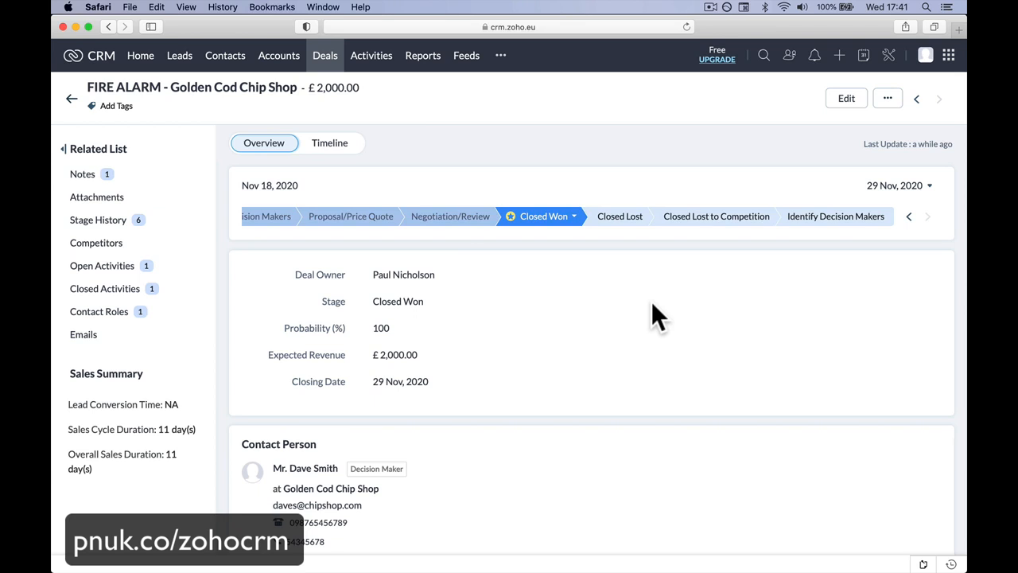
Step: Save the deal's stage as Closed Lost with the loss reason "Smart Security were cheaper." and, on a second line, "Lost on price."
left_click(623, 218)
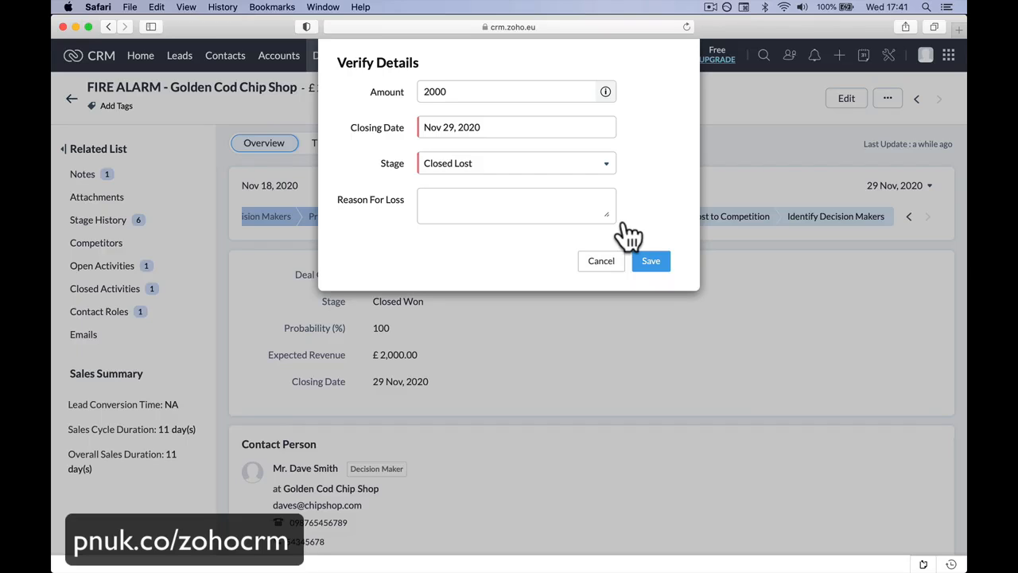
left_click(550, 208)
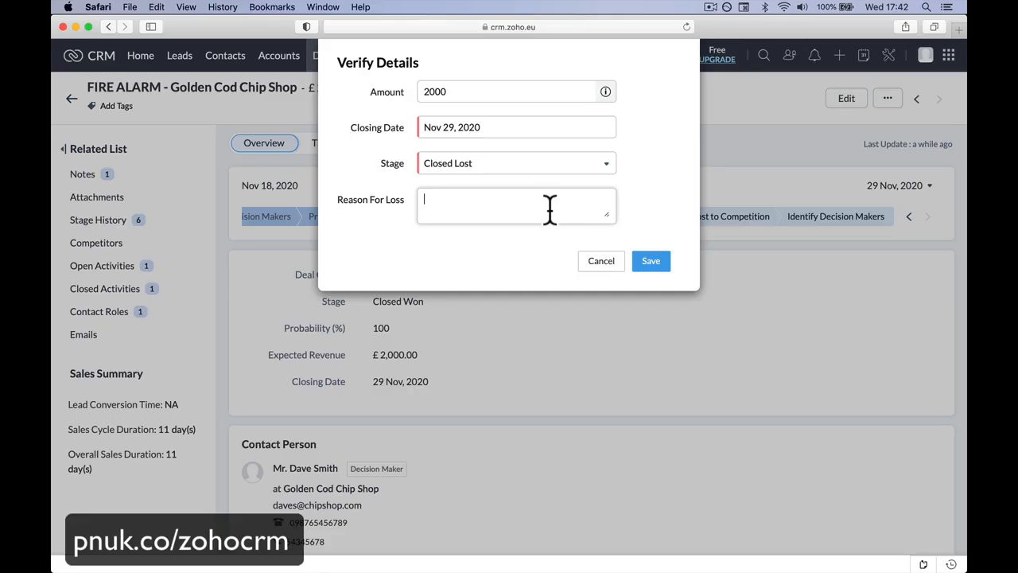
type("Smart Security")
type("were cheapeer.")
key("BackSpace")
key("BackSpace")
key("BackSpace")
key("BackSpace")
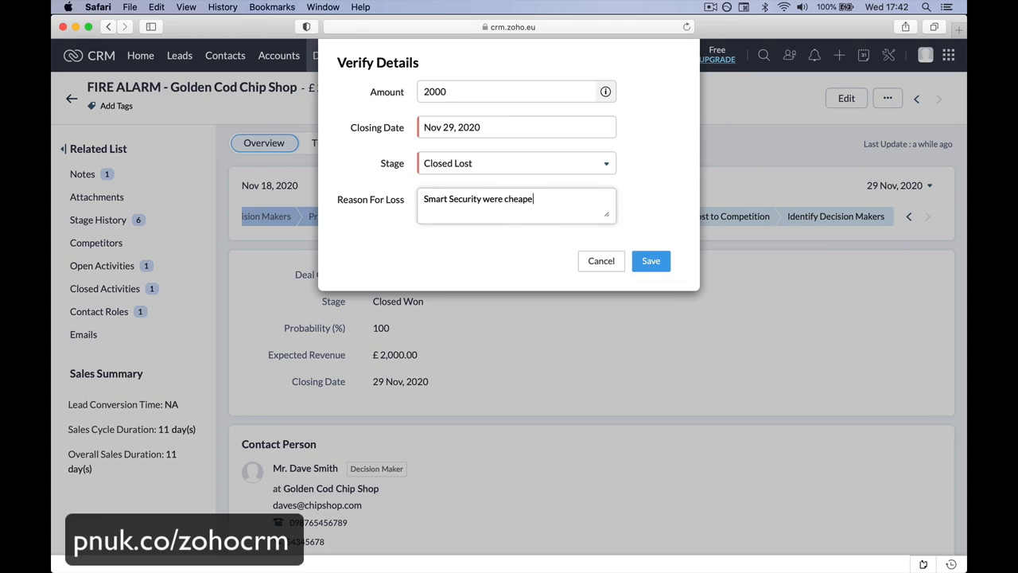
type("r.")
key("Return")
type("Lost on price.")
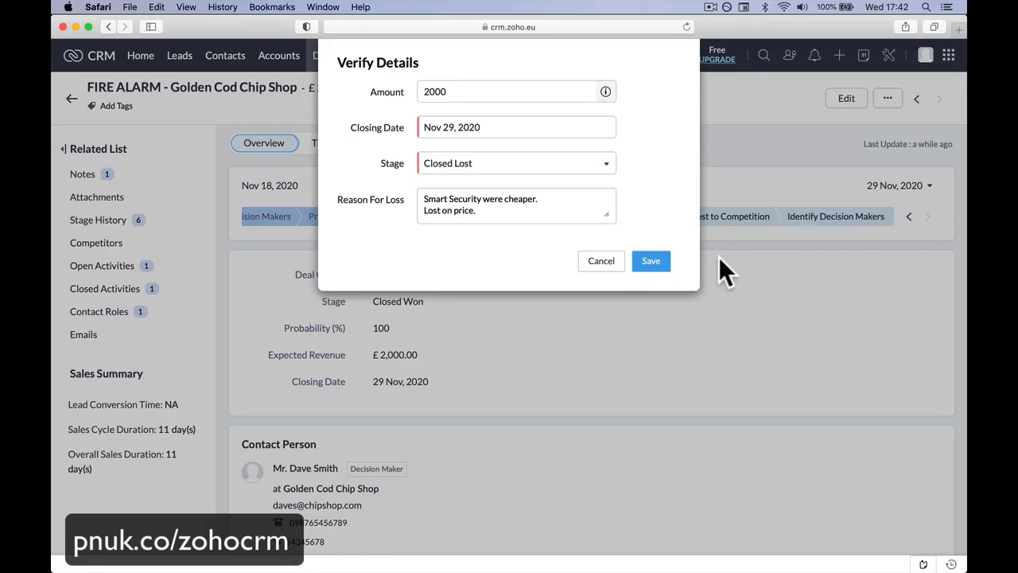
left_click(652, 262)
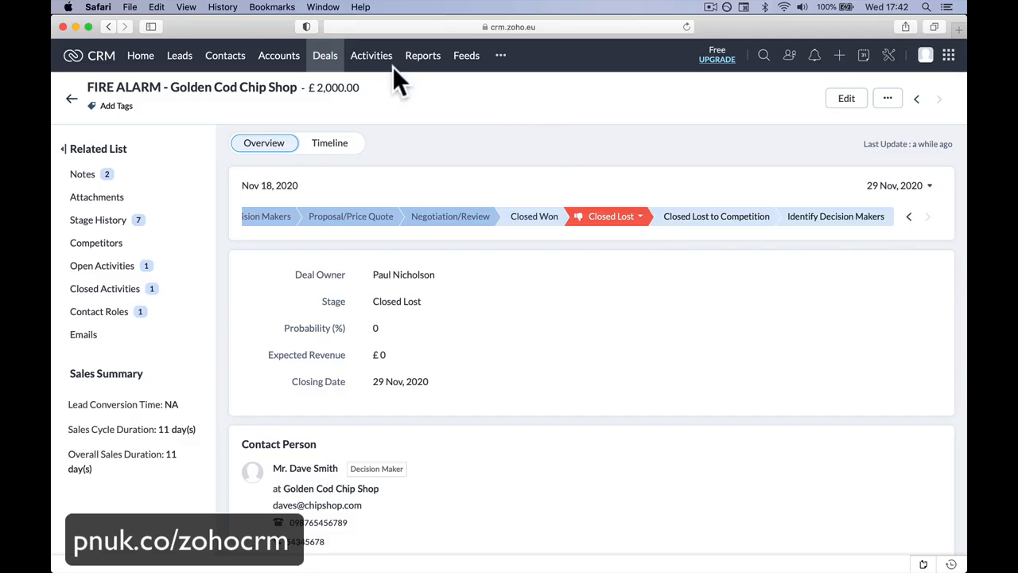
Step: Return to the deals board and move the fire alarm deal from Closed Lost to the Closed Won stage
left_click(325, 56)
scroll(556, 266, "right", 5)
scroll(556, 266, "right", 5)
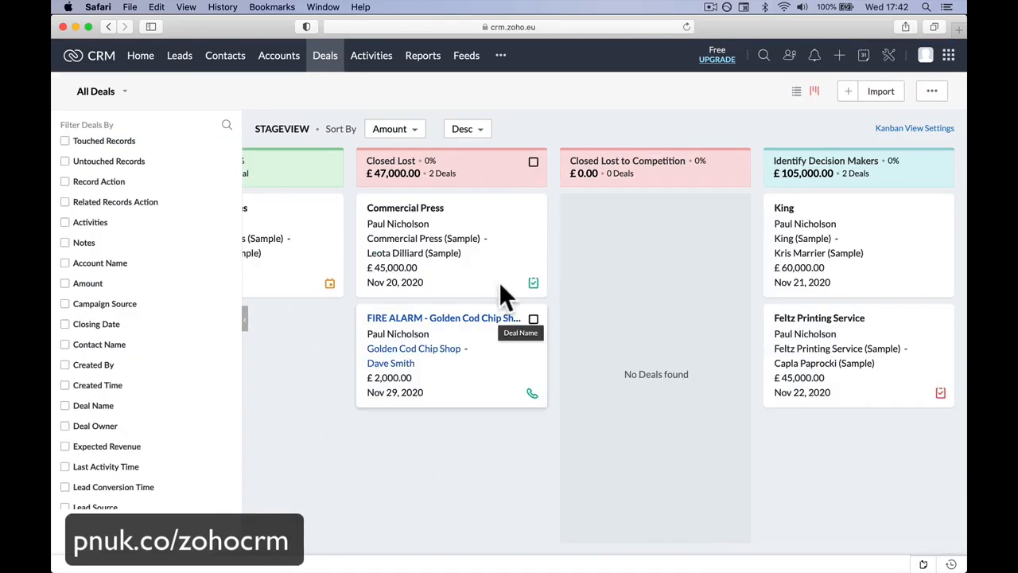
scroll(488, 329, "left", 5)
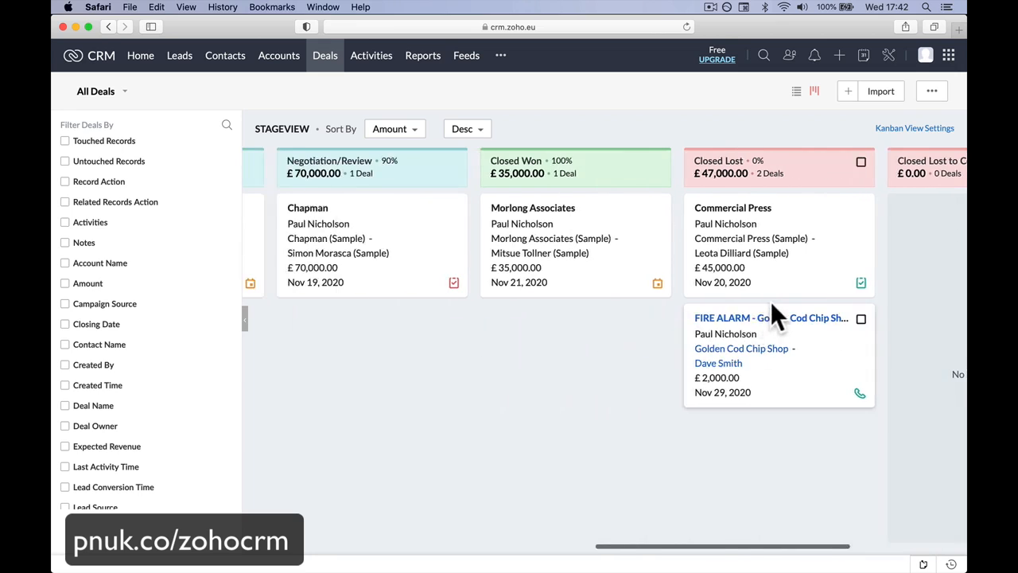
left_click_drag(776, 326, 595, 442)
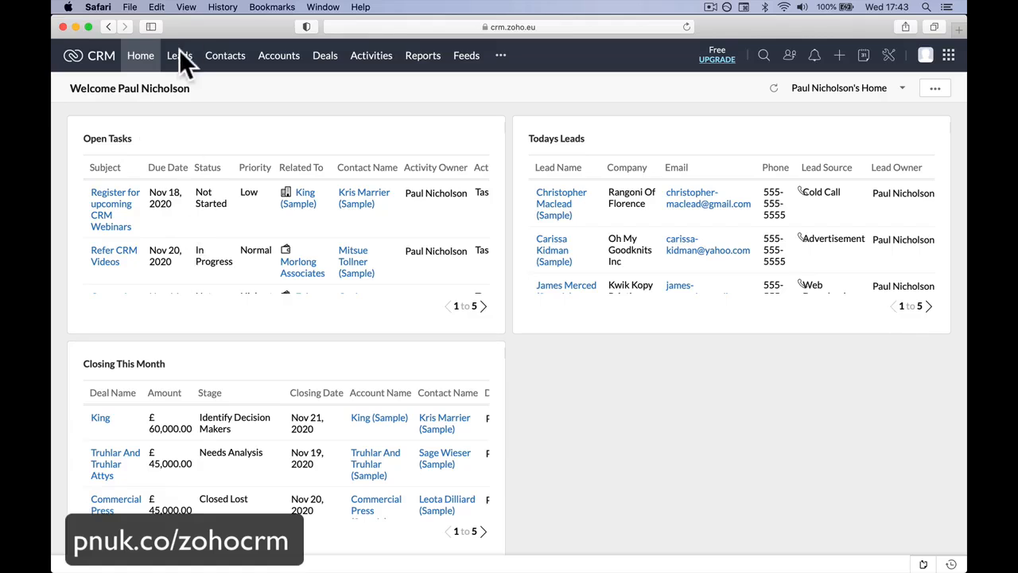
Step: Look over the leads list, the home dashboard and all activities in both list and board views
left_click(191, 67)
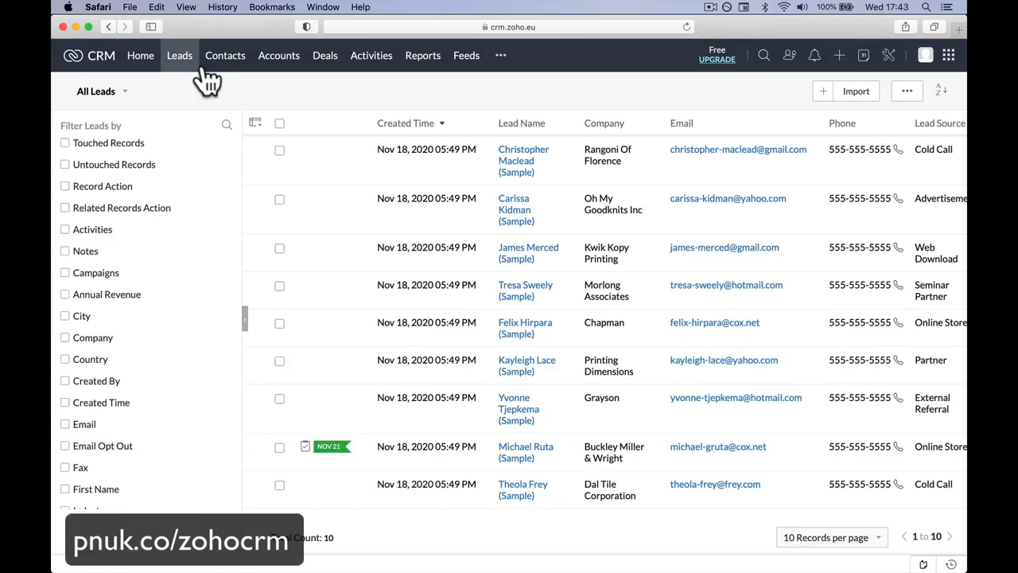
left_click(140, 55)
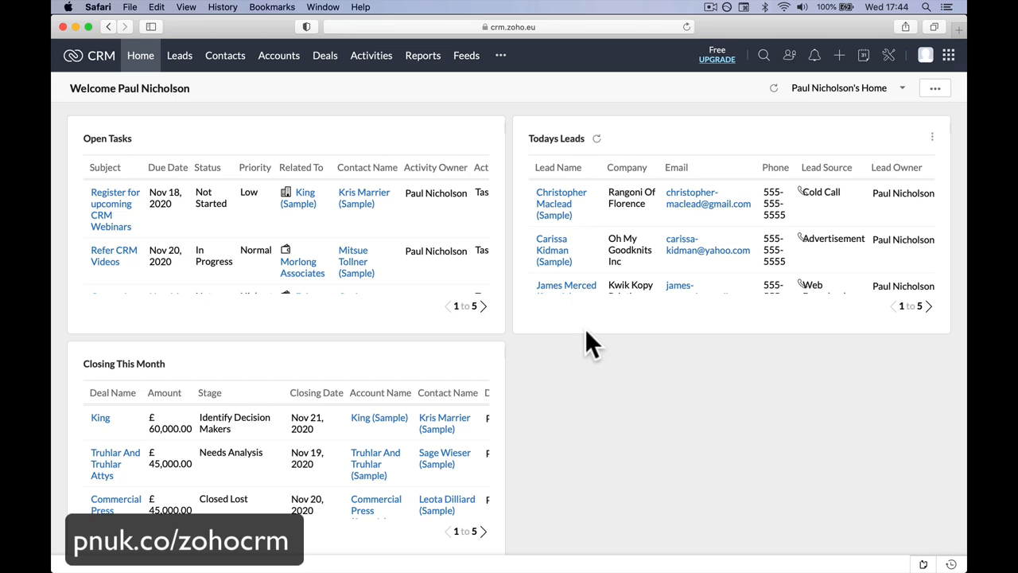
left_click(359, 57)
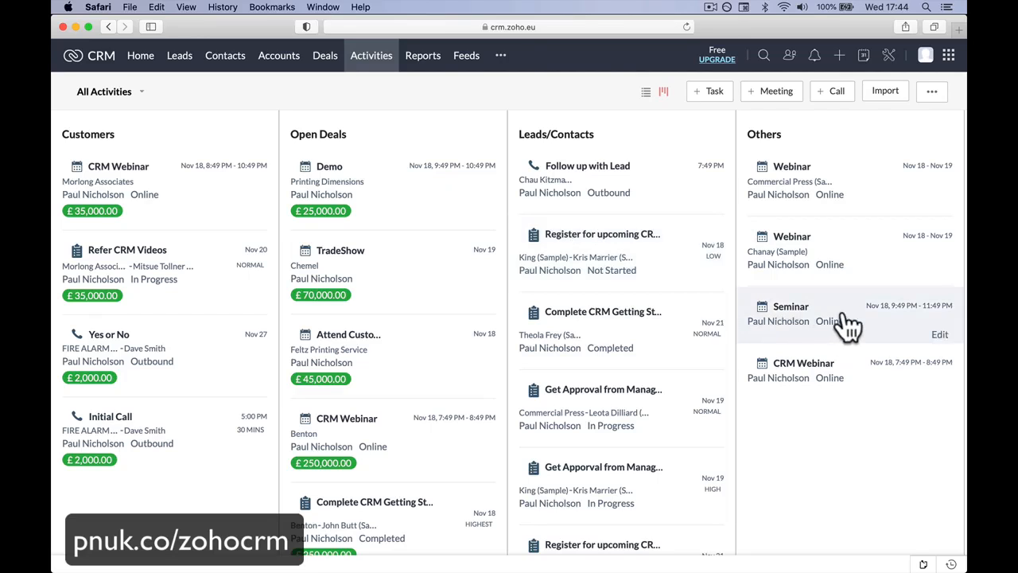
left_click(647, 90)
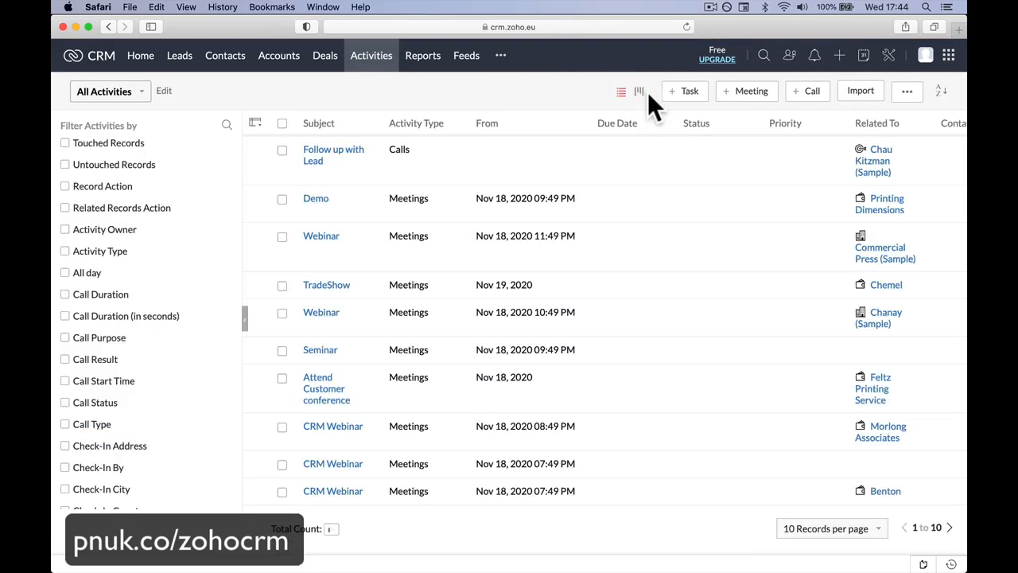
left_click(639, 91)
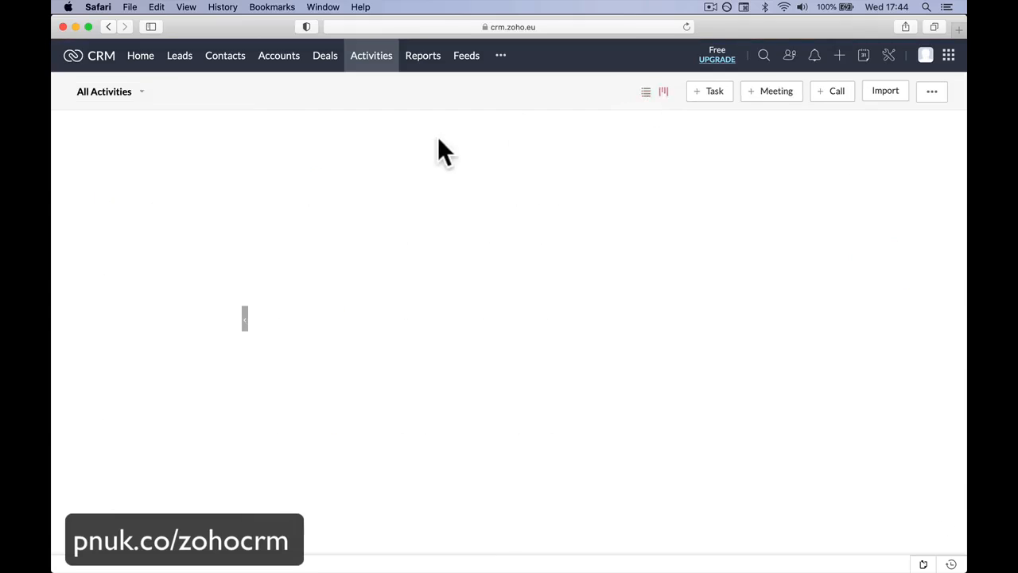
Step: Look through the deals board, the all-reports list and the leads list
left_click(324, 56)
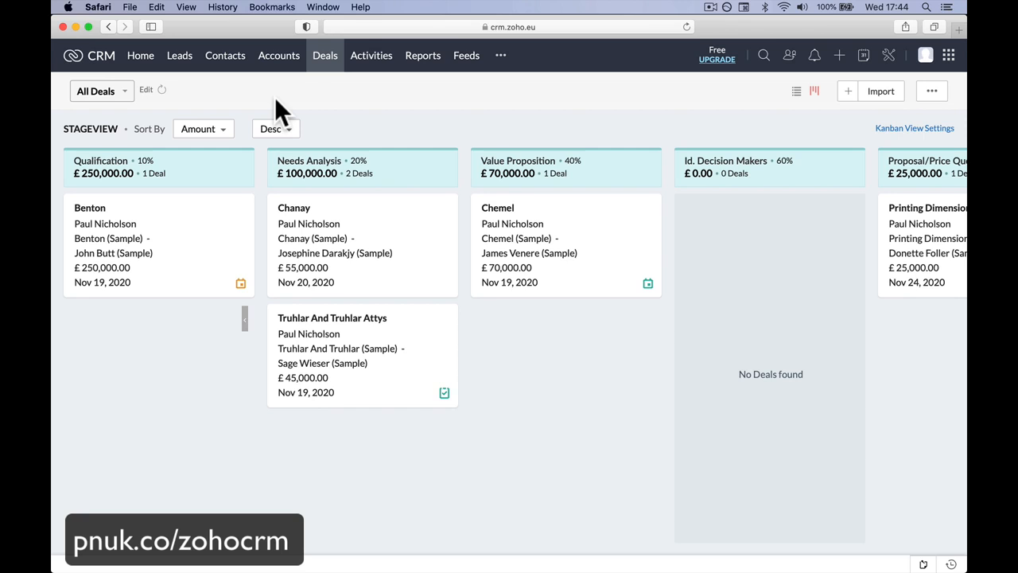
left_click(422, 56)
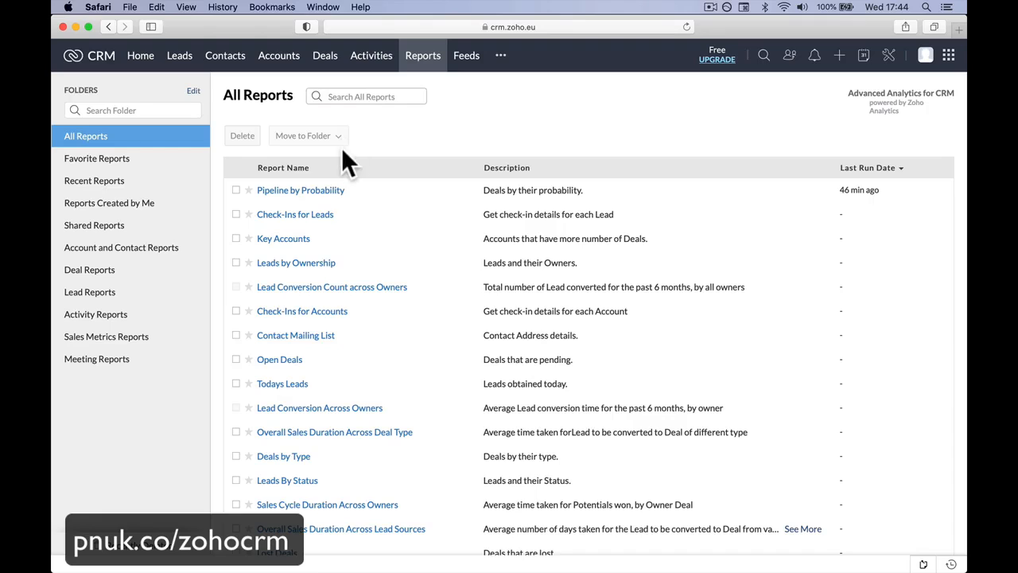
left_click(283, 59)
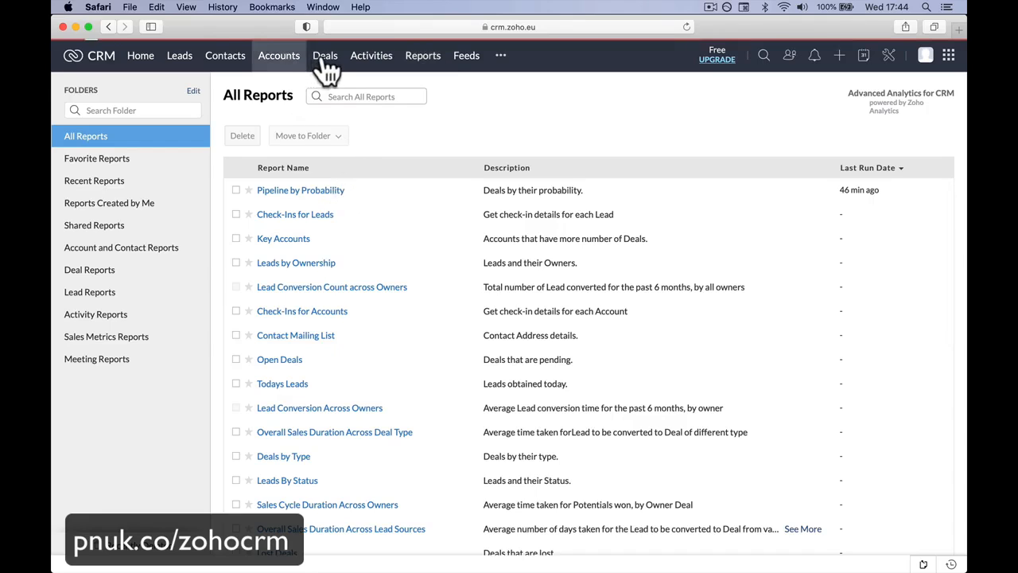
left_click(324, 60)
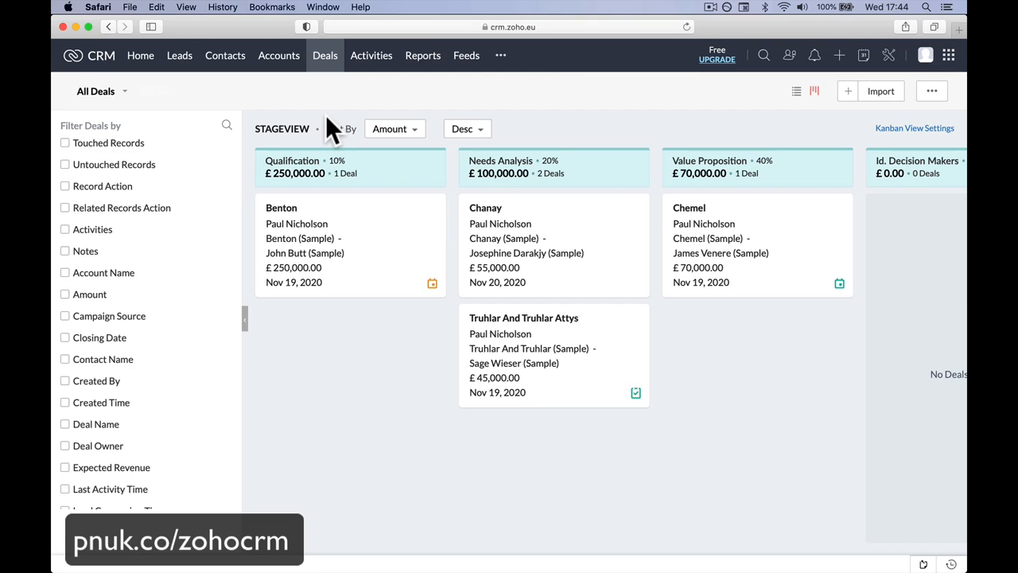
scroll(288, 133, "left", 3)
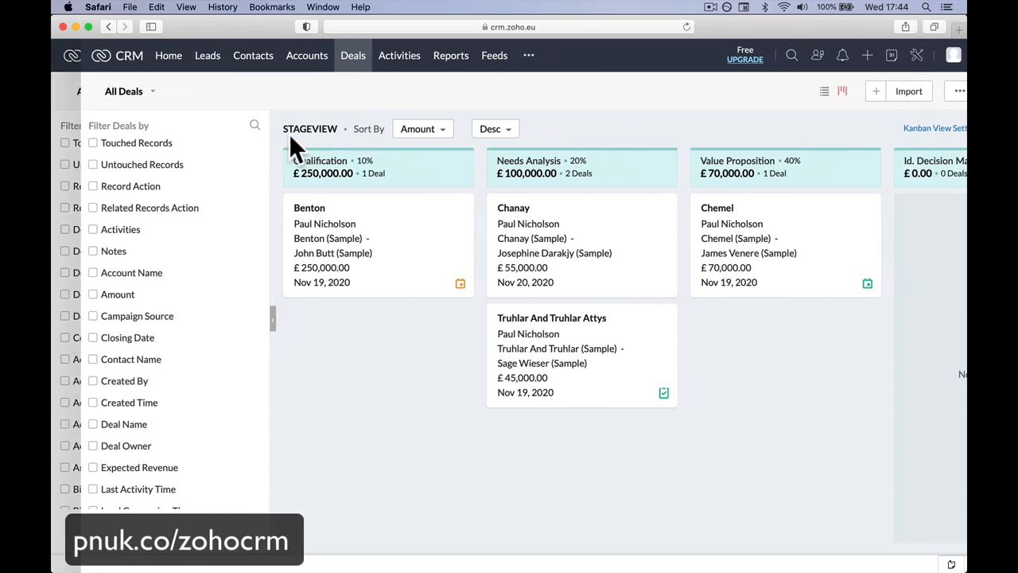
left_click(180, 57)
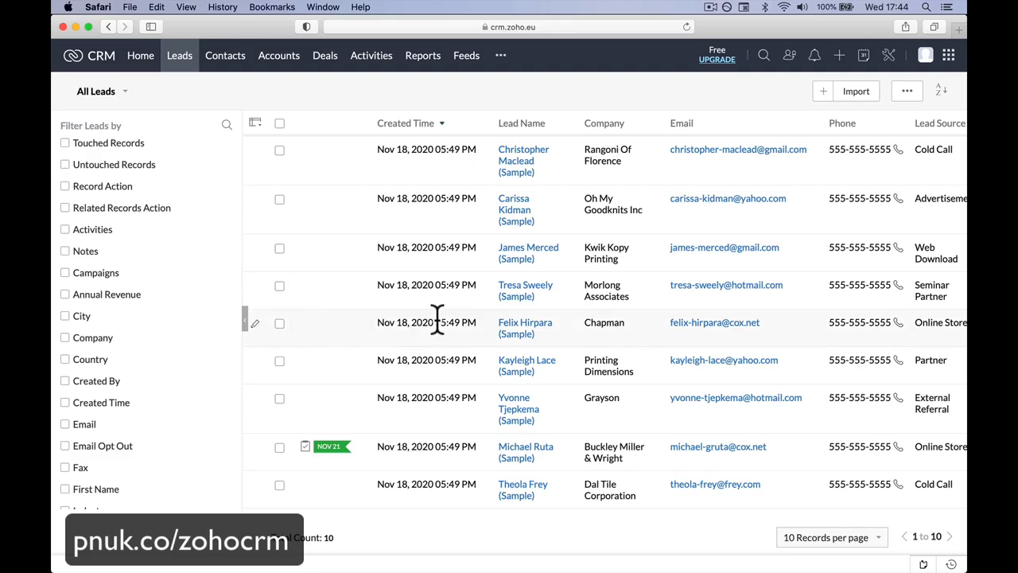
scroll(436, 318, "right", 2)
scroll(437, 318, "left", 1)
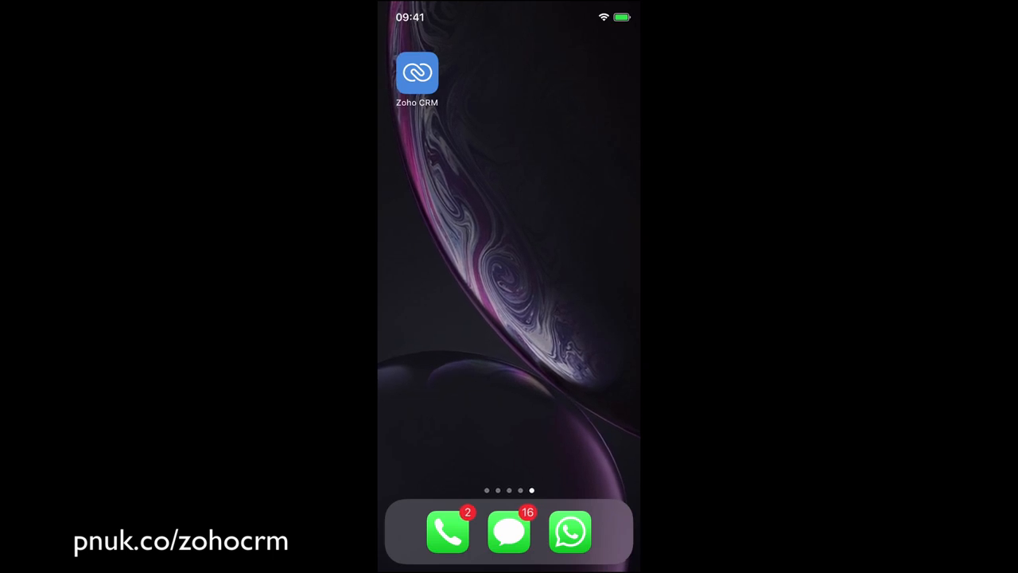
Step: Switch to the Zoho CRM mobile app and review the day's meetings, tasks and calls, including the Initial Call record
left_click(417, 72)
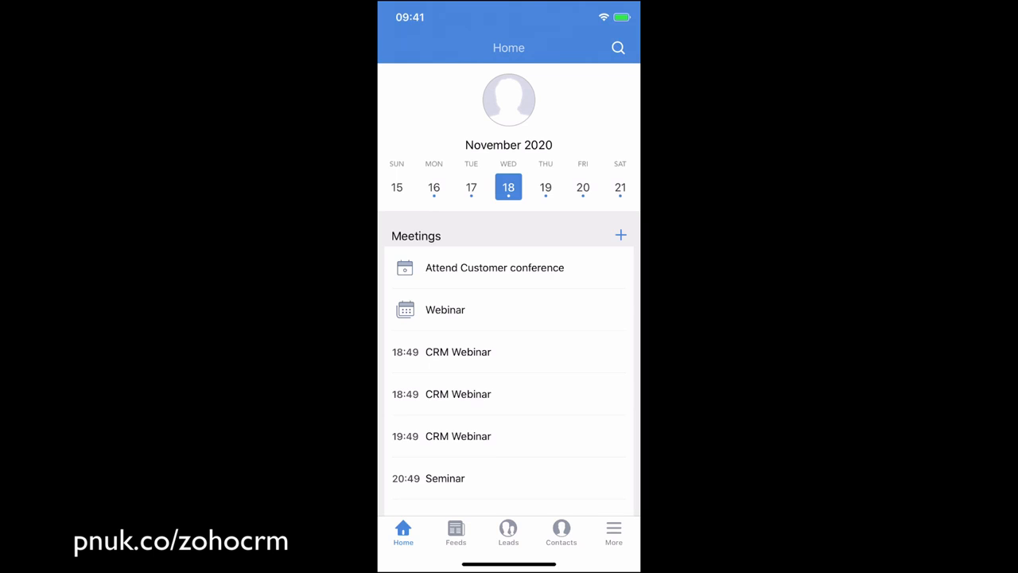
scroll(509, 358, "up", 2)
scroll(509, 358, "down", 3)
scroll(510, 358, "up", 3)
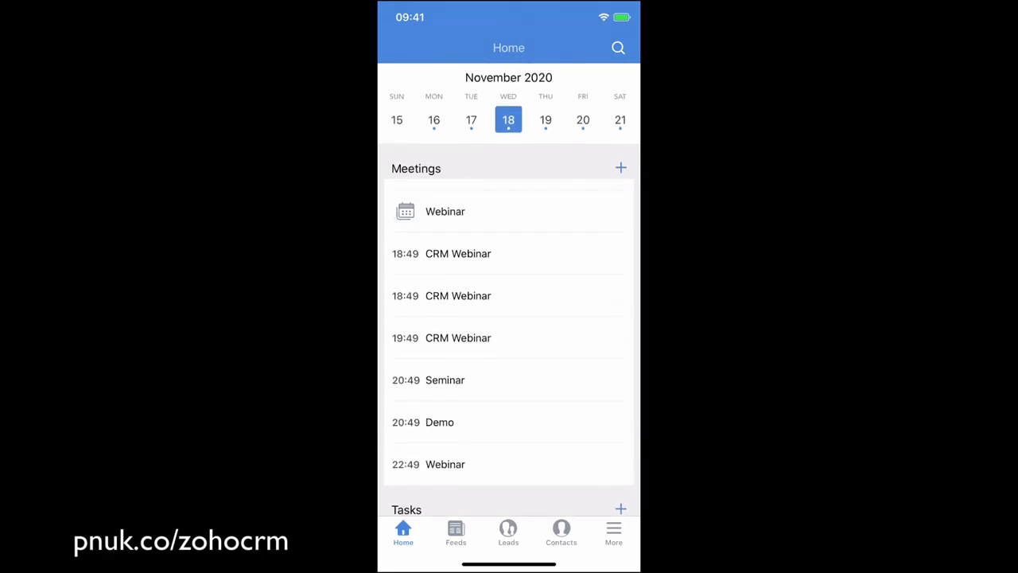
scroll(509, 358, "down", 5)
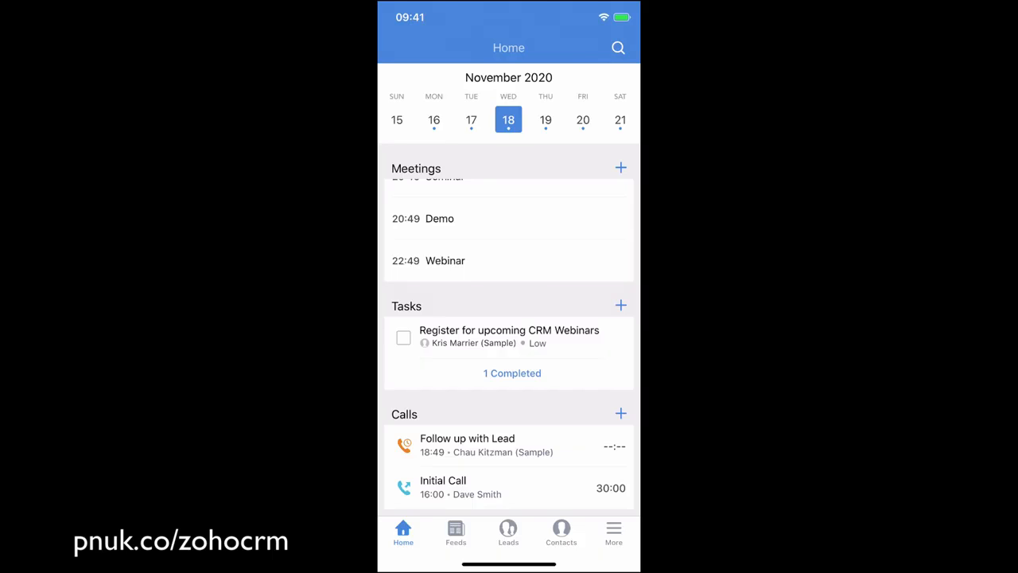
left_click(461, 487)
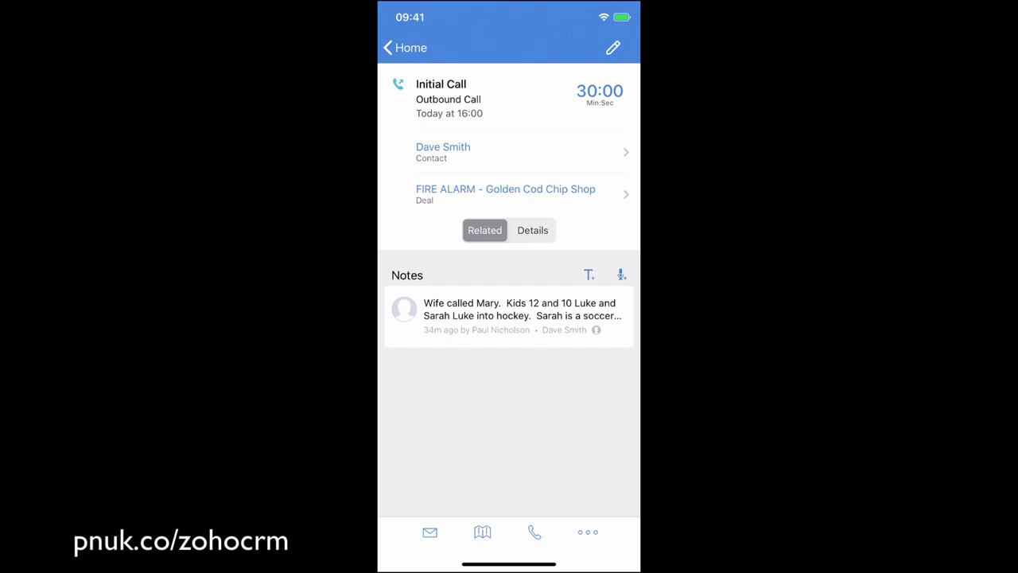
left_click(406, 48)
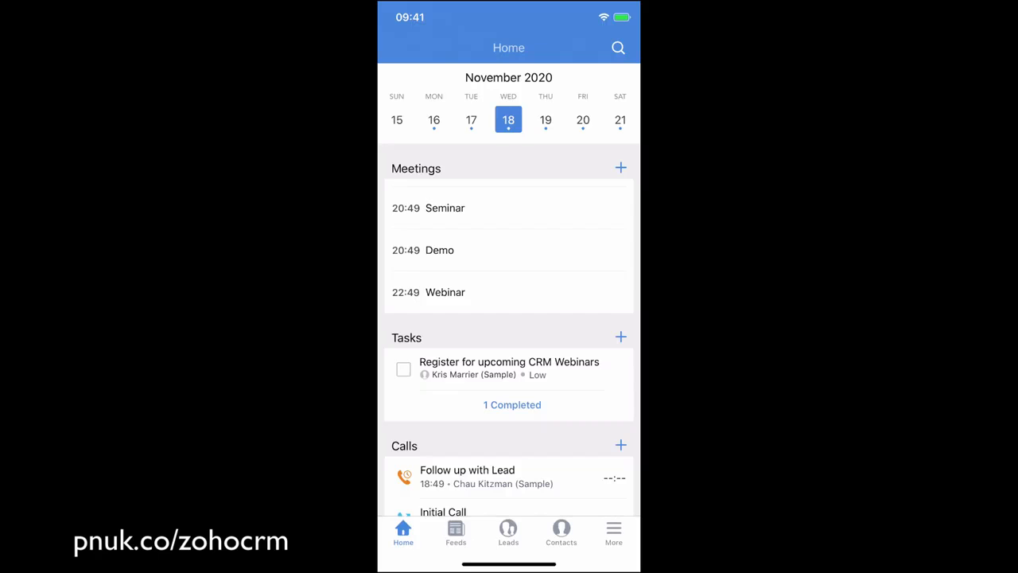
Step: Check the mobile feeds and view the comment form for the posted status without commenting
left_click(456, 533)
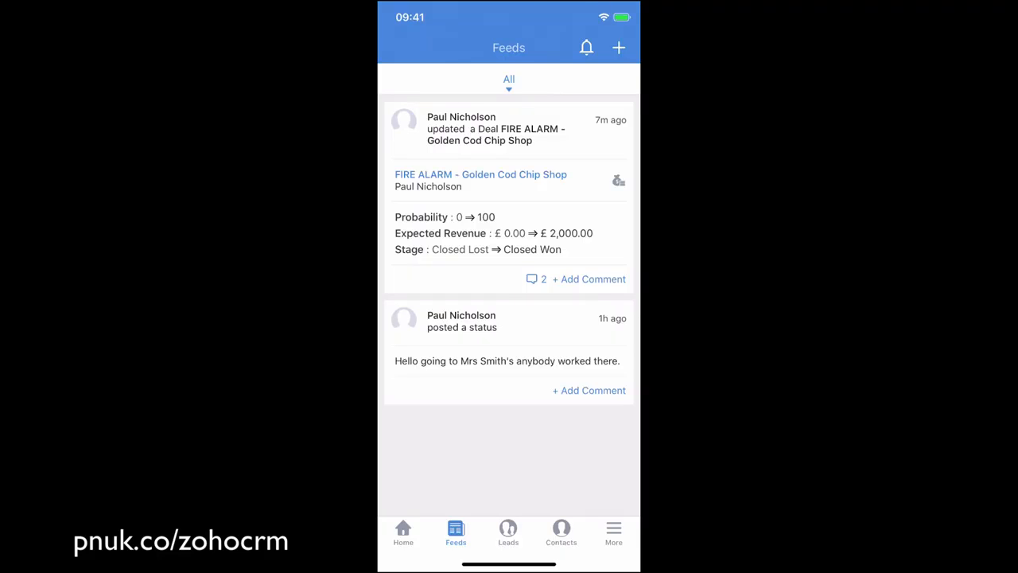
left_click(590, 391)
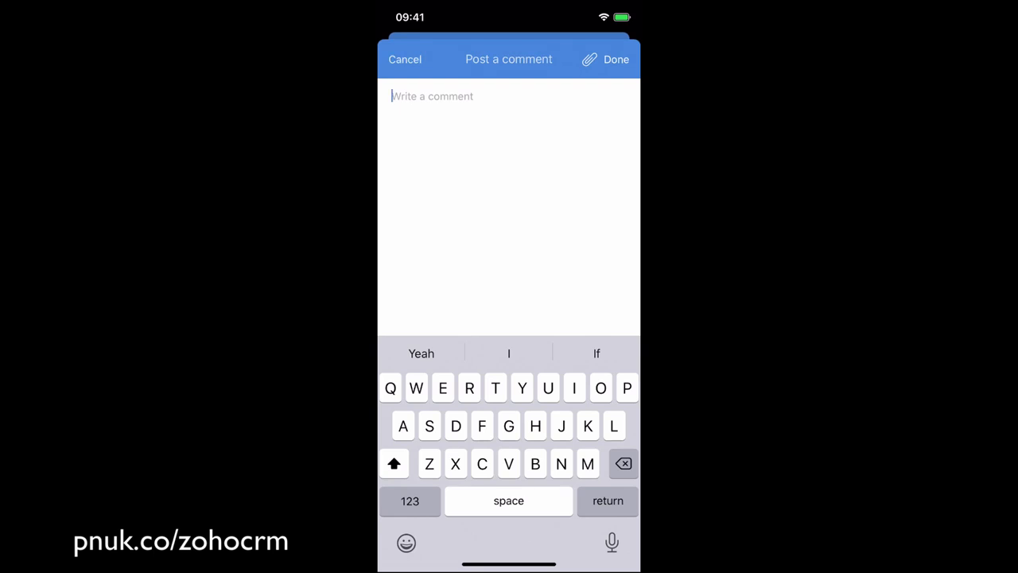
left_click(405, 60)
Step: Look over the mobile leads list and review the related records of the first lead listed
left_click(508, 533)
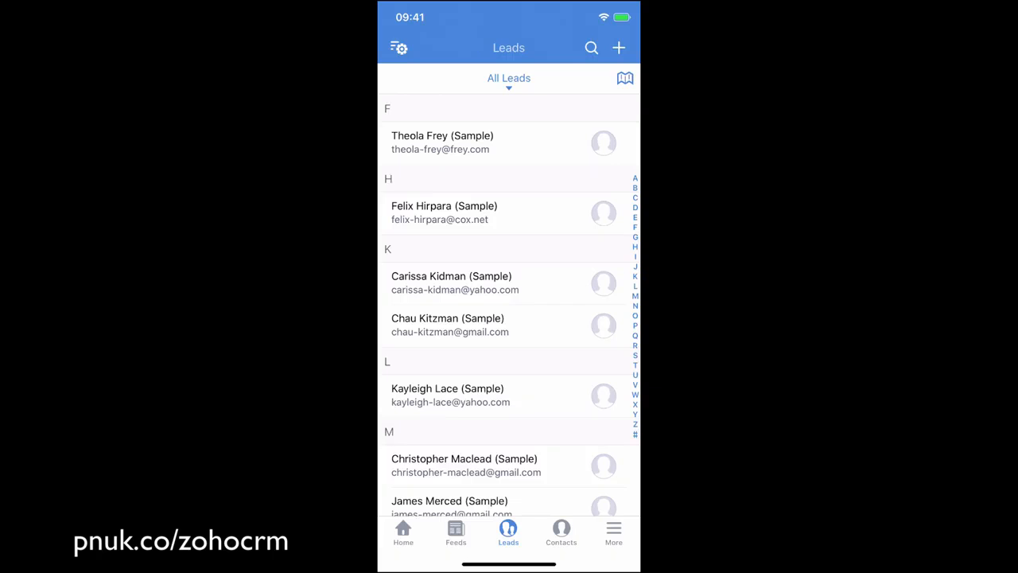
scroll(509, 304, "up", 2)
left_click(442, 141)
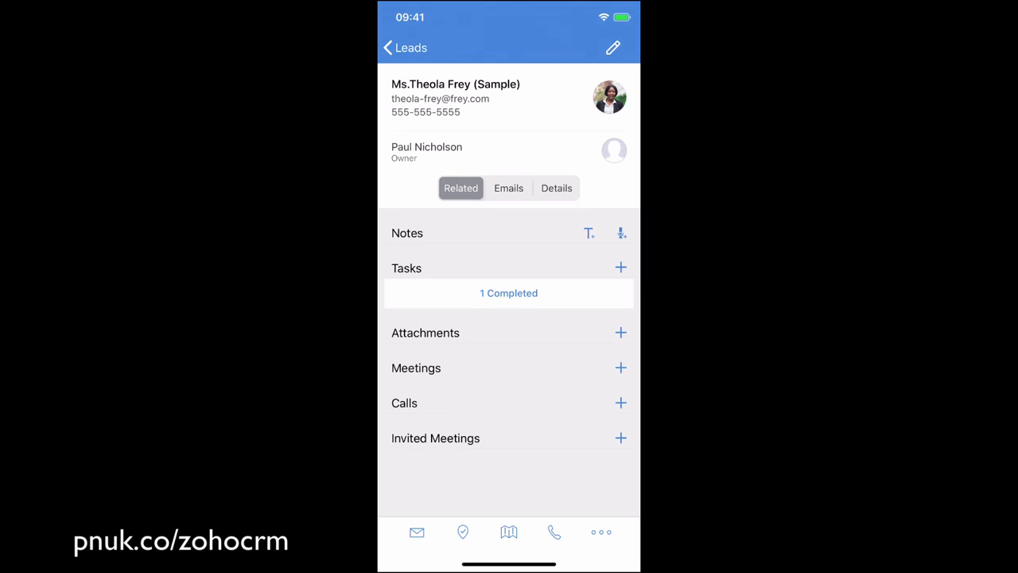
scroll(509, 334, "down", 2)
scroll(509, 335, "up", 2)
Step: View the actions available for this lead and its conversion form, and leave without converting it
left_click(601, 533)
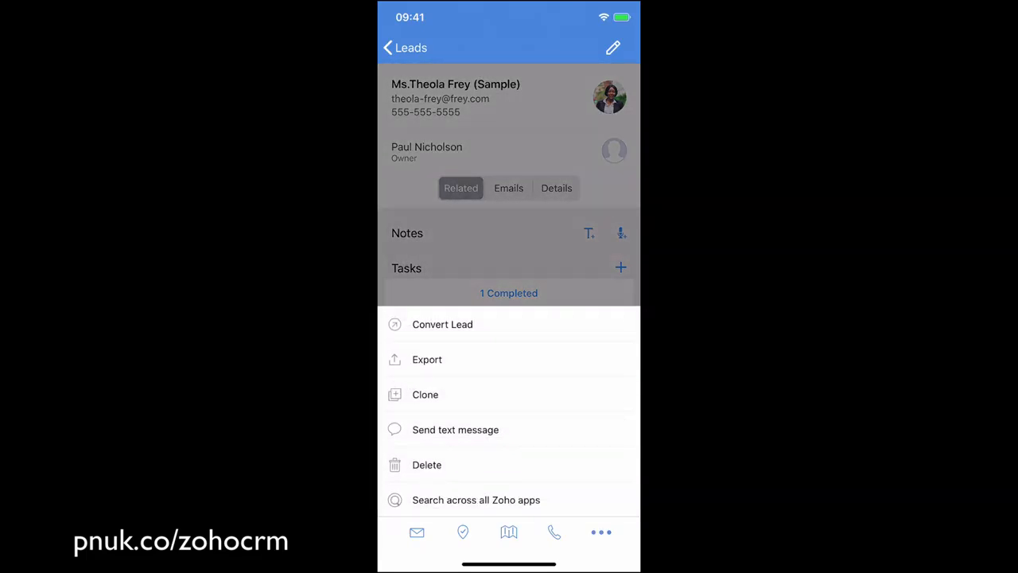
left_click(442, 324)
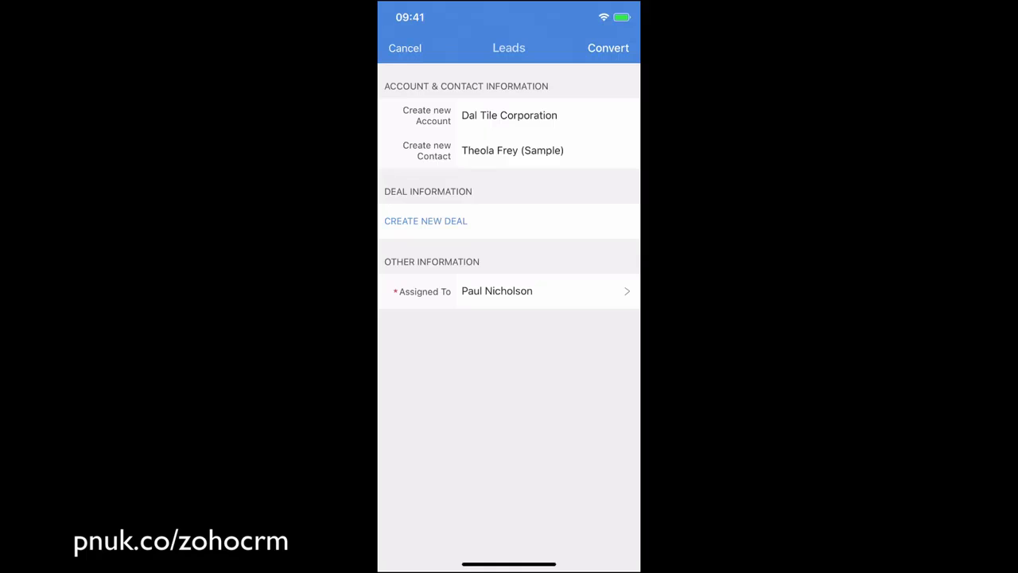
left_click(607, 48)
left_click(402, 47)
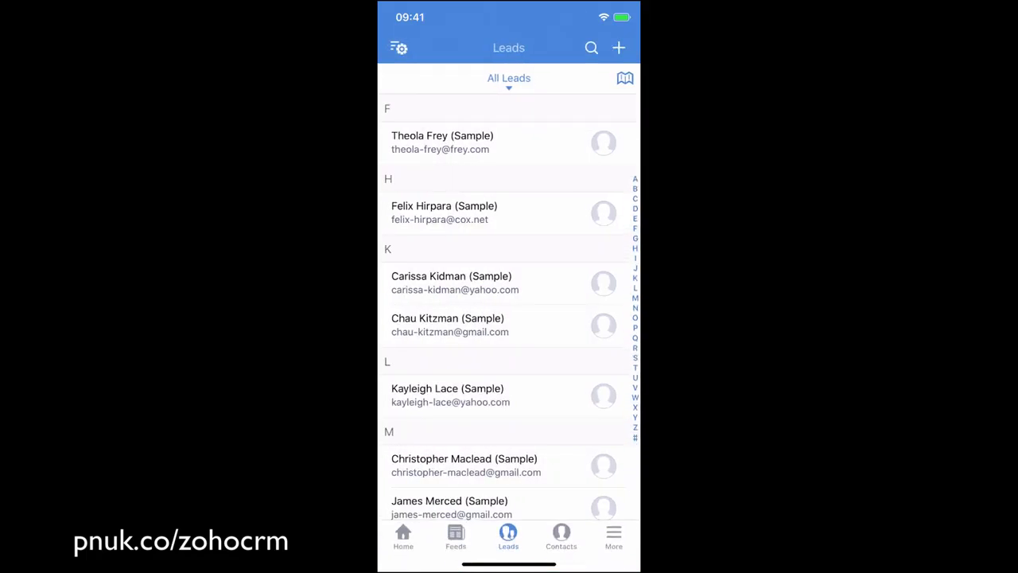
Step: Search all modules from Contacts, once by part of a contact's surname and once for "Cod"
left_click(561, 535)
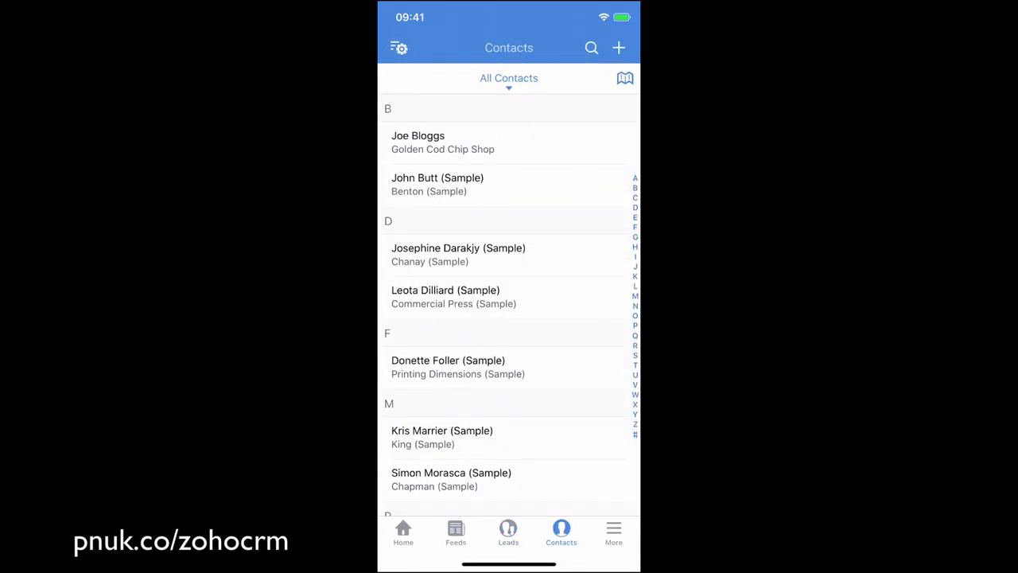
left_click(591, 48)
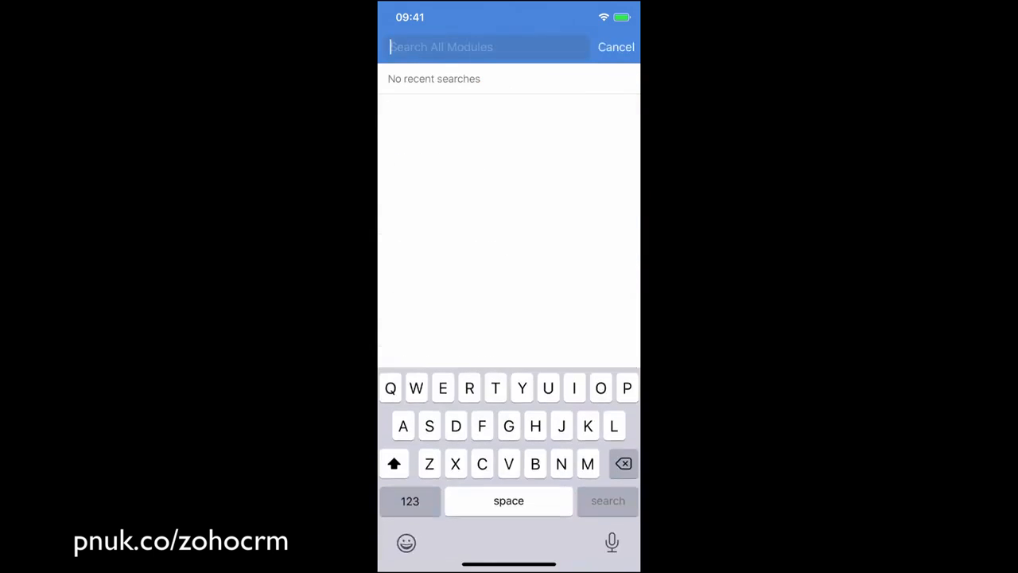
type("Blo")
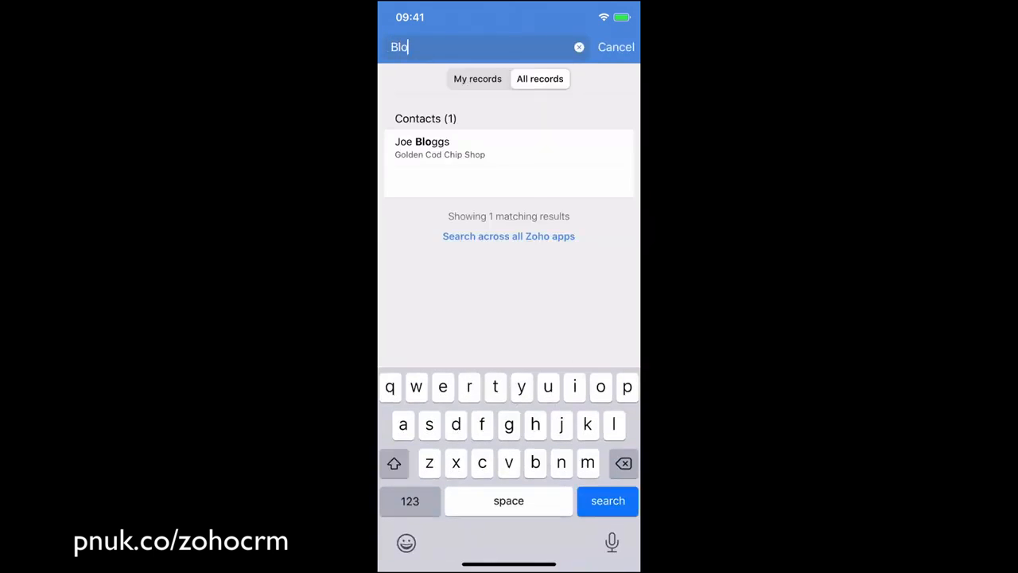
key("BackSpace")
key("BackSpace")
key("BackSpace")
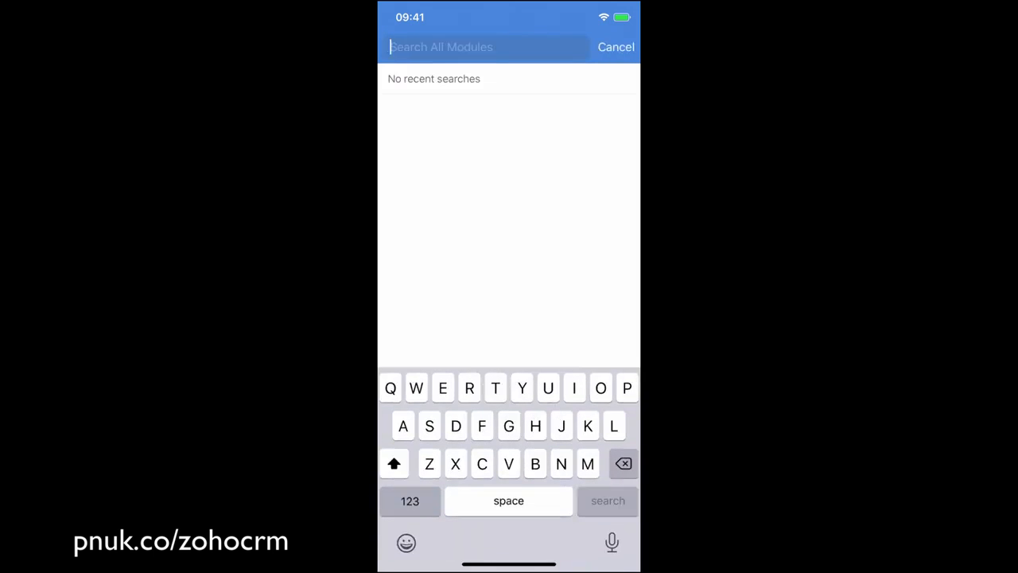
type("Cod")
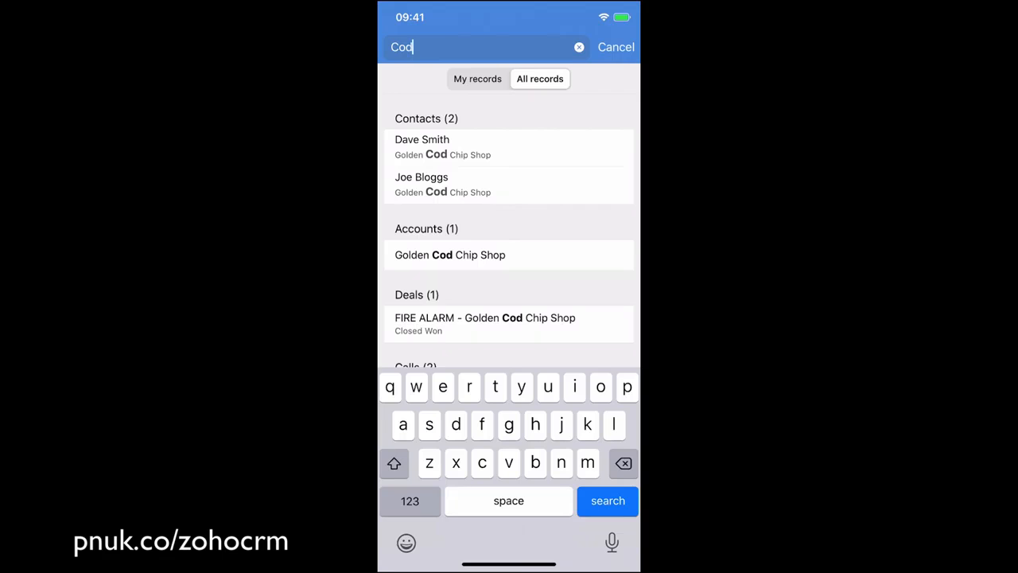
Step: Review the first Golden Cod Chip Shop contact and its linked FIRE ALARM deal, and close the search
left_click(509, 147)
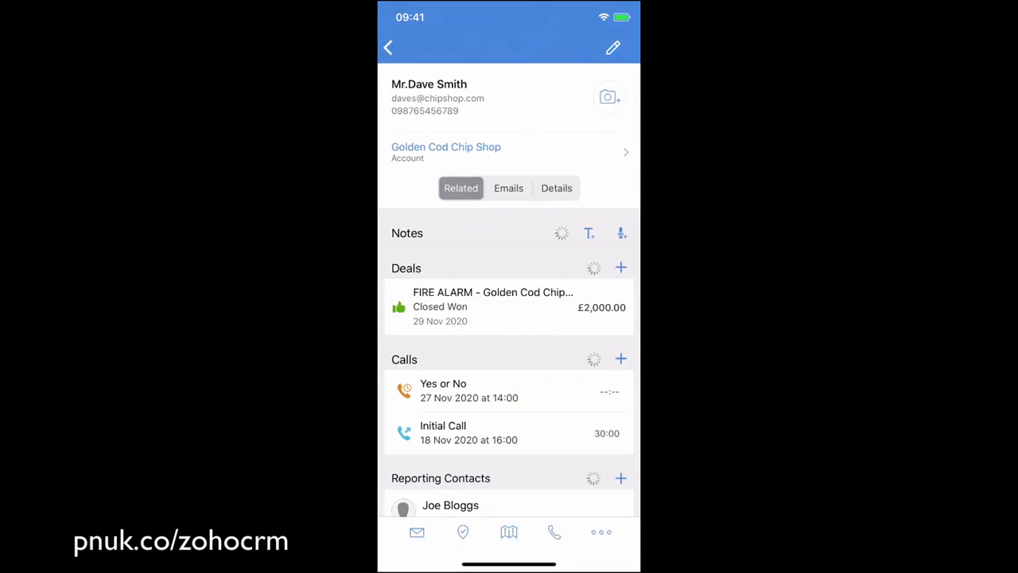
left_click(493, 485)
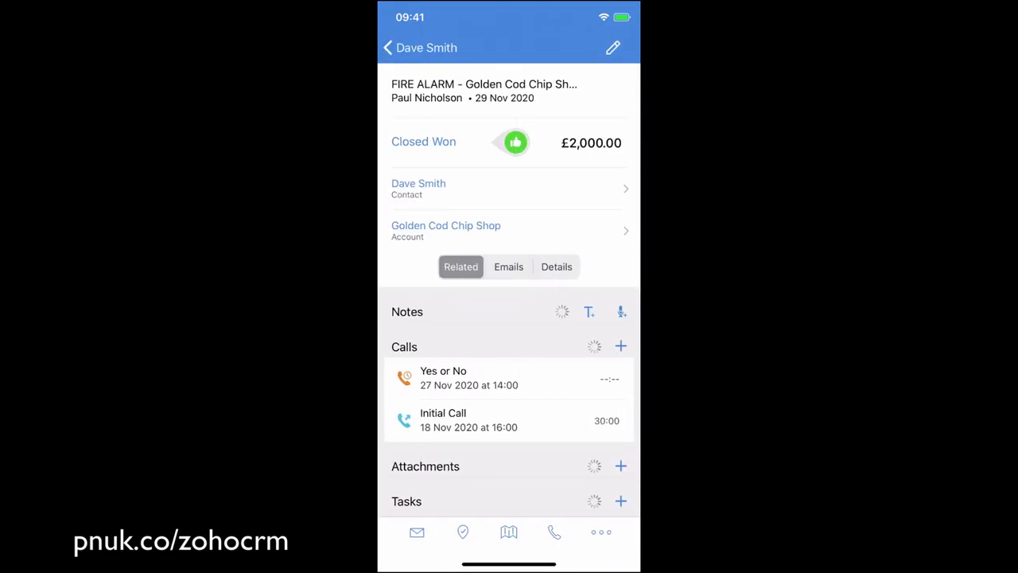
left_click(389, 48)
left_click(389, 47)
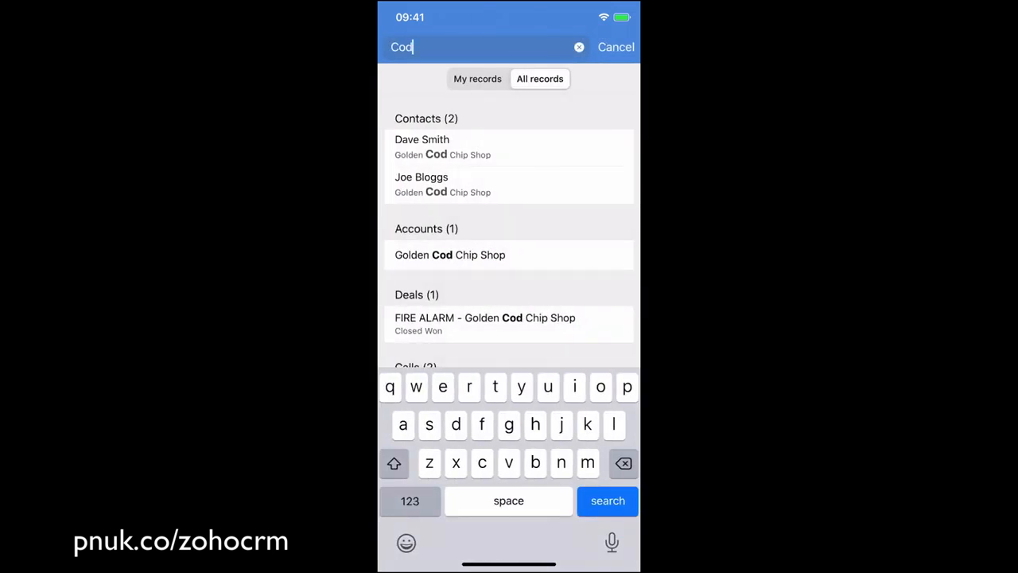
left_click(616, 47)
Step: Look through the All Deals list in the mobile app
left_click(613, 533)
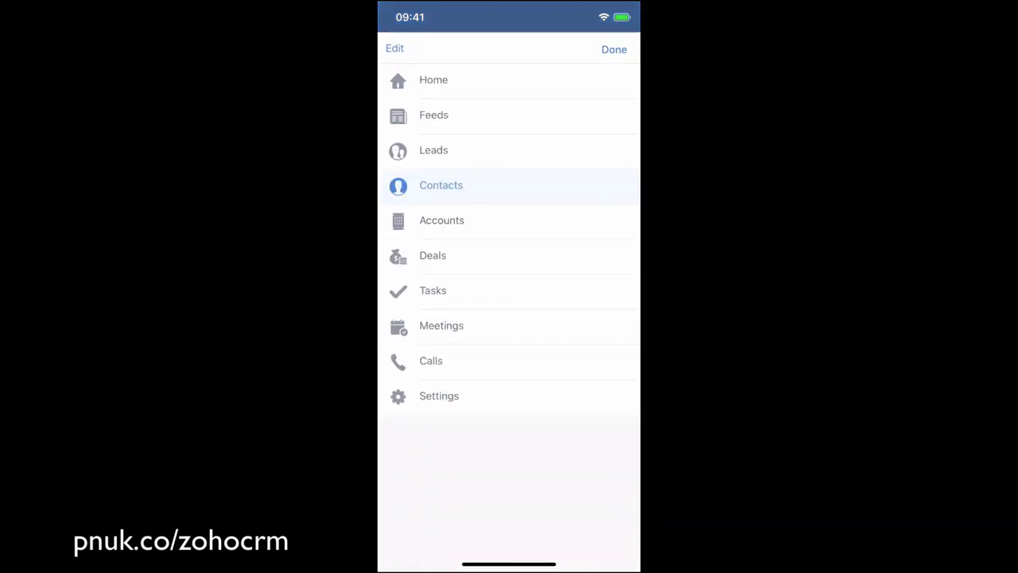
left_click(433, 255)
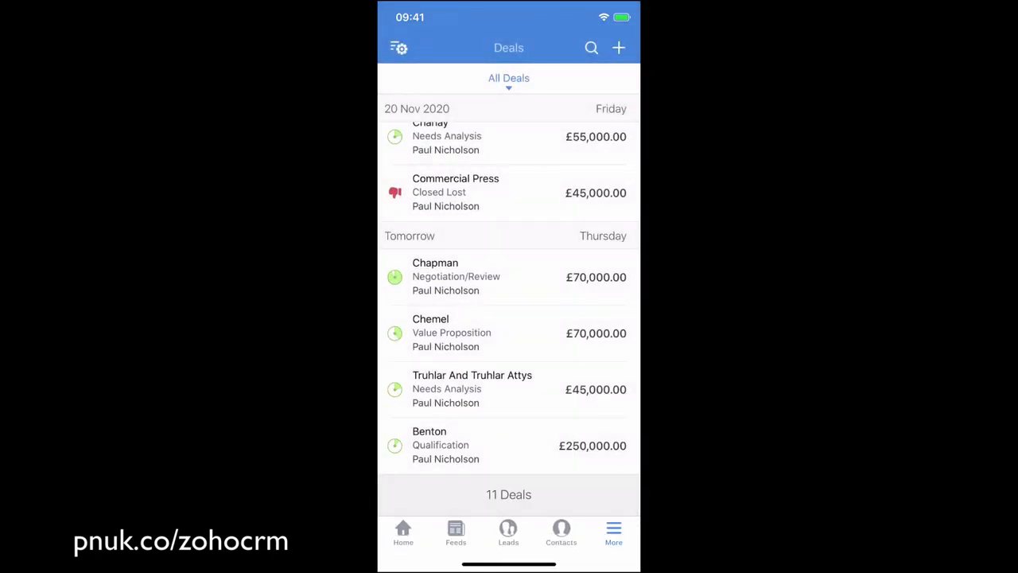
scroll(510, 306, "up", 10)
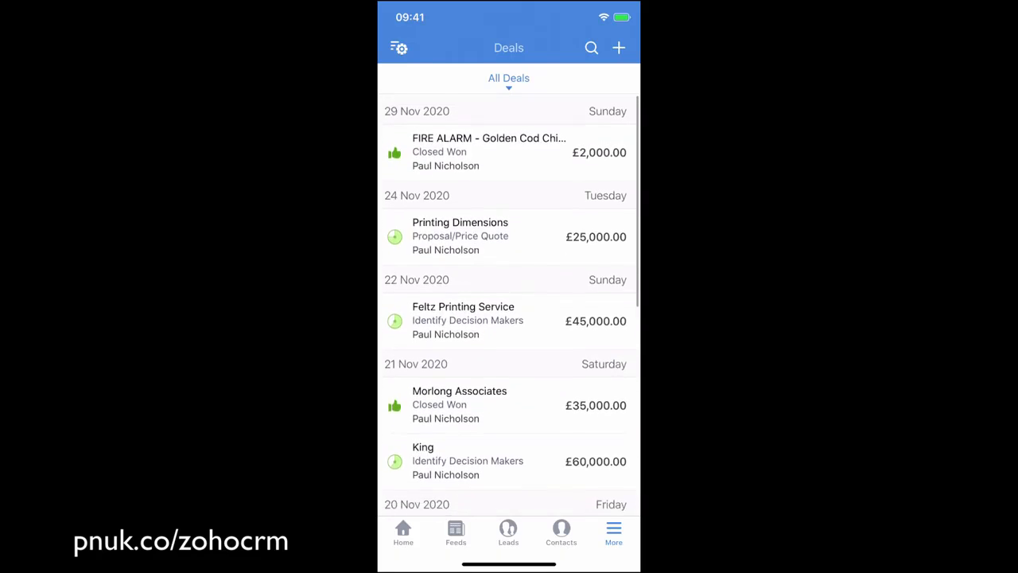
scroll(510, 306, "up", 2)
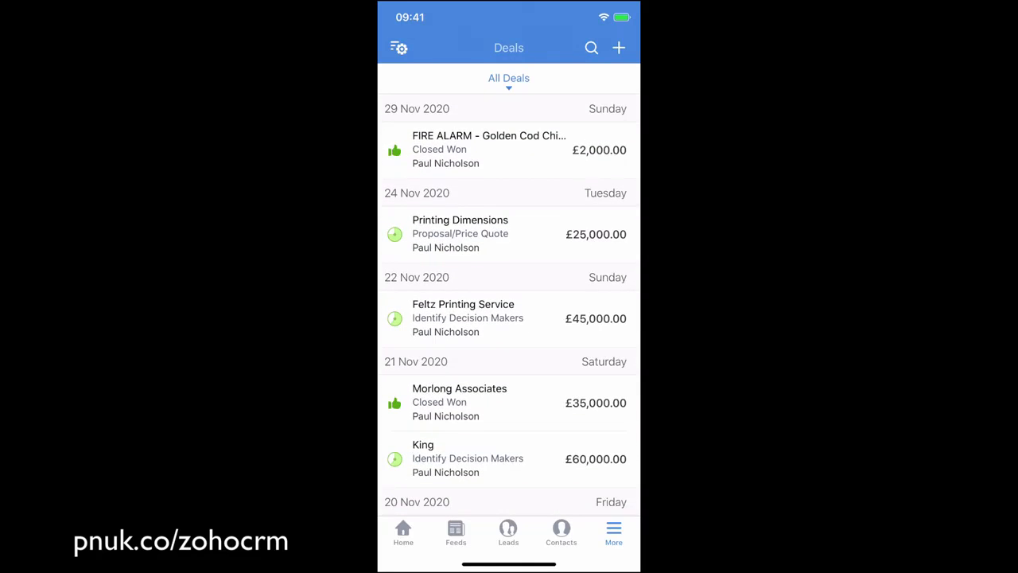
scroll(509, 316, "down", 5)
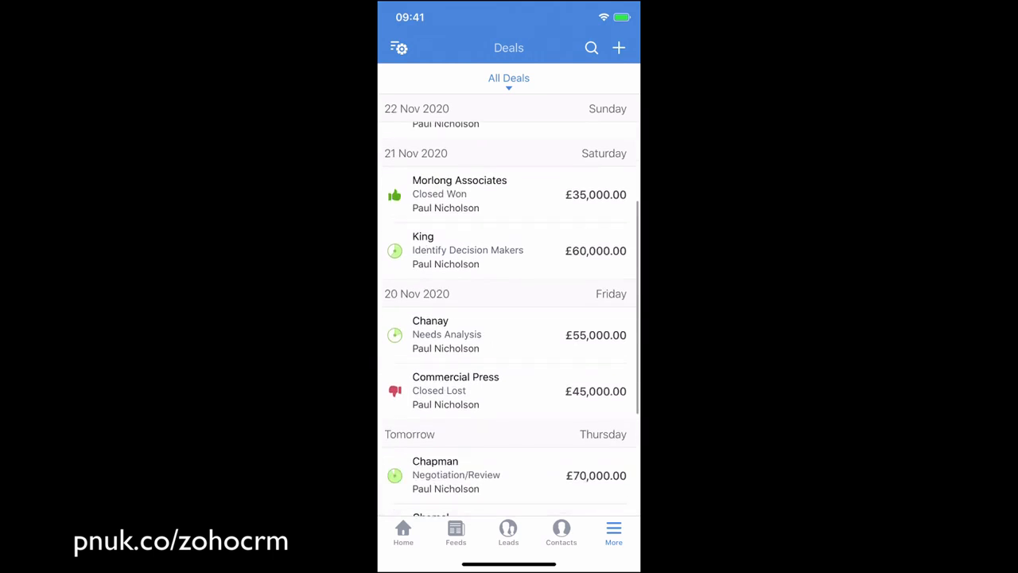
Step: Review the Morlong Associates deal and view its new-task form without adding a task
left_click(478, 194)
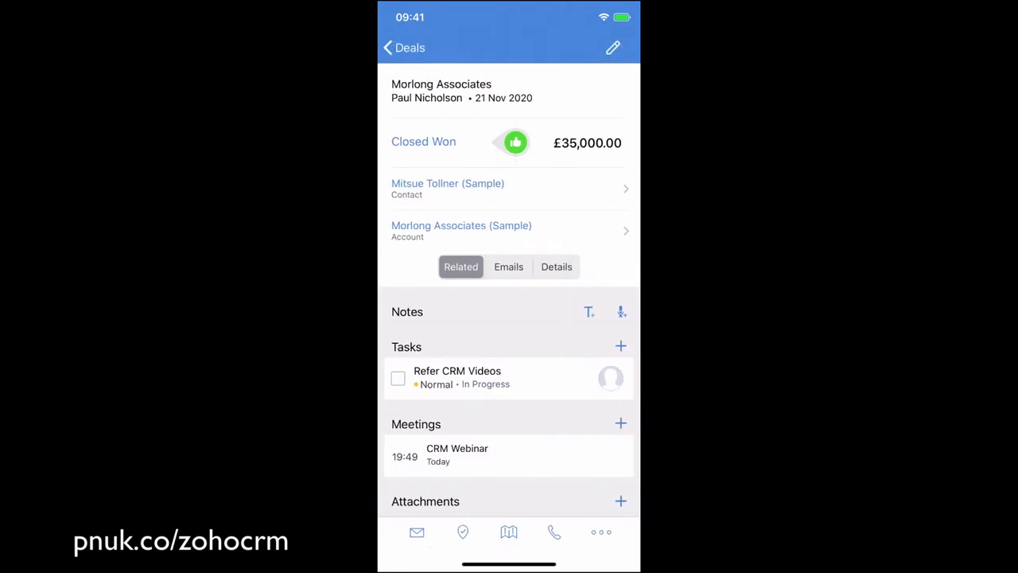
scroll(509, 319, "down", 2)
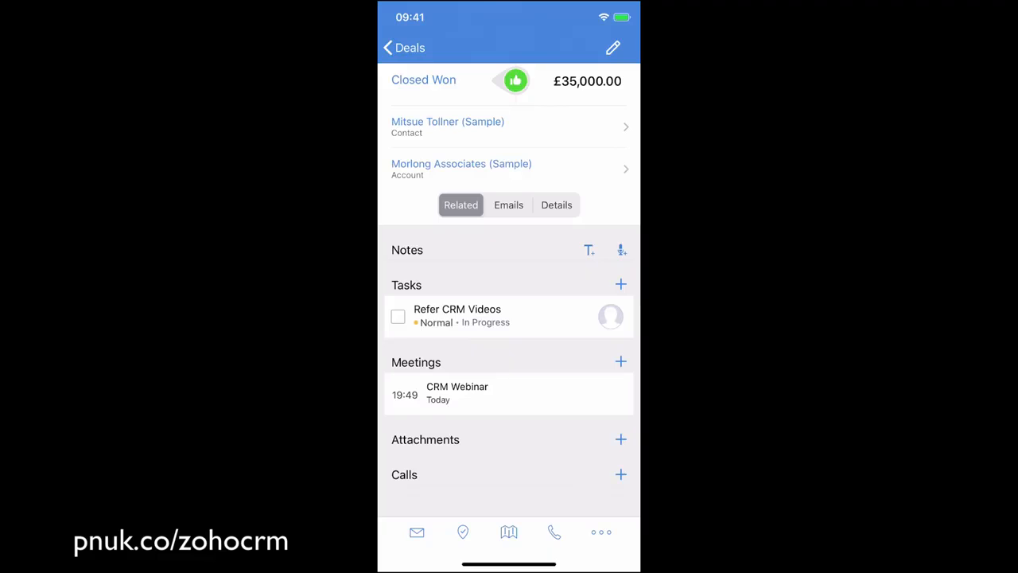
left_click(621, 284)
left_click(406, 48)
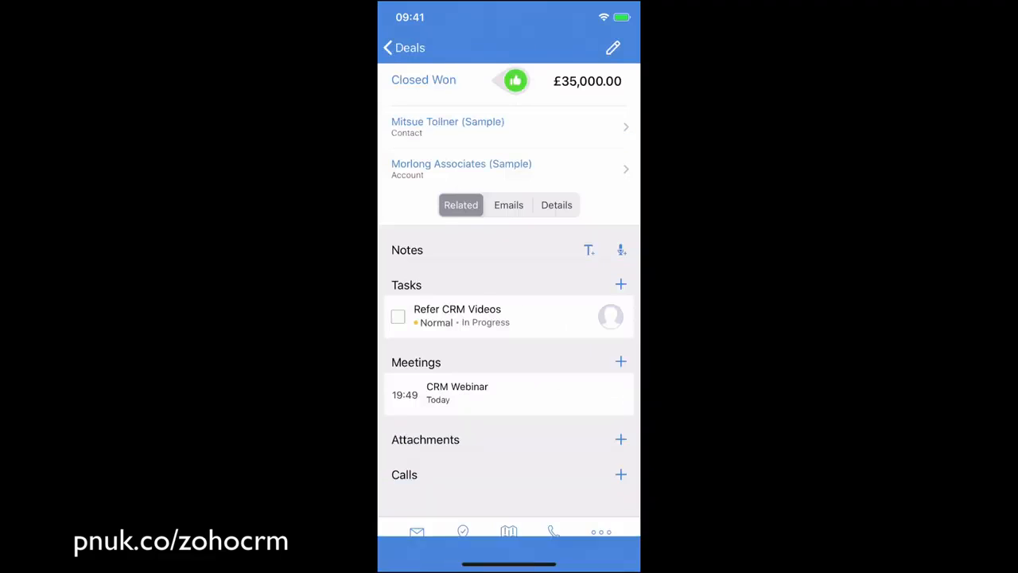
Step: Take a photo with the phone camera, attach it to the Morlong Associates deal, and preview the attachment
scroll(509, 278, "down", 2)
left_click(621, 329)
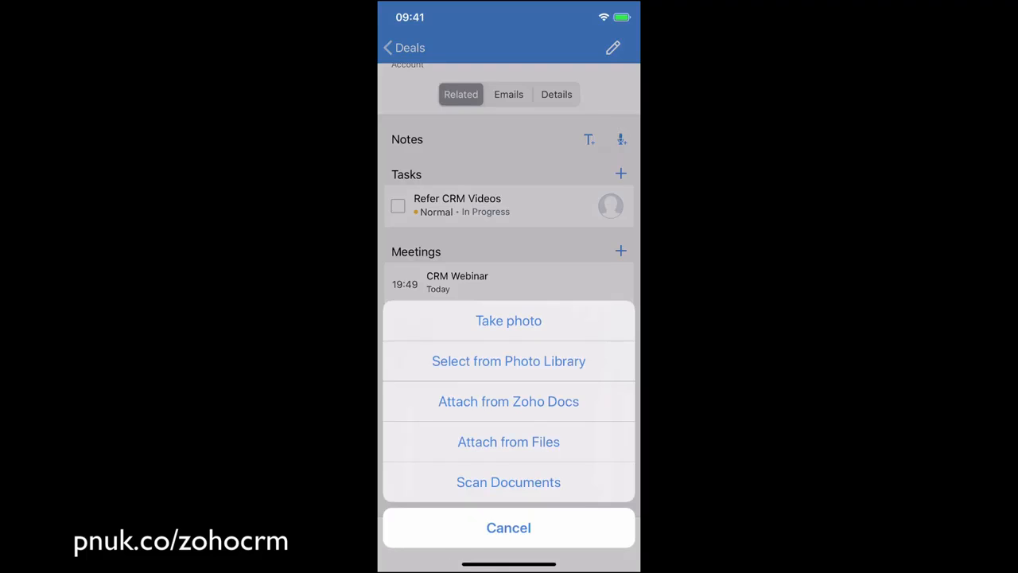
left_click(508, 321)
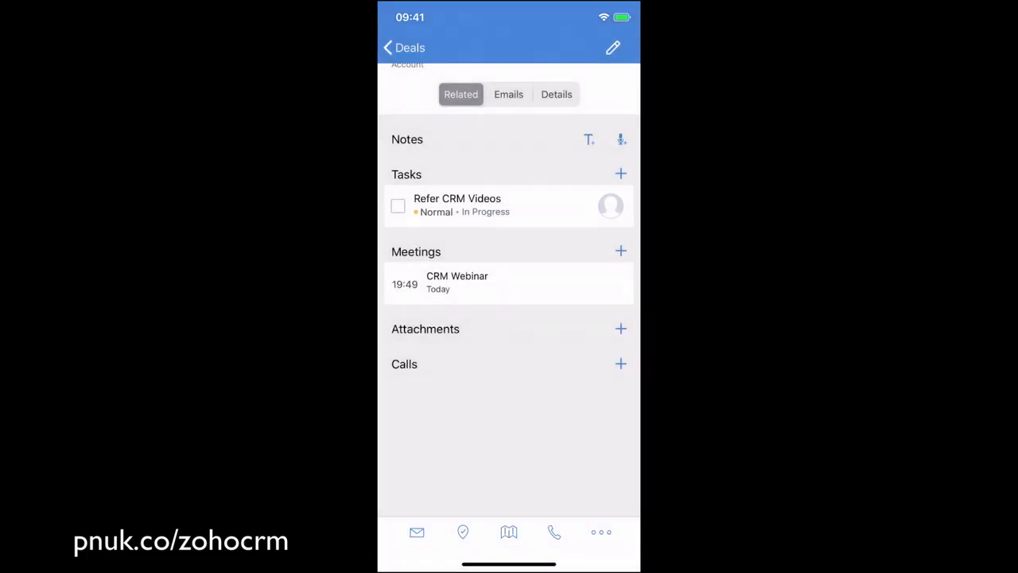
left_click(556, 343)
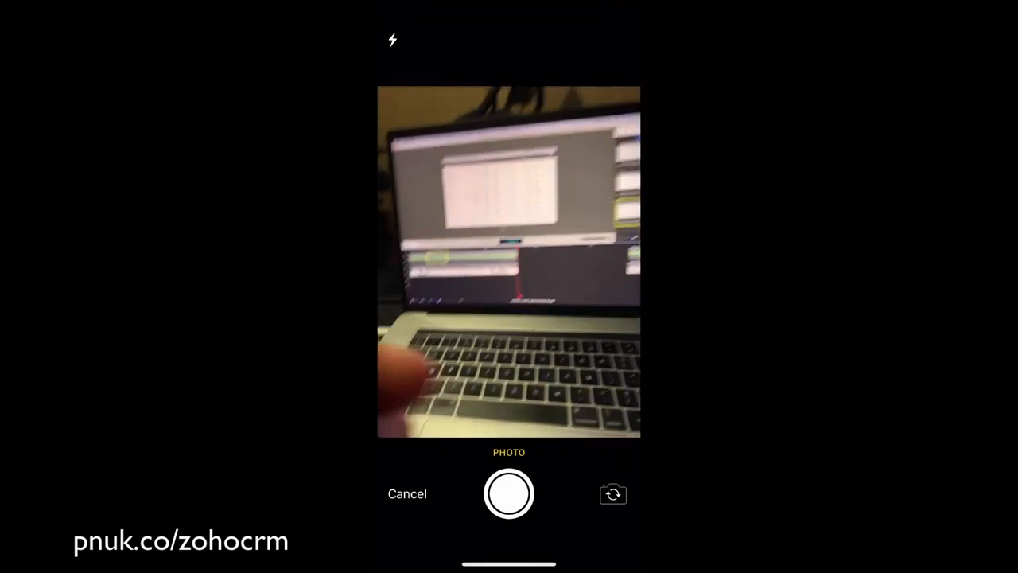
left_click(509, 494)
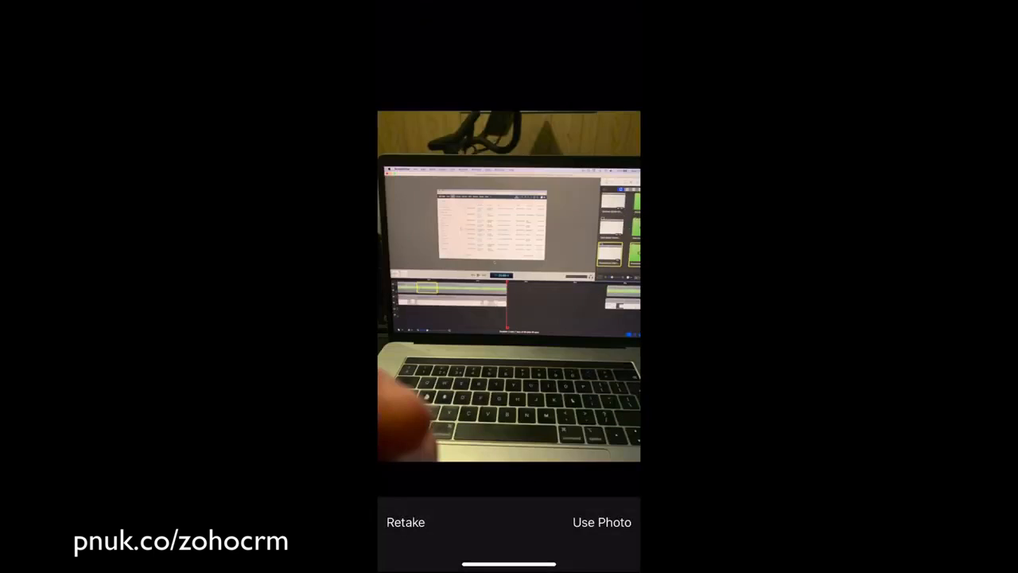
left_click(602, 521)
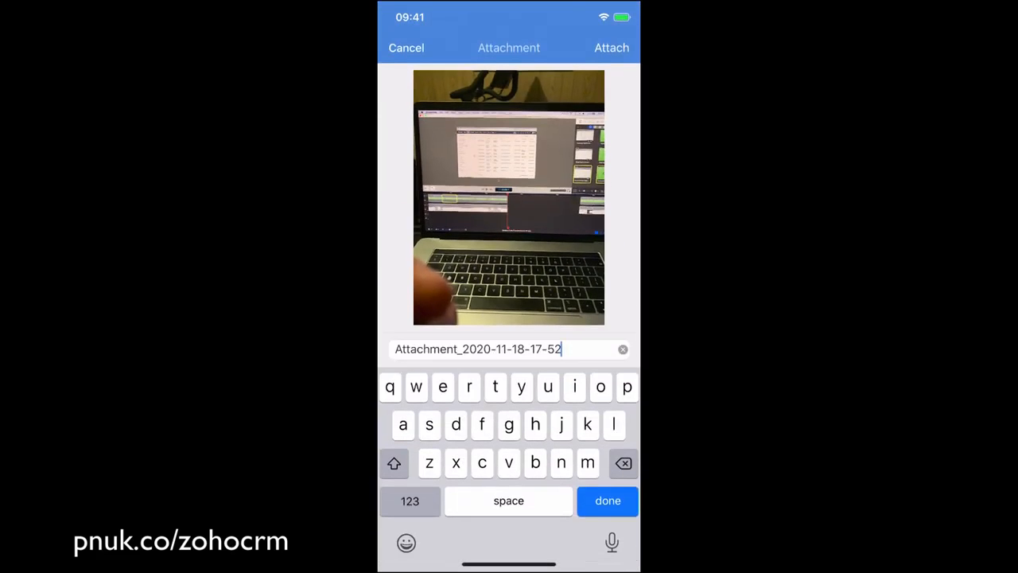
left_click(612, 48)
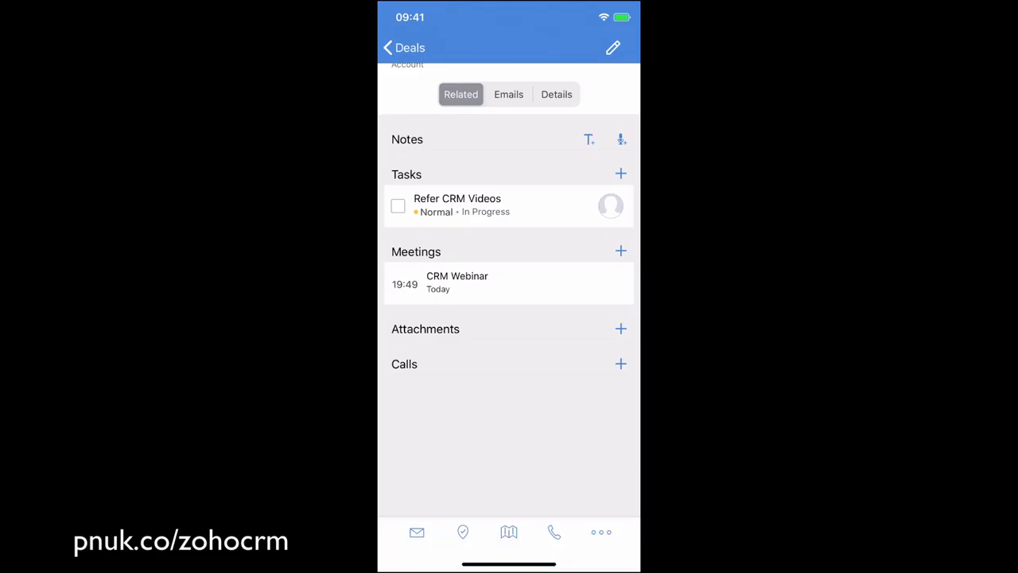
left_click(505, 206)
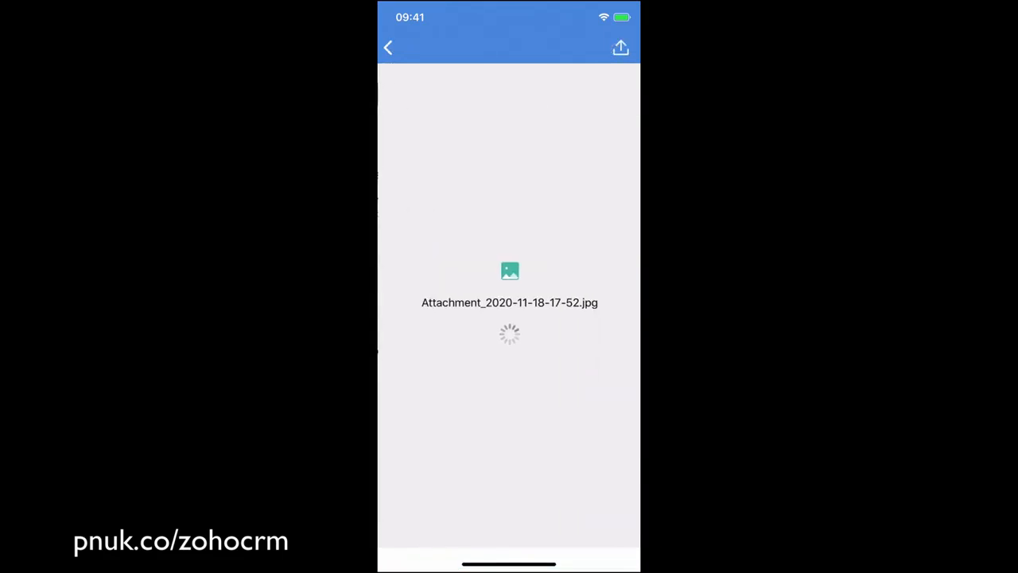
left_click(388, 48)
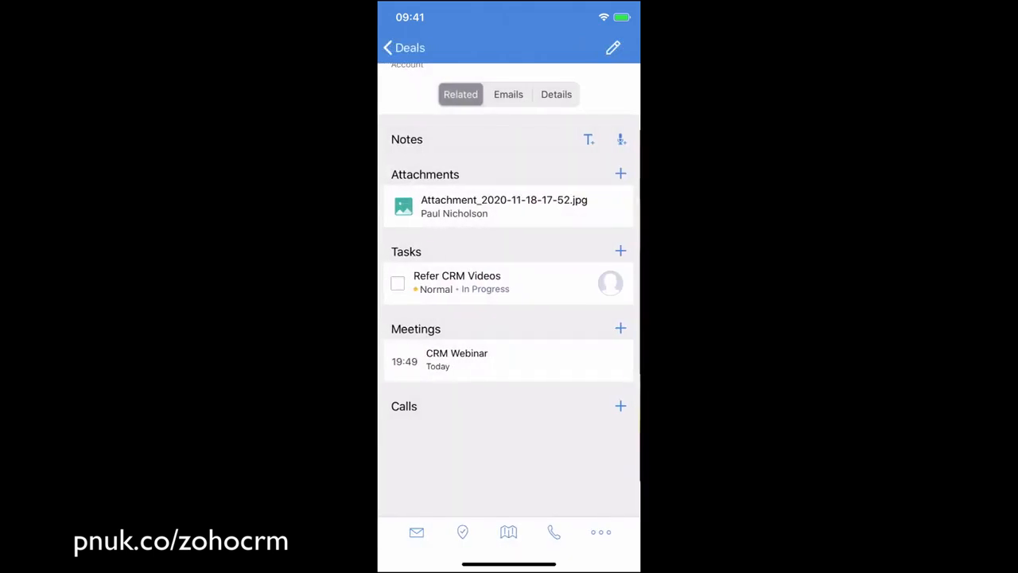
Step: View the deal's extra actions and its email form, discard the blank message, and return to the deals list
left_click(601, 532)
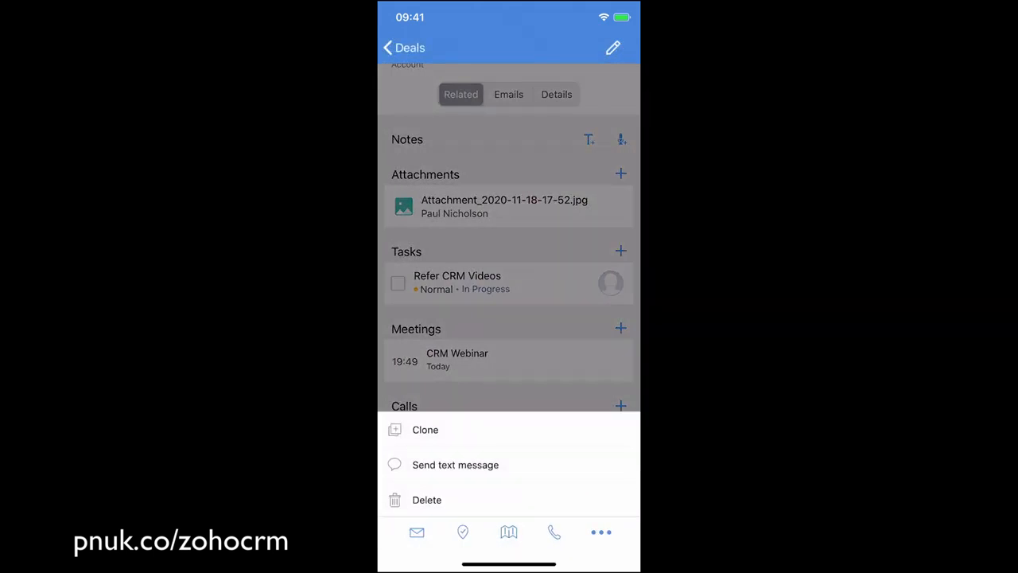
left_click(417, 532)
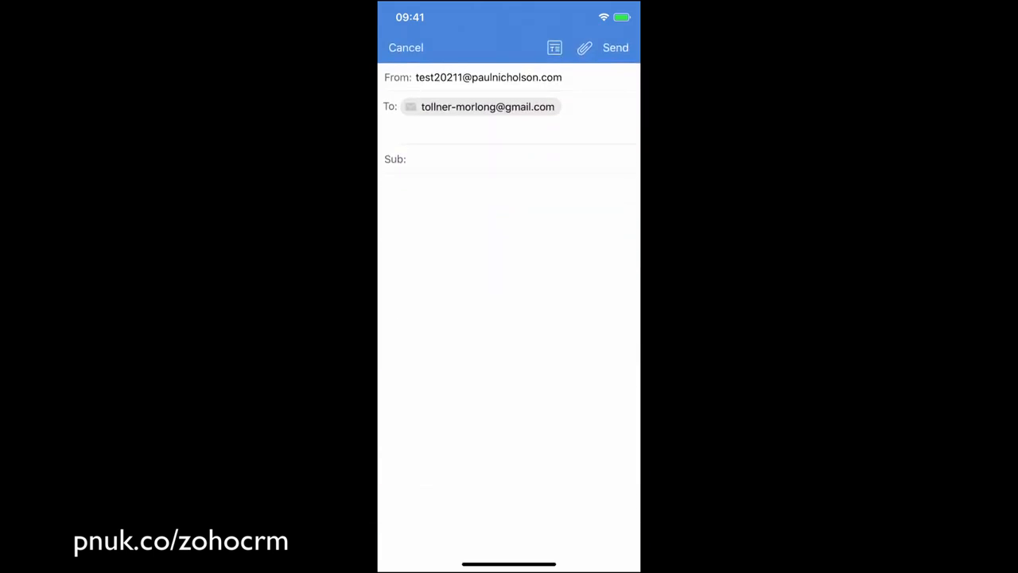
left_click(405, 47)
left_click(509, 527)
left_click(406, 48)
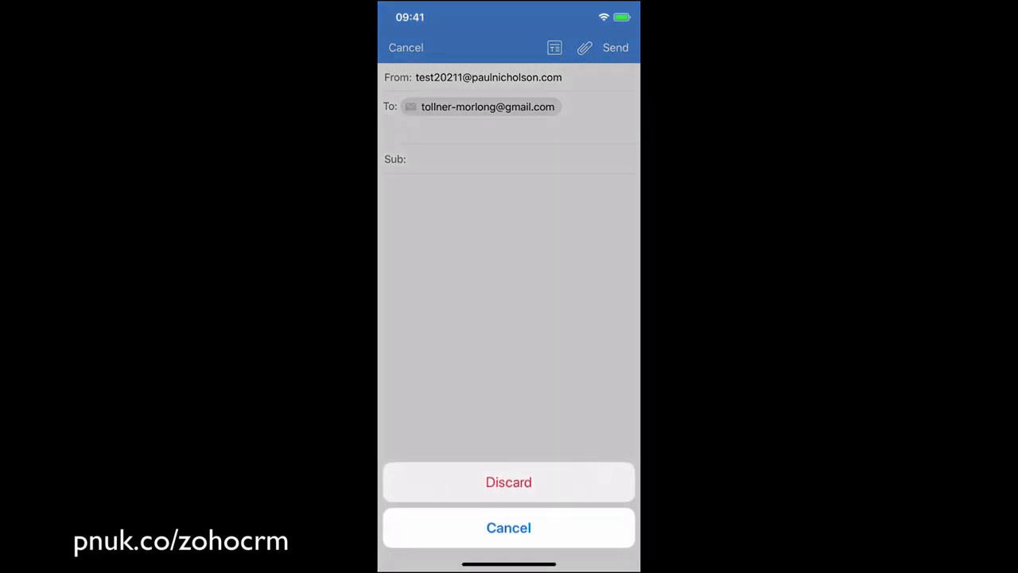
left_click(509, 482)
left_click(402, 48)
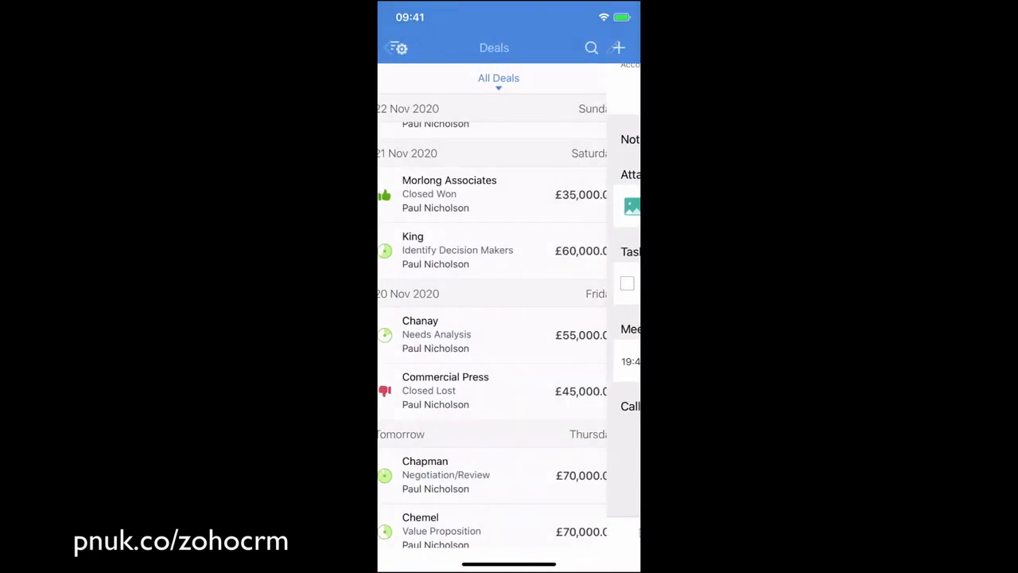
scroll(509, 318, "up", 5)
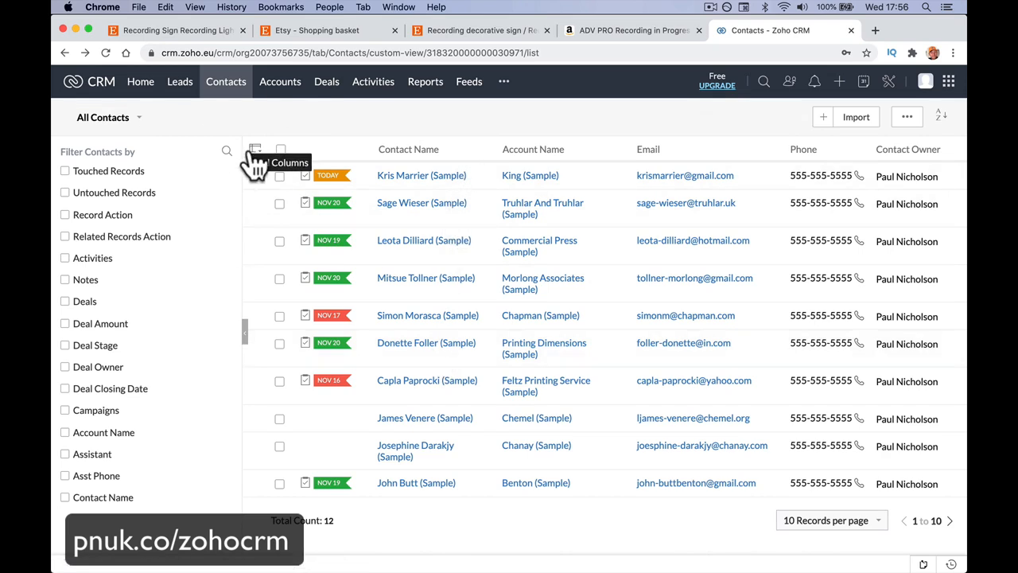
Step: View the signed-in user's profile in Chrome, check the account signed in on Safari, and return to Chrome
left_click(925, 81)
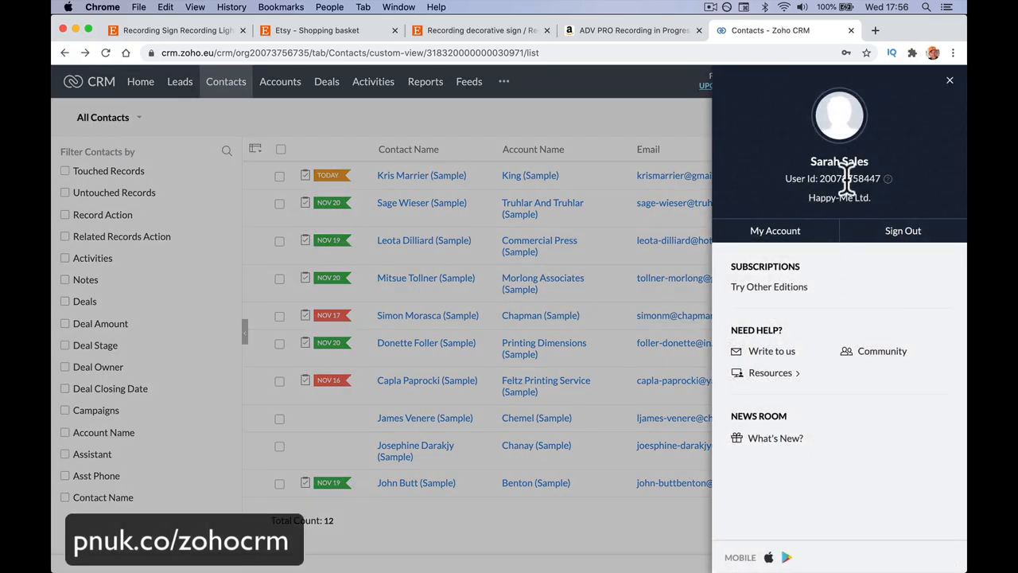
left_click_drag(809, 164, 875, 169)
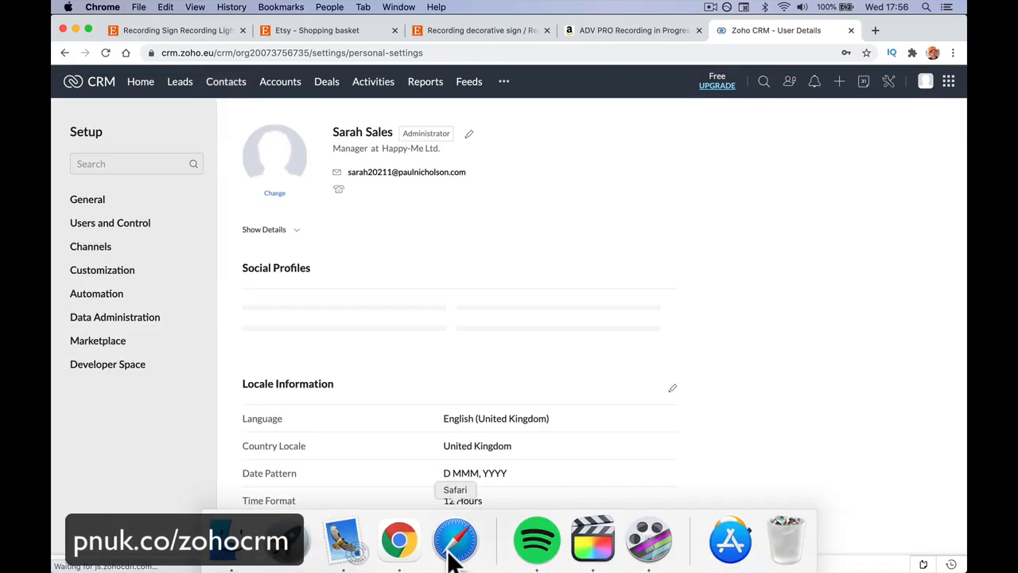
left_click(450, 551)
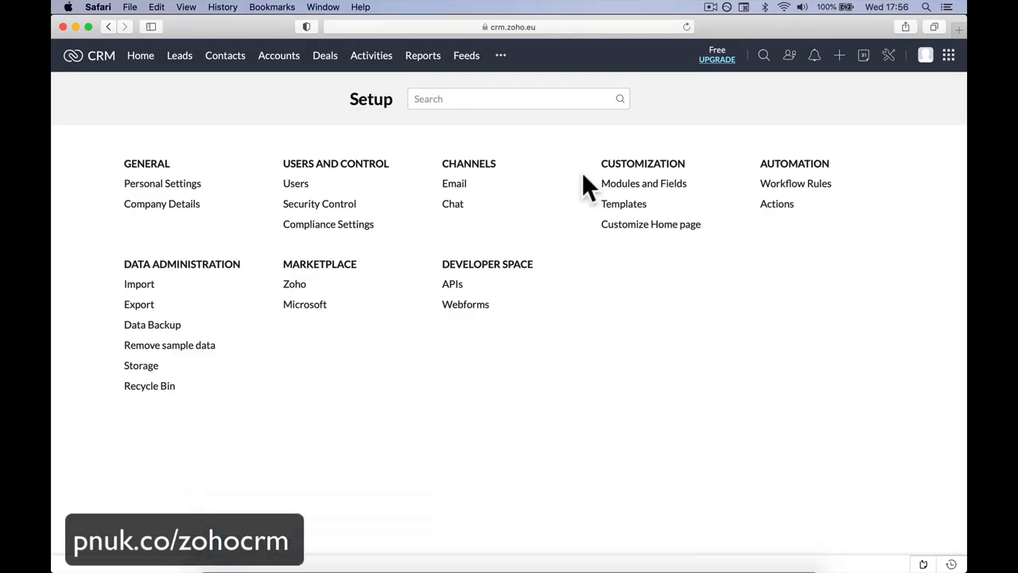
left_click(925, 55)
left_click(557, 350)
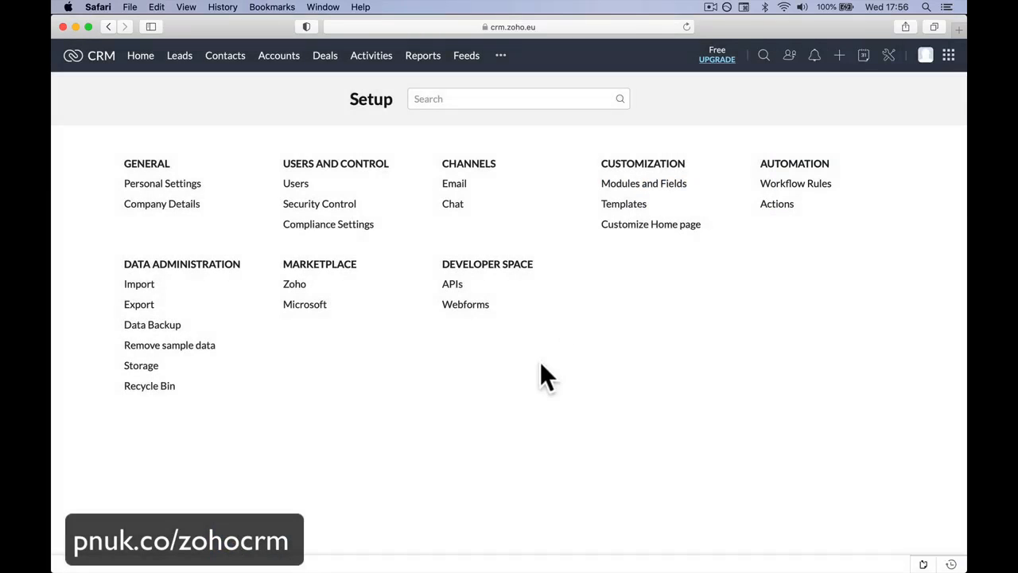
mouse_move(360, 562)
left_click(399, 544)
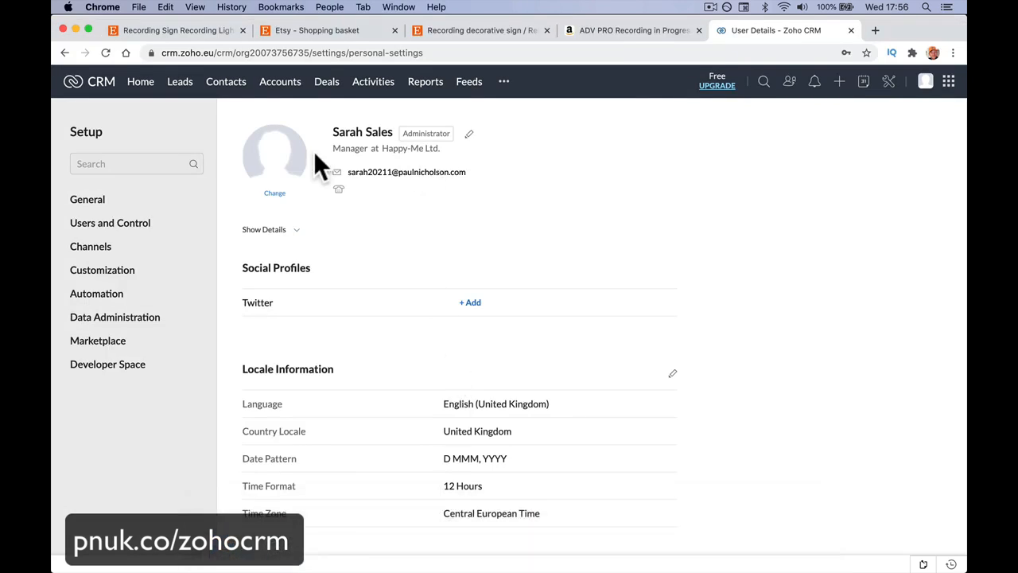
Step: Look over the Deals list and Feeds page, and review the Morlong Associates deal from its stages down to its emails
left_click(328, 82)
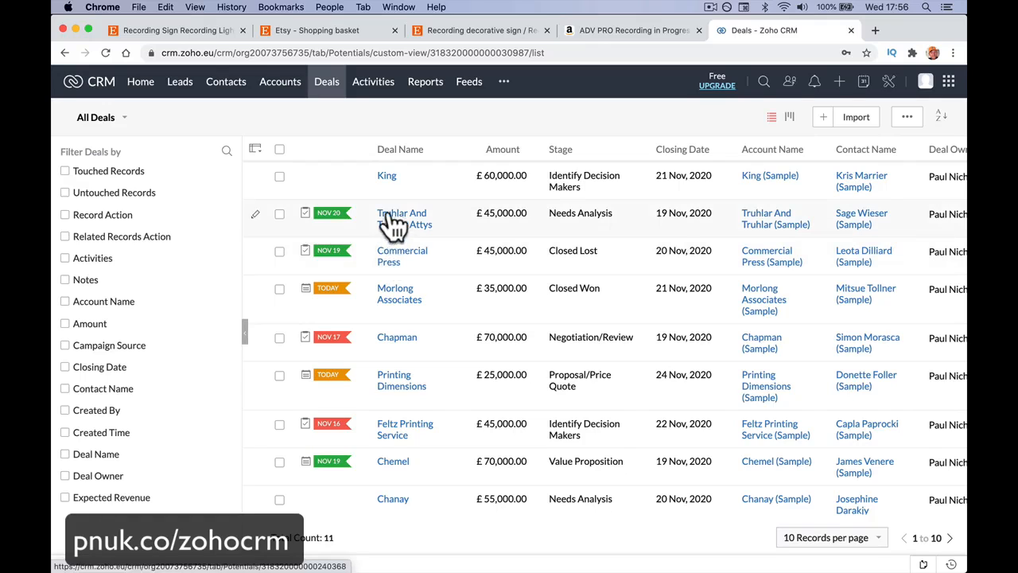
left_click(466, 85)
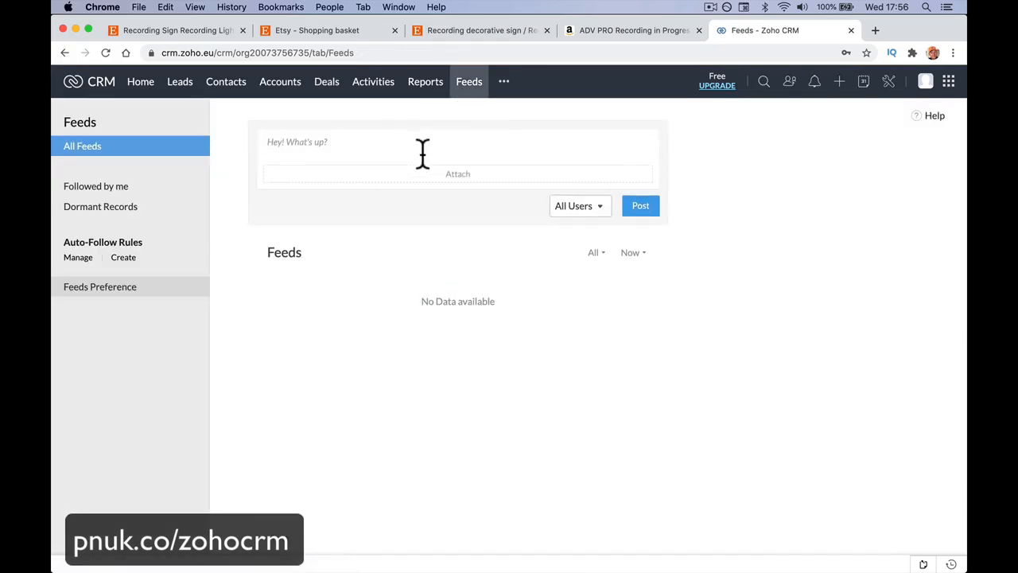
left_click(322, 87)
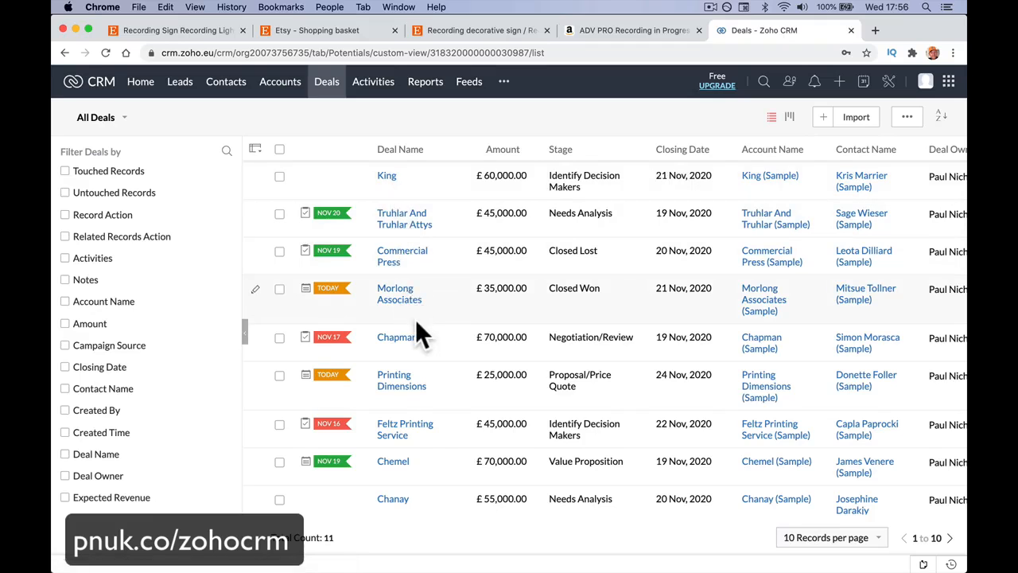
left_click(406, 301)
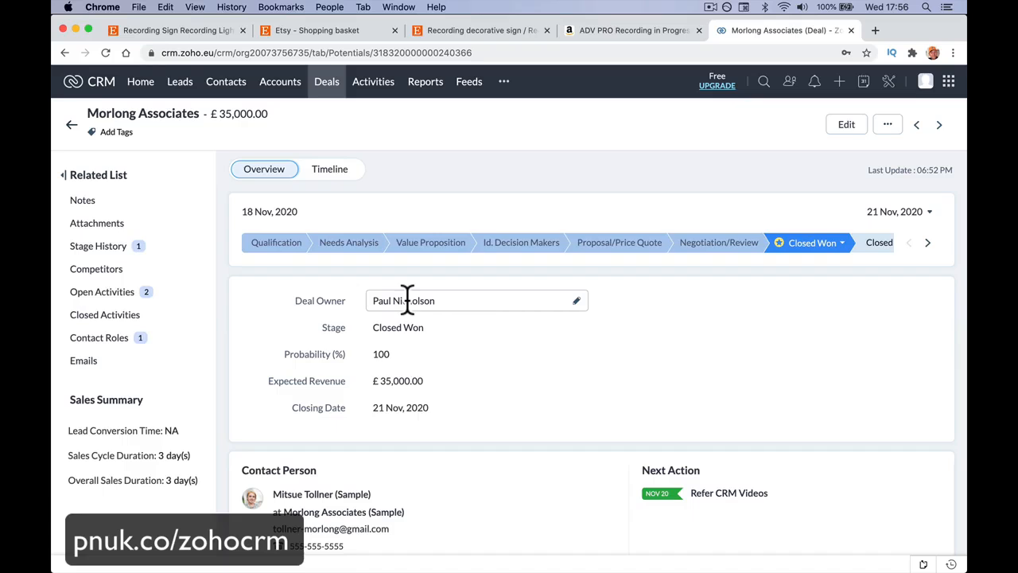
mouse_move(407, 301)
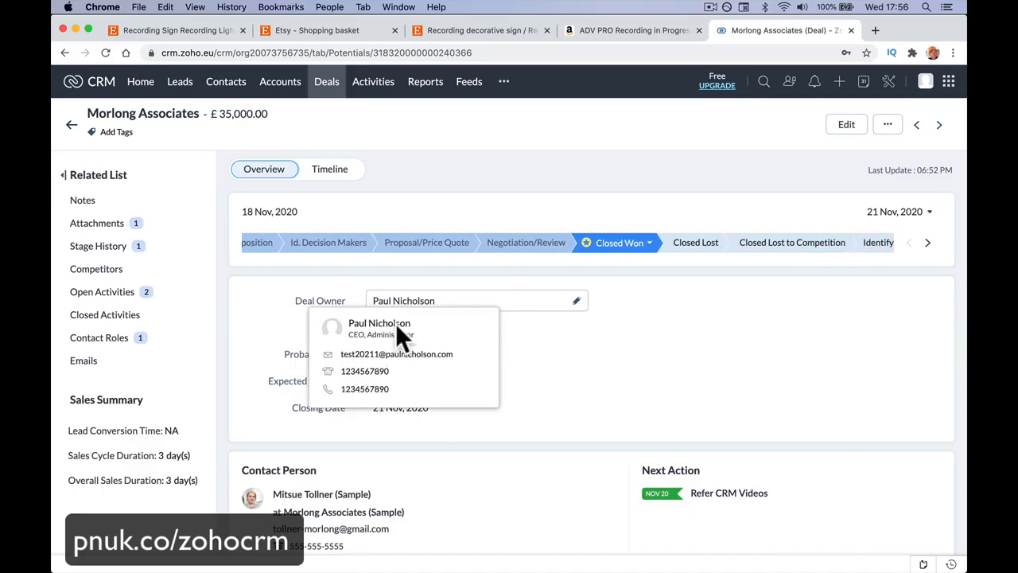
scroll(394, 452, "down", 3)
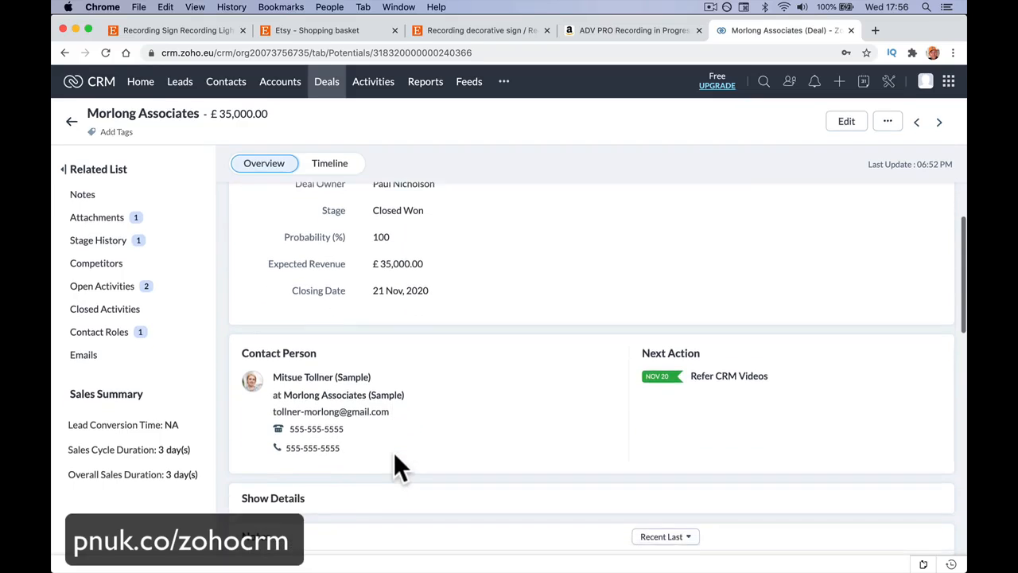
scroll(395, 458, "down", 3)
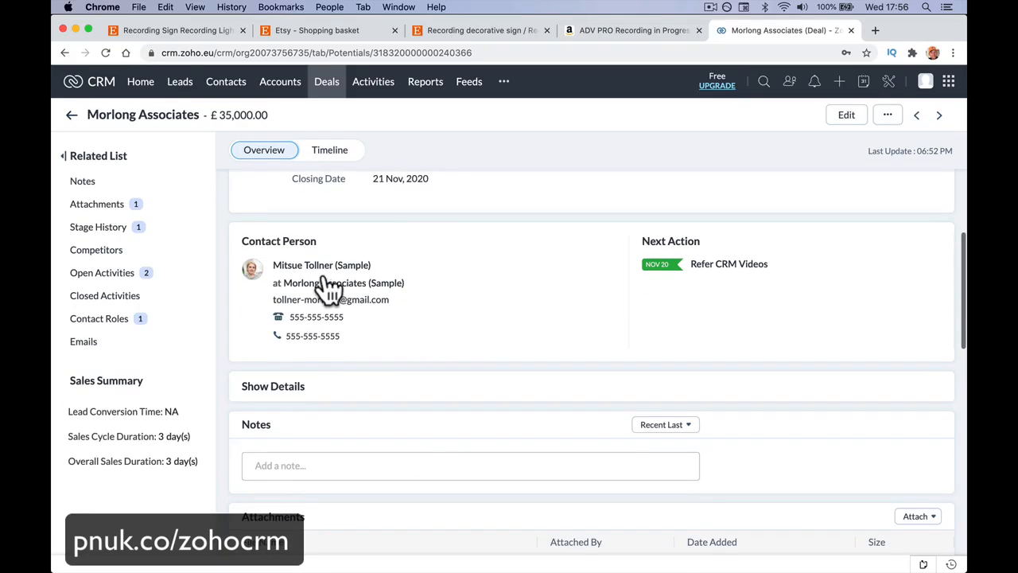
scroll(350, 372, "up", 5)
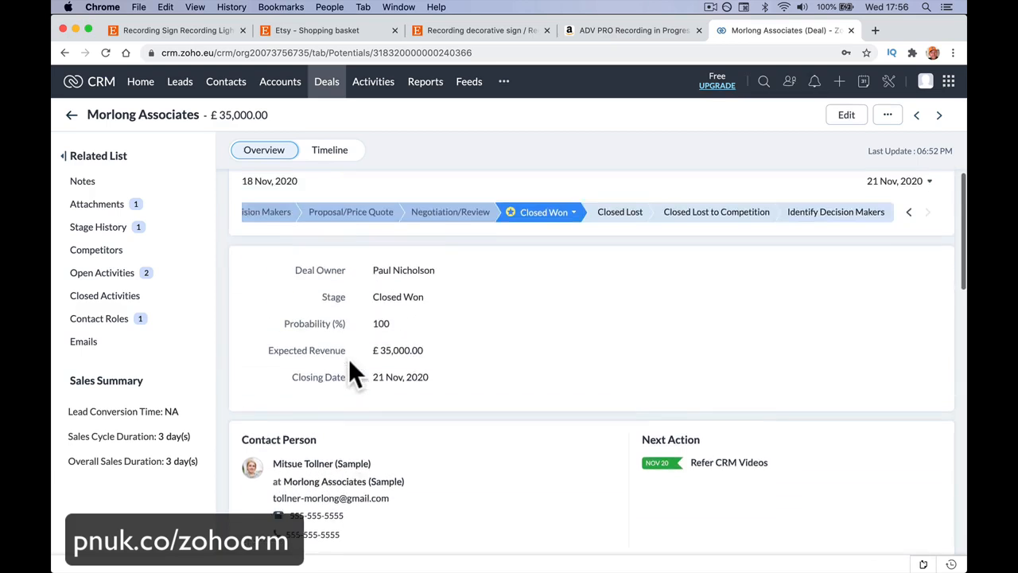
scroll(350, 362, "down", 10)
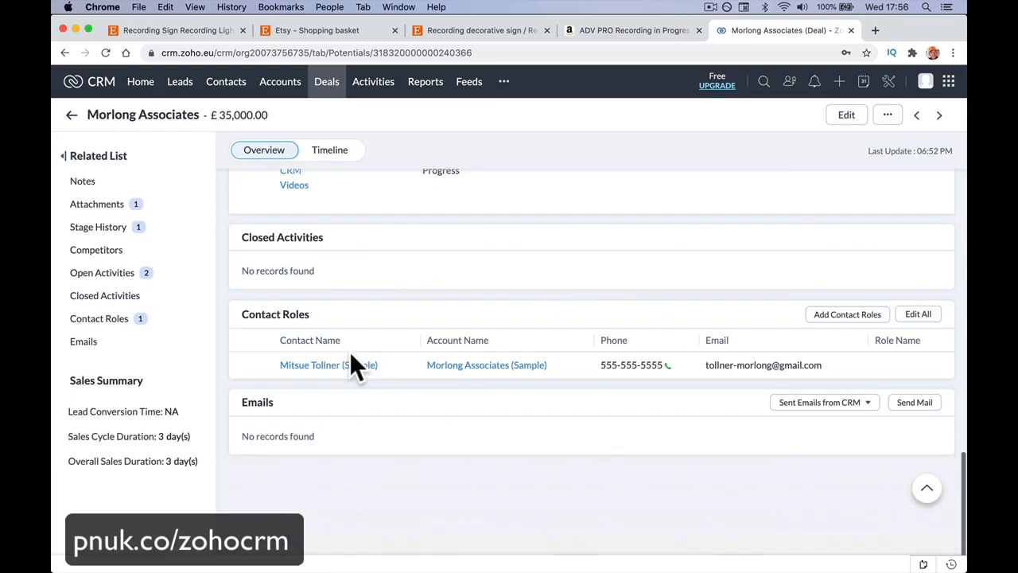
scroll(351, 356, "up", 10)
Step: Select the full Morlong Associates deal name on its record for use in a feed message
left_click(468, 82)
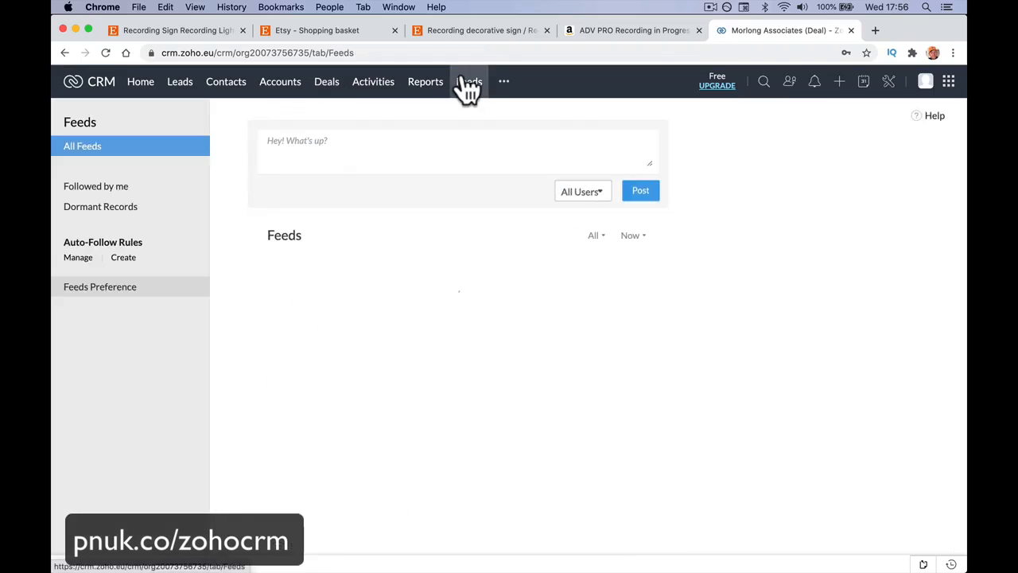
scroll(341, 173, "left", 5)
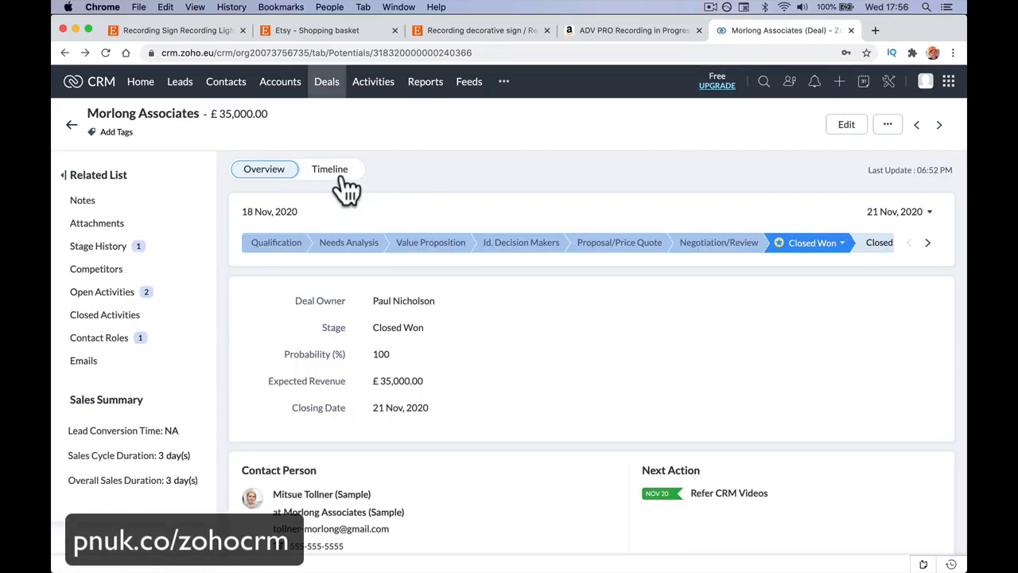
double_click(181, 113)
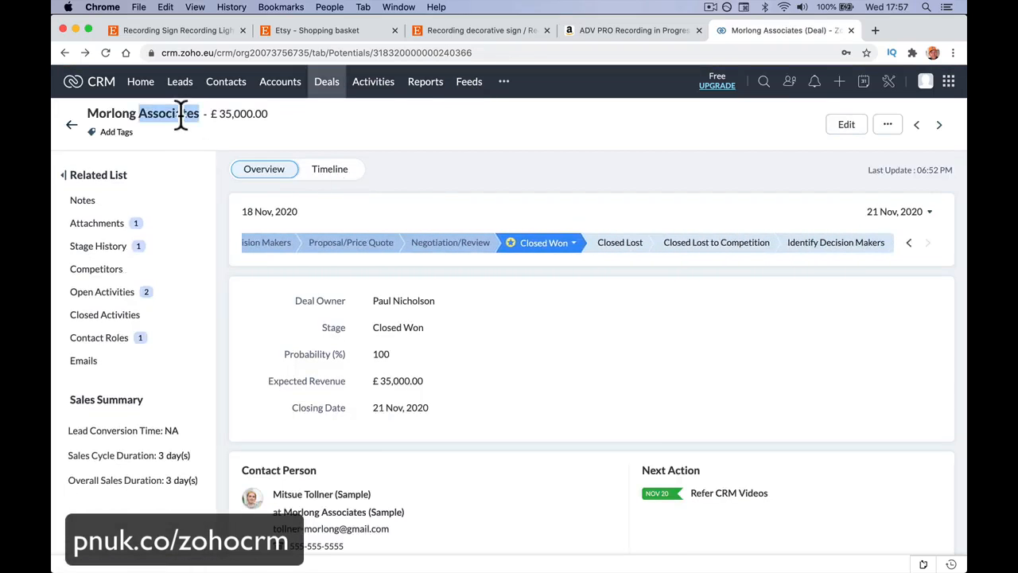
left_click(181, 113)
left_click(182, 113)
left_click_drag(200, 113, 85, 113)
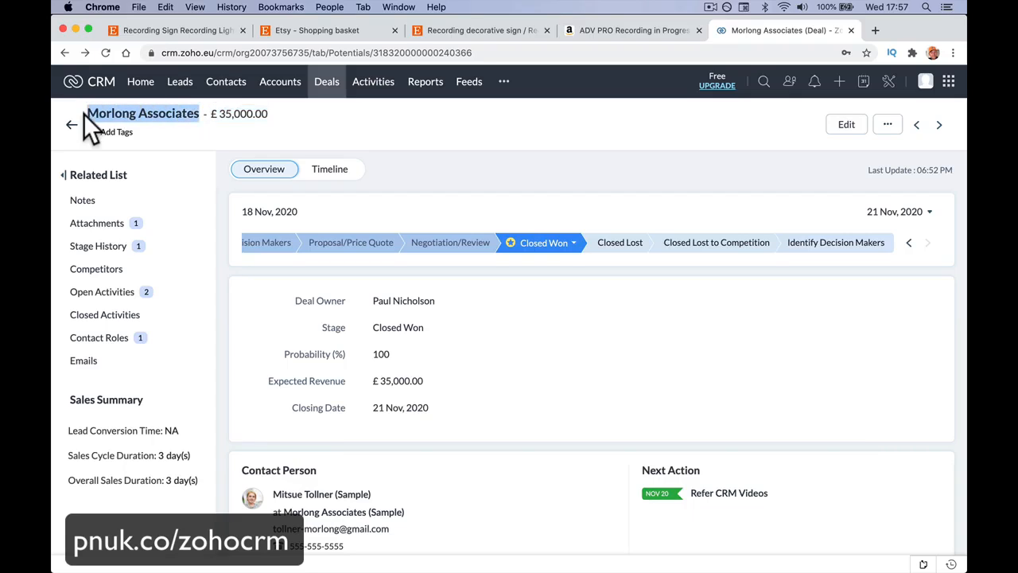
Step: Start a Feeds status with "Hello." on one line and "Heading to Morlong Associates" on the line below
left_click(470, 84)
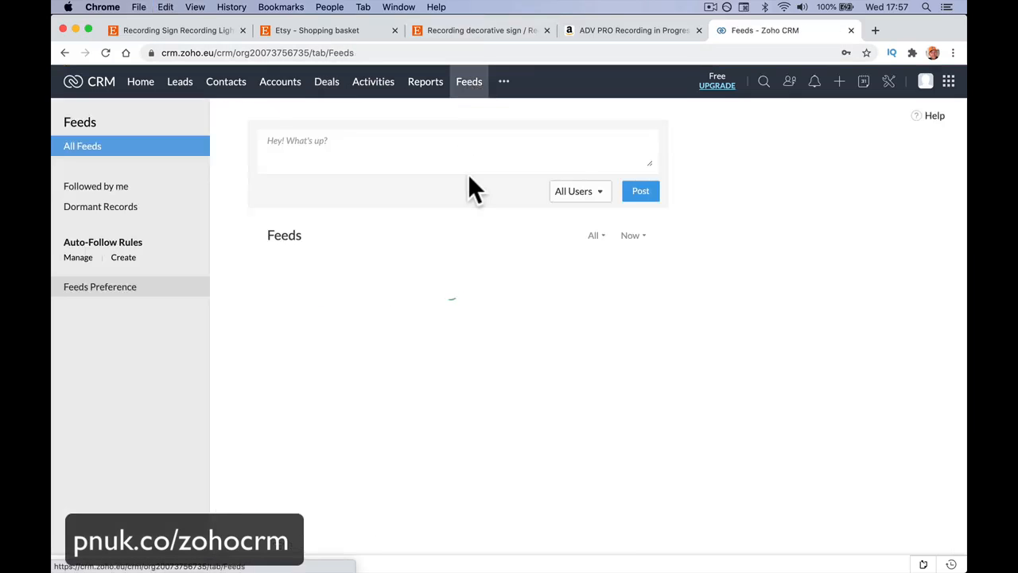
left_click(410, 159)
type("Hell")
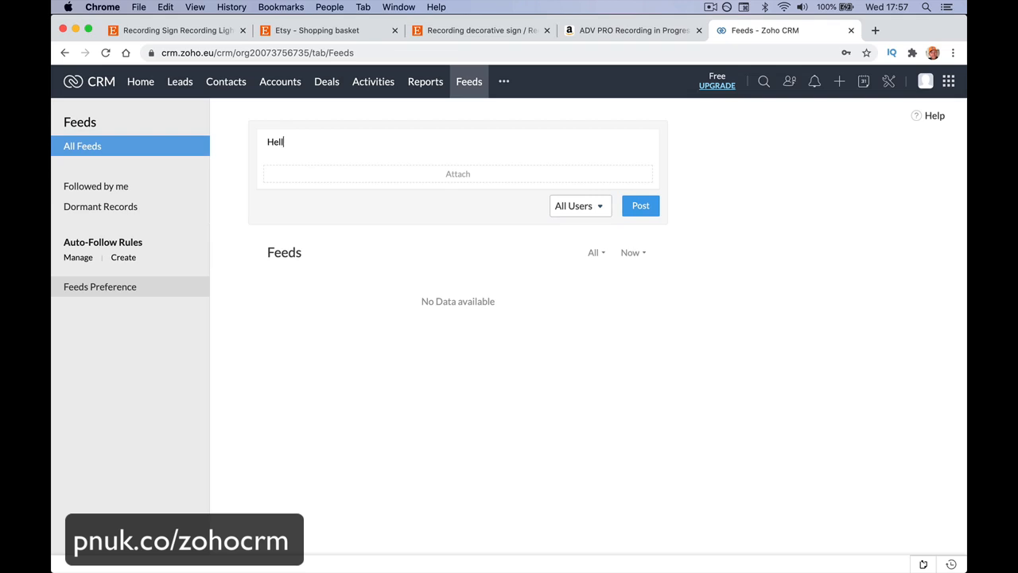
type("o.")
key("Return")
type("Hea")
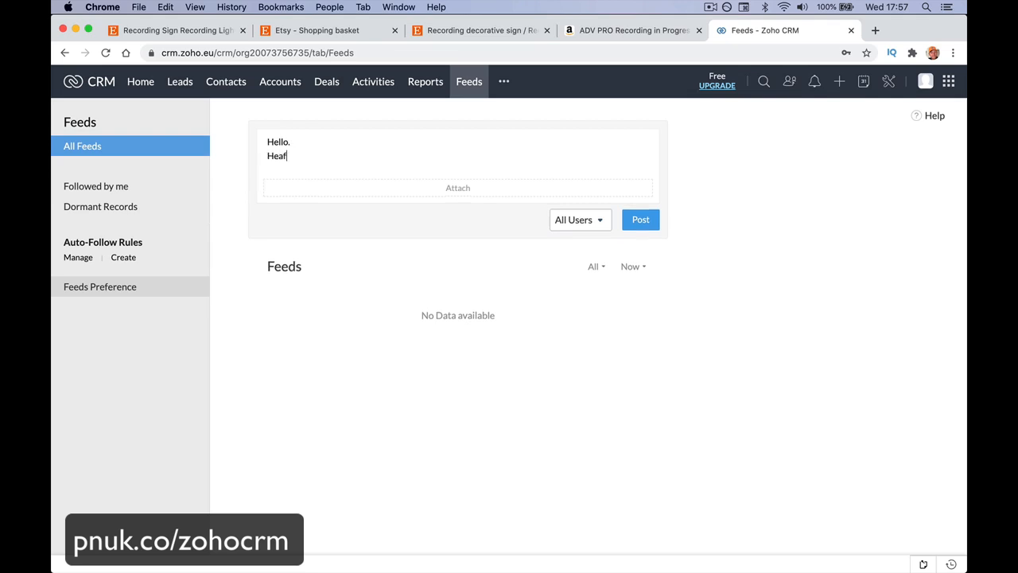
type("ding to Morlong Associates ")
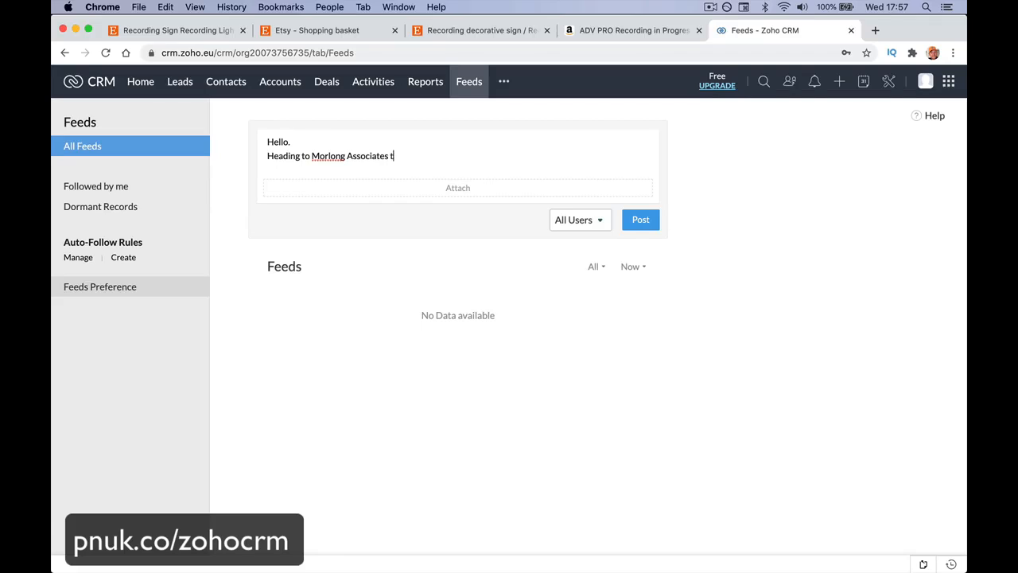
type("today any info qould")
Step: Complete the status's second line with "today any info would help." and start a new line
key("BackSpace")
key("BackSpace")
key("BackSpace")
key("BackSpace")
type("ould he")
type("lop")
type(".")
key("Return")
key("BackSpace")
key("BackSpace")
type("p")
key("BackSpace")
key("BackSpace")
type("p.")
key("Return")
Step: Add the question "Anyone worked there. ?" as the third line of the status
type("n")
key("BackSpace")
type("An")
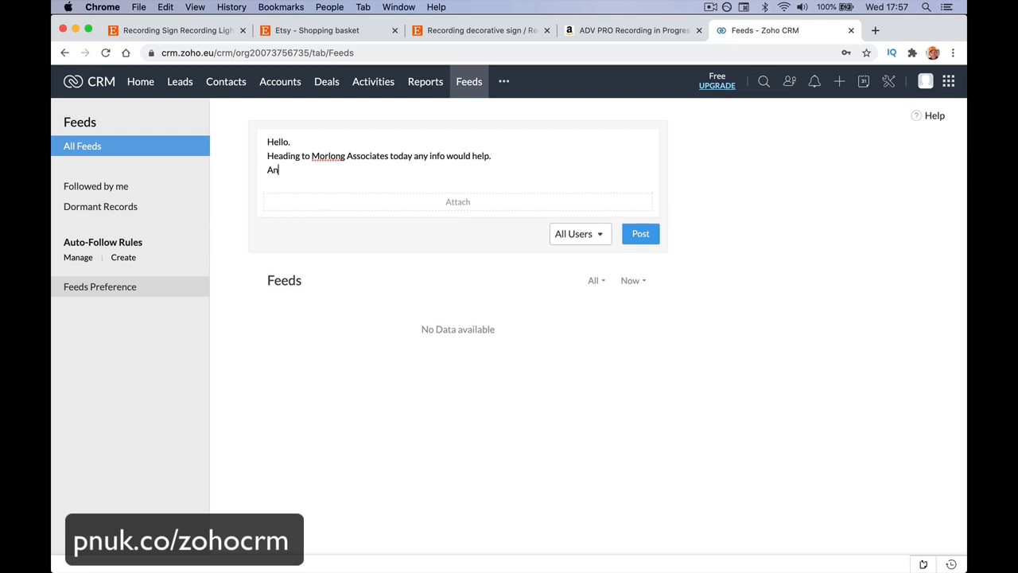
type("yone woke")
type("ked th")
type("ere")
type(". ?")
type(" @")
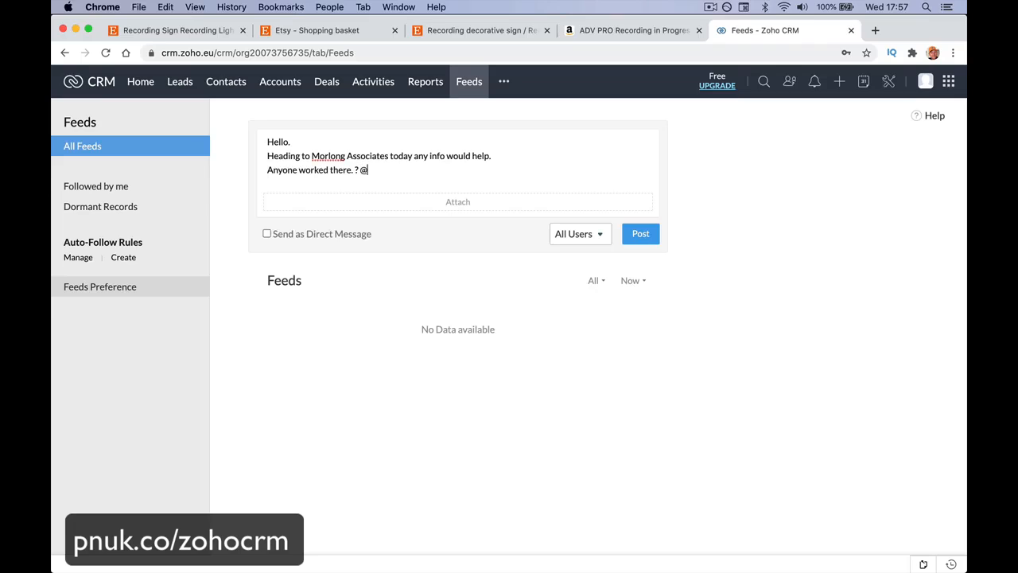
type("Mpo")
key("BackSpace")
key("BackSpace")
type("or")
key("BackSpace")
key("BackSpace")
key("BackSpace")
key("BackSpace")
key("BackSpace")
key("BackSpace")
key("BackSpace")
key("BackSpace")
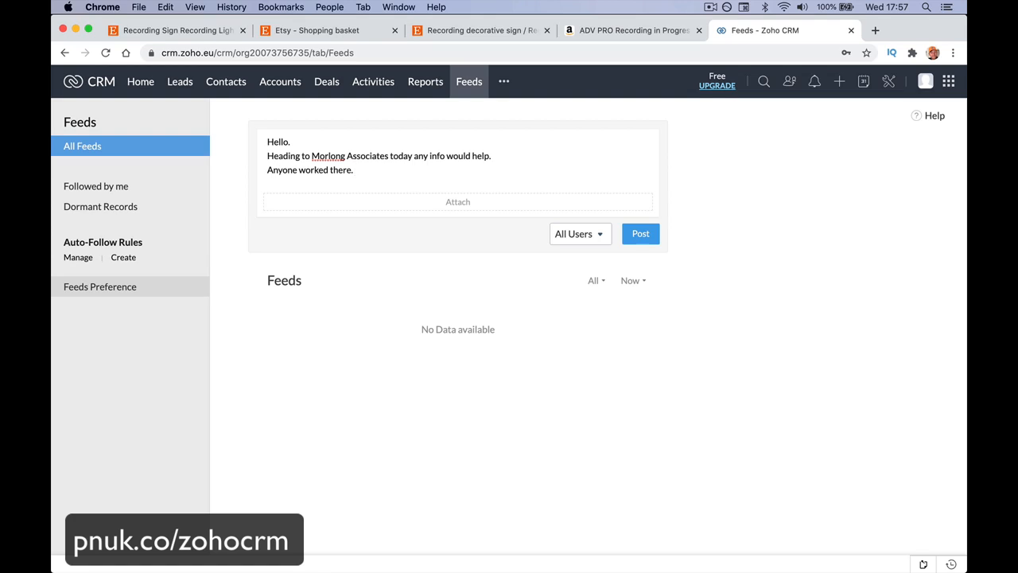
Step: End the status with "Anyone worked there.?" and post it to All Users
type("?")
left_click(645, 233)
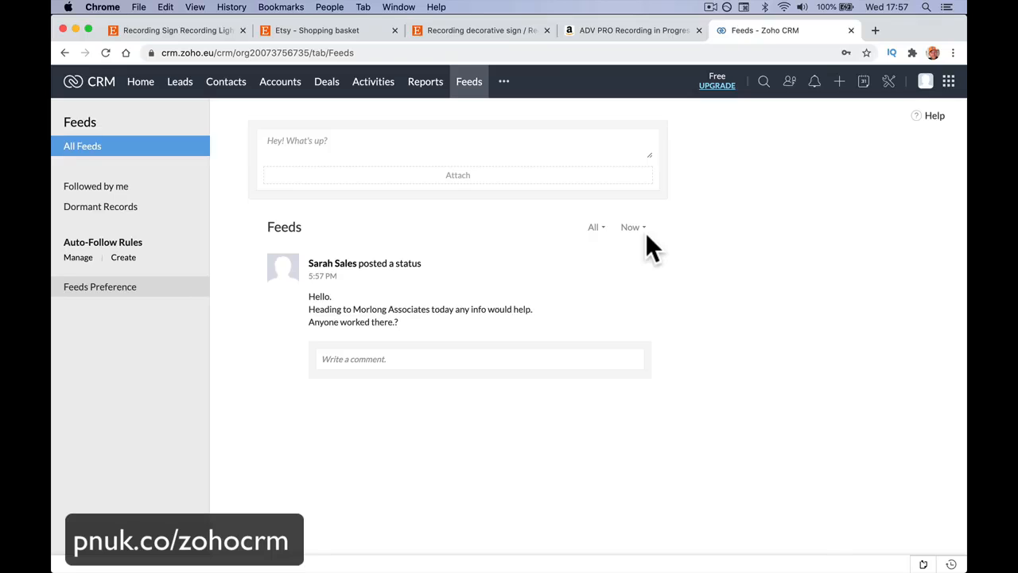
Step: Switch to Safari and open the other account's Feeds page to see the new status
mouse_move(593, 561)
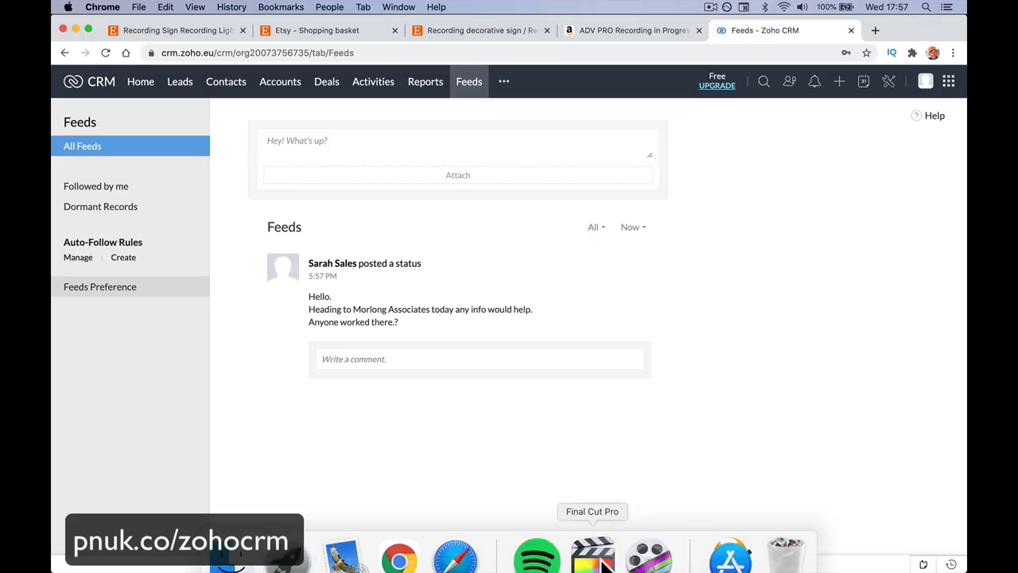
left_click(455, 541)
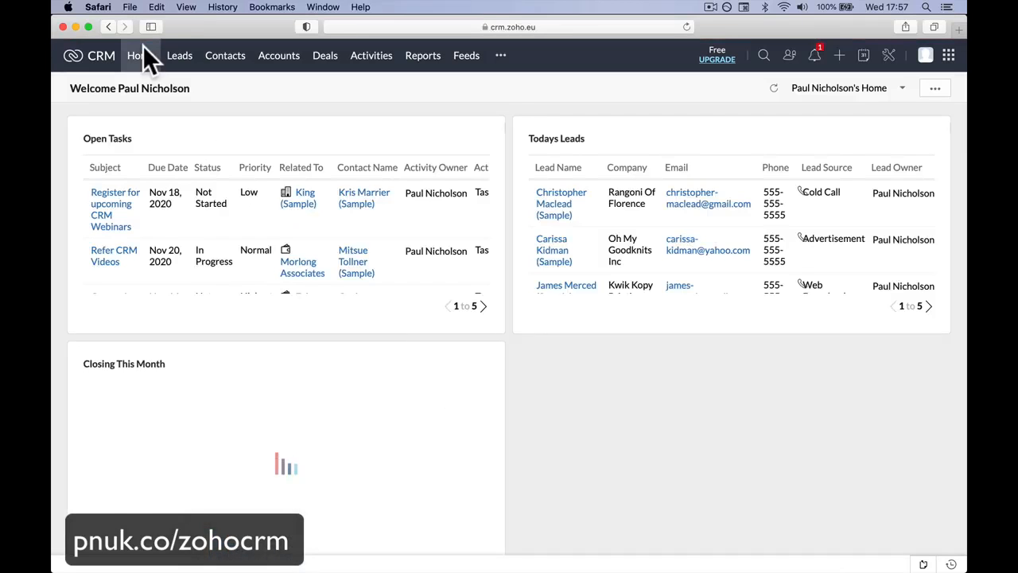
left_click(463, 60)
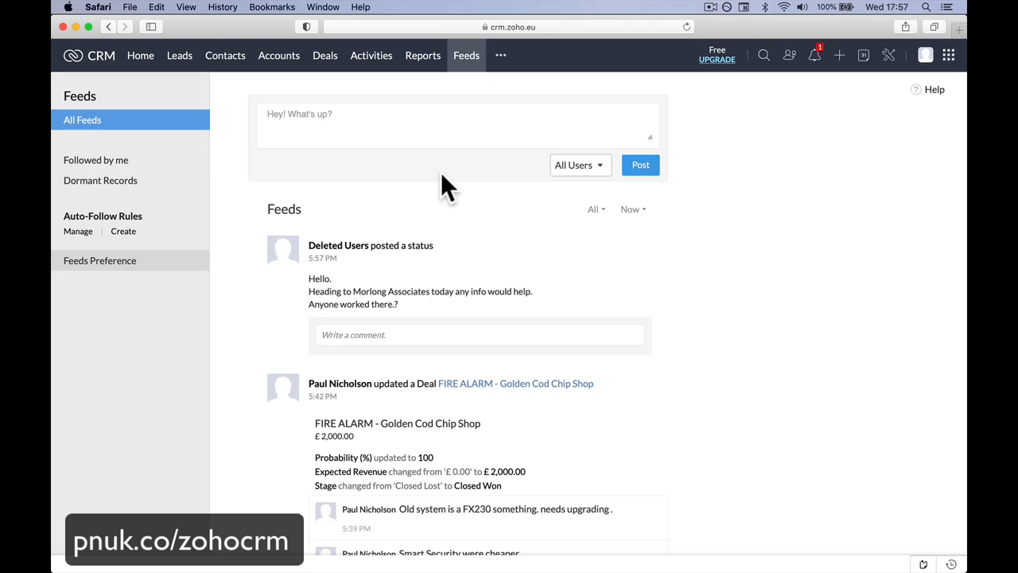
Step: Start a comment on the Morlong Associates status, greeting the colleague by first name and writing "my wife works."
left_click(406, 331)
type("Hi Sa")
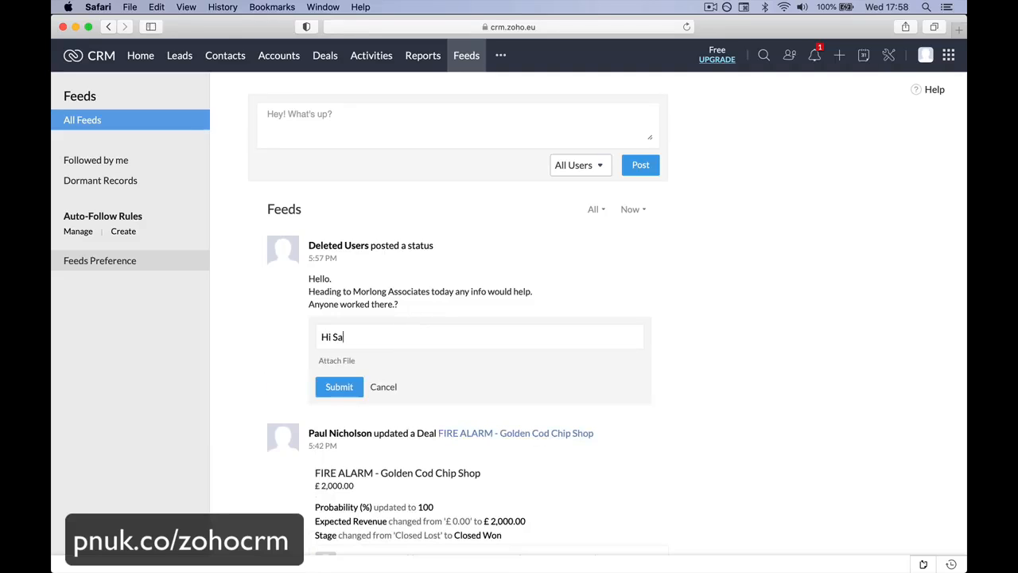
type("rah my wife works. Give a me")
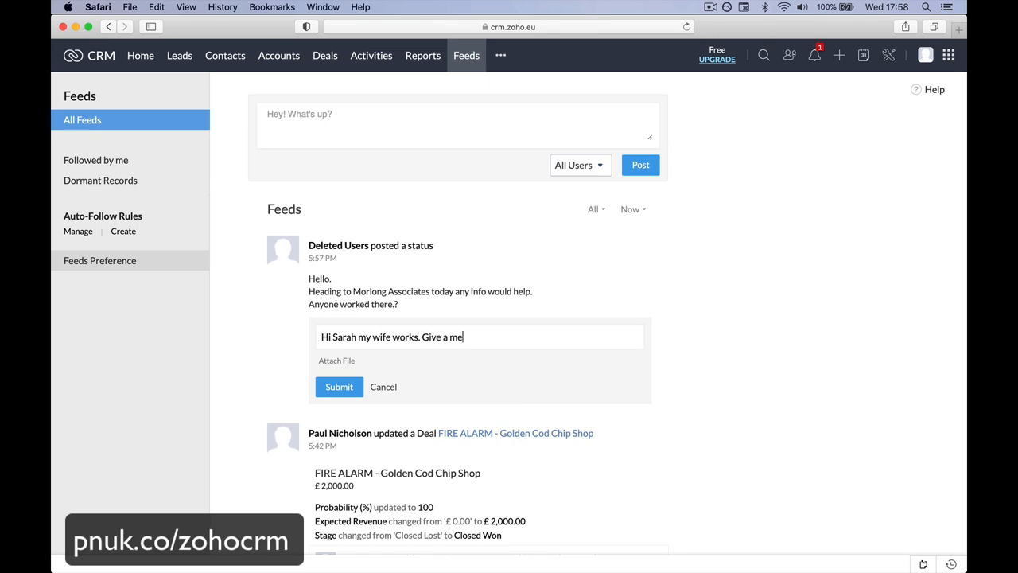
type(" a shout with y=what")
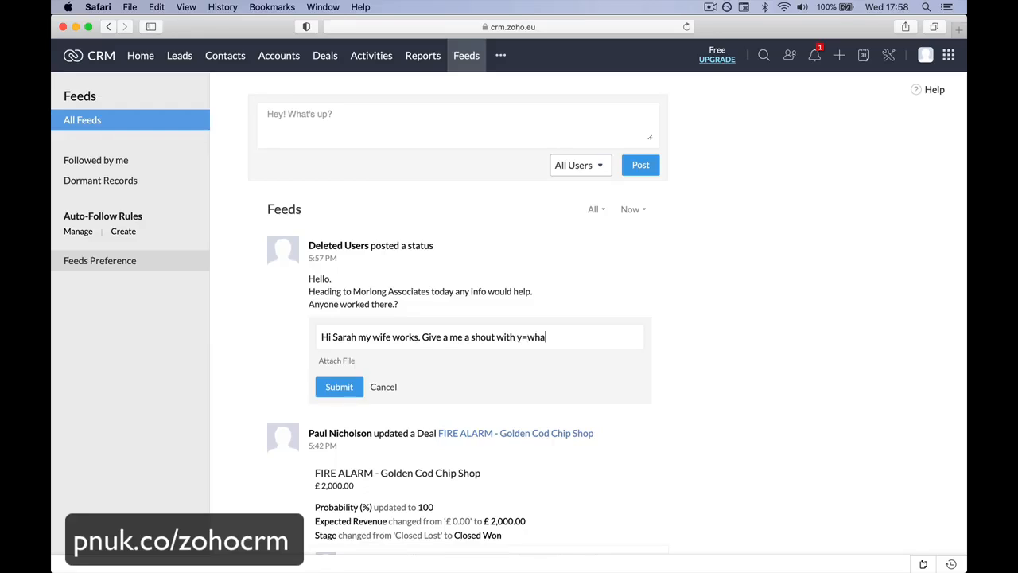
Step: Continue the comment with "Give a me a shout with what you need"
key("BackSpace")
key("BackSpace")
key("BackSpace")
key("BackSpace")
key("BackSpace")
key("BackSpace")
key("BackSpace")
type("what you need.")
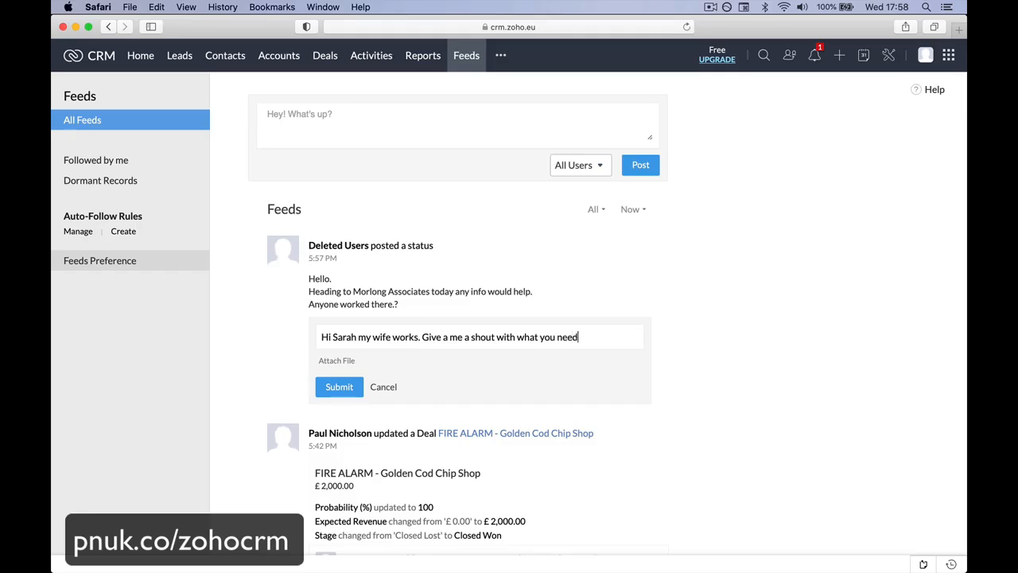
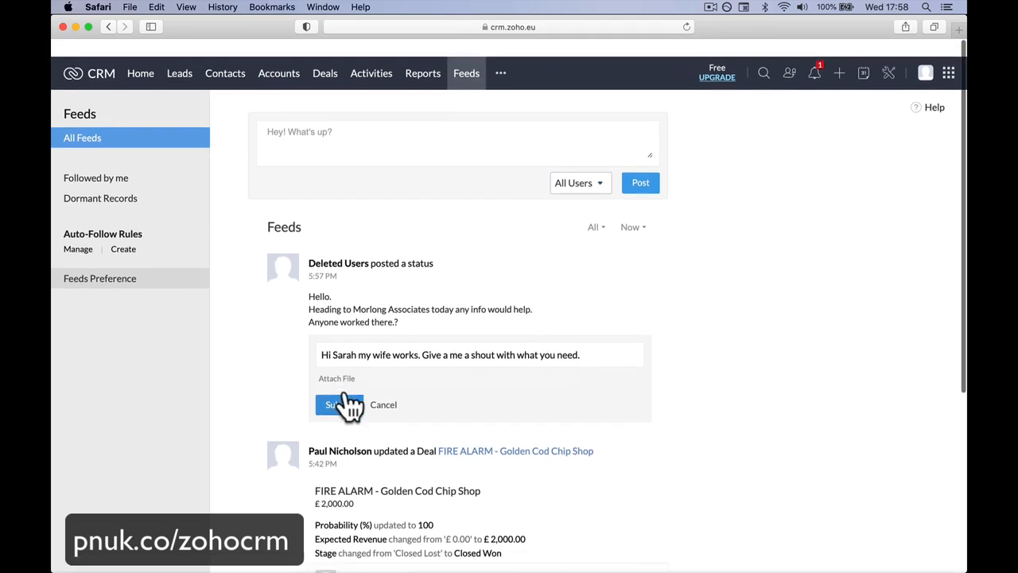
Step: Reload the Feeds page, discarding the unsent comment, and open an empty comment on the Morlong Associates status
mouse_move(455, 545)
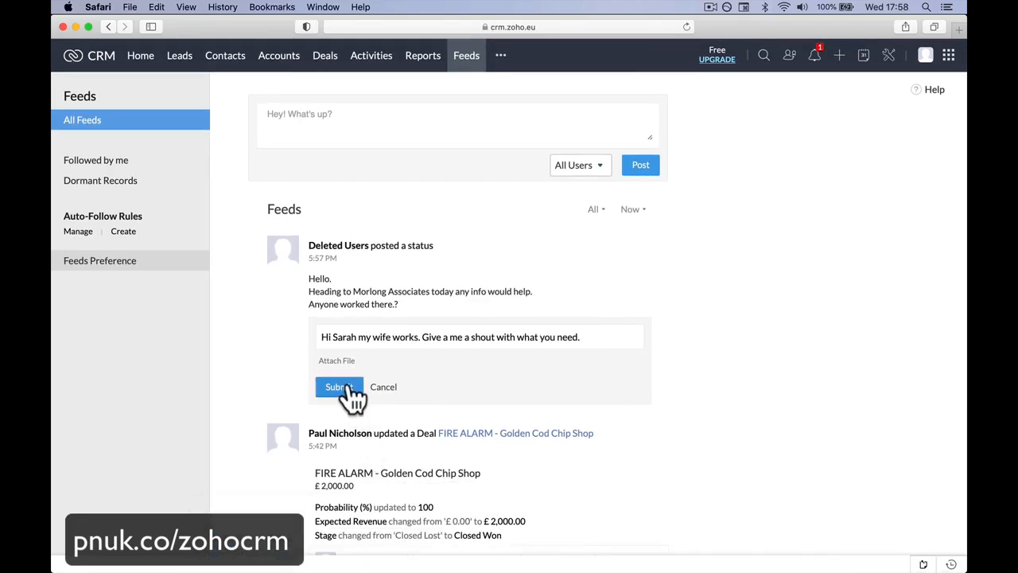
left_click(688, 27)
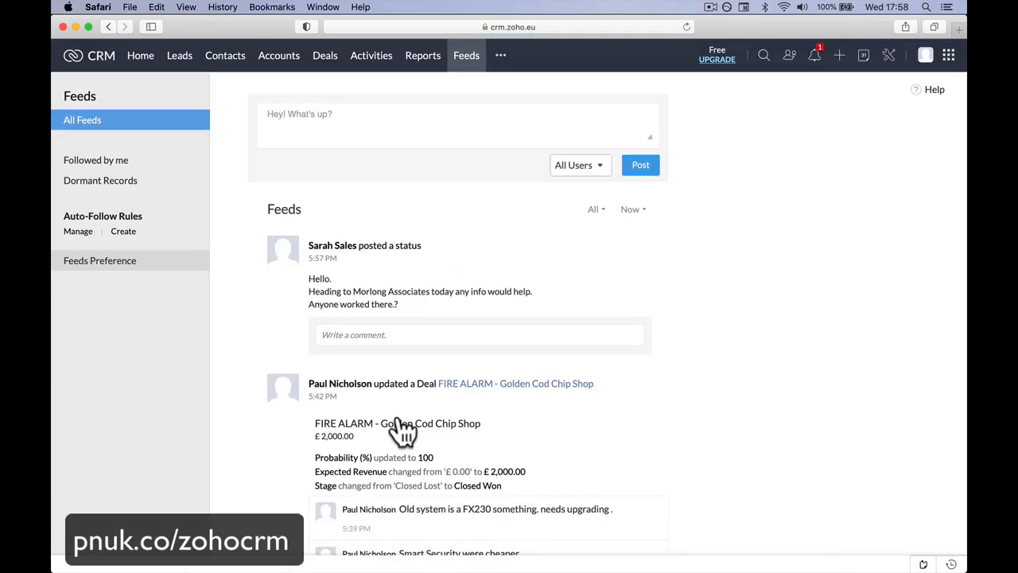
left_click(403, 335)
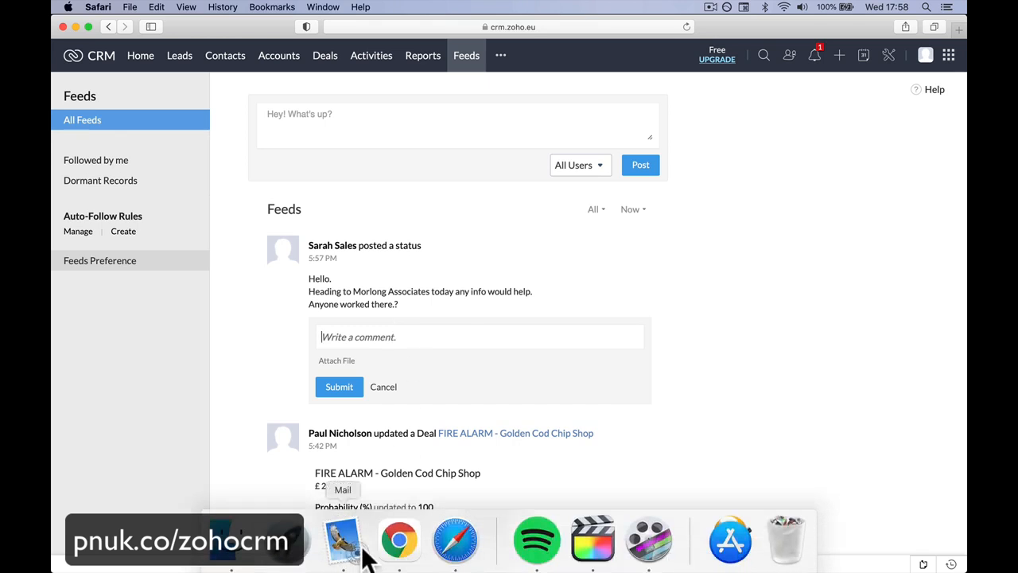
Step: Switch to Chrome and reload the colleague's Feeds page to check the Morlong Associates status for comments
left_click(397, 543)
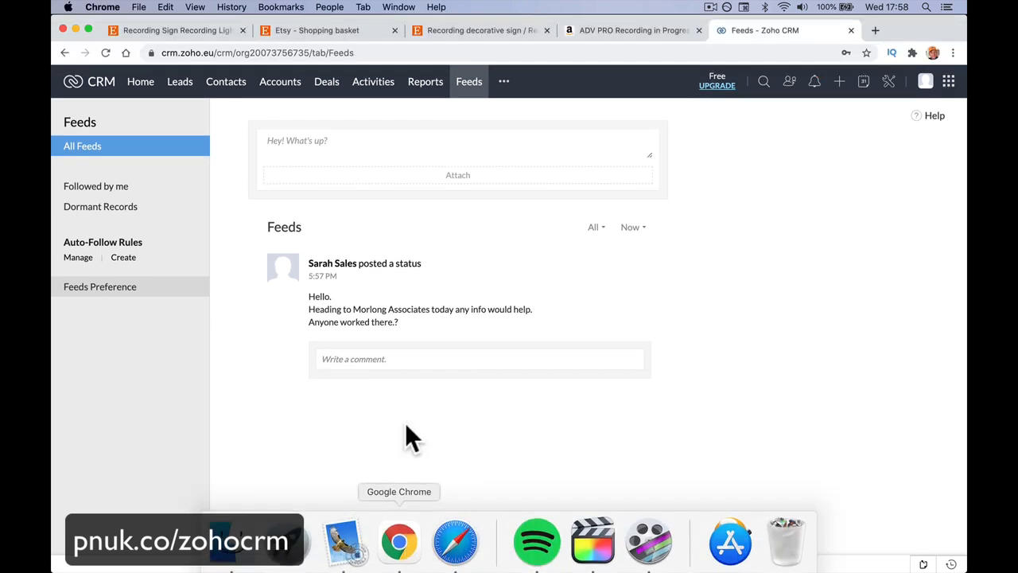
left_click(375, 354)
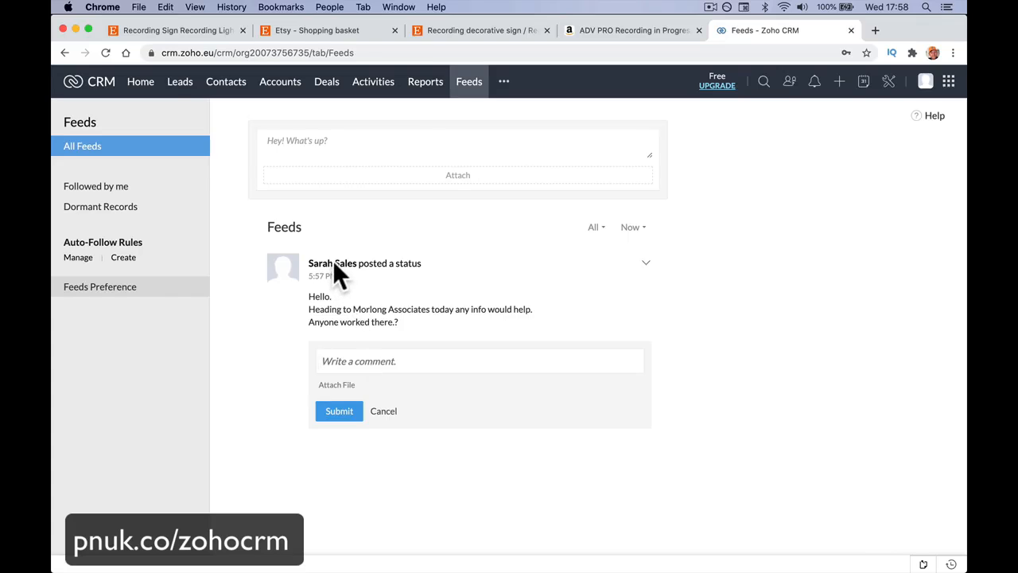
left_click(108, 49)
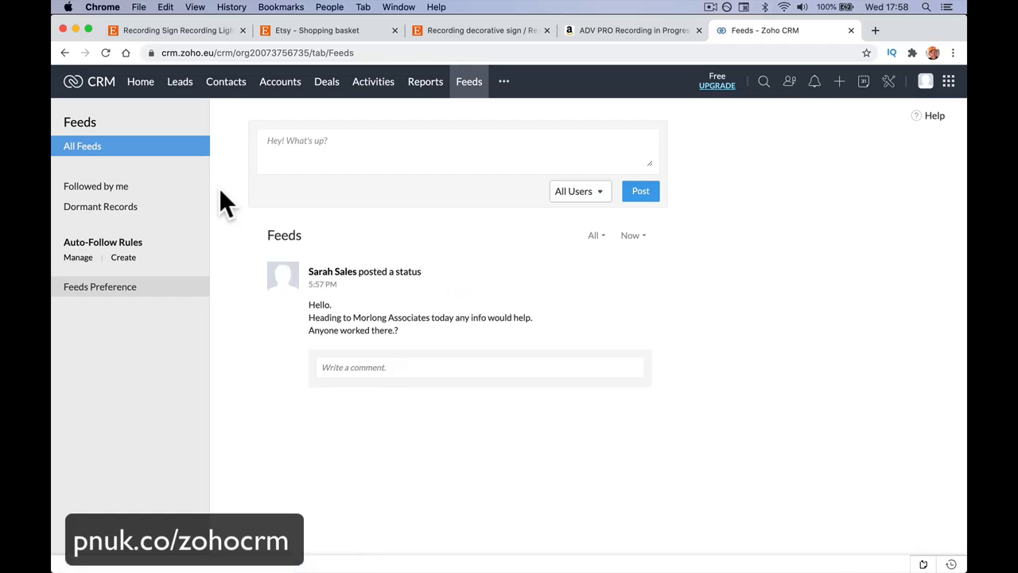
Step: Switch back to Safari and reload the Feeds page
mouse_move(566, 549)
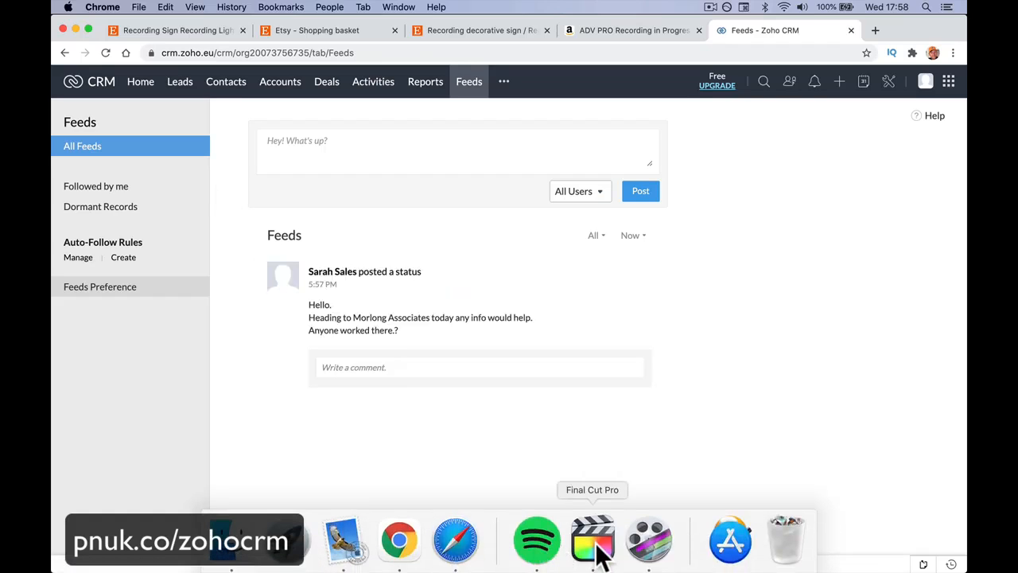
left_click(458, 541)
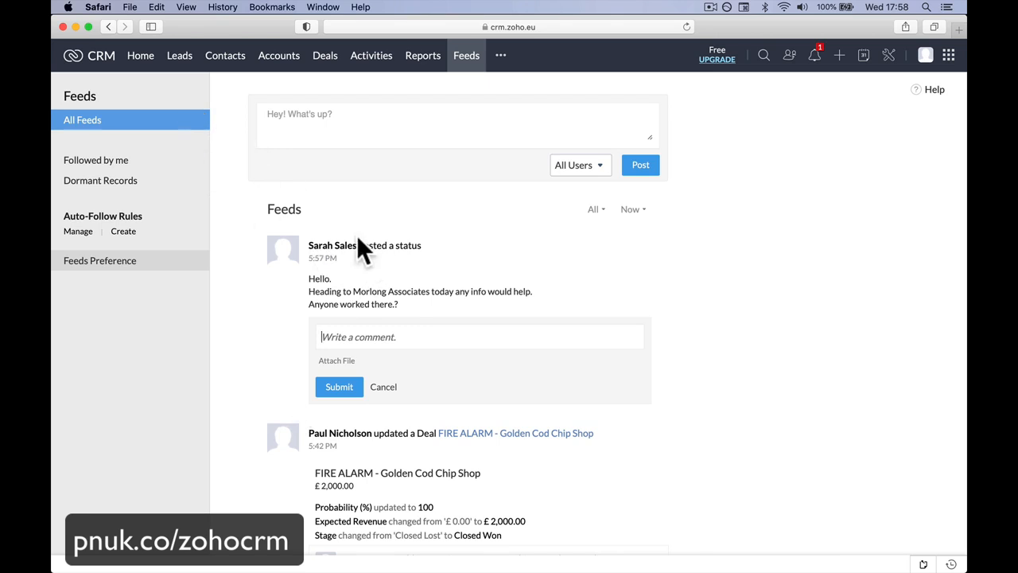
mouse_move(455, 570)
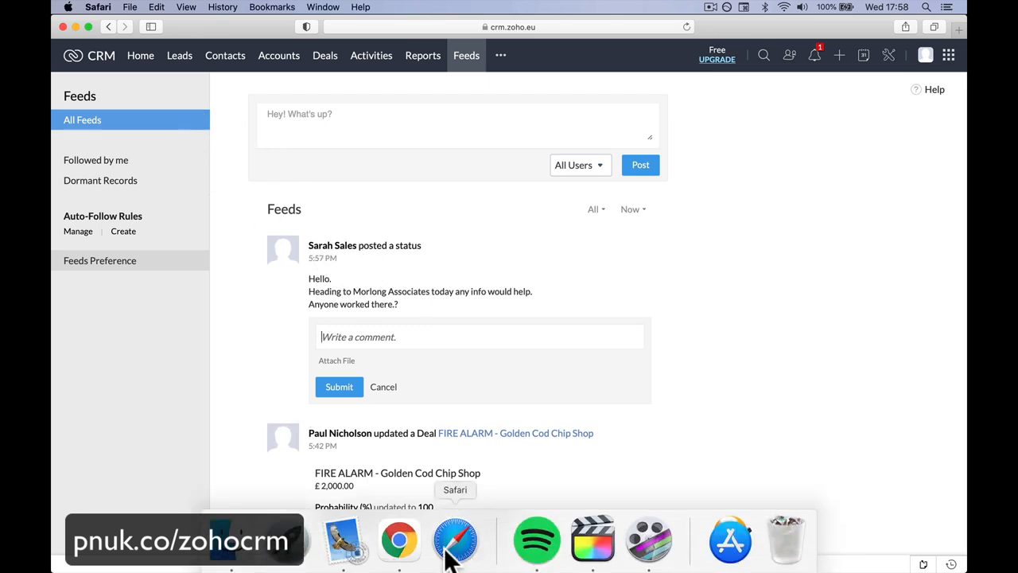
left_click(418, 550)
left_click(455, 541)
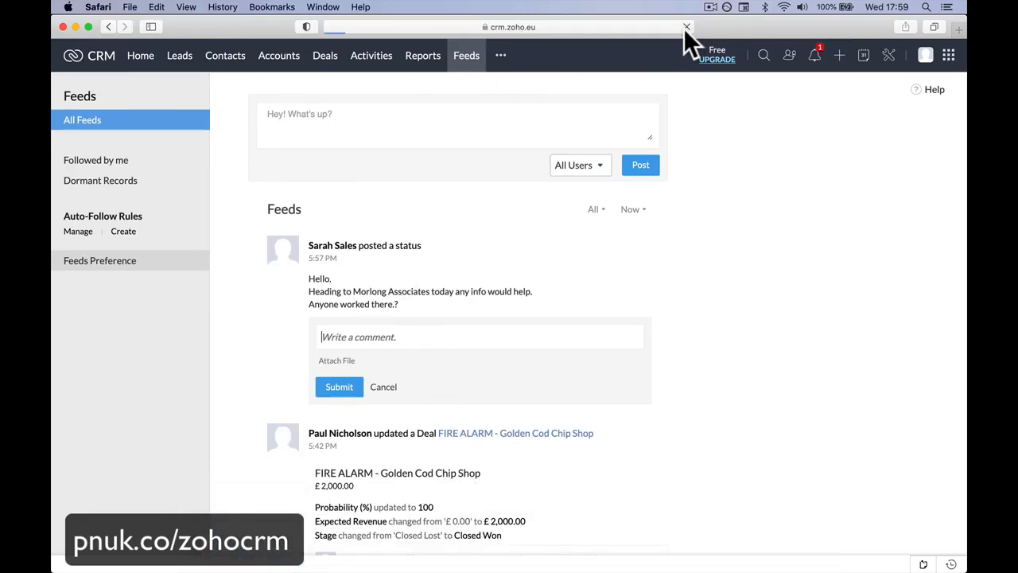
left_click(686, 27)
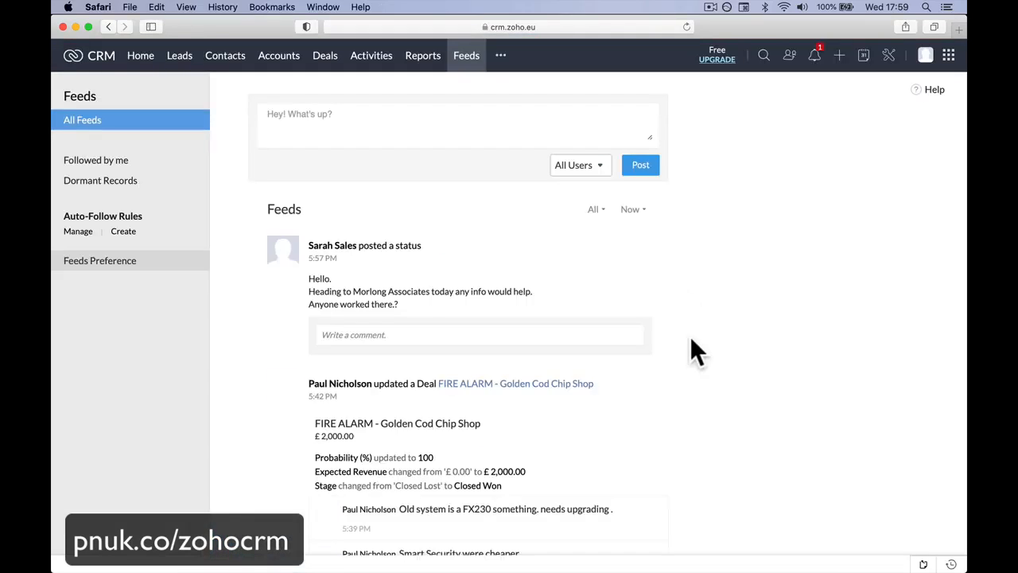
Step: Submit the comment "Yeah I play Squash with the manager. Good guy. I'll pass on your contact." on the Morlong Associates status
left_click(475, 337)
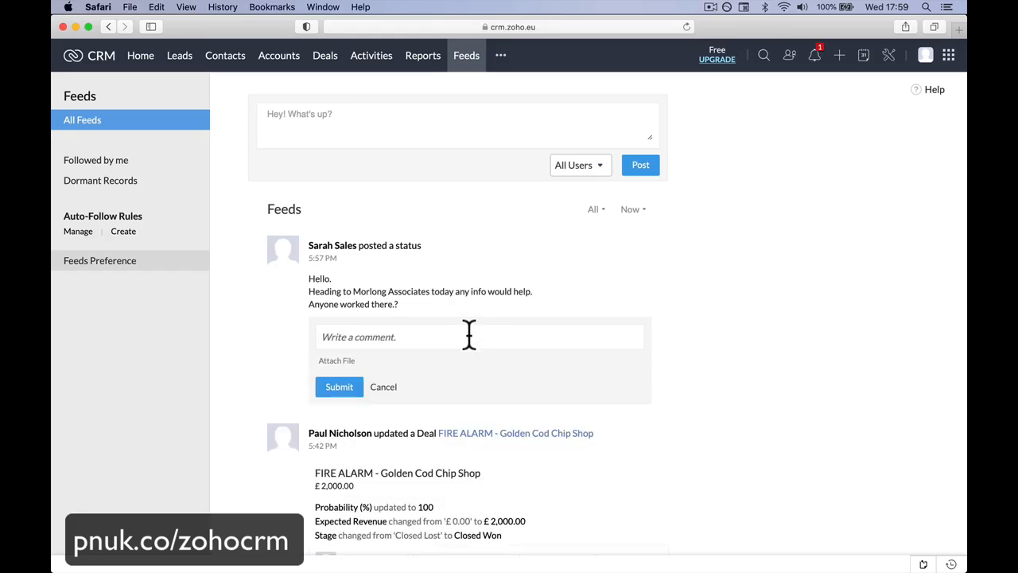
type("Yeah I play w")
type("quash wi")
key("BackSpace")
key("BackSpace")
key("BackSpace")
type("with the ")
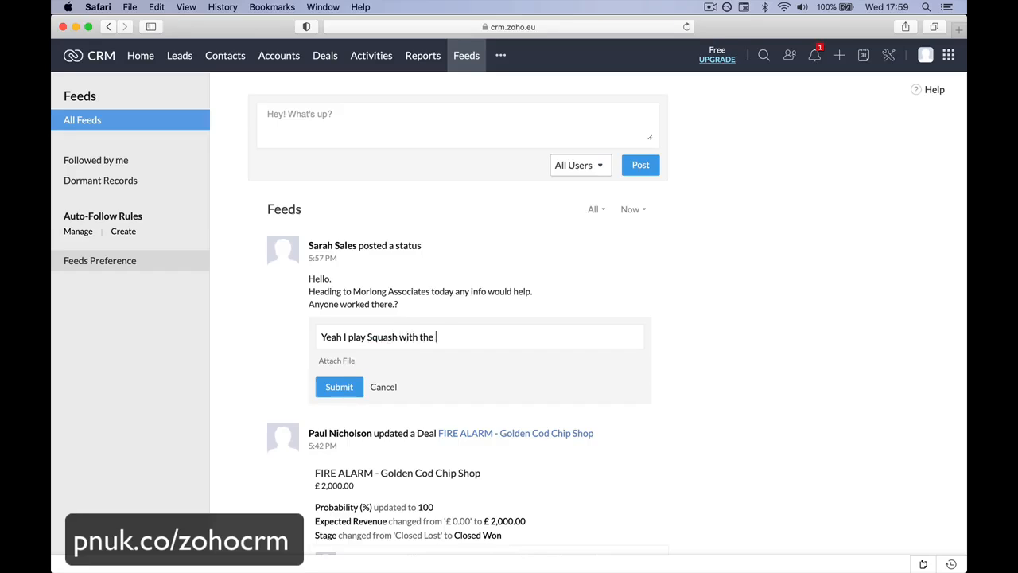
type("manager. Good guy. I'll")
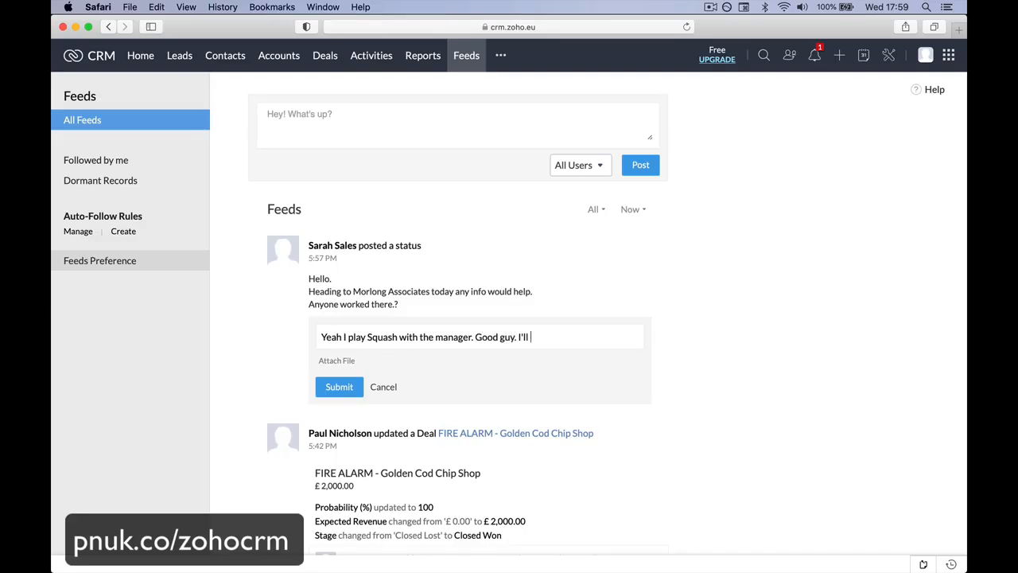
type(" pass on your conta")
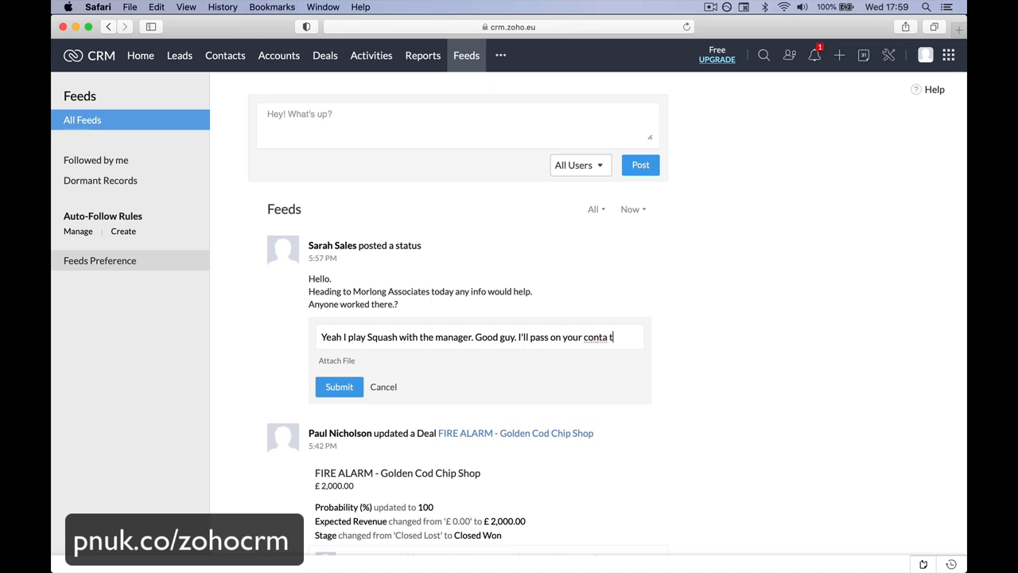
type("ct.")
left_click(350, 388)
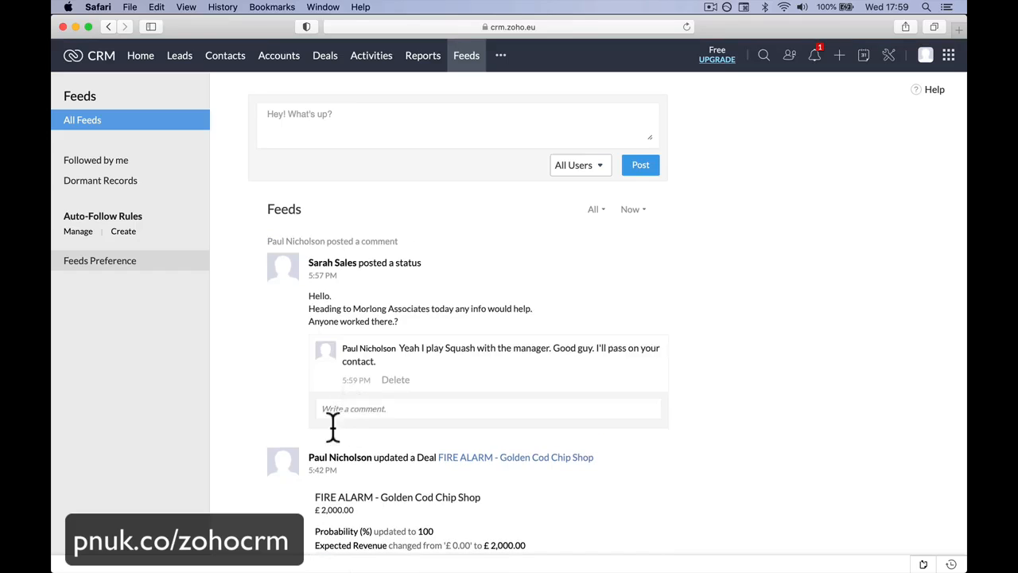
Step: Switch to Chrome and open the comment from the Feeds notifications
left_click(399, 541)
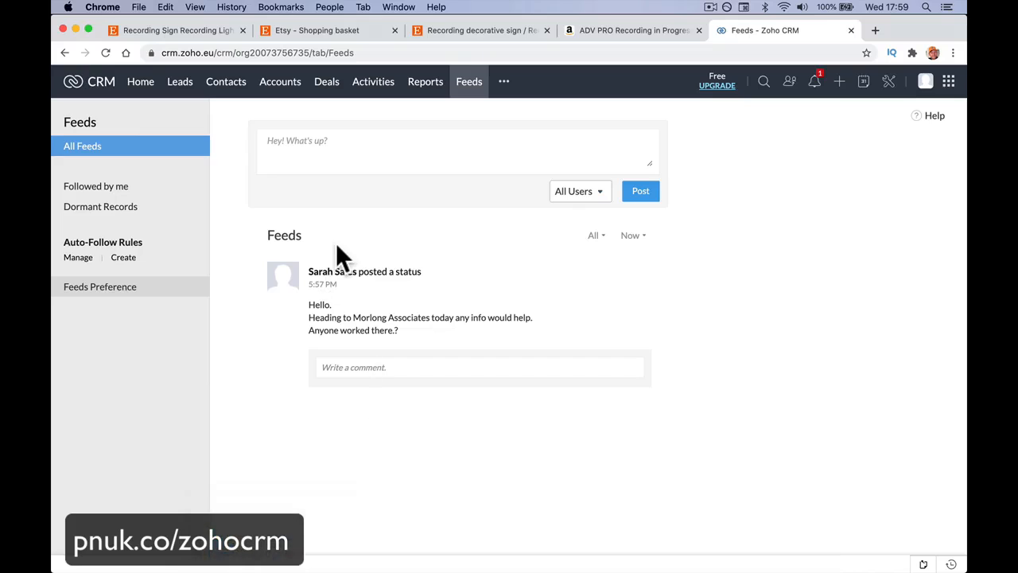
left_click(814, 84)
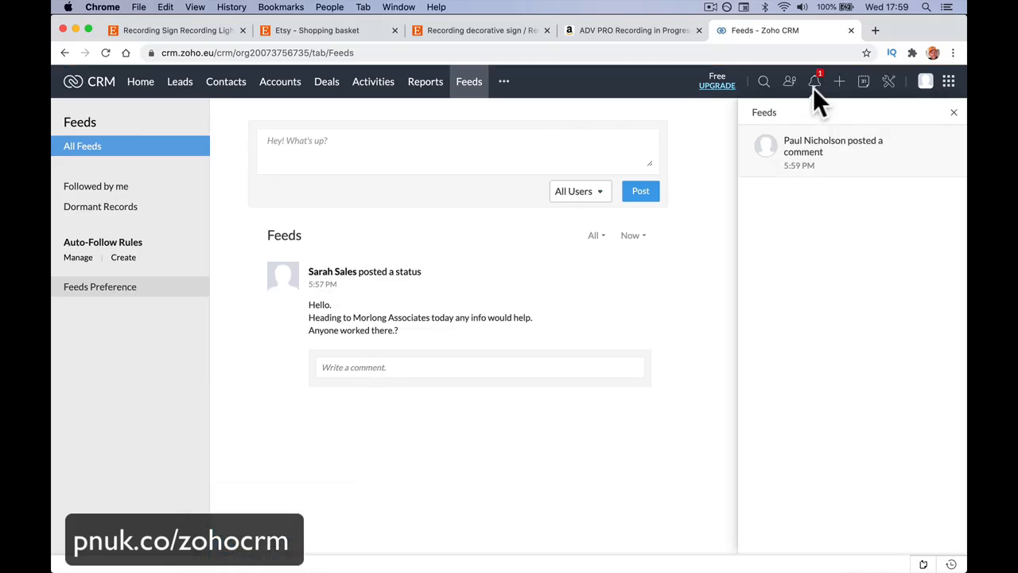
left_click(839, 168)
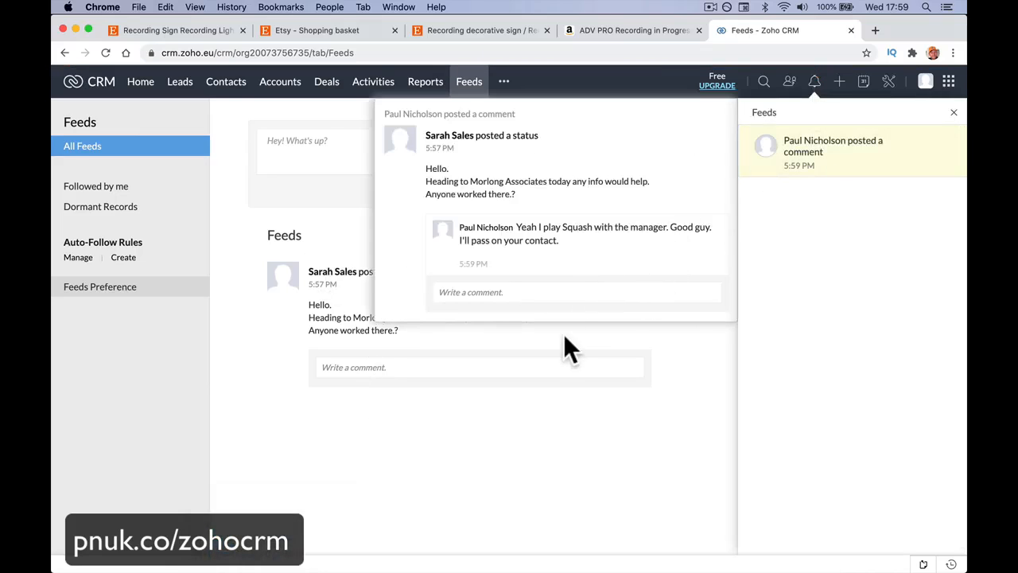
left_click(562, 299)
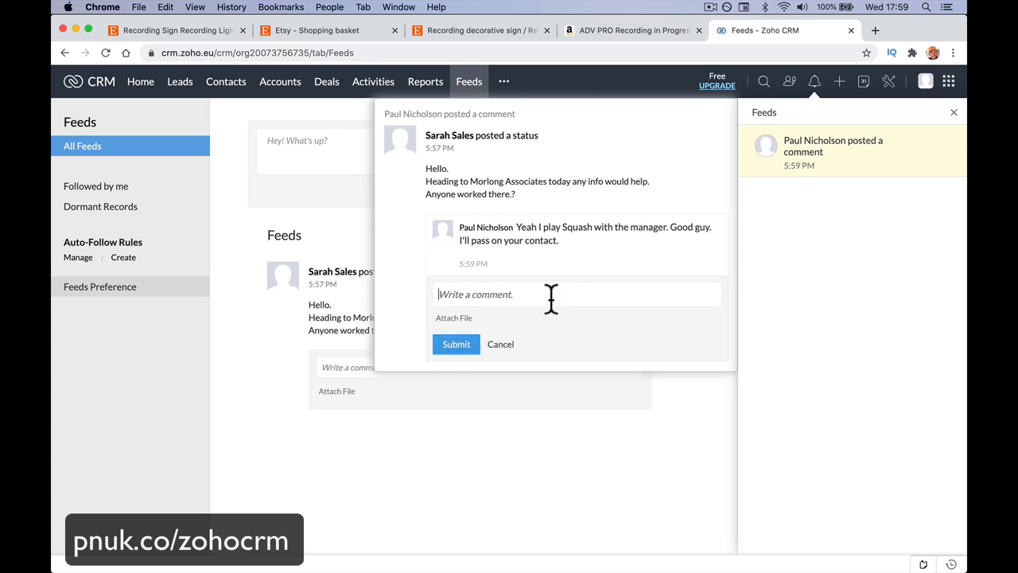
type("Awesome th")
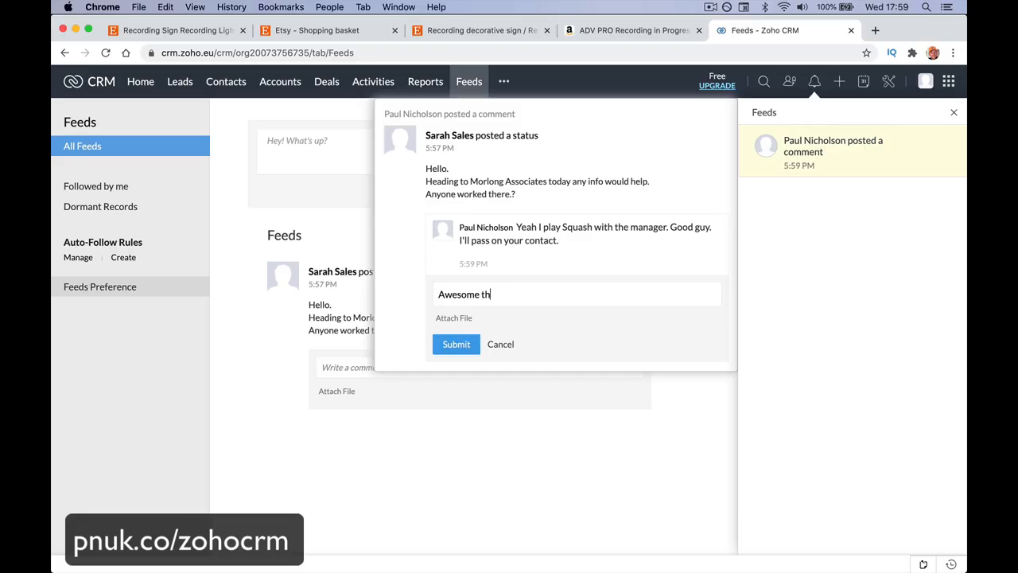
type("anks @paul")
left_click(595, 318)
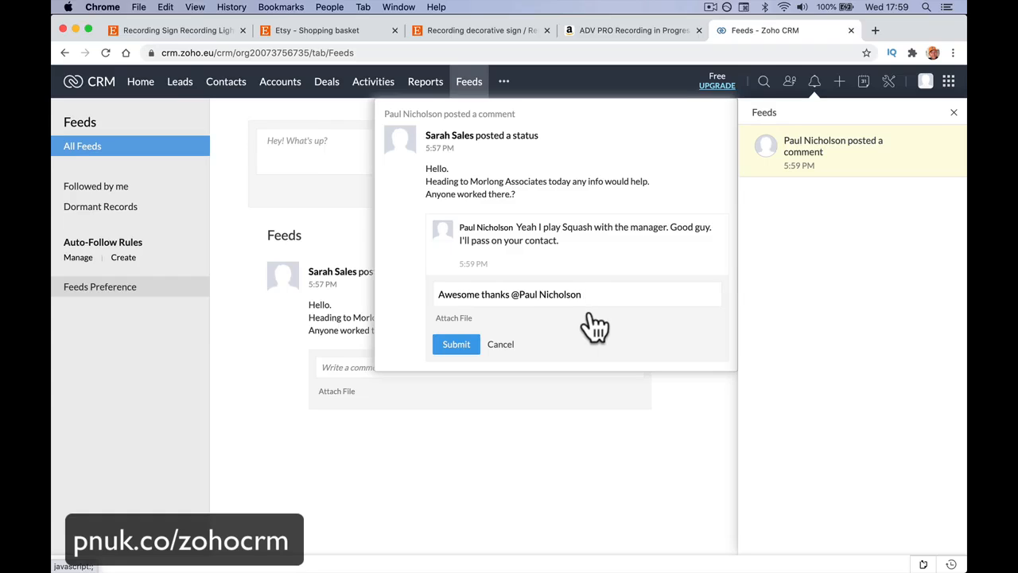
Step: Finish the reply with "I'll give you a call in 10 mins if that's ok?", submit it and close the notification view
type("I'll give y")
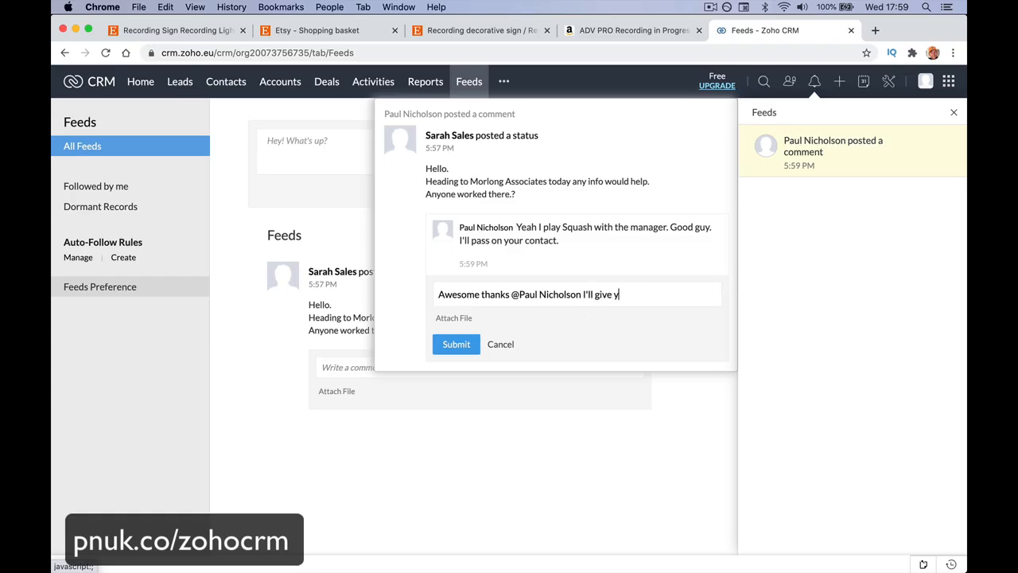
type("ou anall in 10 mins if that's ok")
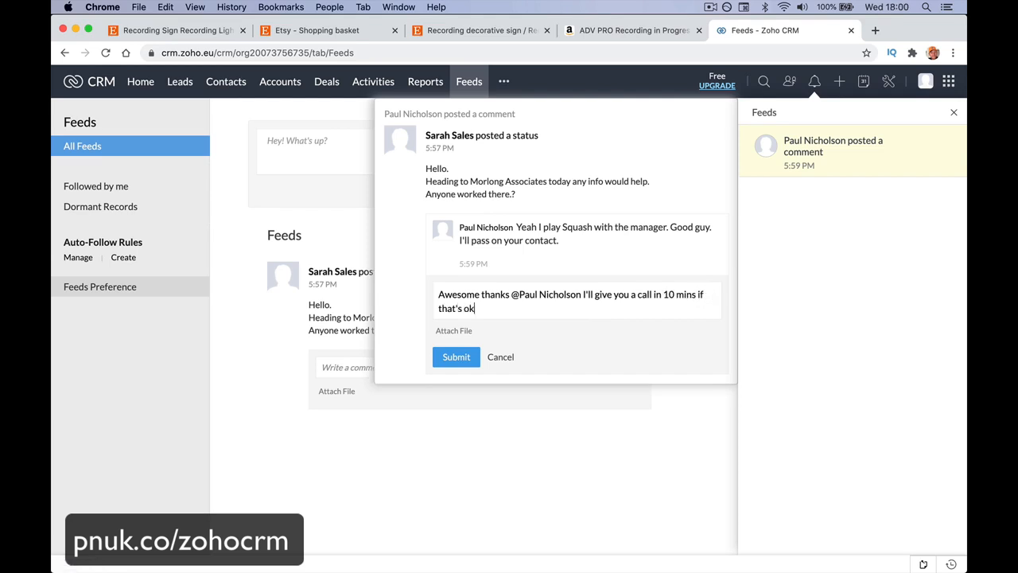
type("?")
left_click(468, 359)
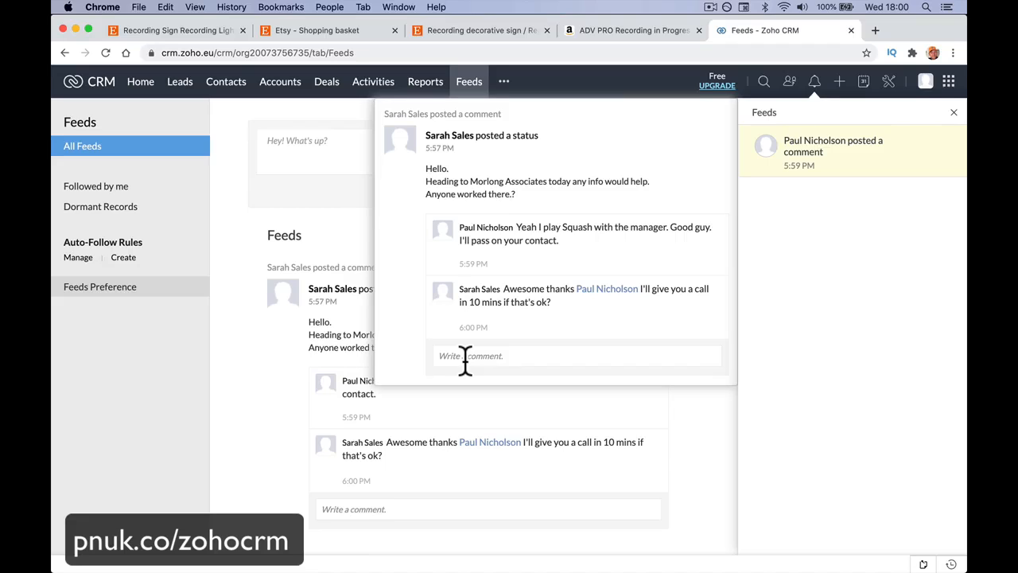
left_click(254, 238)
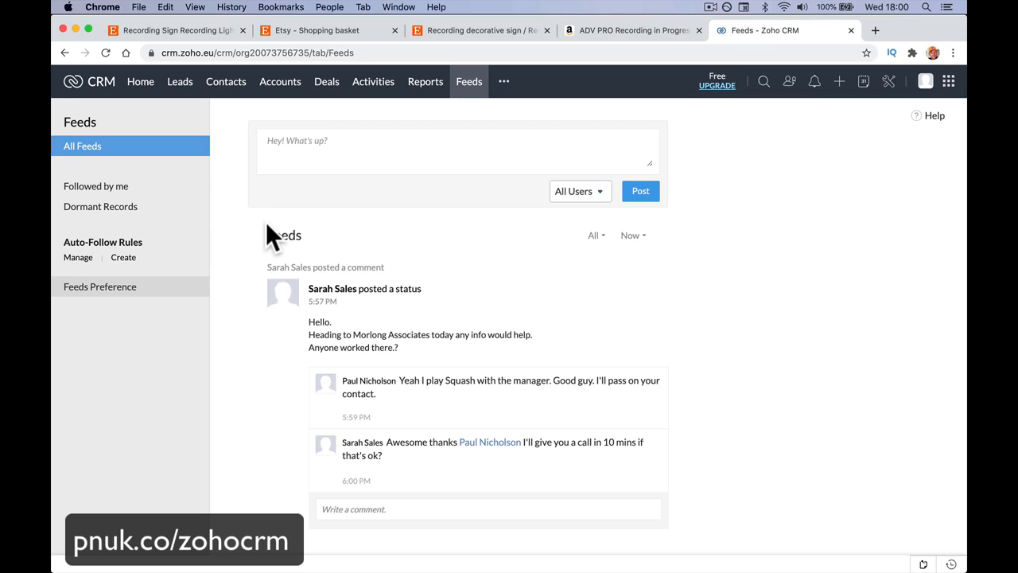
Step: Open the Chanay deal from the deals list and review its sections, expanding the full details
left_click(326, 83)
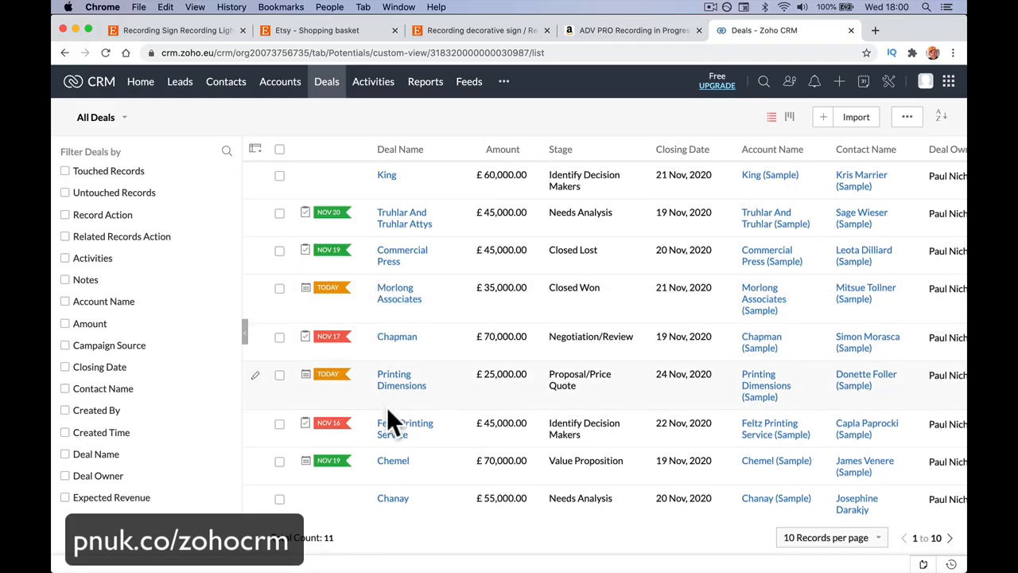
scroll(387, 407, "down", 2)
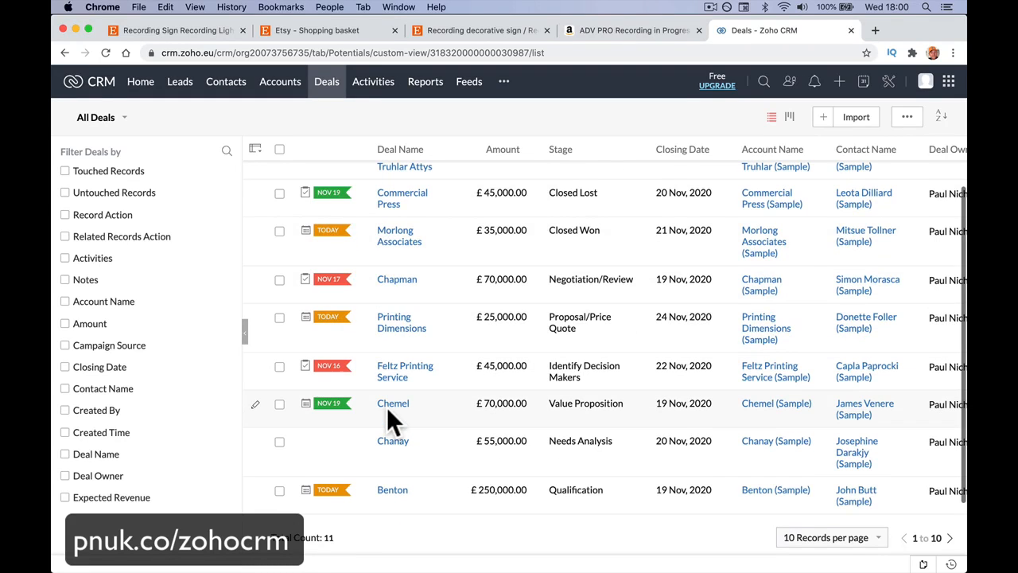
left_click(397, 454)
scroll(395, 446, "down", 10)
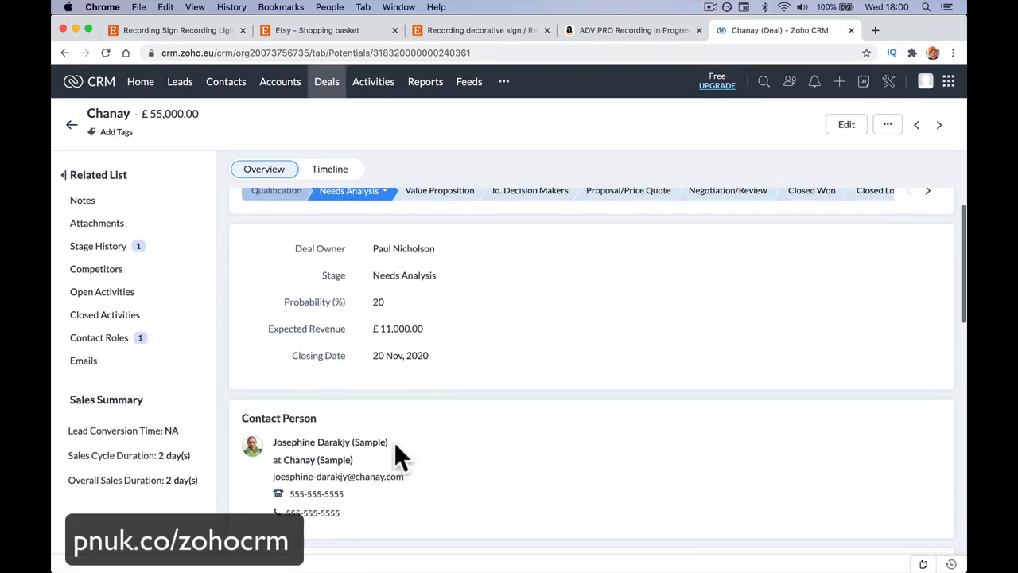
scroll(398, 455, "down", 5)
scroll(398, 455, "up", 4)
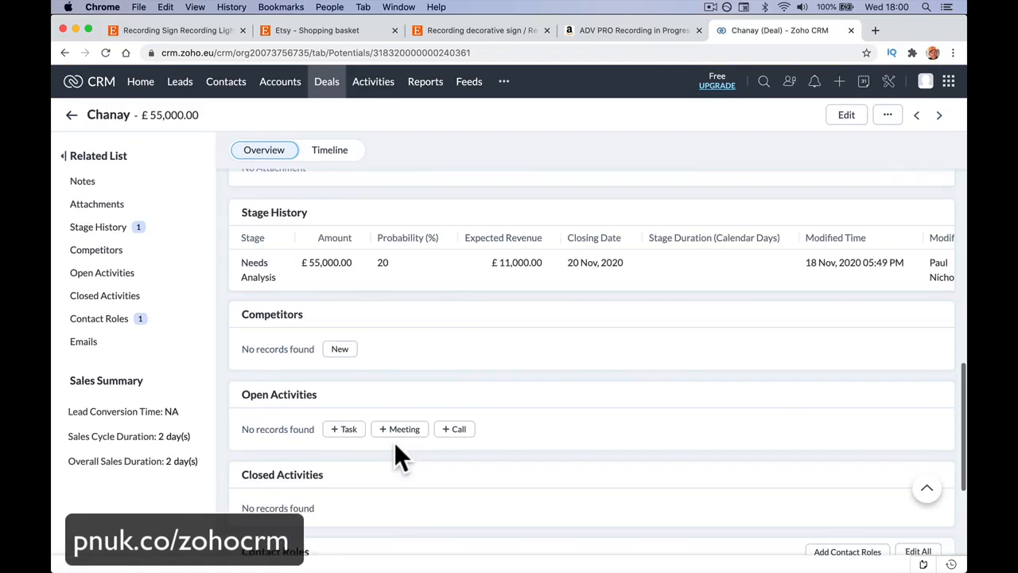
scroll(398, 455, "down", 4)
scroll(395, 443, "up", 6)
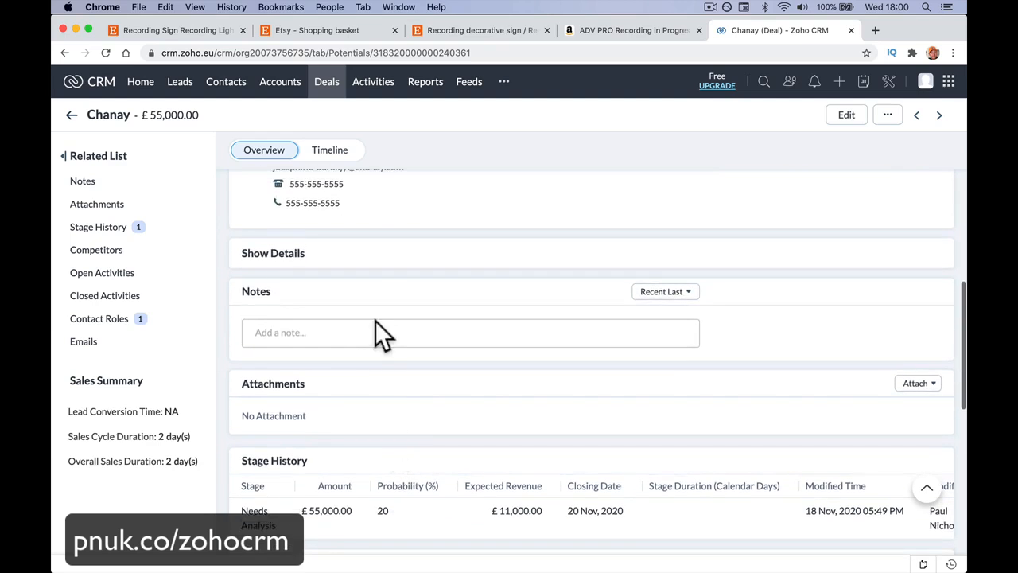
left_click(382, 253)
scroll(383, 371, "down", 5)
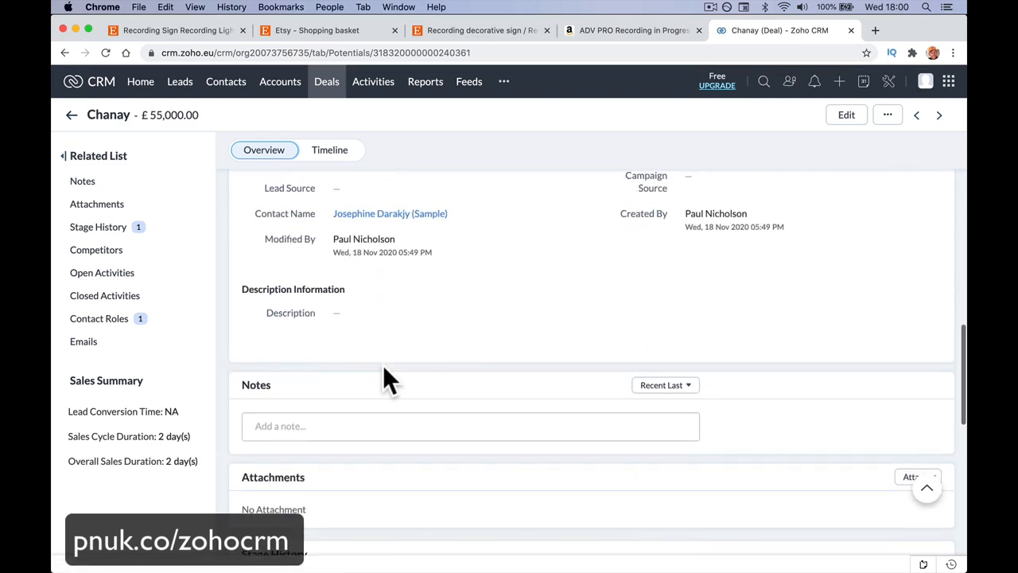
left_click(349, 423)
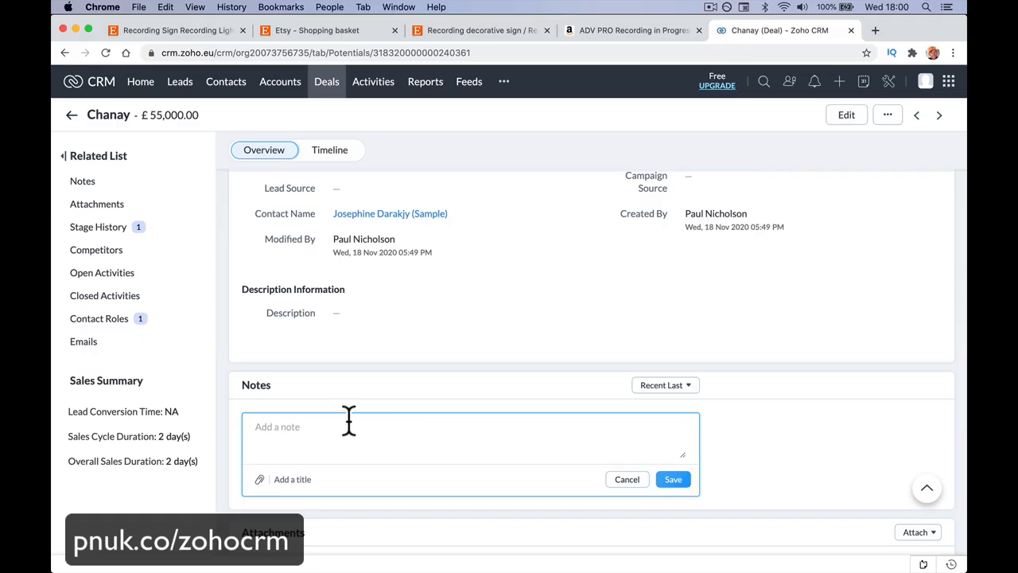
type("@paul")
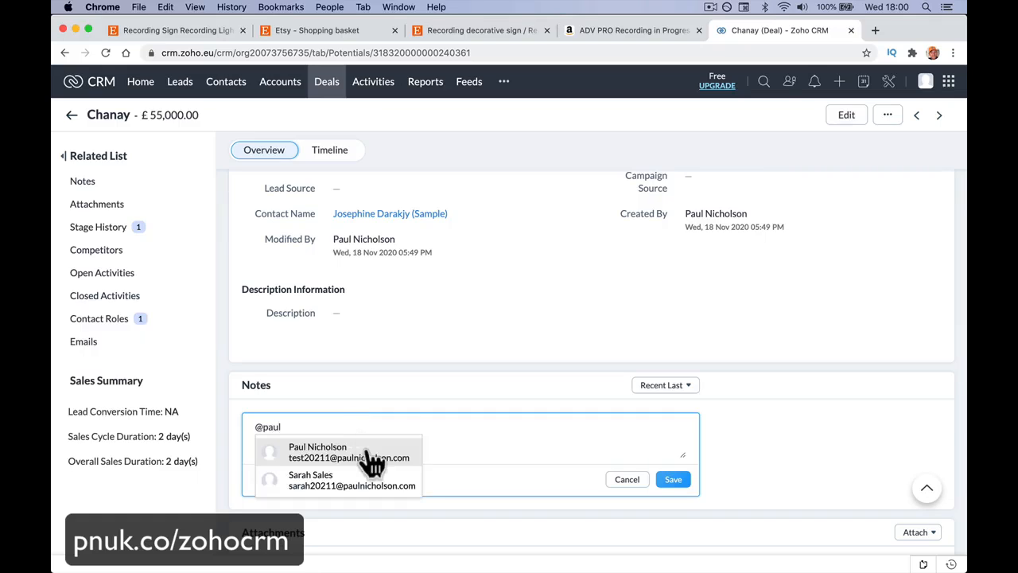
left_click(374, 455)
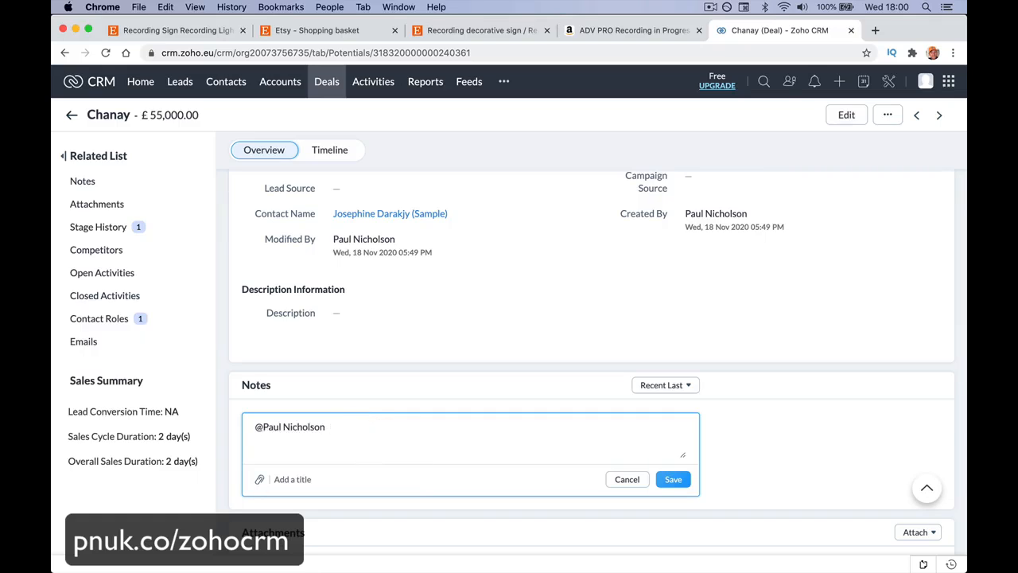
Step: Complete the note with "you worked on this dead deal. Any tips to get back in there? Thanks." and save it
type("you worked on this dead")
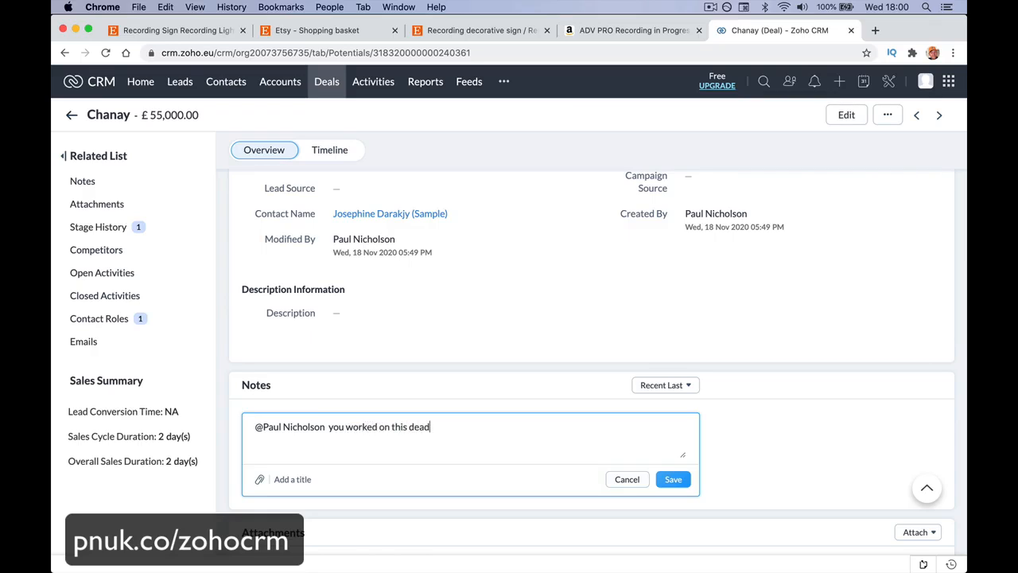
type(" clos")
type("deal. Any")
type(" tips to")
type(" get back in t")
type("here.")
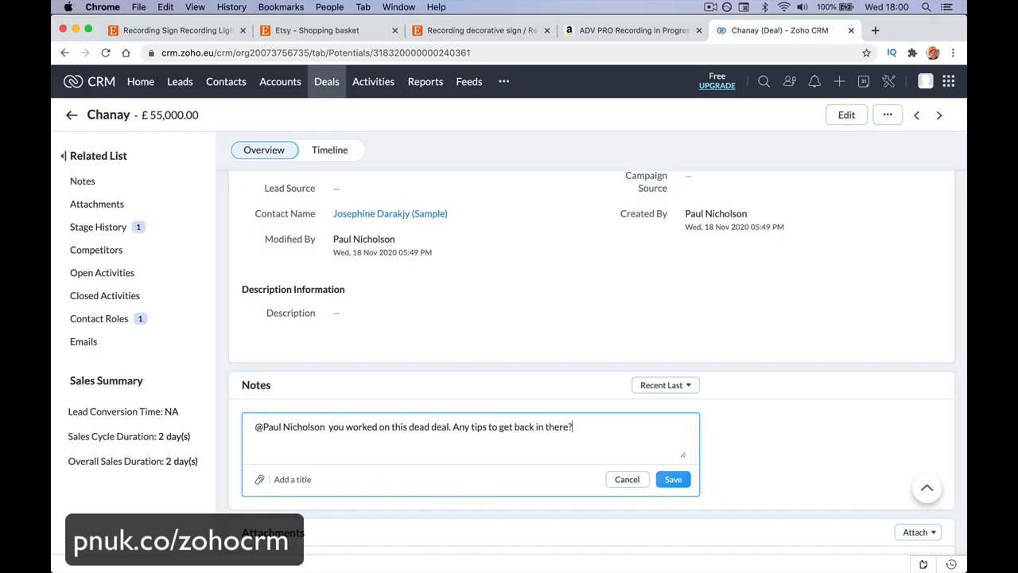
type(" Thanks.")
left_click(675, 481)
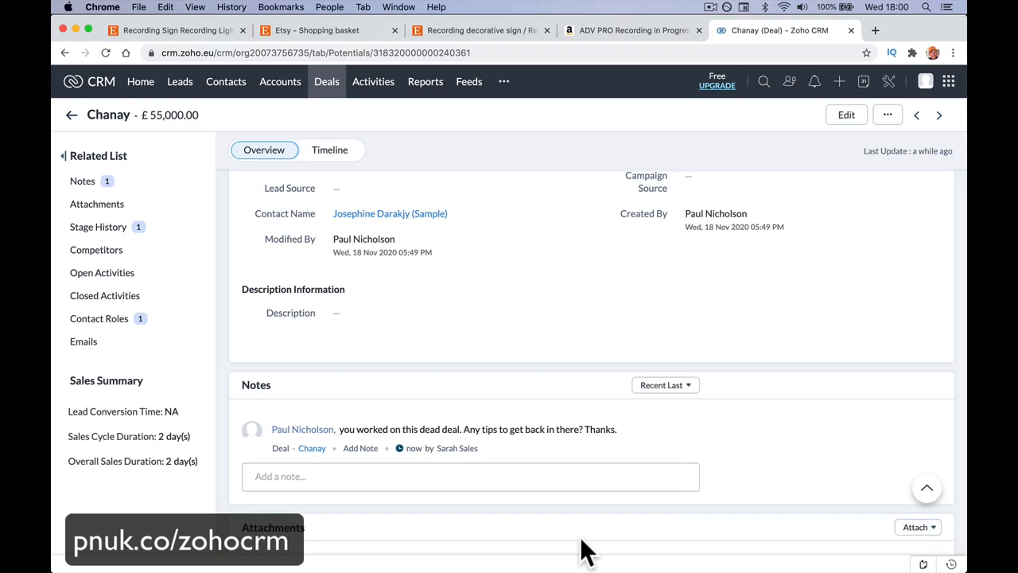
Step: Switch to Safari, view the colleague's comment from the Feeds notifications and close the notification view
mouse_move(440, 547)
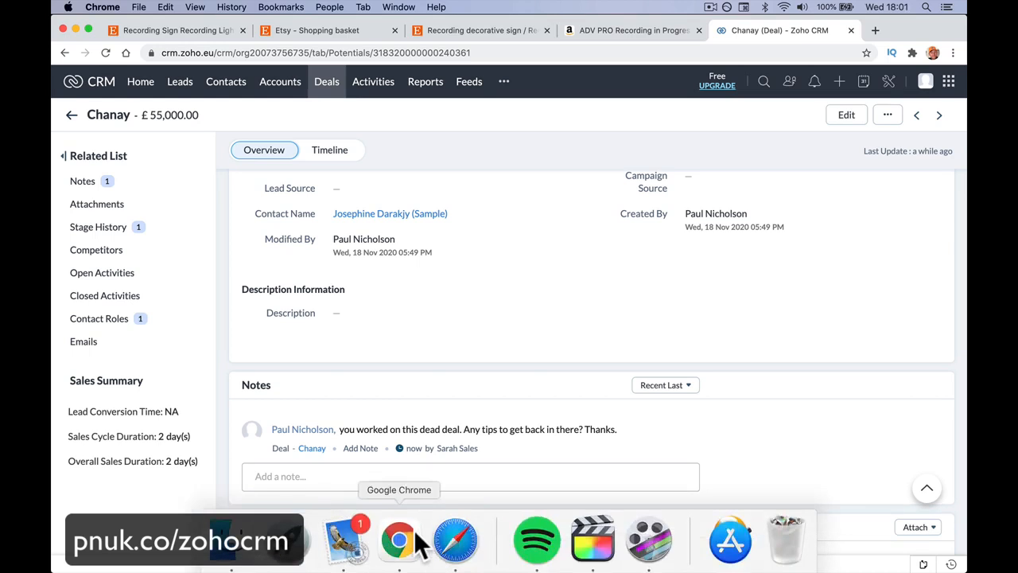
left_click(457, 545)
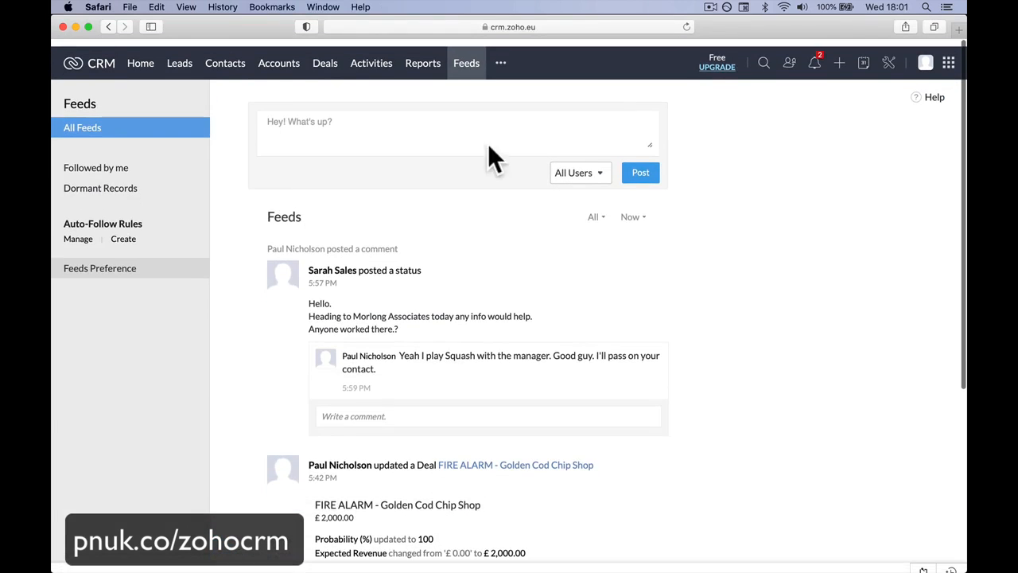
left_click(815, 64)
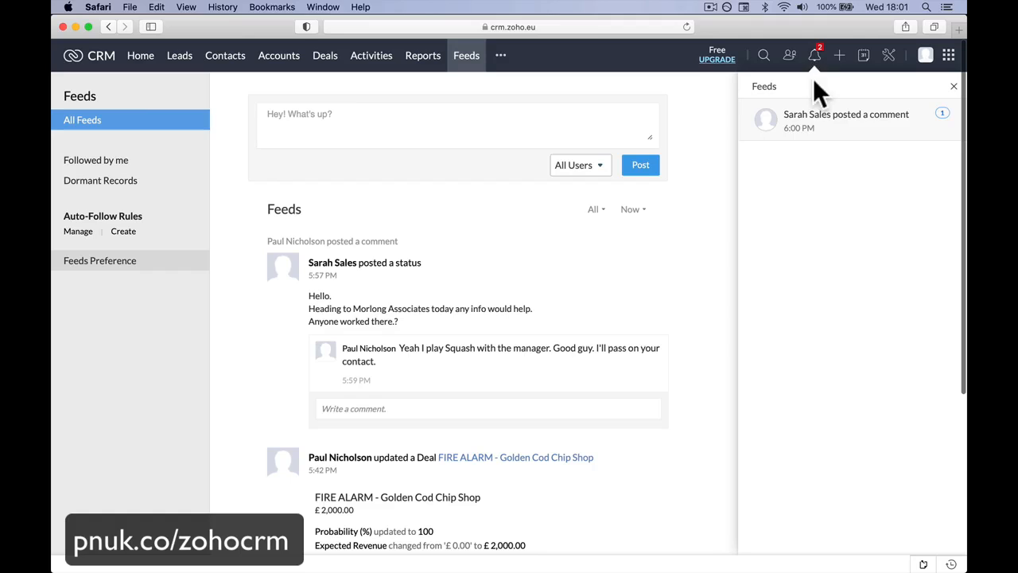
left_click(861, 137)
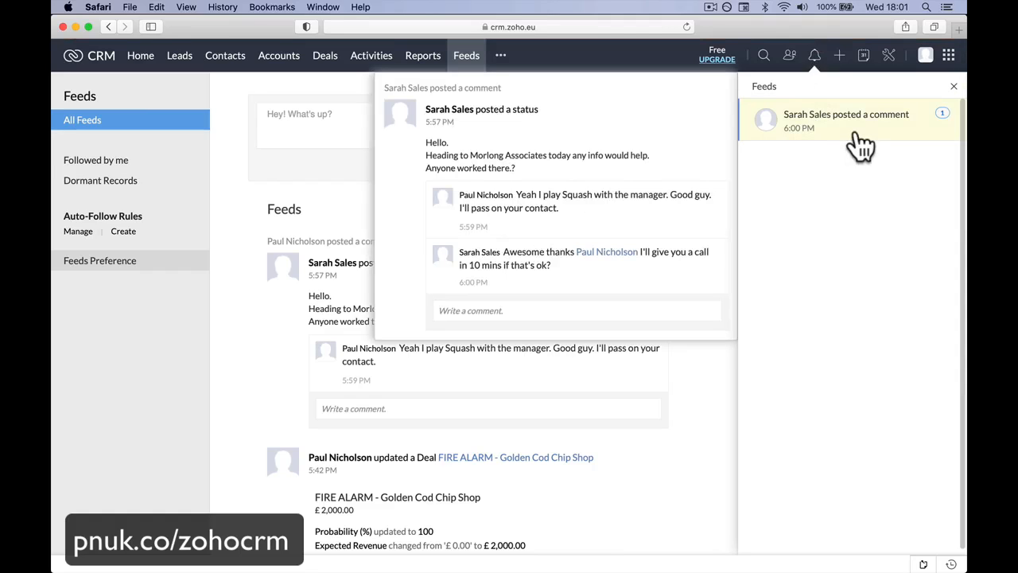
left_click(693, 379)
Step: Reload the CRM home page and check the Feeds notifications again for the deal-note mention
left_click(135, 59)
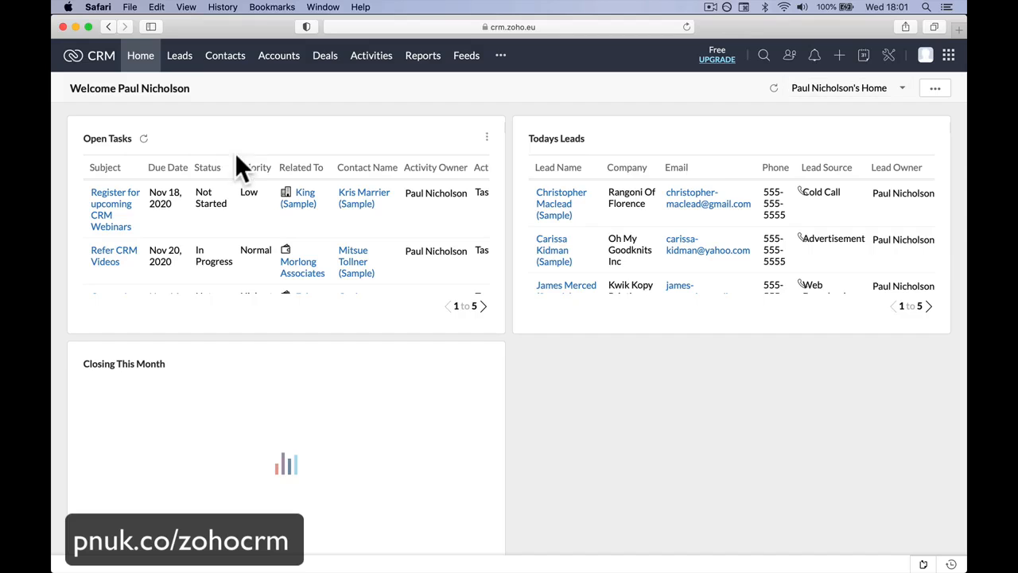
left_click(686, 27)
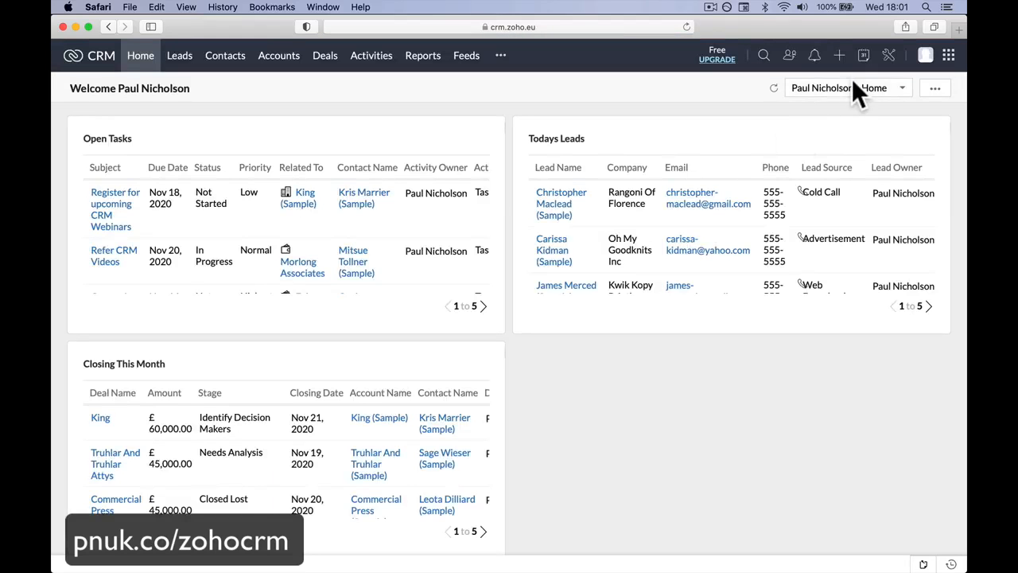
left_click(813, 57)
left_click(863, 128)
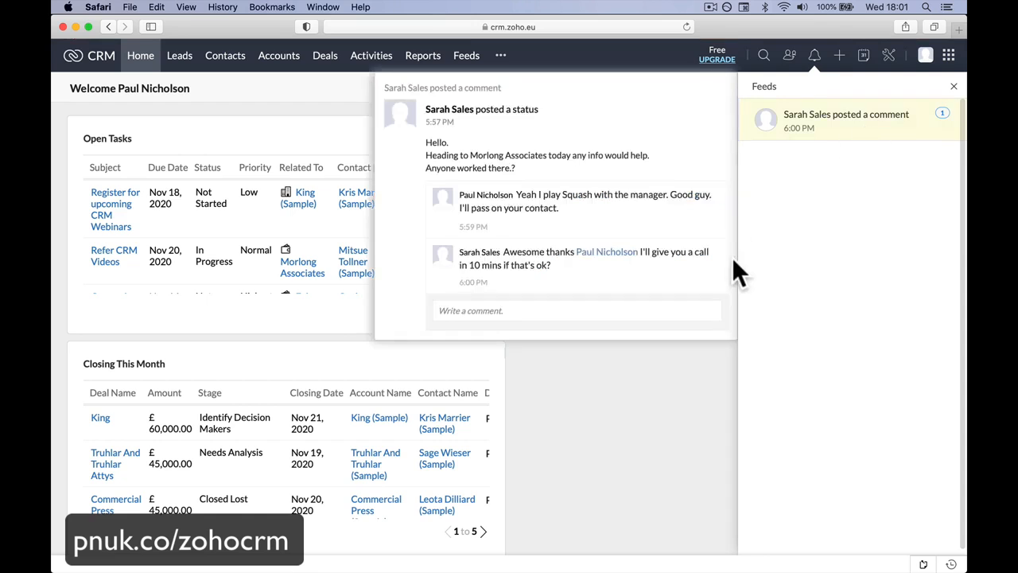
left_click(627, 313)
left_click(625, 400)
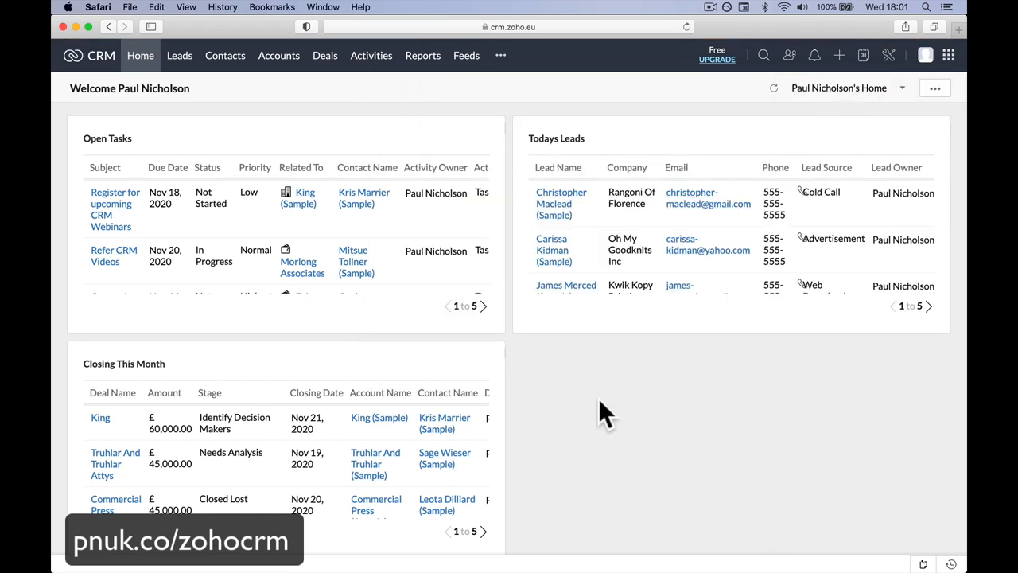
left_click(815, 59)
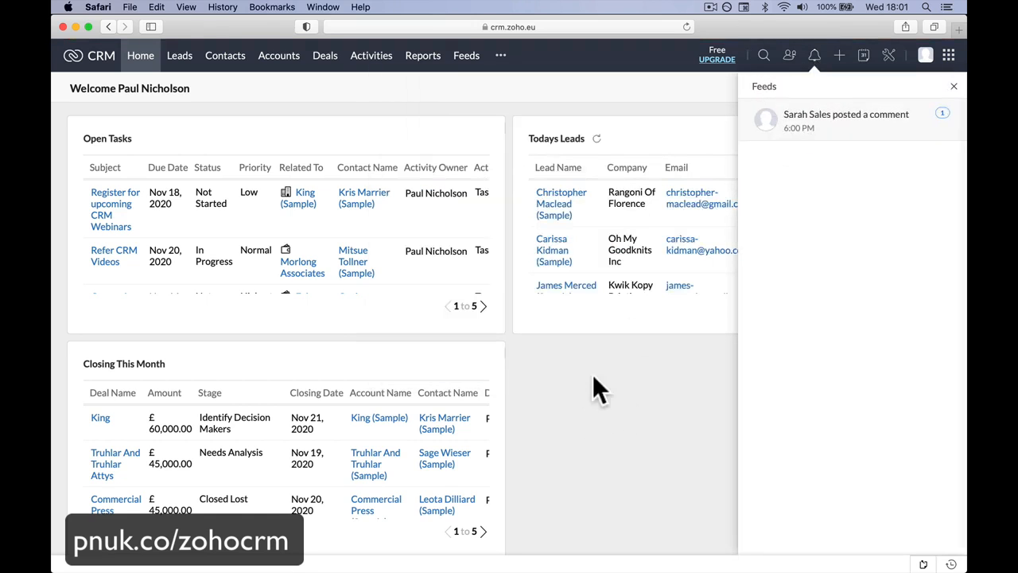
left_click(563, 442)
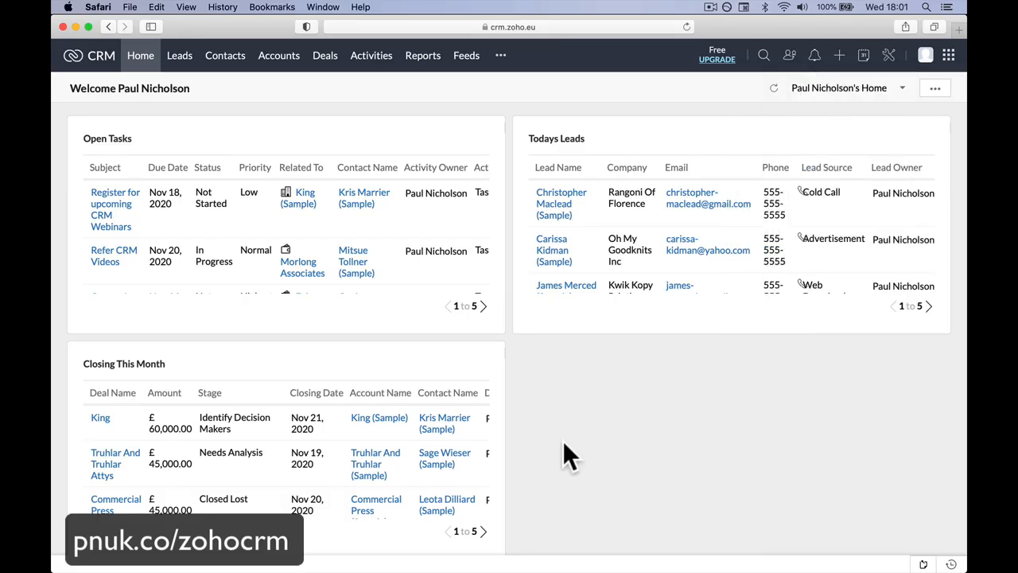
Step: Open Feeds and reply to the note on the Chanay deal with "Yeah i'll come and see you."
left_click(467, 56)
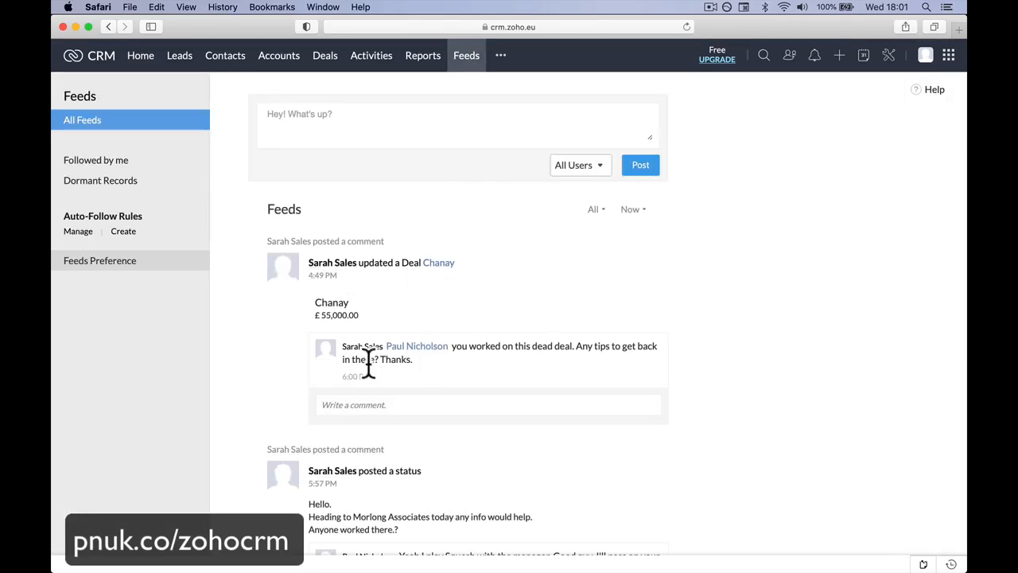
left_click(421, 405)
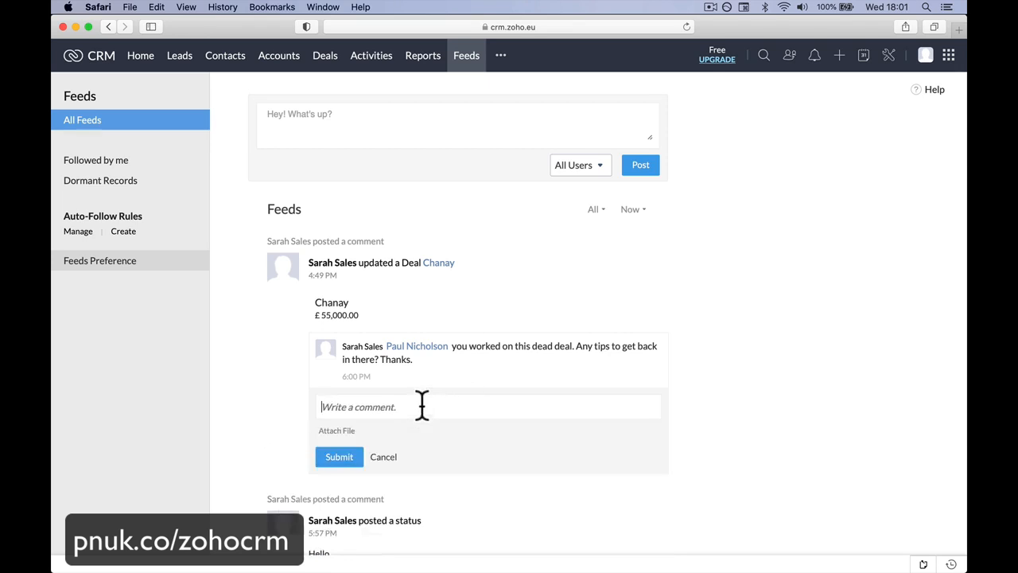
type("Yeah i'll come and see you.")
left_click(338, 456)
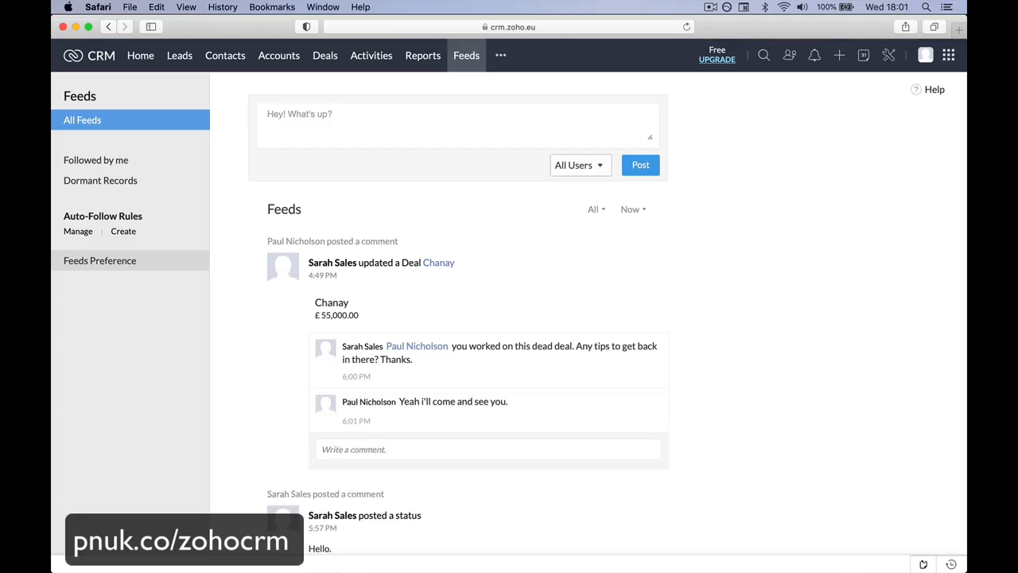
Step: Switch to Chrome and display all deals in the Kanban stage view
mouse_move(350, 551)
left_click(400, 544)
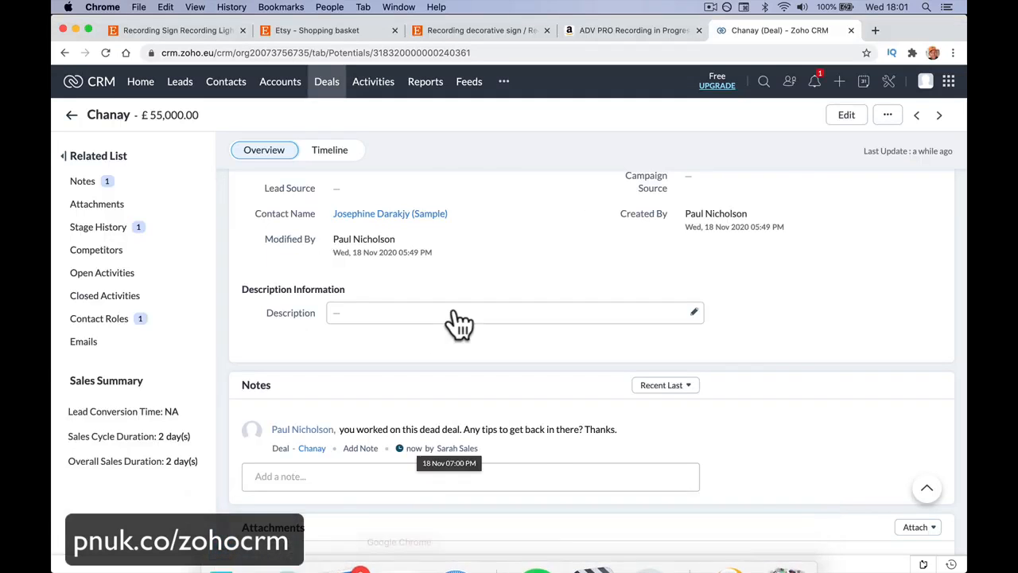
left_click(327, 83)
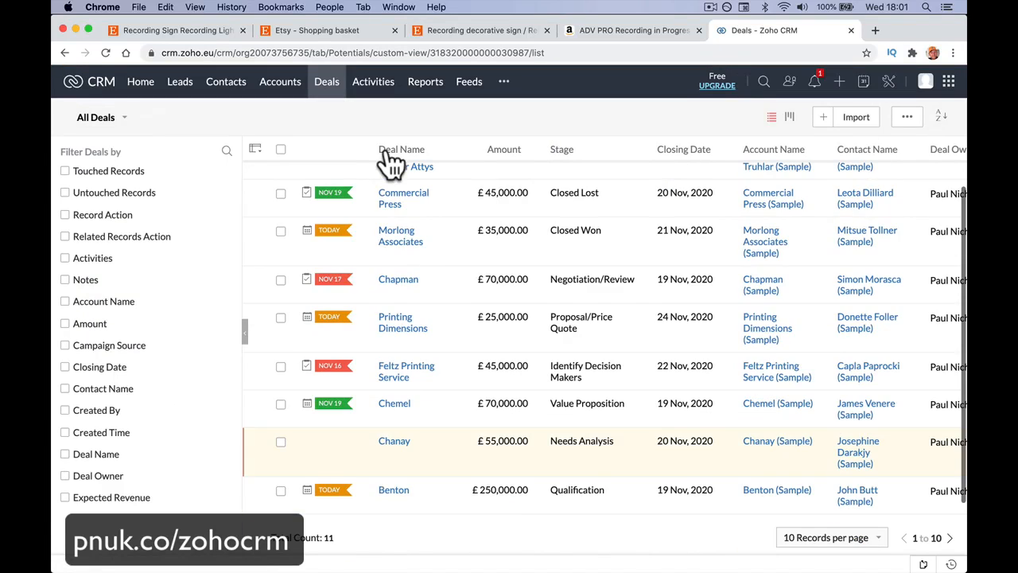
scroll(433, 229, "up", 1)
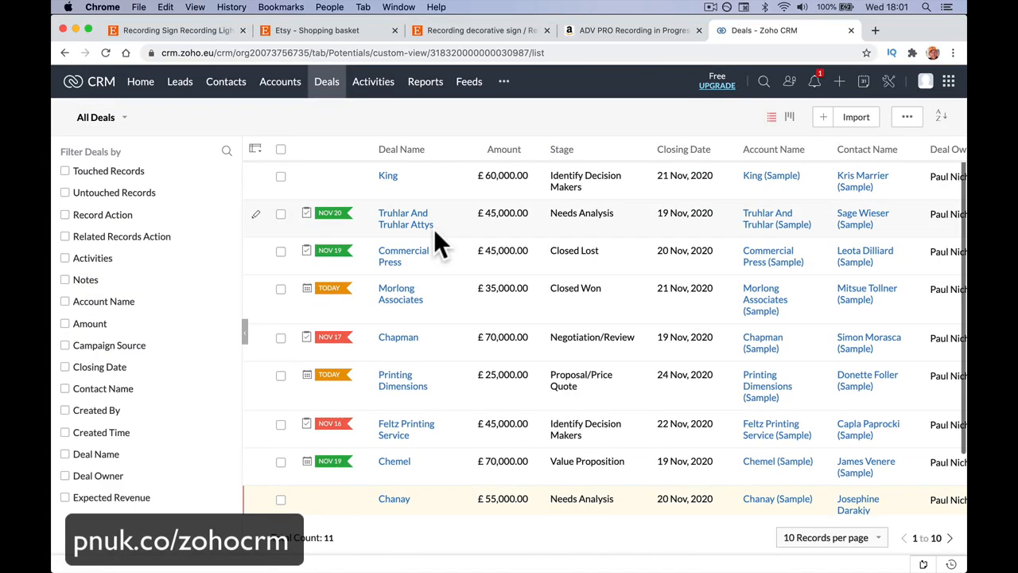
left_click(789, 117)
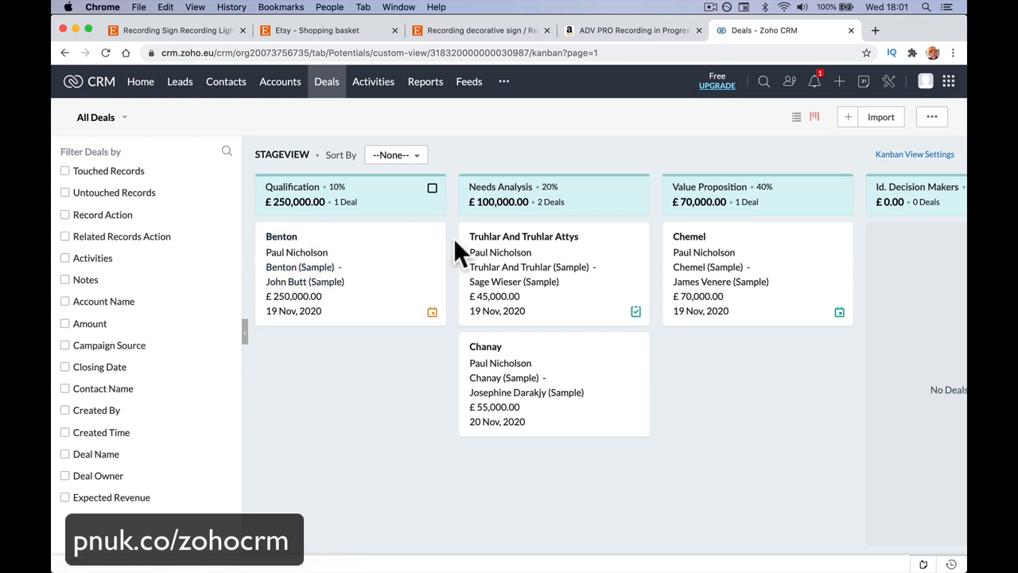
Step: Move the Benton deal from the Qualification stage to Closed Won
left_click(431, 240)
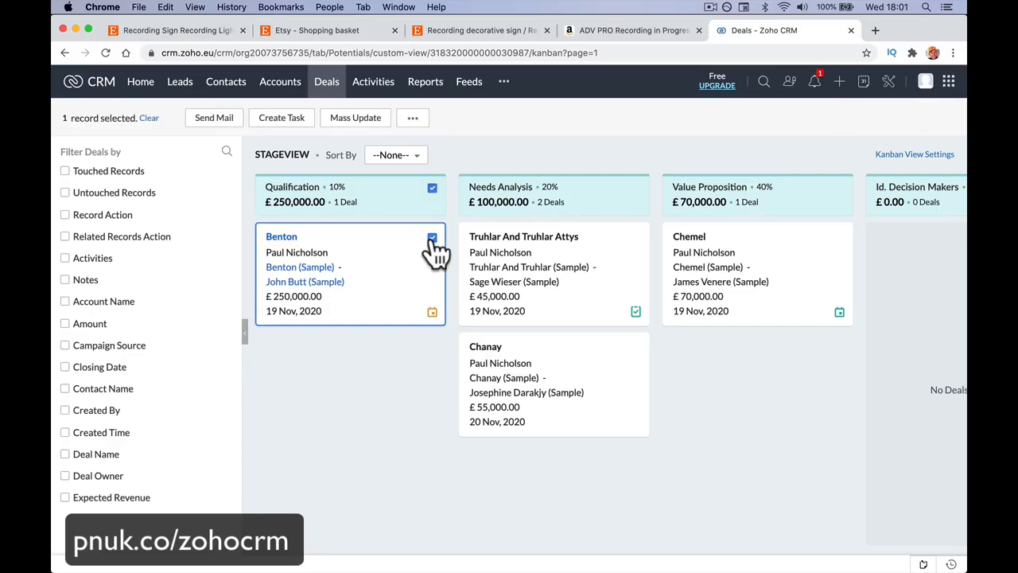
left_click(431, 240)
left_click_drag(282, 236, 312, 481)
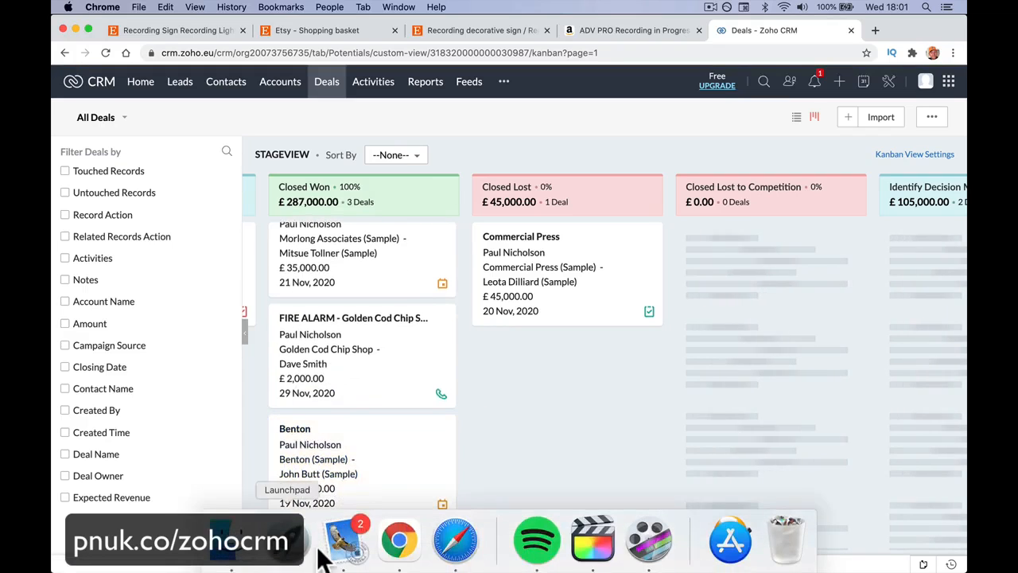
Step: Switch to Mail and read the two comment-mention emails and the newest Big Deal Alert
left_click(343, 541)
left_click(249, 153)
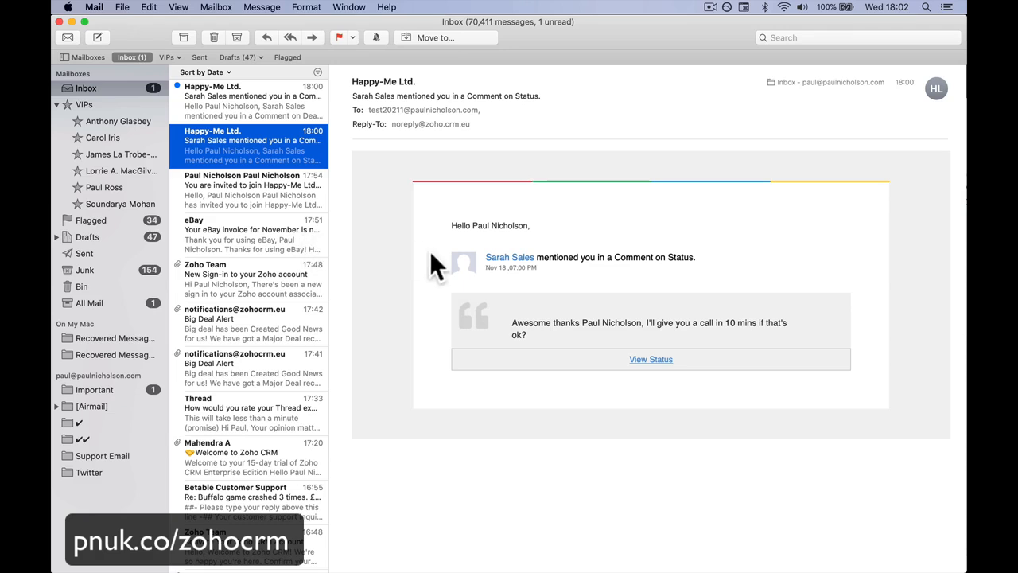
left_click(261, 149)
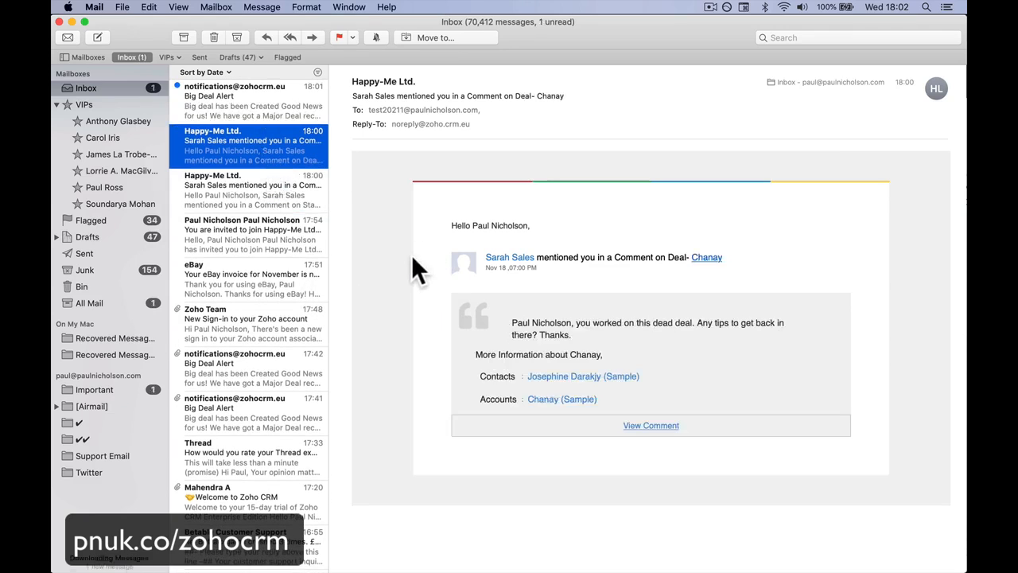
left_click(274, 104)
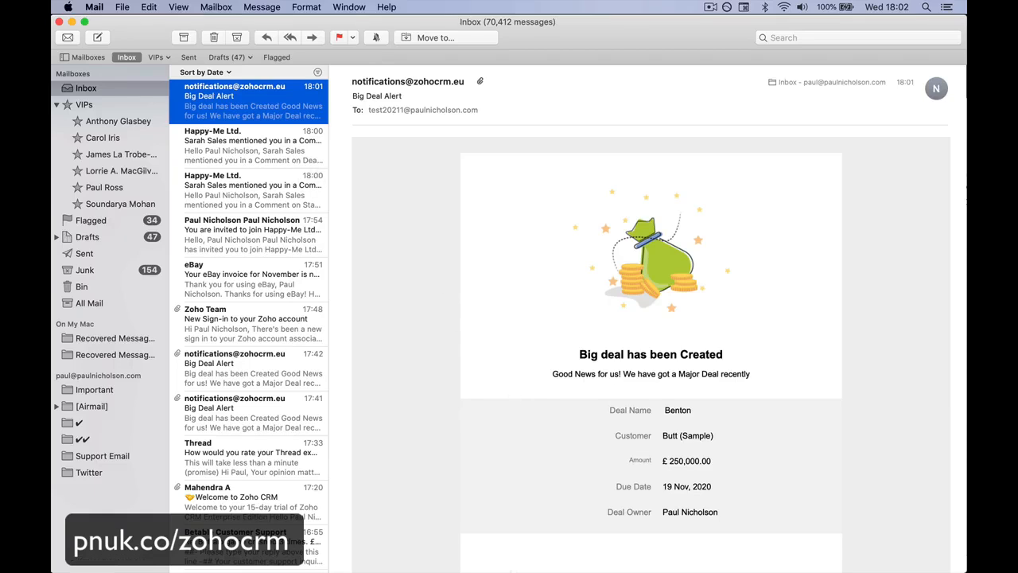
mouse_move(525, 561)
left_click(457, 535)
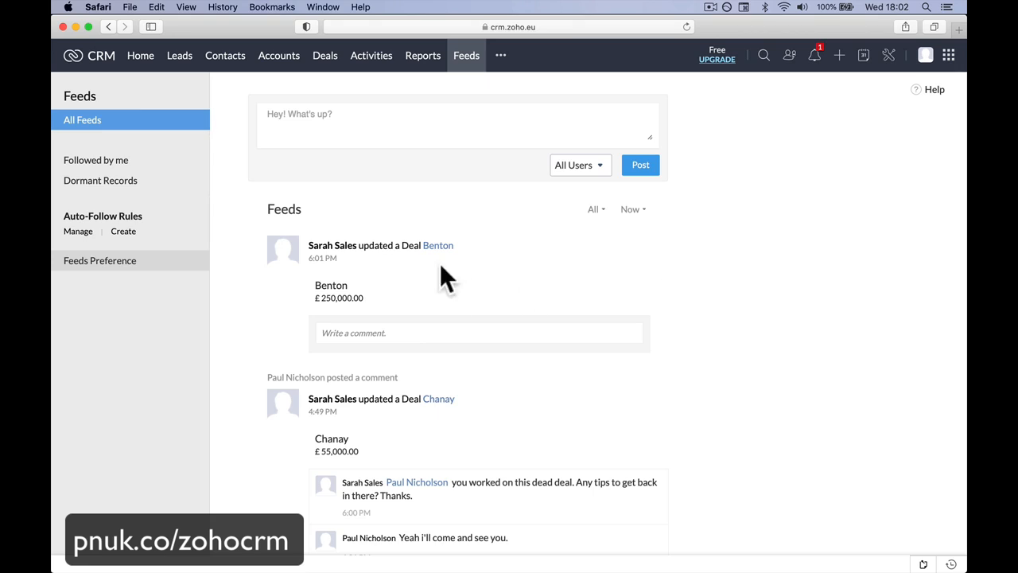
left_click(523, 335)
type("Aw")
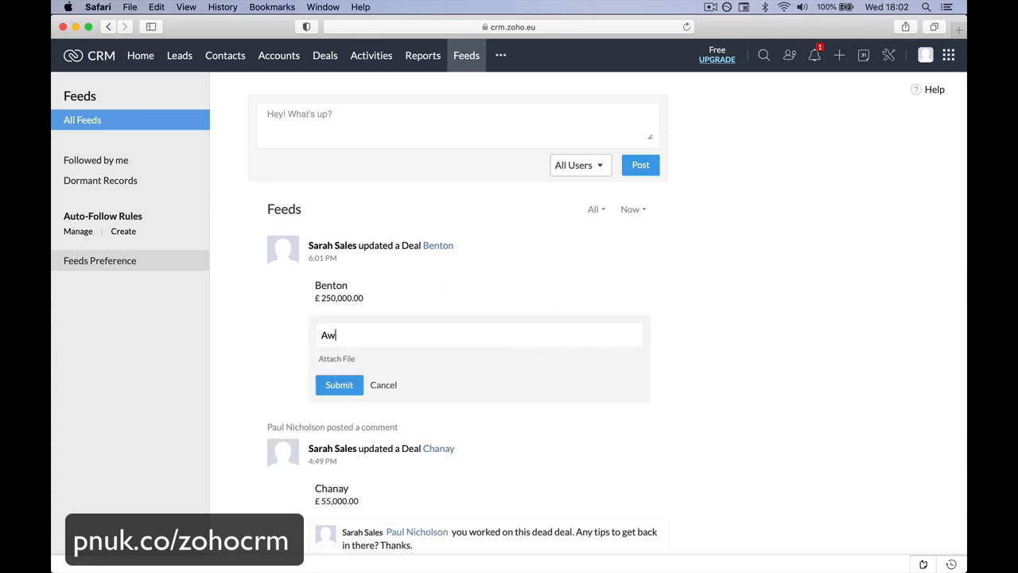
type("esome job @Sa")
left_click(525, 358)
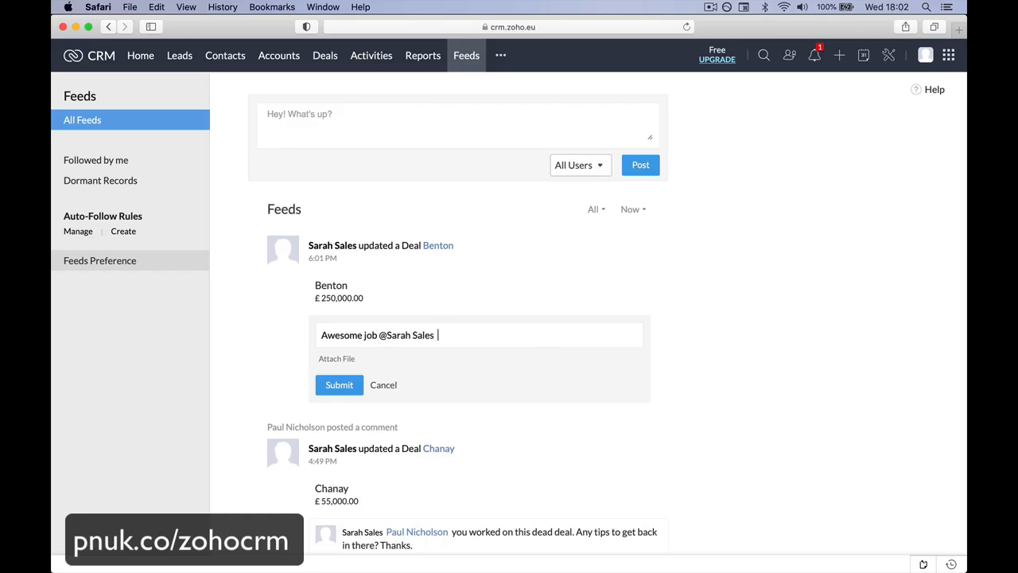
Step: Finish the comment with "drinks on us to celebrate. End of week meeting. Great job." and submit it
type("drinks on us to celebrate")
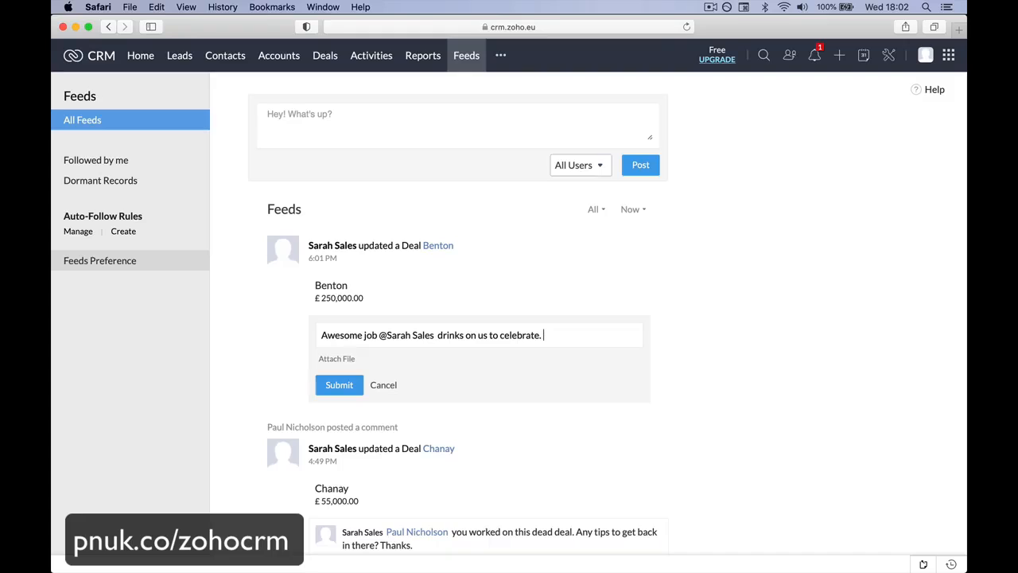
type(". End")
type("of week meeting. ")
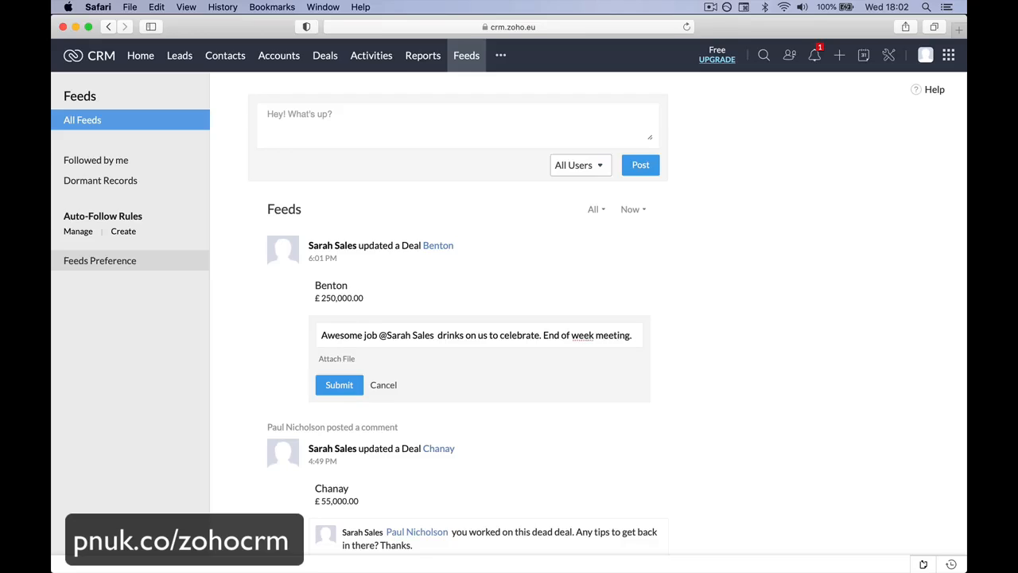
type("Great job.")
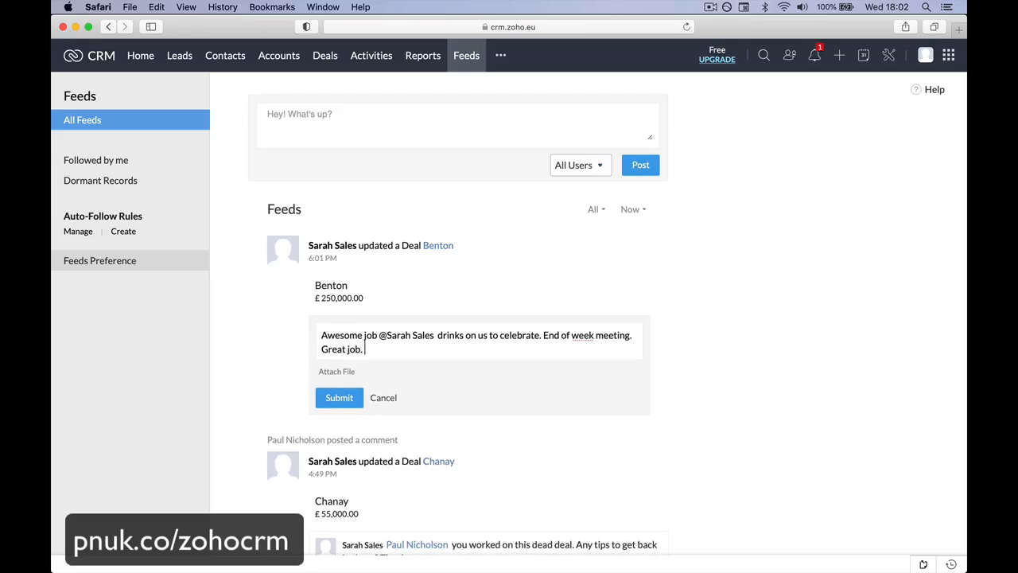
left_click(336, 399)
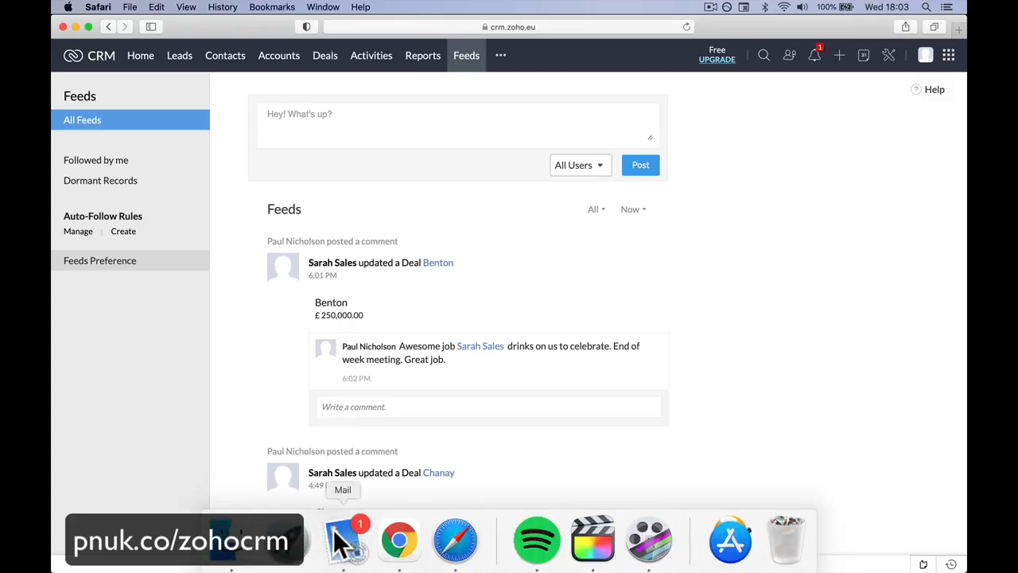
Step: Switch to Chrome and look across the deal stages on the Kanban board
right_click(342, 535)
left_click(347, 487)
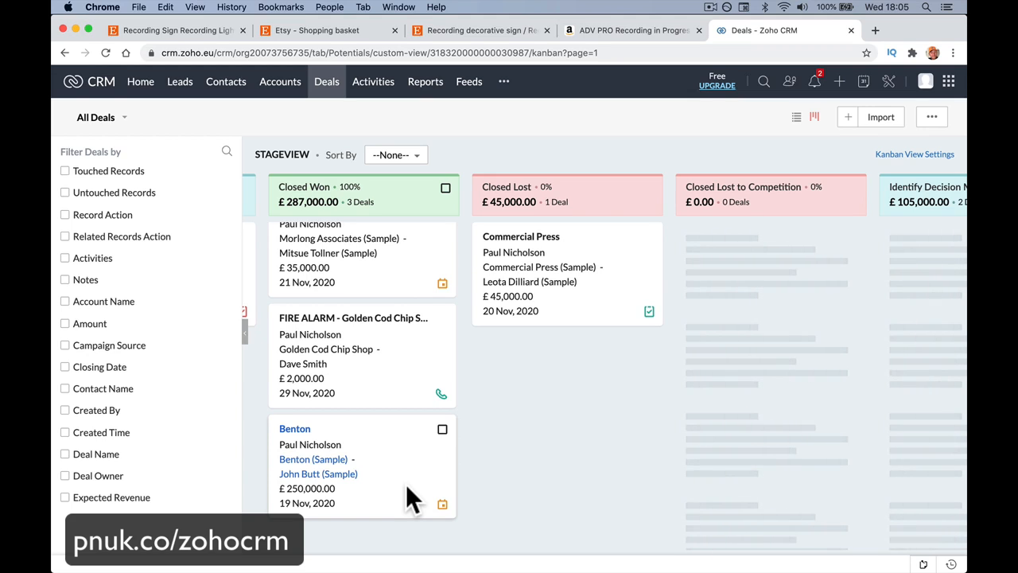
scroll(387, 422, "left", 15)
scroll(386, 410, "left", 5)
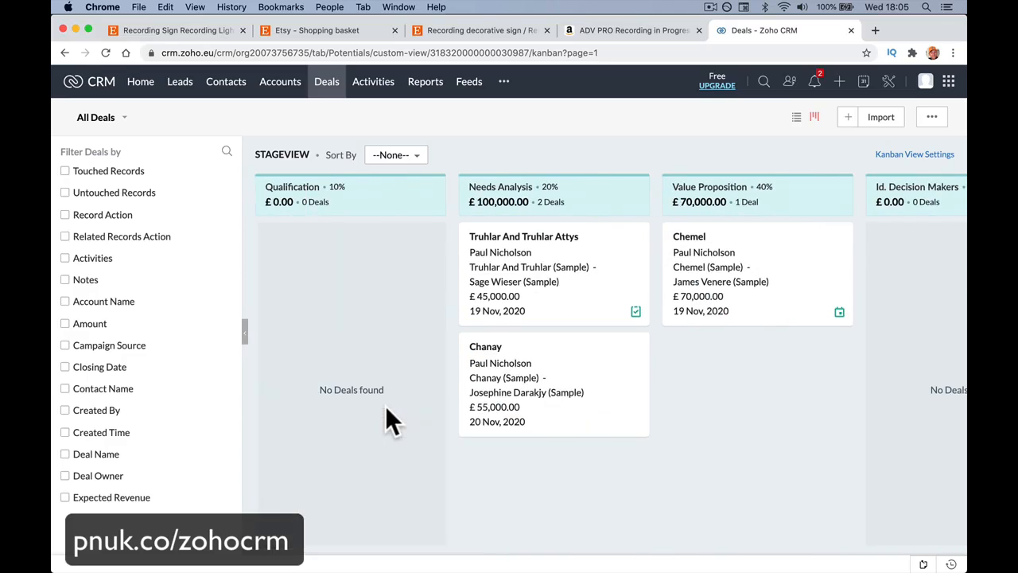
scroll(385, 407, "right", 5)
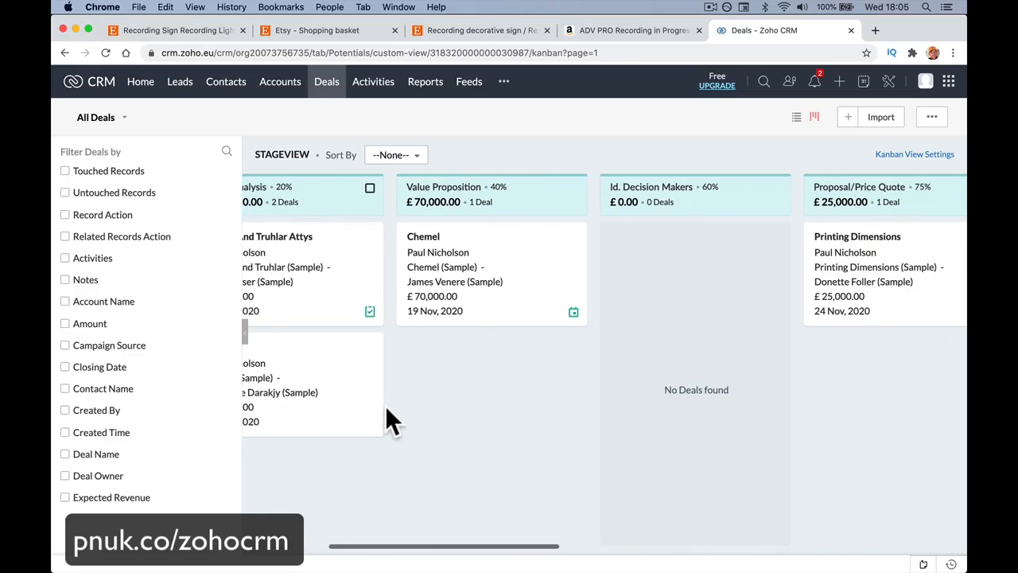